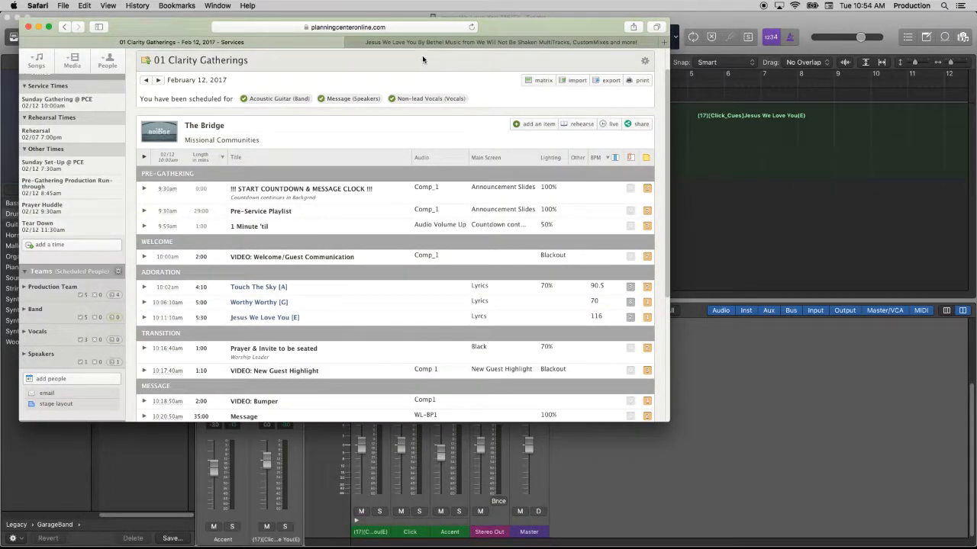
Step: Review the MultiTracks.com page for Jesus We Love You, including its song details and individual stems
{"action": "left_click", "coordinate": [435, 44]}
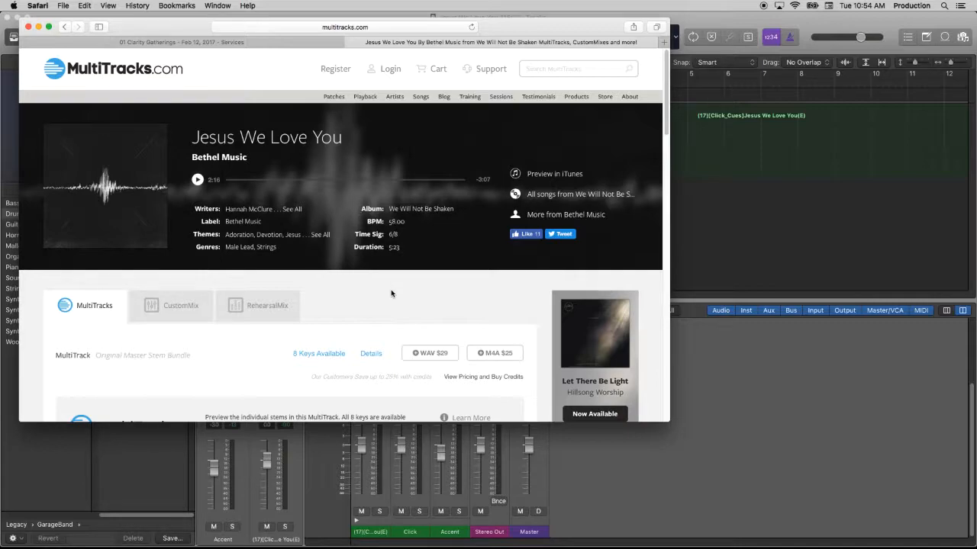
{"action": "scroll", "coordinate": [415, 276], "scroll_direction": "down", "scroll_amount": 3}
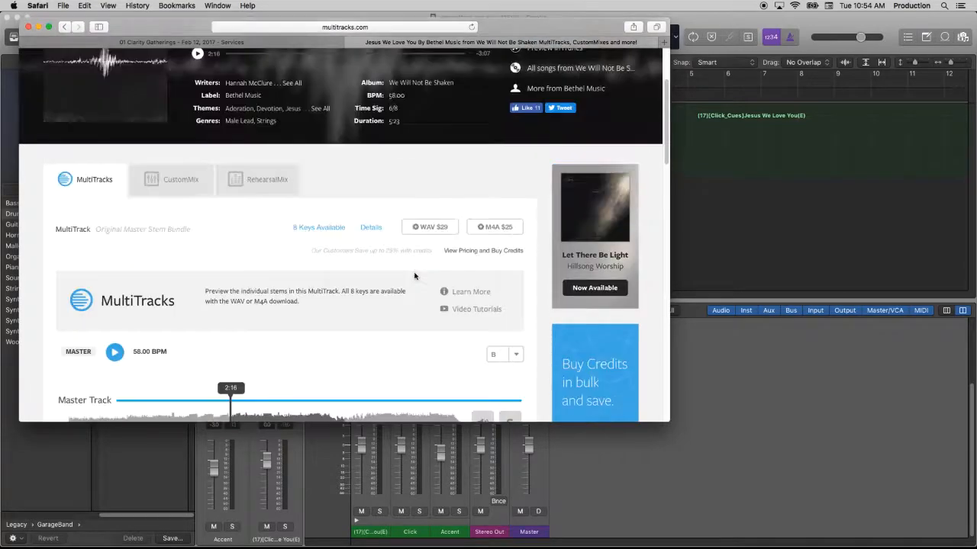
{"action": "scroll", "coordinate": [415, 280], "scroll_direction": "up", "scroll_amount": 3}
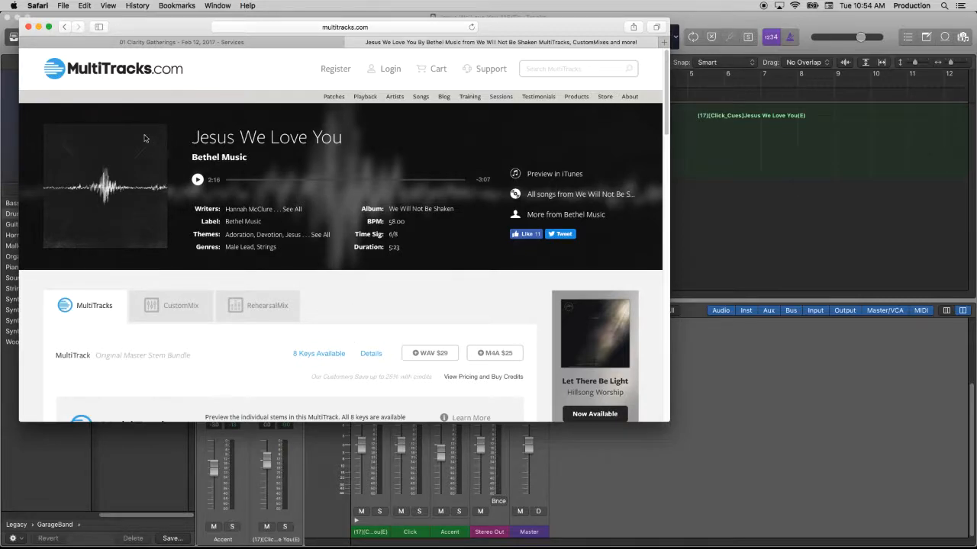
{"action": "scroll", "coordinate": [142, 165], "scroll_direction": "down", "scroll_amount": 10}
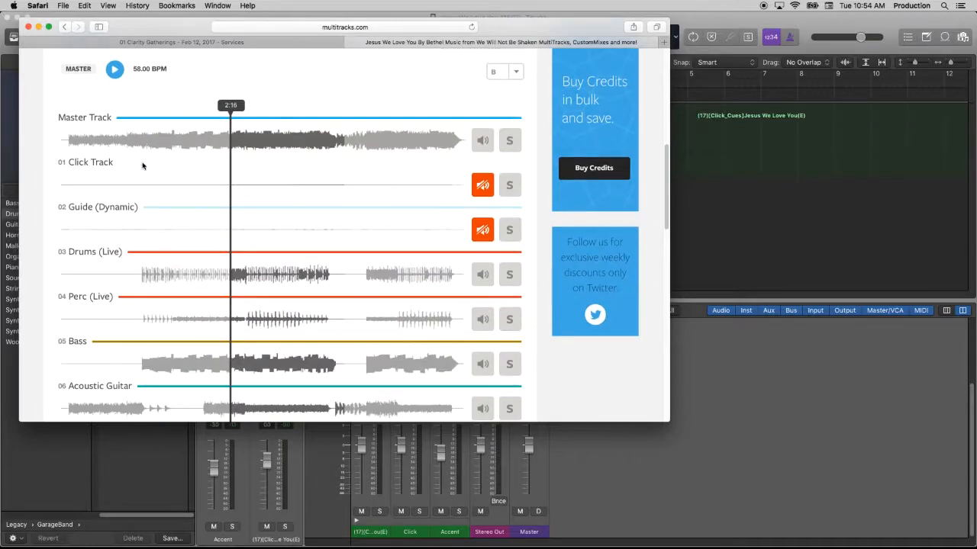
{"action": "scroll", "coordinate": [142, 166], "scroll_direction": "up", "scroll_amount": 10}
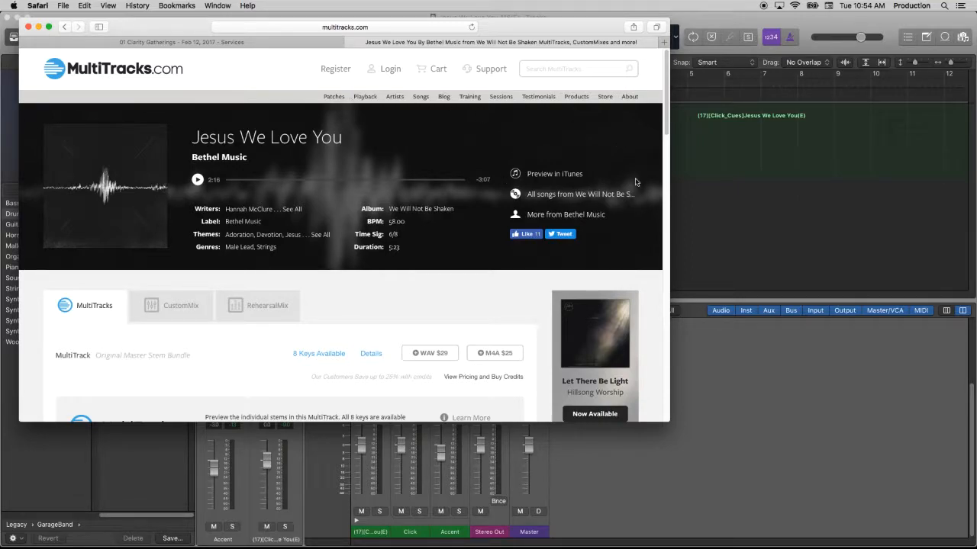
Step: Switch to Finder and open the Clarity Mini Drive
{"action": "left_click", "coordinate": [696, 233]}
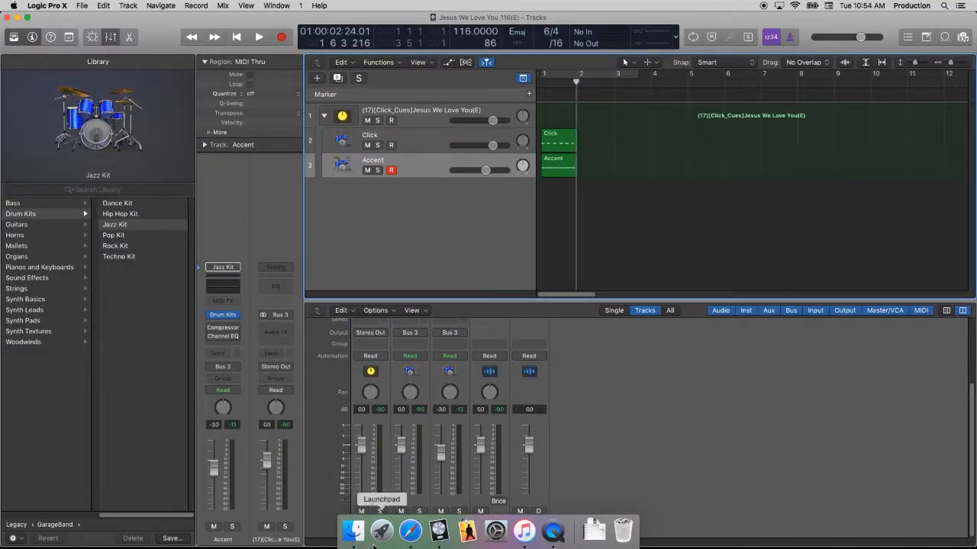
{"action": "left_click", "coordinate": [353, 530]}
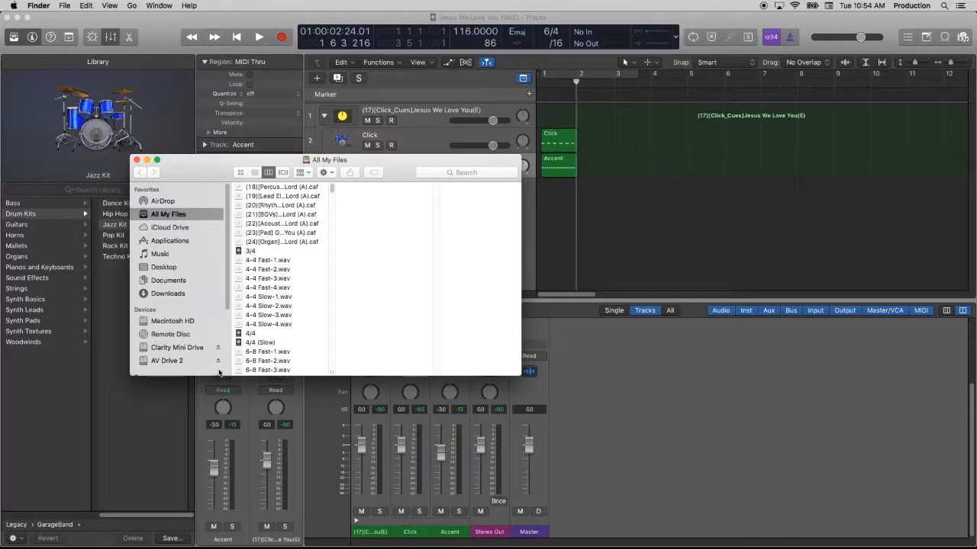
{"action": "left_click", "coordinate": [596, 534]}
{"action": "left_click", "coordinate": [598, 542]}
{"action": "left_click", "coordinate": [173, 361]}
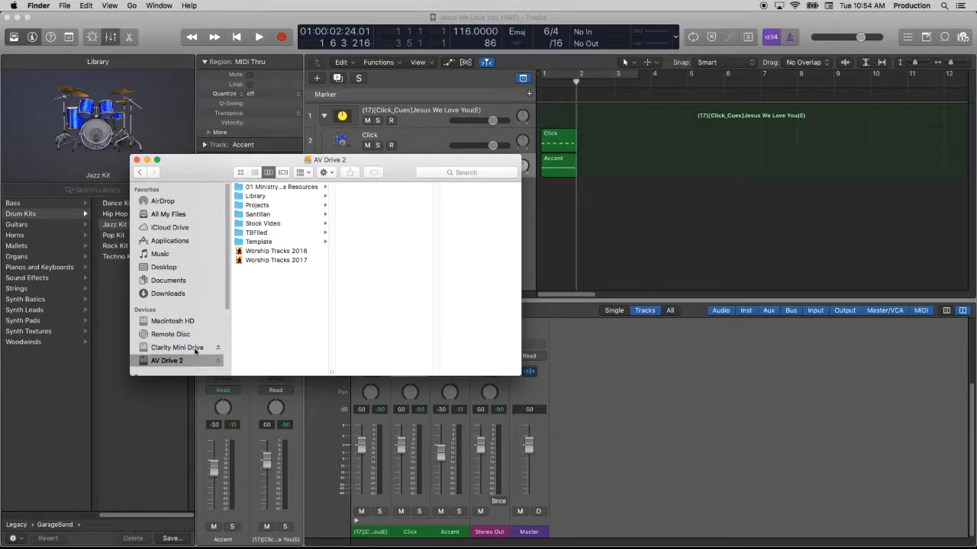
{"action": "left_click", "coordinate": [196, 348]}
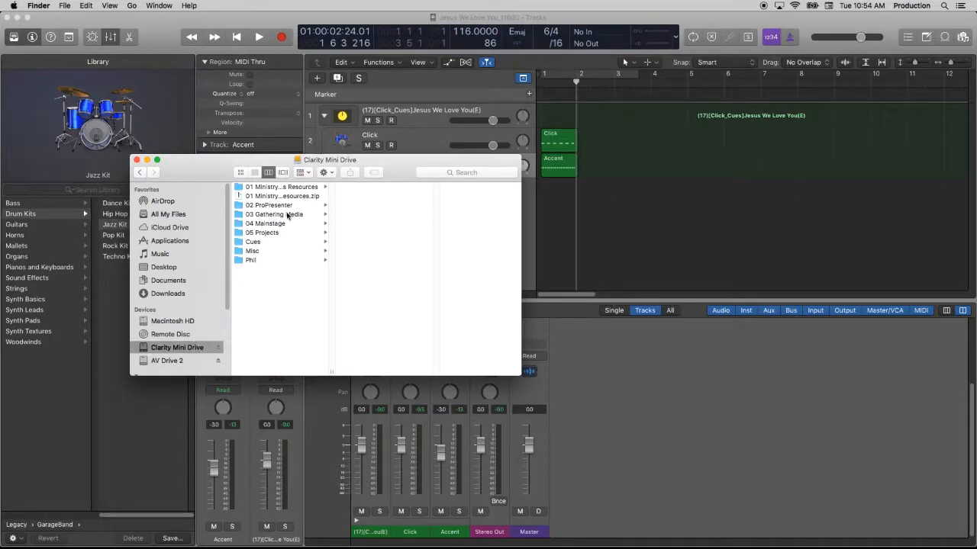
Step: Open the Jesus We Love You folder inside 05 Projects, 02 Tracks, 1. Worship Songs
{"action": "left_click", "coordinate": [287, 236]}
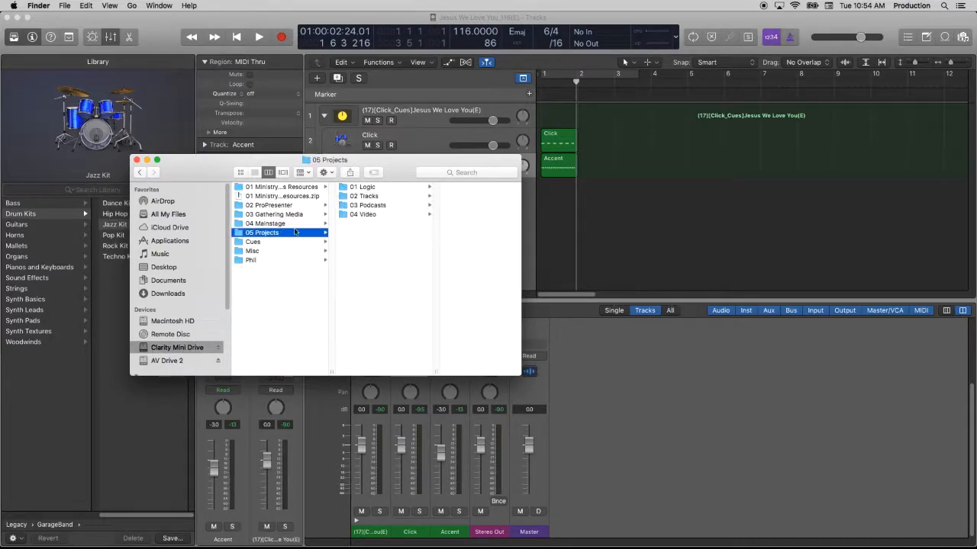
{"action": "left_click", "coordinate": [374, 197]}
{"action": "left_click", "coordinate": [458, 187]}
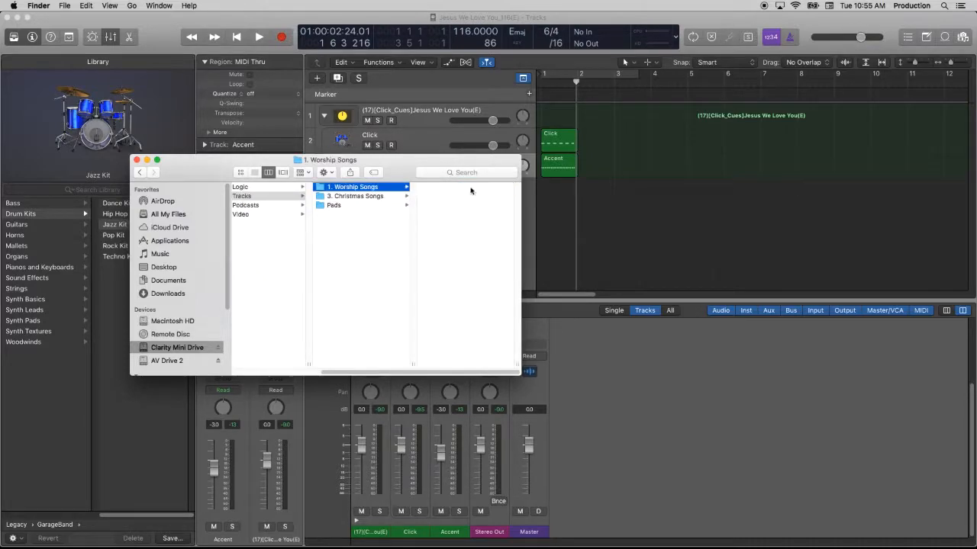
{"action": "scroll", "coordinate": [470, 320], "scroll_direction": "down", "scroll_amount": 5}
{"action": "scroll", "coordinate": [462, 276], "scroll_direction": "up", "scroll_amount": 4}
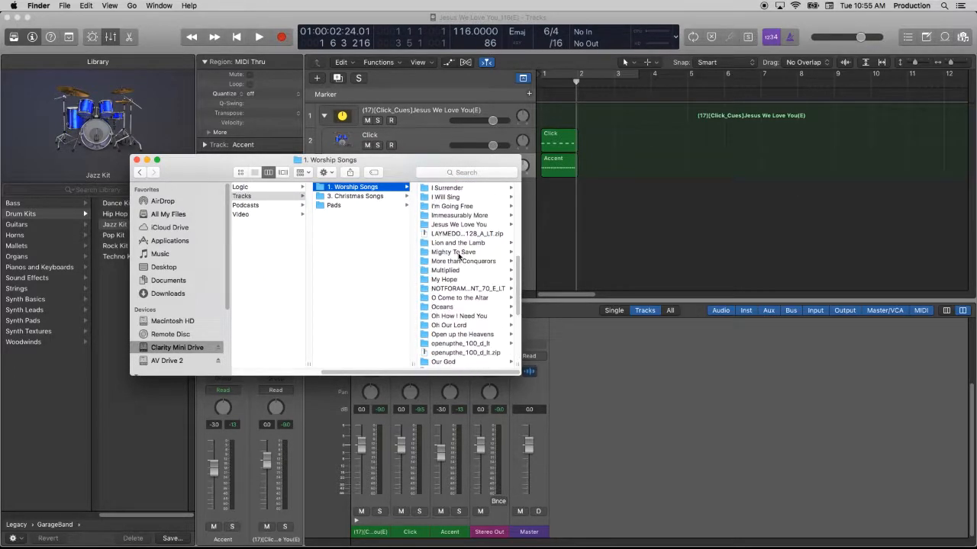
{"action": "left_click", "coordinate": [461, 225]}
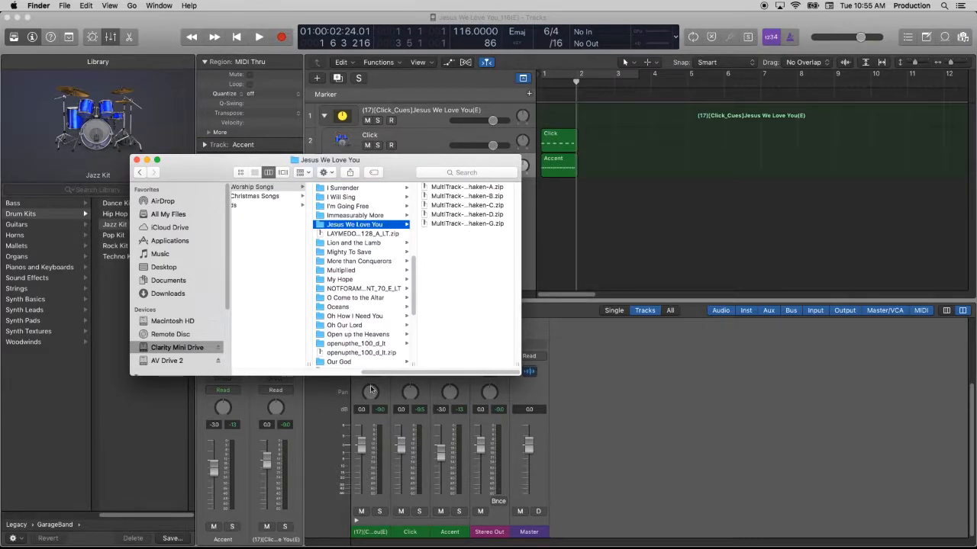
Step: Extract the key of D MultiTrack ZIP archive and open the MultiTracks folder inside the extracted files
{"action": "left_click", "coordinate": [475, 217]}
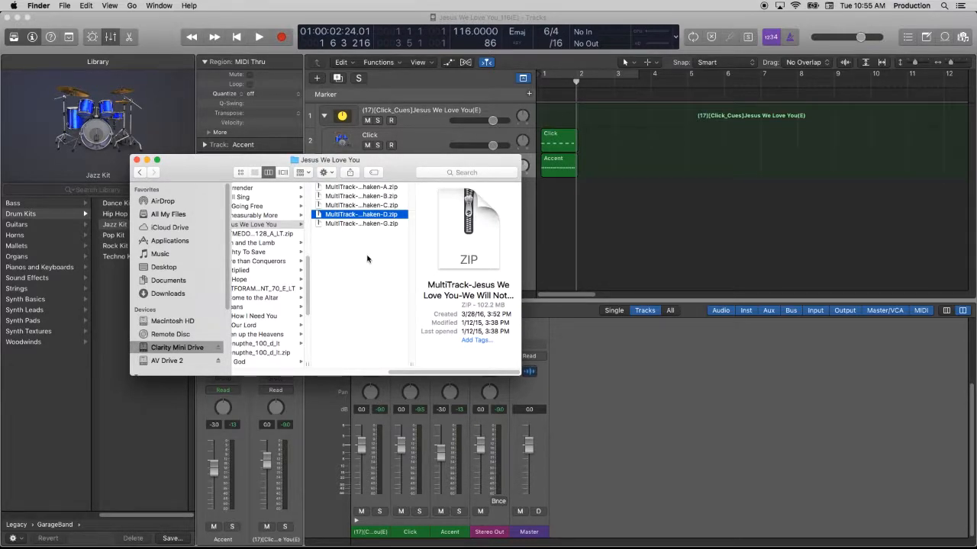
{"action": "double_click", "coordinate": [319, 217]}
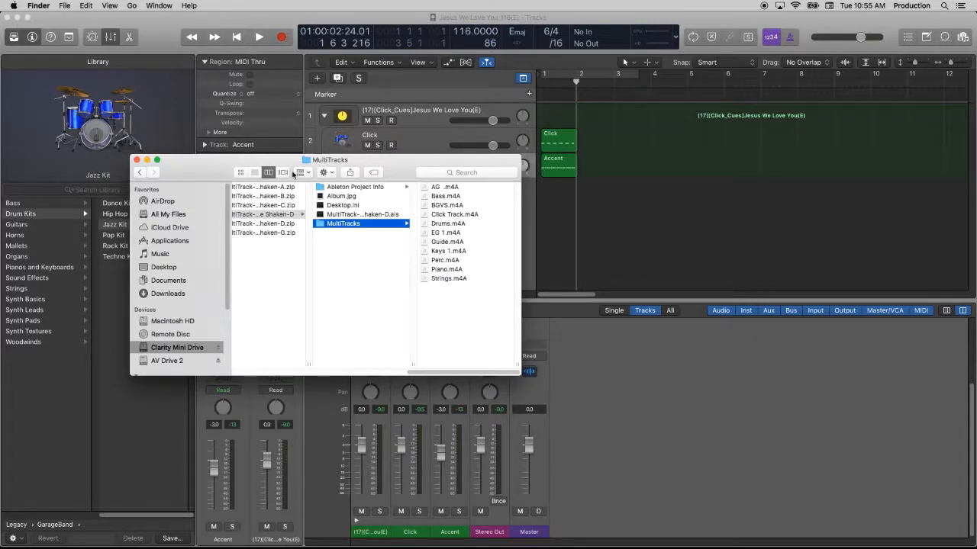
Step: Import all the M4A stems into the Logic Pro X project at bar 1, creating new tracks for them
{"action": "left_click", "coordinate": [448, 186]}
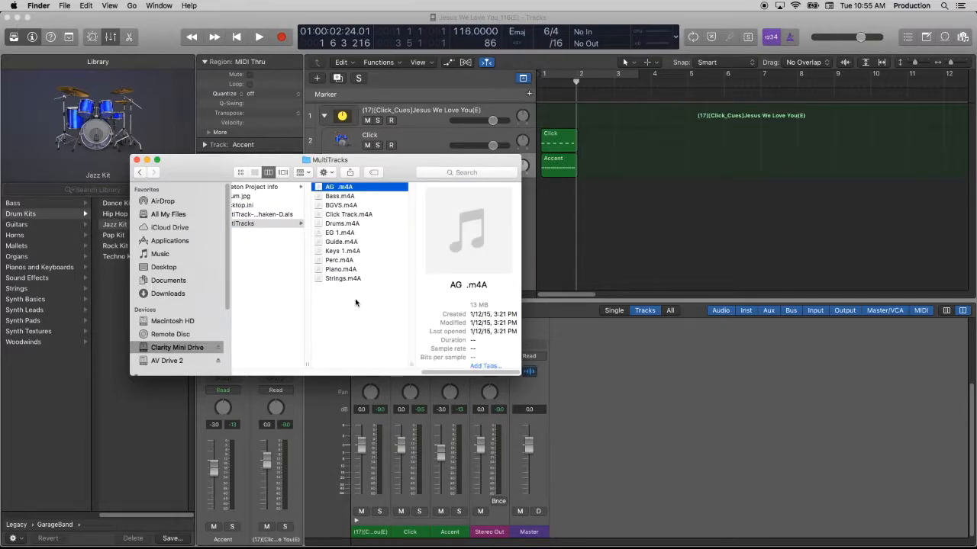
{"action": "key", "text": "super+a"}
{"action": "left_click_drag", "start_coordinate": [395, 164], "coordinate": [579, 268]}
{"action": "left_click_drag", "start_coordinate": [536, 316], "coordinate": [542, 201]}
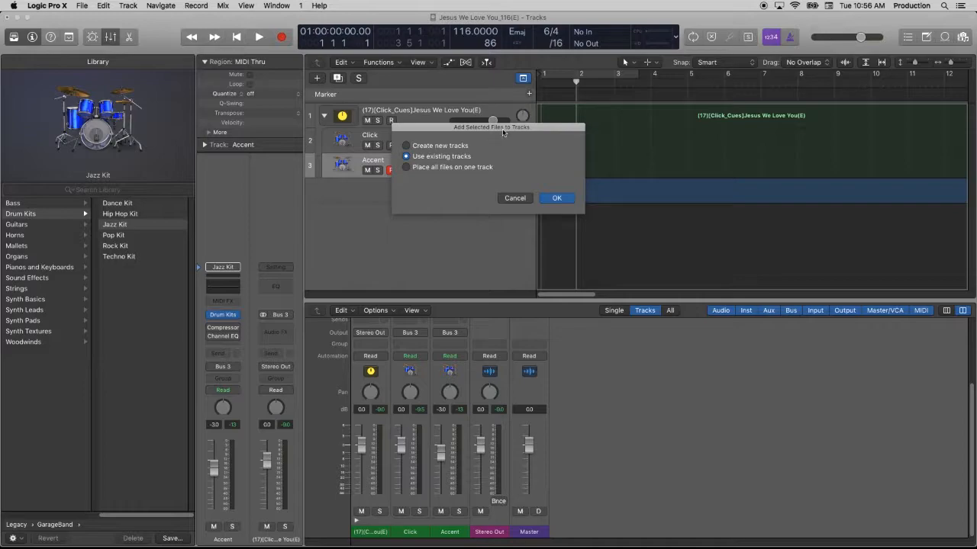
{"action": "left_click", "coordinate": [408, 146]}
{"action": "left_click", "coordinate": [568, 201]}
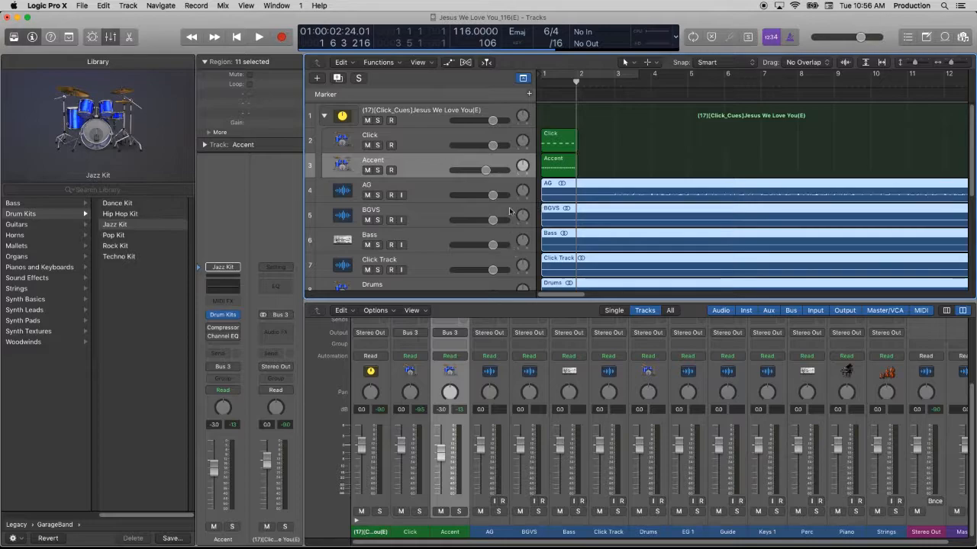
Step: Hide the Mixer, Inspector and Library so that the tracks area fills the window
{"action": "left_click", "coordinate": [114, 38]}
{"action": "key", "text": "i"}
{"action": "key", "text": "y"}
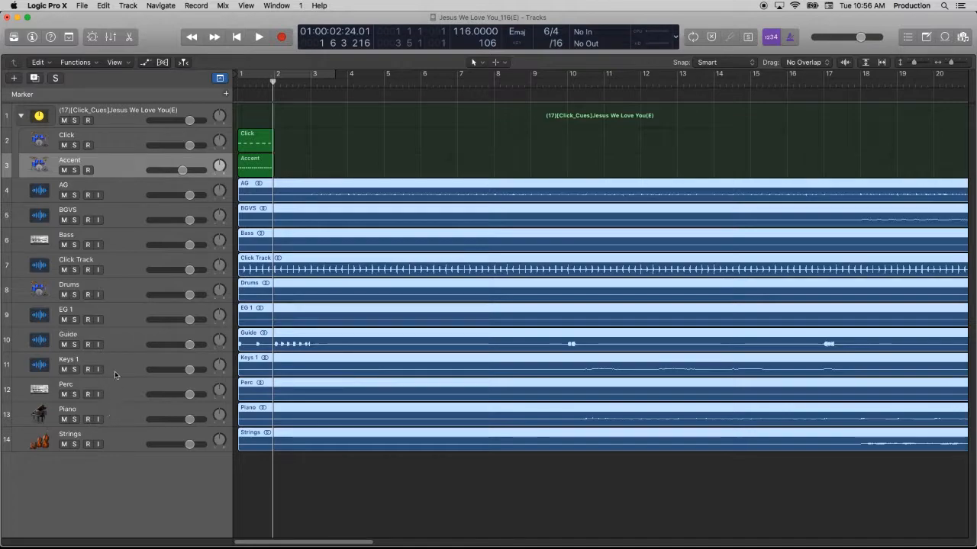
Step: Move the EG 1 track directly below Accent and the BGVS track directly below EG 1
{"action": "left_click_drag", "start_coordinate": [130, 323], "coordinate": [156, 187]}
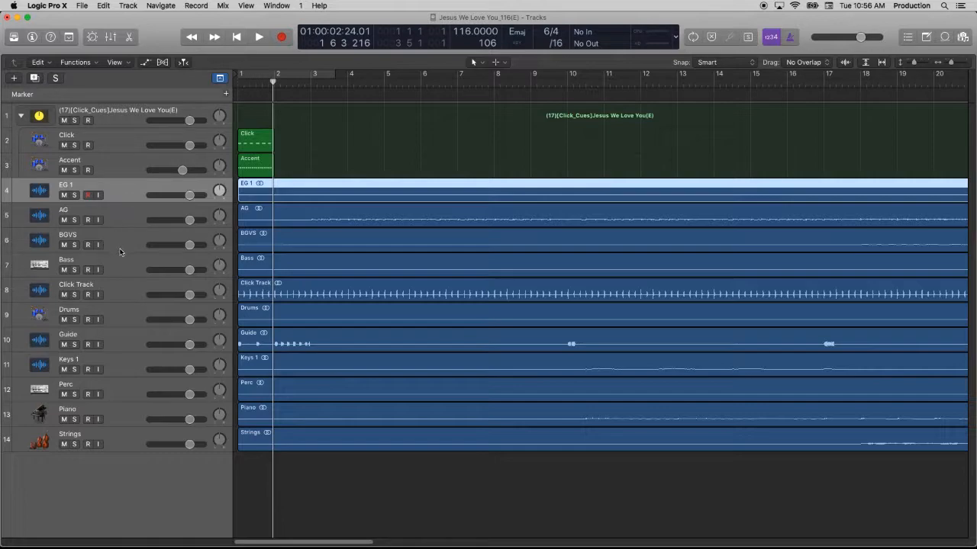
{"action": "left_click_drag", "start_coordinate": [122, 244], "coordinate": [129, 204]}
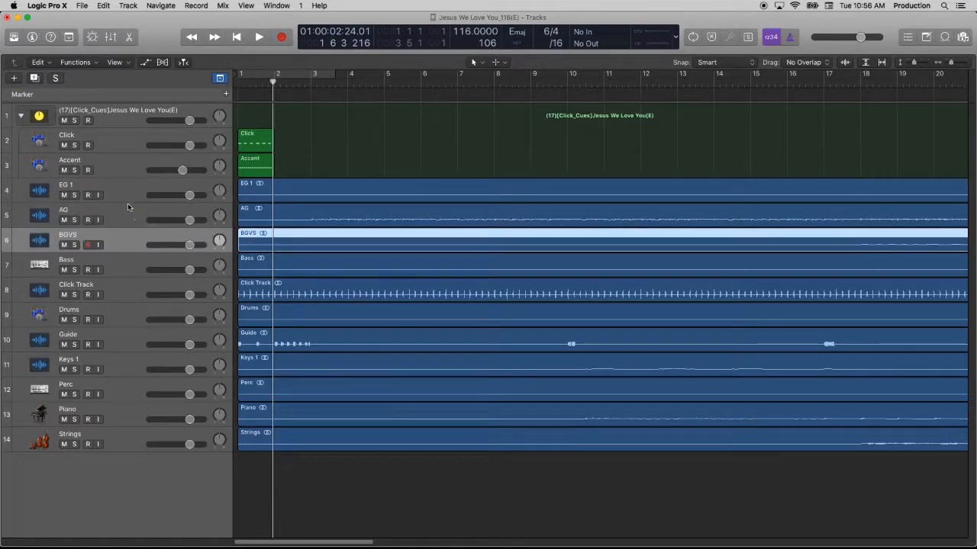
{"action": "left_click_drag", "start_coordinate": [122, 241], "coordinate": [125, 212]}
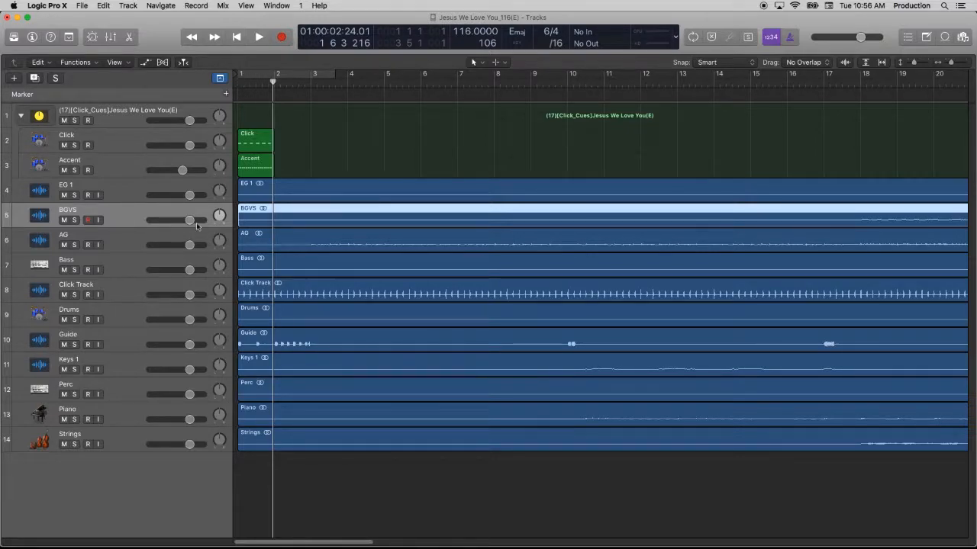
Step: Move the Bass and Drums tracks to the end of the track list, with Drums last
{"action": "left_click", "coordinate": [121, 242]}
{"action": "left_click_drag", "start_coordinate": [118, 269], "coordinate": [112, 446]}
{"action": "left_click_drag", "start_coordinate": [119, 288], "coordinate": [114, 458]}
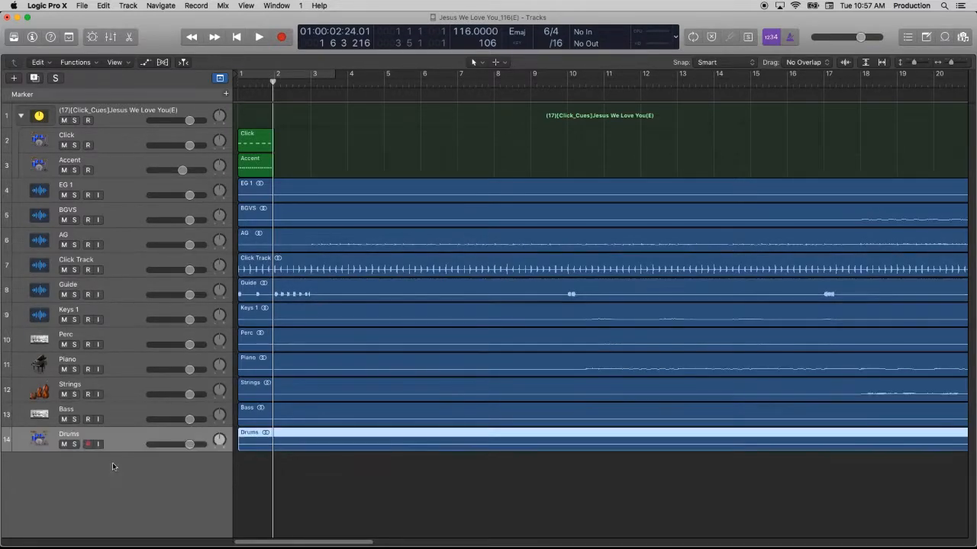
Step: Group the Bass and Drums tracks into a Summing Stack and mute the stack
{"action": "left_click", "coordinate": [125, 421], "text": "shift"}
{"action": "right_click", "coordinate": [125, 423]}
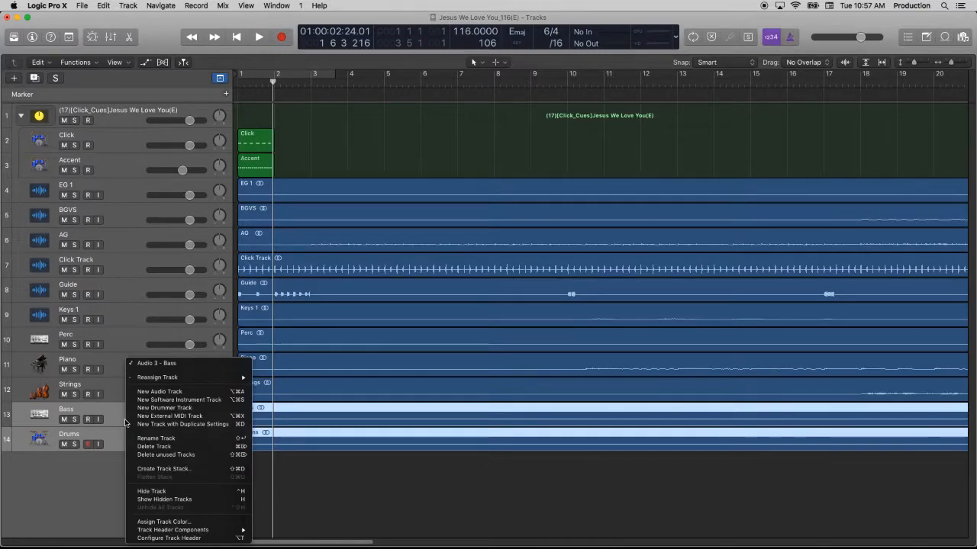
{"action": "left_click", "coordinate": [176, 469]}
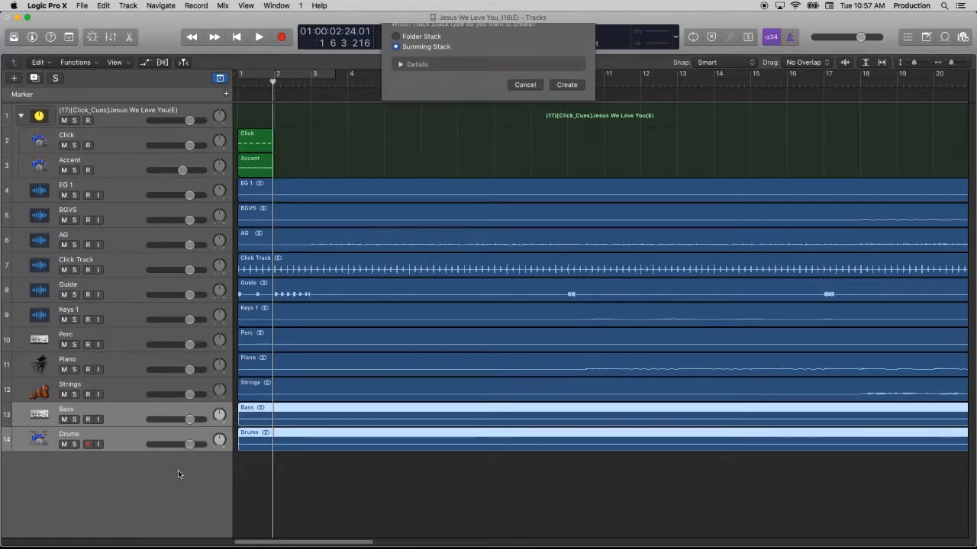
{"action": "left_click", "coordinate": [564, 97]}
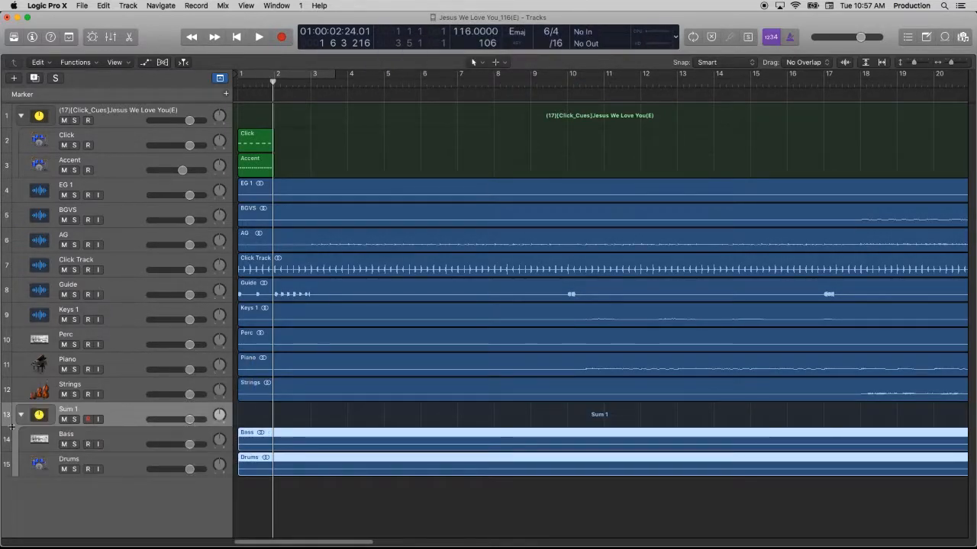
{"action": "left_click", "coordinate": [64, 419]}
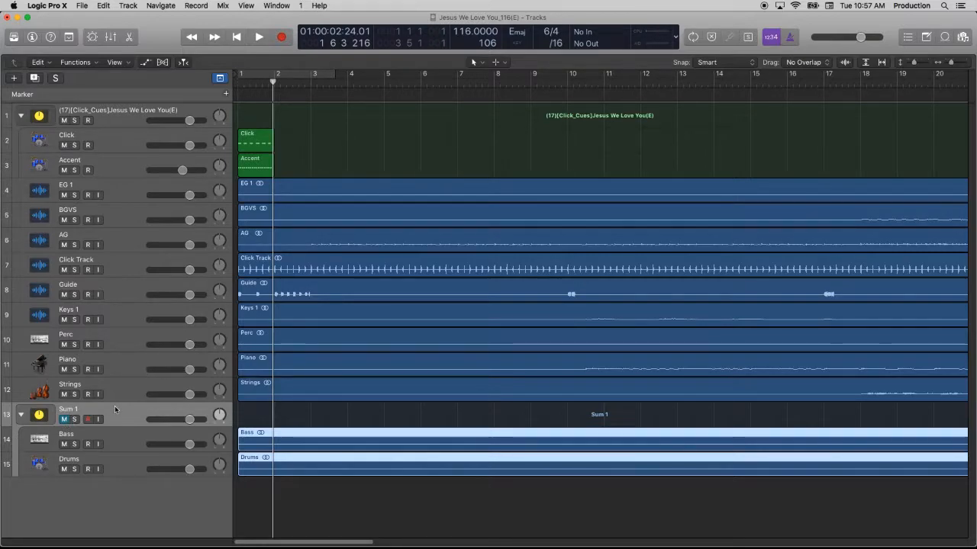
Step: Move the Piano track into the Sum 1 stack, above Bass
{"action": "left_click", "coordinate": [129, 315]}
{"action": "left_click_drag", "start_coordinate": [121, 367], "coordinate": [114, 422]}
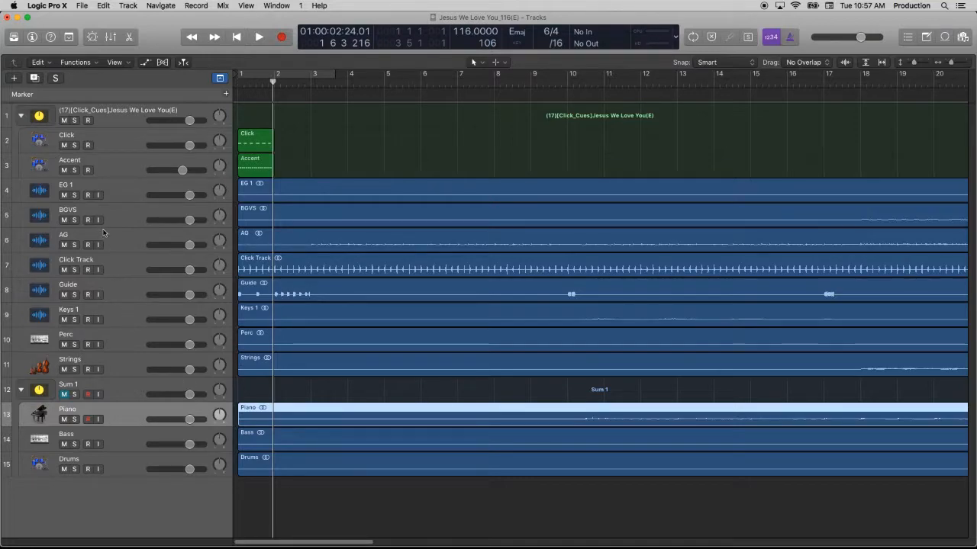
Step: Move the imported Click Track directly below Accent and delete its audio region and the track
{"action": "left_click", "coordinate": [109, 266]}
{"action": "left_click_drag", "start_coordinate": [108, 265], "coordinate": [137, 191]}
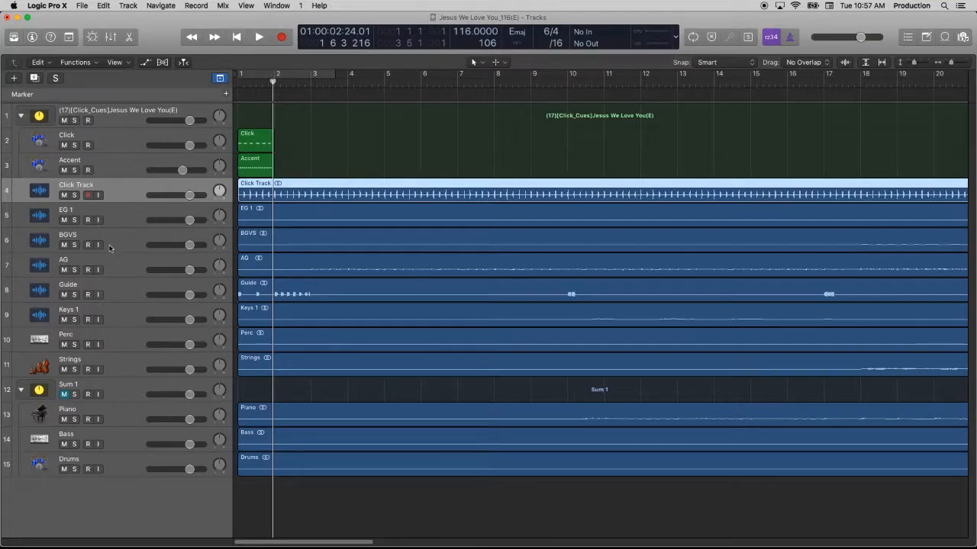
{"action": "key", "text": "BackSpace"}
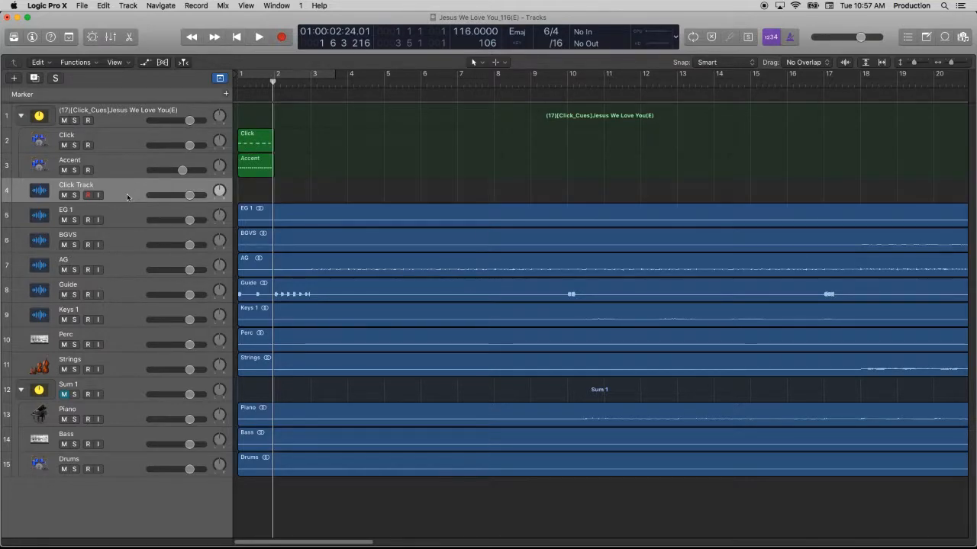
{"action": "key", "text": "BackSpace"}
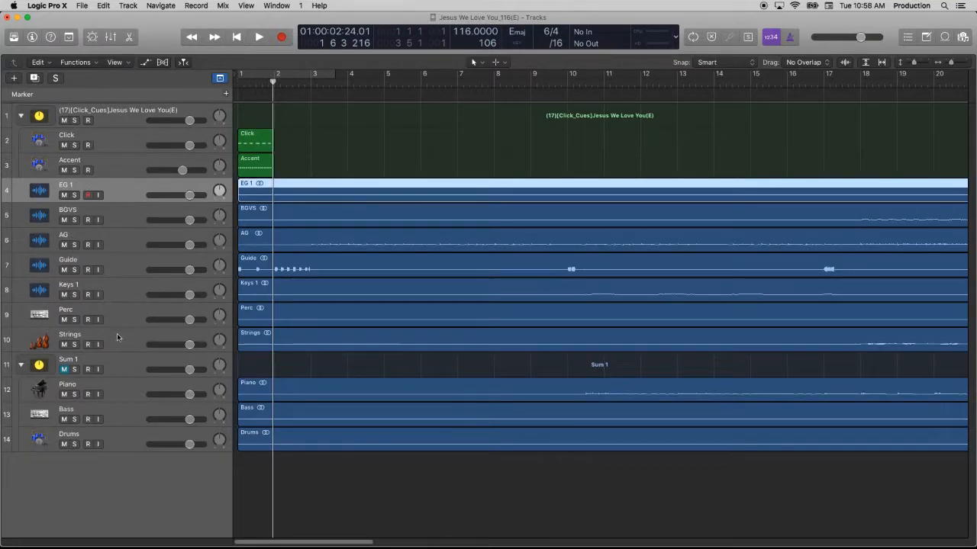
Step: Move the Guide track directly below Accent and enlarge the waveform display with waveform zoom
{"action": "left_click", "coordinate": [121, 267]}
{"action": "left_click_drag", "start_coordinate": [121, 268], "coordinate": [133, 191]}
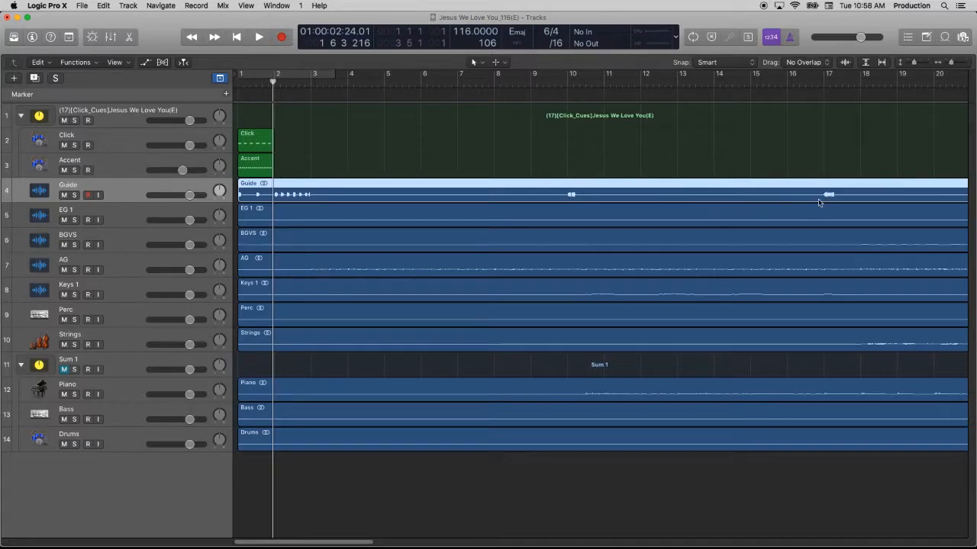
{"action": "left_click", "coordinate": [845, 62]}
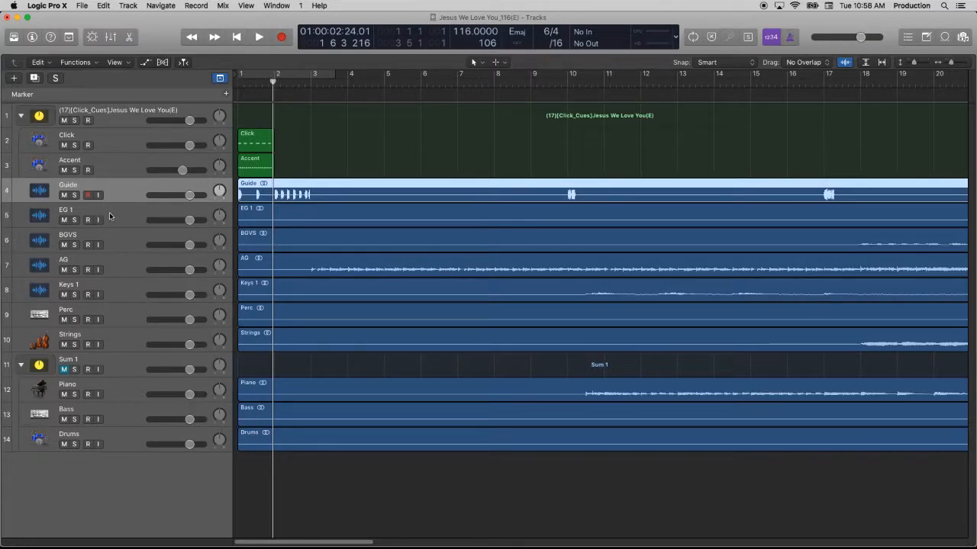
Step: Move the Perc track directly above Guide and collapse the Sum 1 stack
{"action": "left_click_drag", "start_coordinate": [126, 308], "coordinate": [136, 190]}
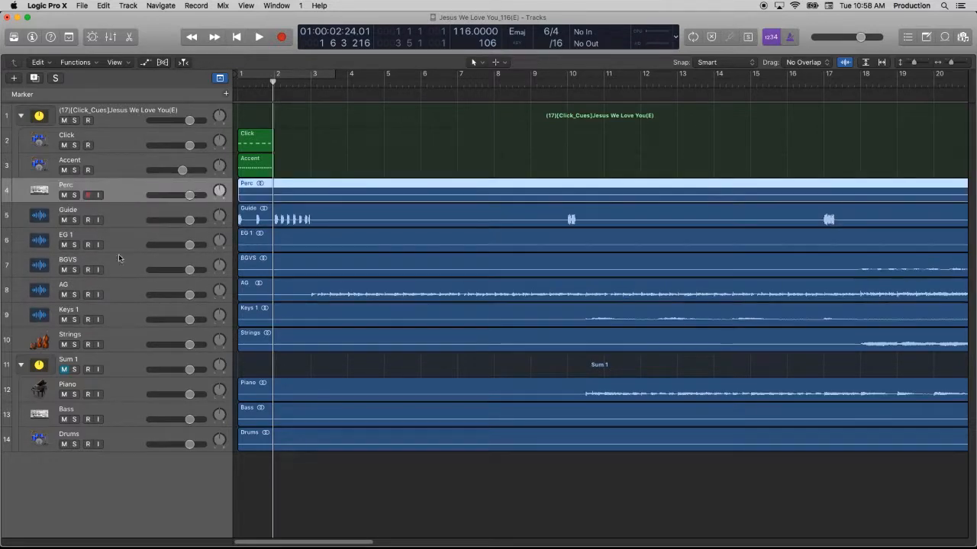
{"action": "left_click", "coordinate": [20, 367]}
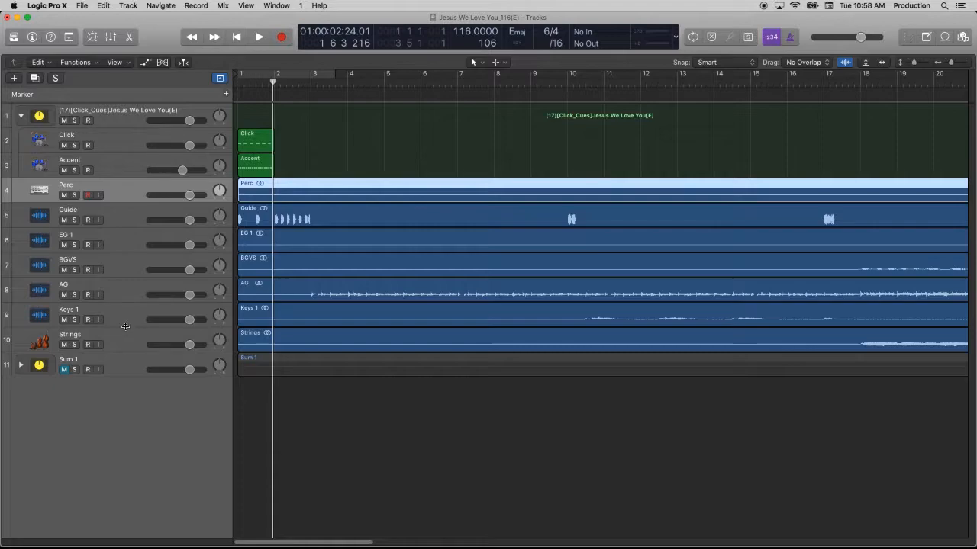
Step: Rename the Perc track as (18)[Perc] Jesus We Love You(E)
{"action": "left_click", "coordinate": [126, 319]}
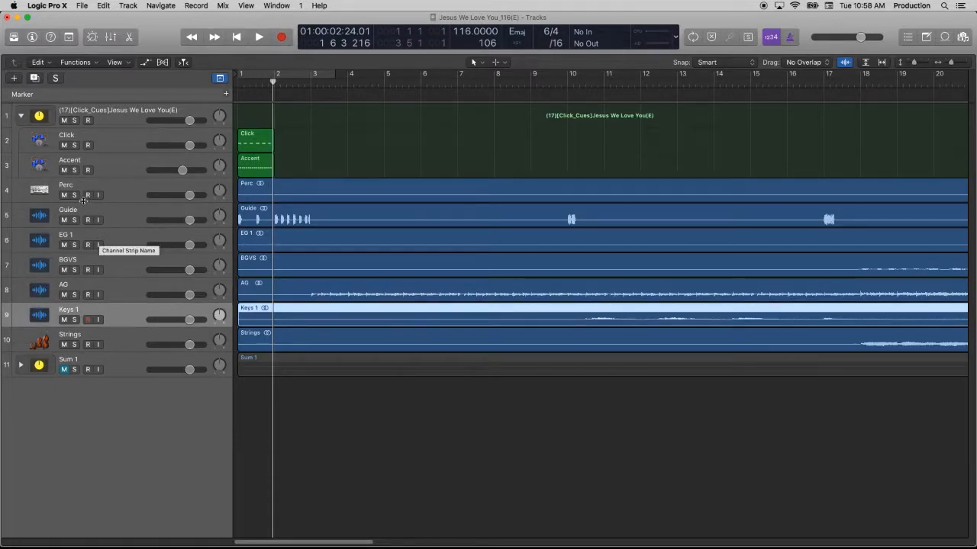
{"action": "double_click", "coordinate": [66, 186]}
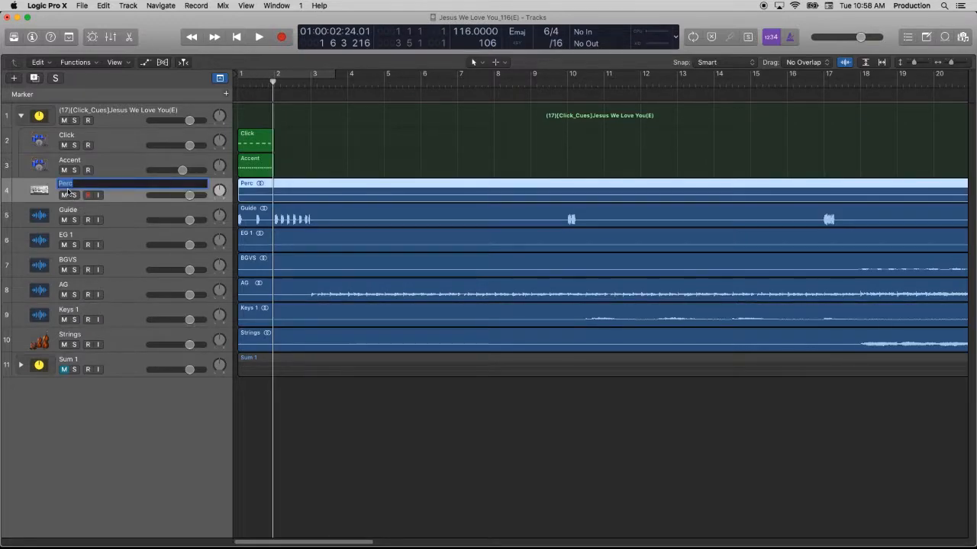
{"action": "key", "text": "Left"}
{"action": "type", "text": "ussio"}
{"action": "key", "text": "BackSpace"}
{"action": "key", "text": "BackSpace"}
{"action": "type", "text": "] Jesus We Love YOu"}
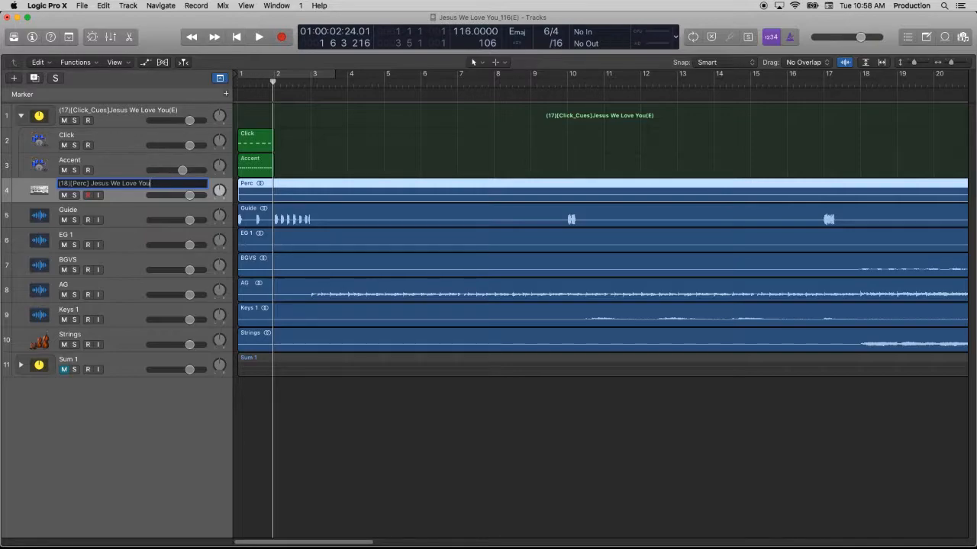
{"action": "type", "text": "(E"}
{"action": "key", "text": "Return"}
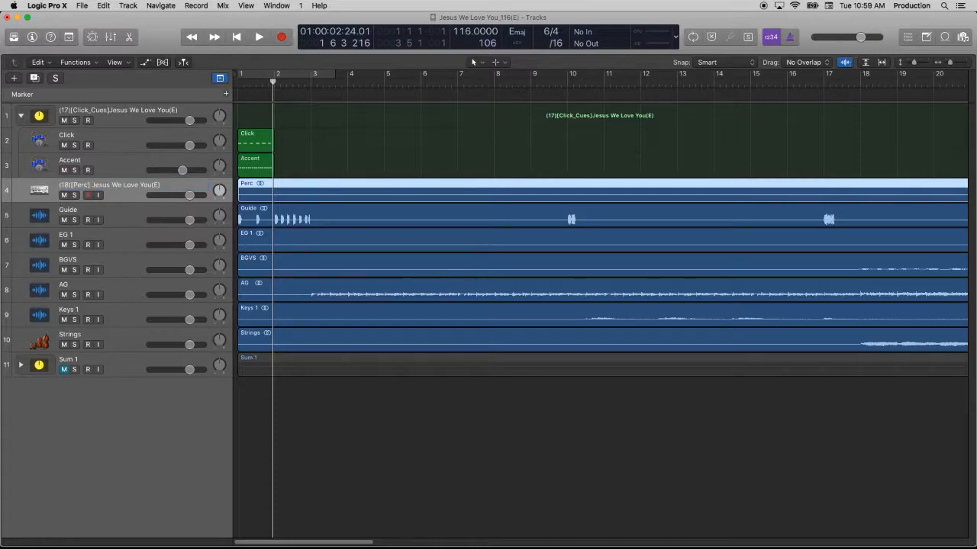
Step: Remove the space after the closing bracket in the Perc track's name and copy the full name
{"action": "double_click", "coordinate": [88, 184]}
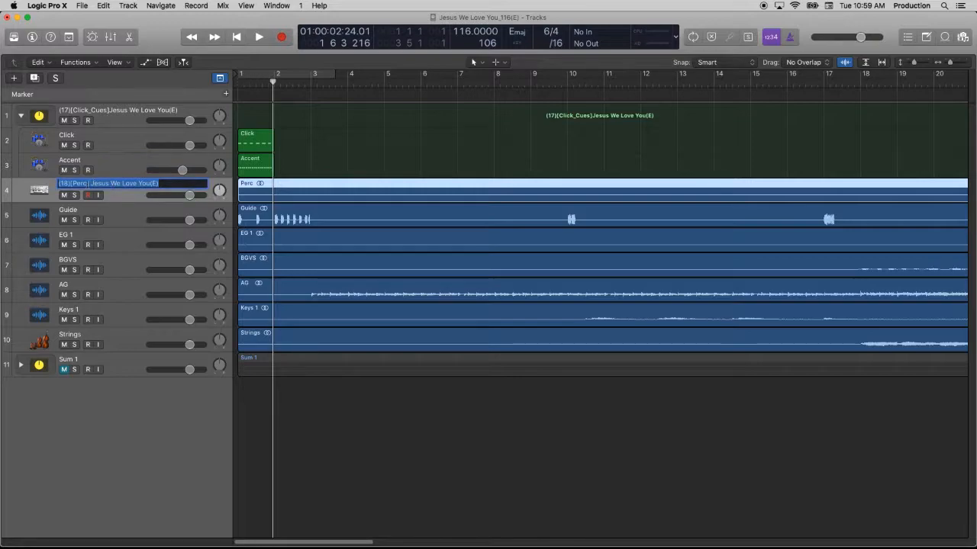
{"action": "left_click", "coordinate": [89, 184]}
{"action": "key", "text": "BackSpace"}
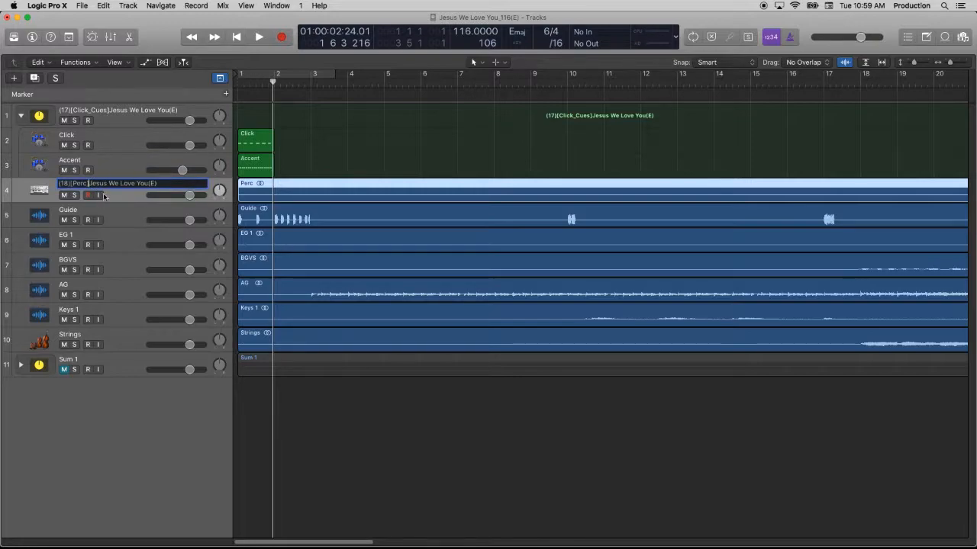
{"action": "key", "text": "super+a"}
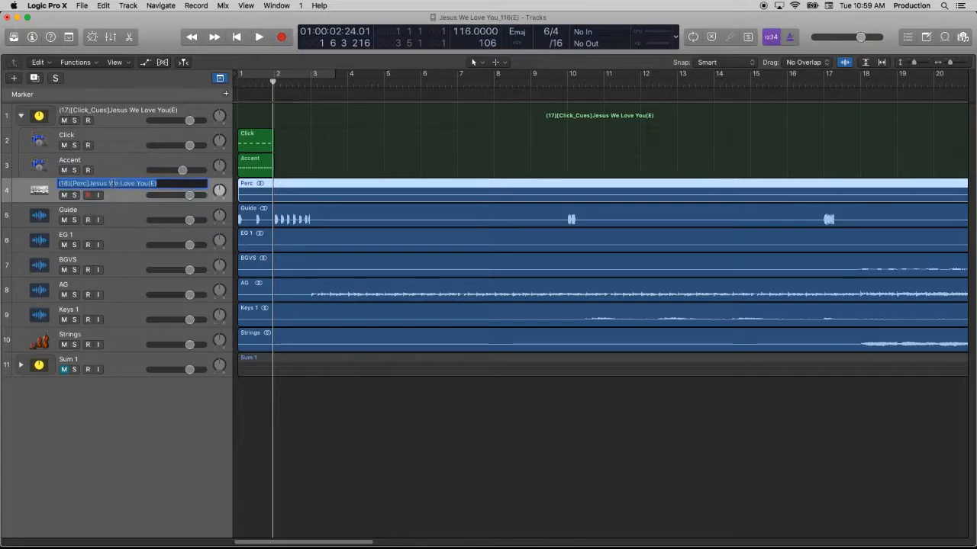
{"action": "right_click", "coordinate": [120, 184]}
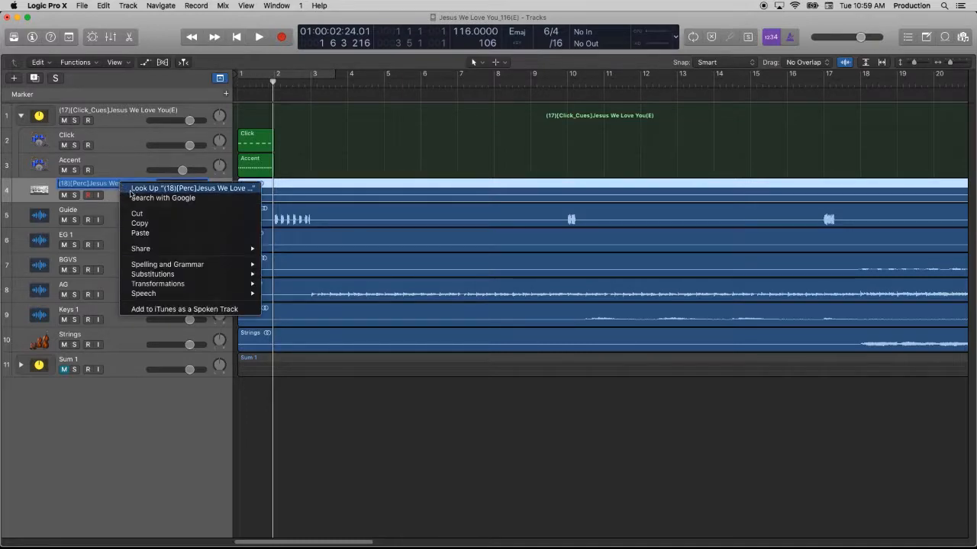
{"action": "left_click", "coordinate": [140, 224]}
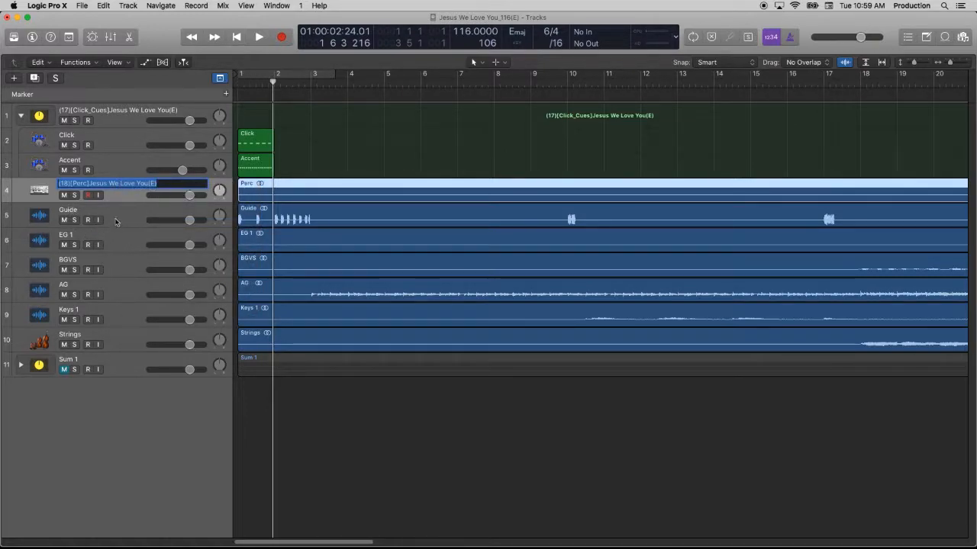
Step: Move the Guide track into the Click_Cues stack, directly below Accent, and collapse the stack
{"action": "left_click", "coordinate": [121, 218]}
{"action": "left_click_drag", "start_coordinate": [121, 218], "coordinate": [71, 169]}
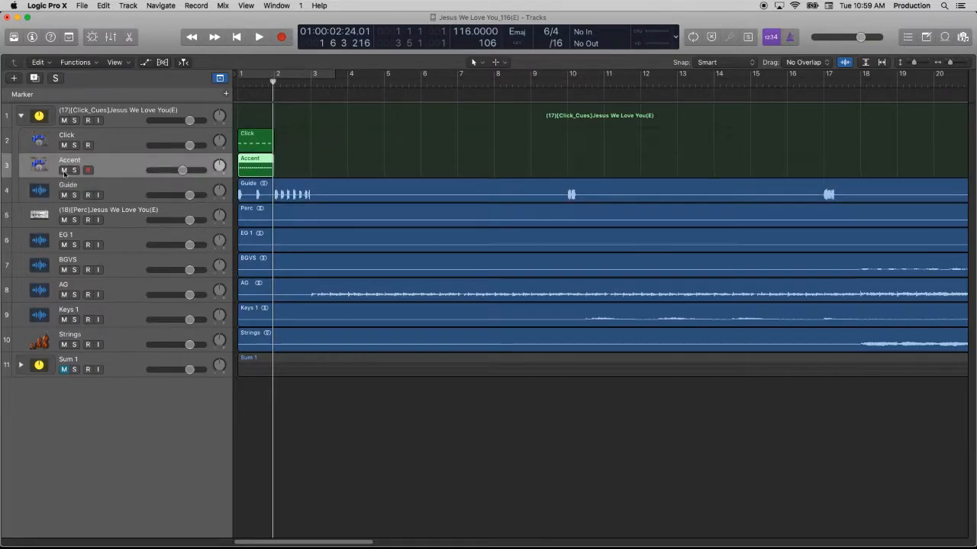
{"action": "left_click", "coordinate": [22, 116]}
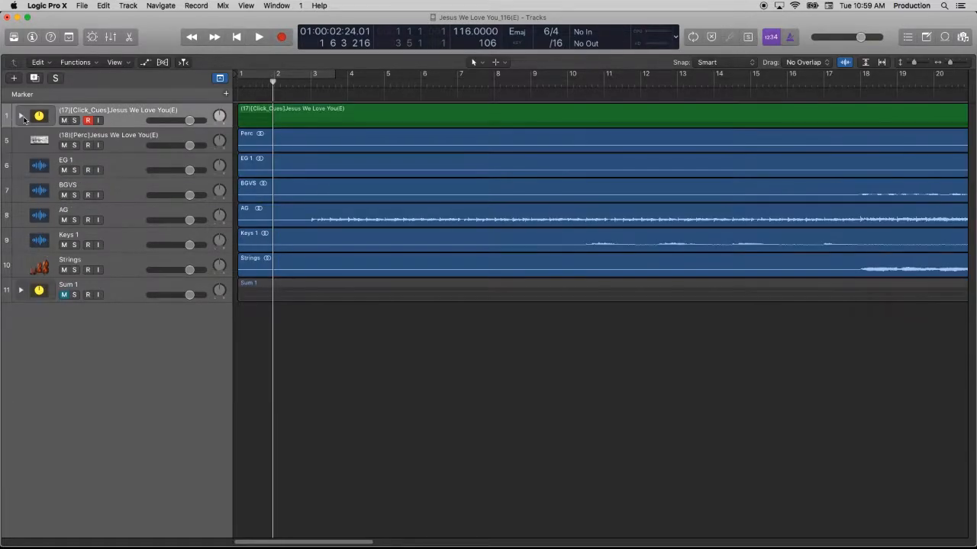
Step: Rename the EG 1 track as (19)[Lead Elec]Jesus We Love You(E), reusing the copied name
{"action": "left_click", "coordinate": [128, 169]}
{"action": "double_click", "coordinate": [64, 159]}
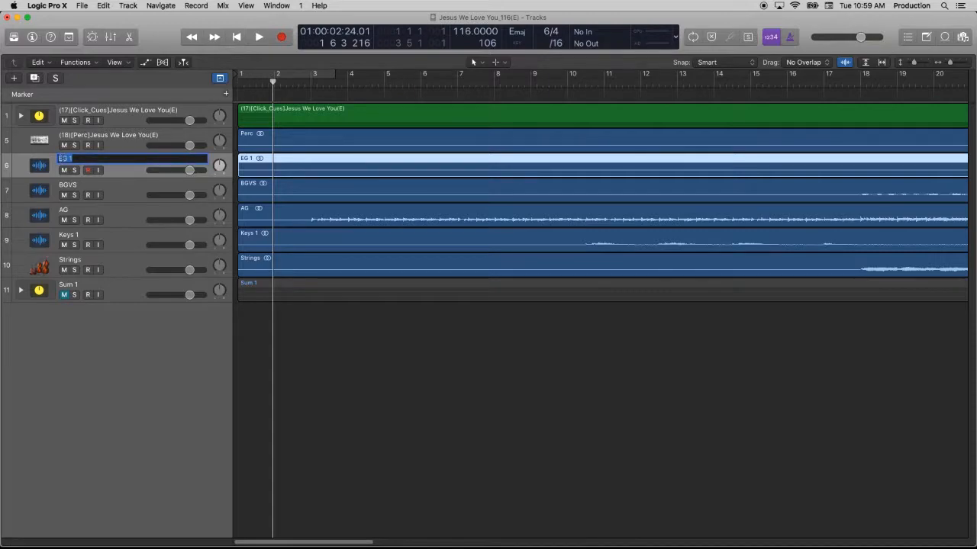
{"action": "key", "text": "super+v"}
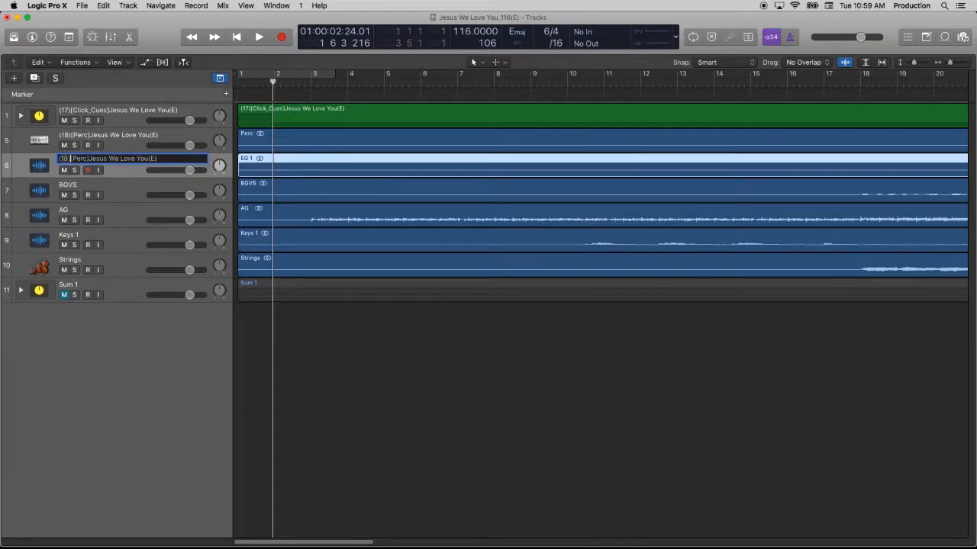
{"action": "key", "text": "BackSpace"}
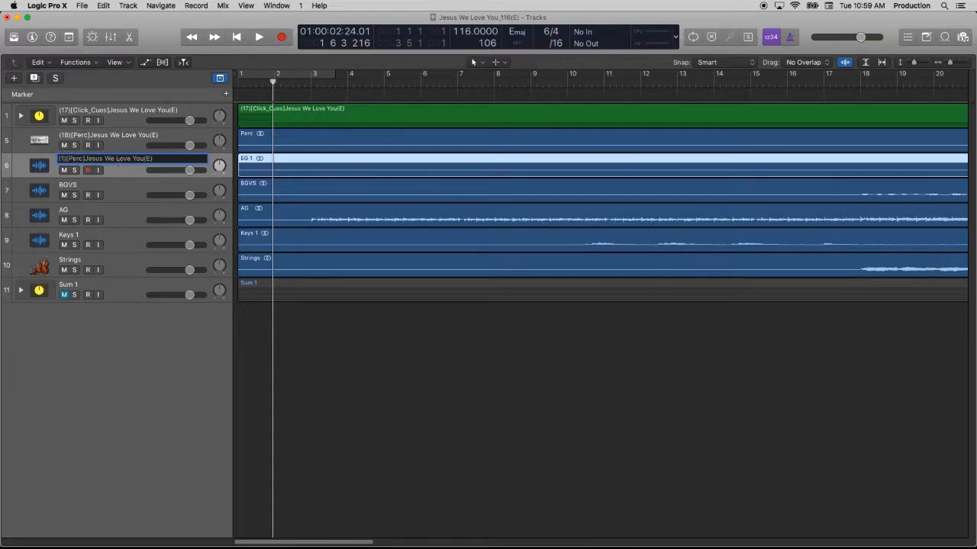
{"action": "double_click", "coordinate": [75, 161]}
{"action": "left_click", "coordinate": [83, 158]}
{"action": "key", "text": "BackSpace"}
{"action": "key", "text": "BackSpace"}
{"action": "key", "text": "BackSpace"}
{"action": "key", "text": "BackSpace"}
{"action": "type", "text": "Lead Elec"}
{"action": "left_click", "coordinate": [65, 159]}
{"action": "type", "text": "9"}
Step: Rename the BGVS track as (21)[BGVs]Jesus We Love You(E), reusing the copied name
{"action": "double_click", "coordinate": [69, 185]}
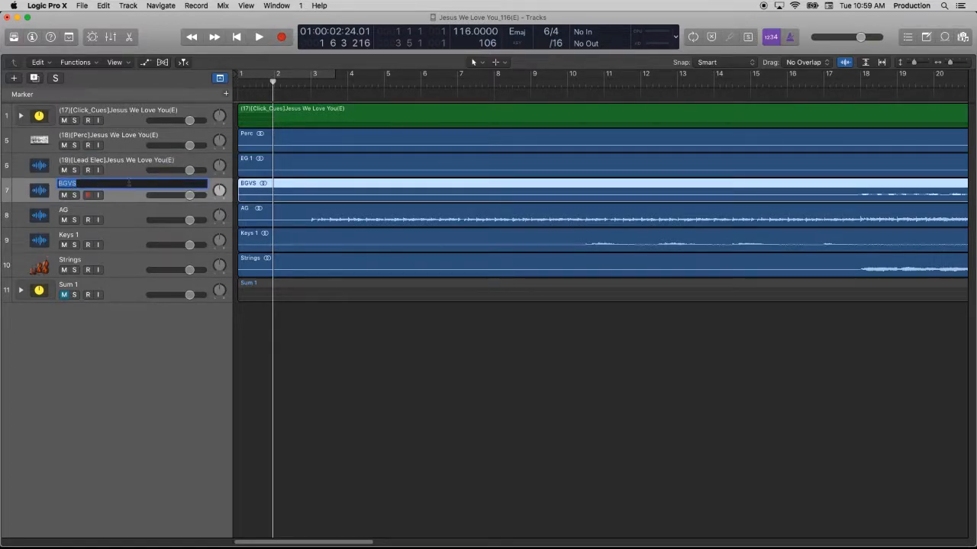
{"action": "key", "text": "super+v"}
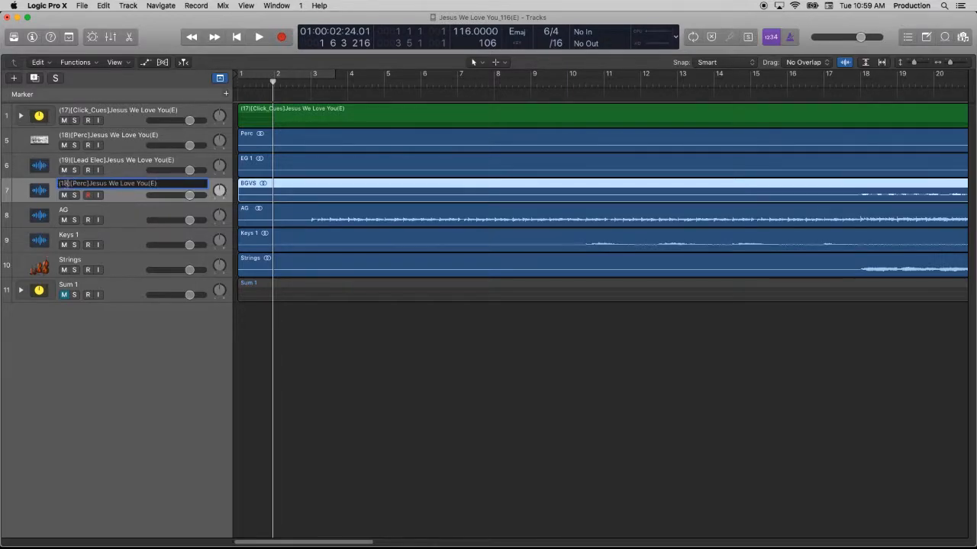
{"action": "left_click", "coordinate": [67, 183]}
{"action": "key", "text": "BackSpace"}
{"action": "key", "text": "BackSpace"}
{"action": "type", "text": "21"}
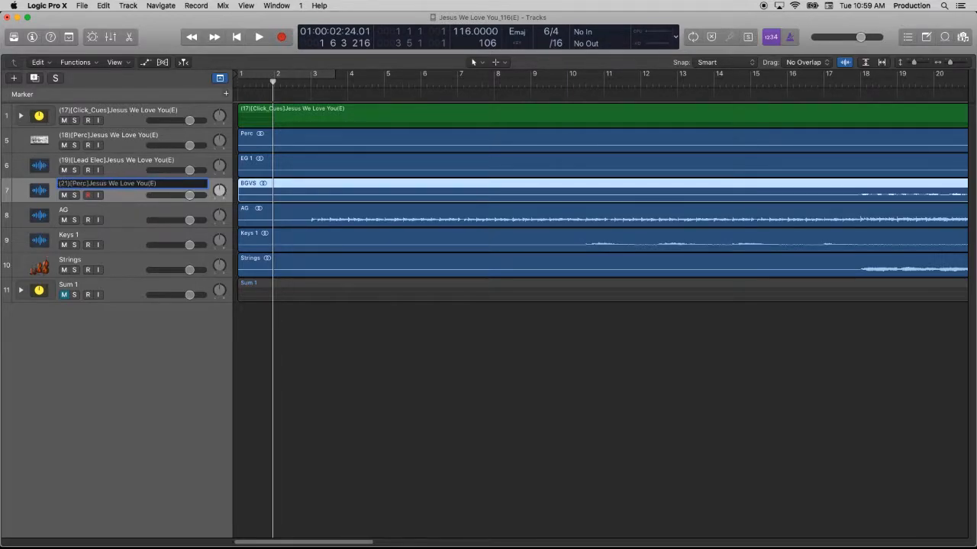
{"action": "double_click", "coordinate": [78, 183]}
{"action": "type", "text": "BGVs"}
{"action": "key", "text": "Return"}
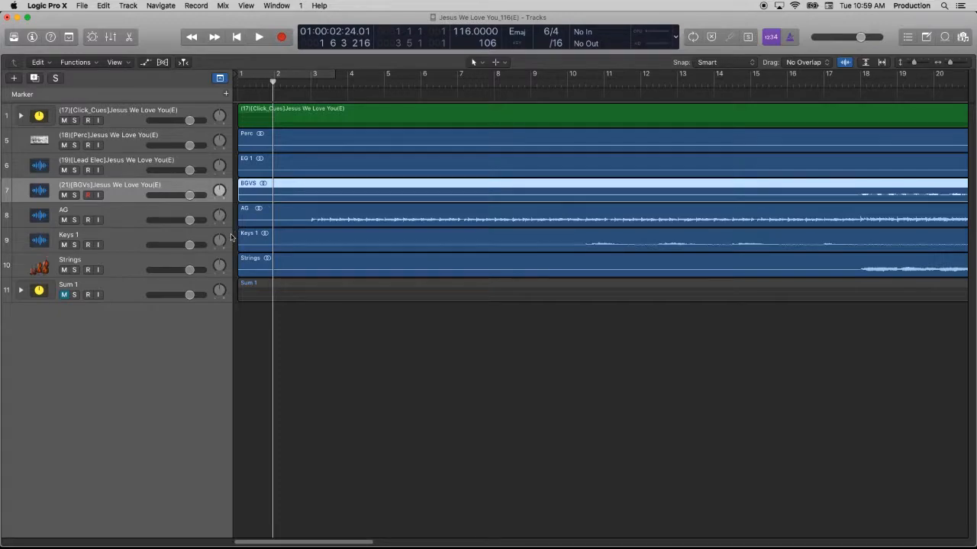
Step: Solo the BGVs track, listen to it from around bar 18, and delete the track
{"action": "left_click", "coordinate": [74, 195]}
{"action": "left_click_drag", "start_coordinate": [277, 86], "coordinate": [863, 73]}
{"action": "key", "text": "space"}
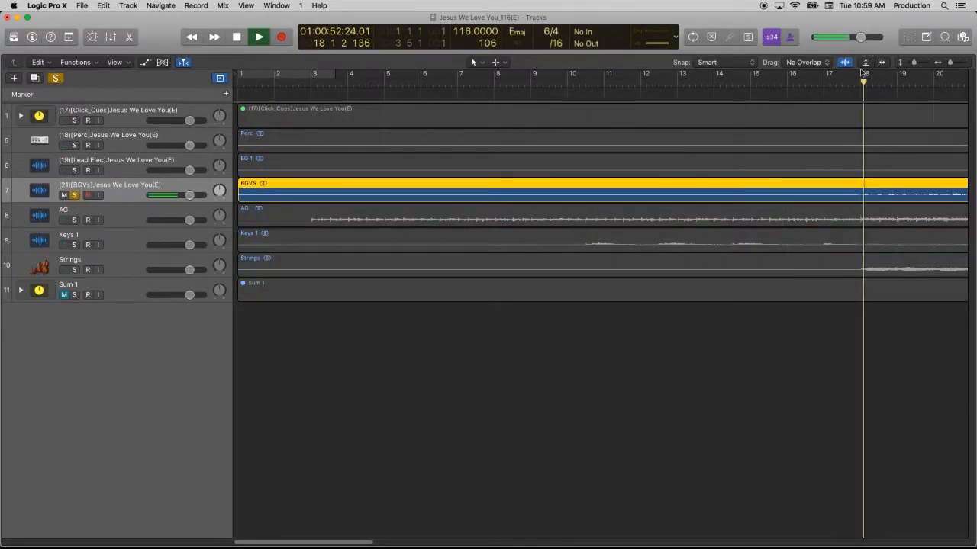
{"action": "key", "text": "space"}
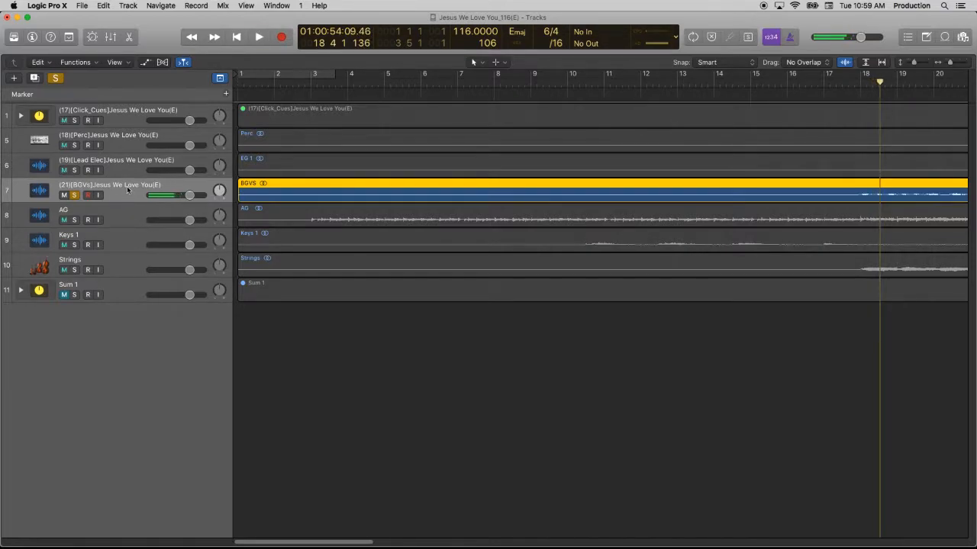
{"action": "key", "text": "super+BackSpace"}
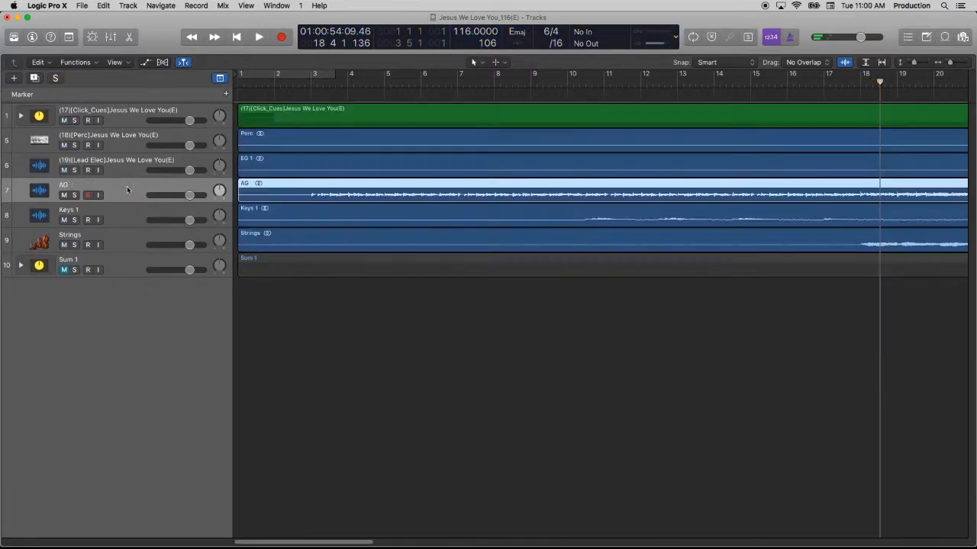
Step: Rename the AG track as (21)[Acoustic]Jesus We Love You(E), reusing the copied name
{"action": "double_click", "coordinate": [65, 185]}
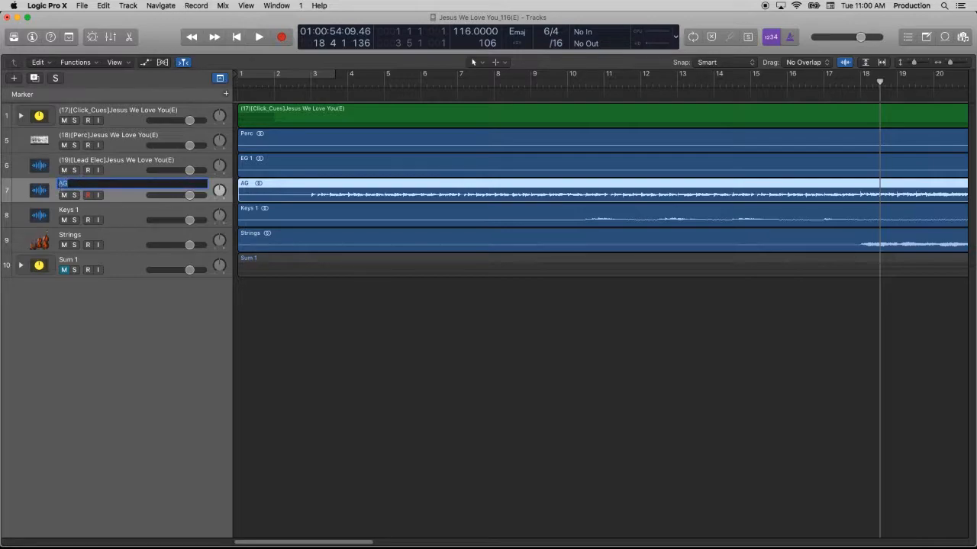
{"action": "left_click", "coordinate": [60, 185]}
{"action": "key", "text": "super+v"}
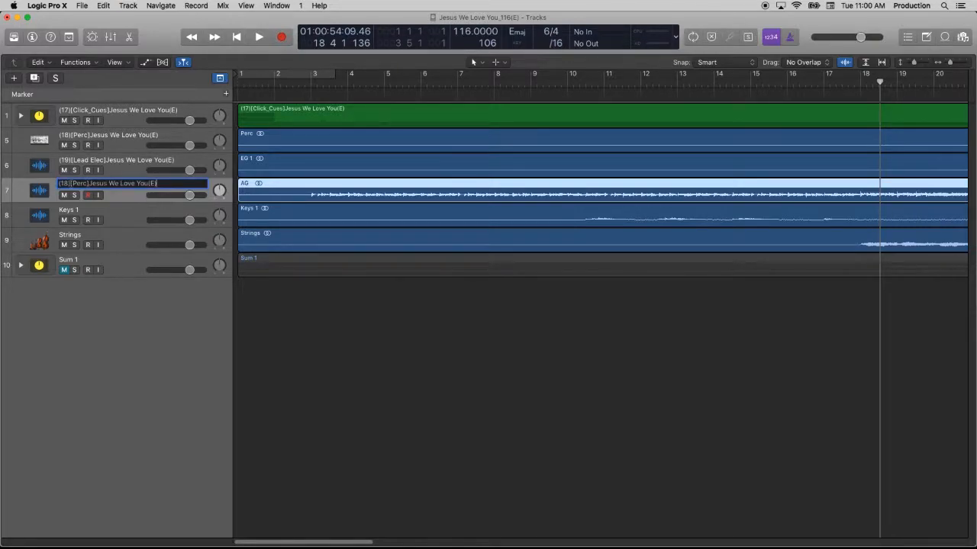
{"action": "left_click", "coordinate": [69, 184]}
{"action": "key", "text": "BackSpace"}
{"action": "key", "text": "BackSpace"}
{"action": "type", "text": "21"}
{"action": "double_click", "coordinate": [80, 184]}
{"action": "type", "text": "Acoustic"}
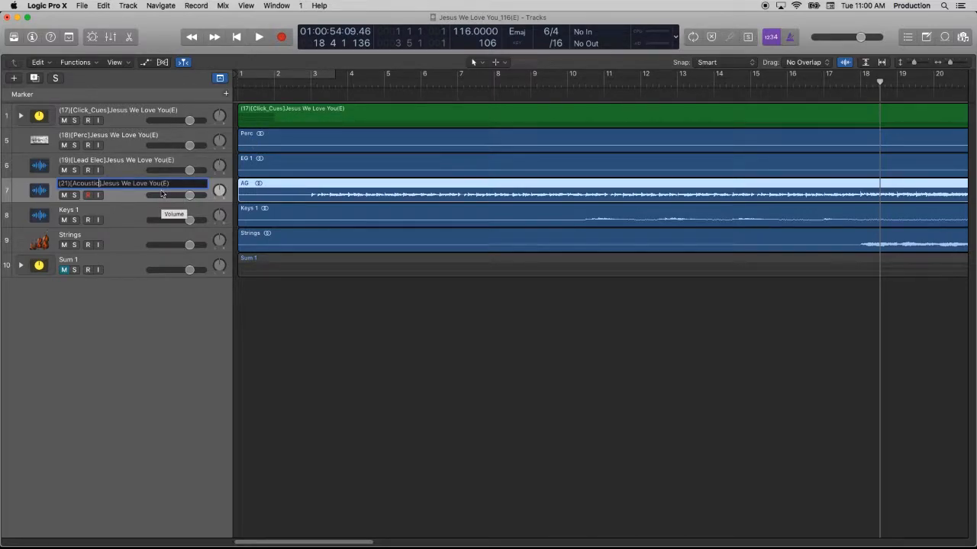
{"action": "left_click", "coordinate": [117, 205]}
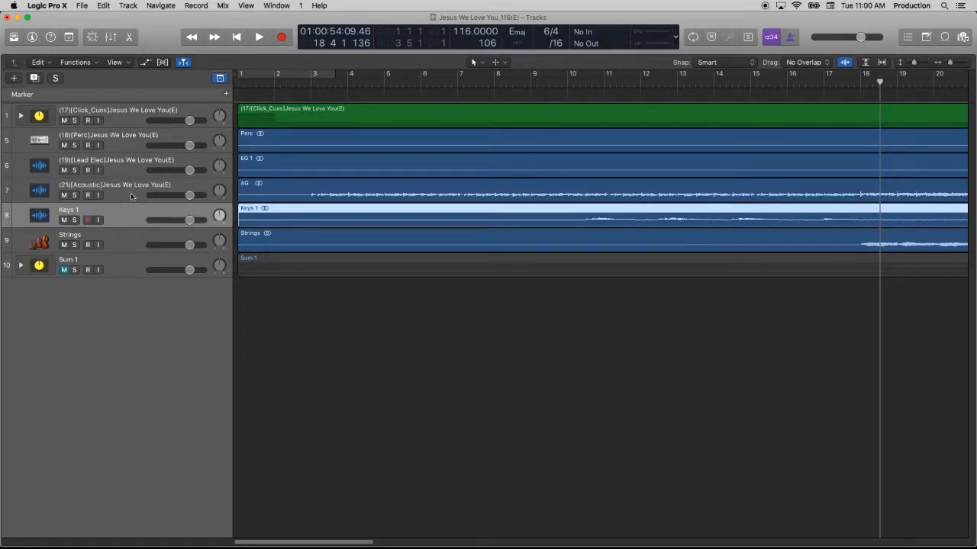
{"action": "left_click", "coordinate": [126, 197]}
Step: Rename the Keys 1 track as (22)[Keys]Jesus We Love You(E), reusing the copied name
{"action": "left_click", "coordinate": [116, 220]}
{"action": "double_click", "coordinate": [68, 209]}
{"action": "key", "text": "super+v"}
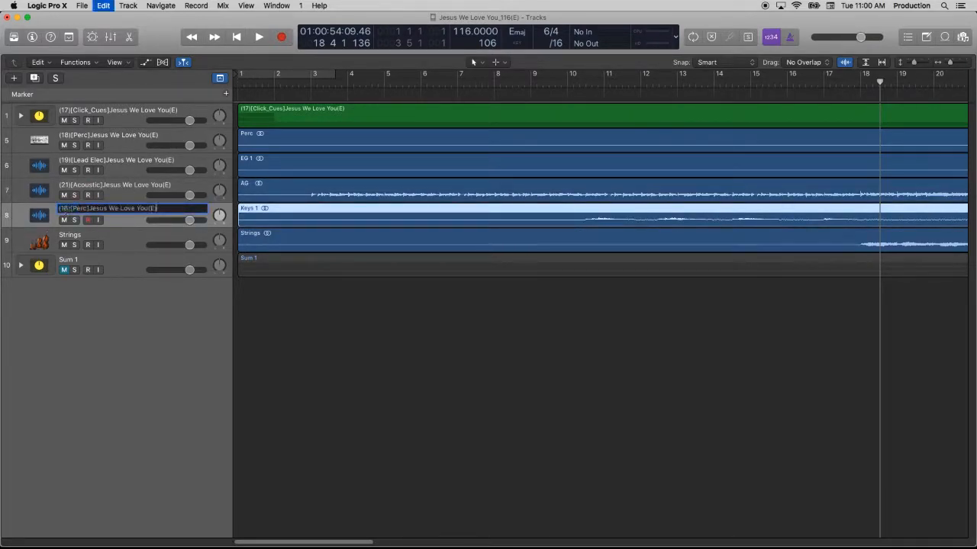
{"action": "key", "text": "BackSpace"}
{"action": "key", "text": "BackSpace"}
{"action": "type", "text": "22"}
{"action": "double_click", "coordinate": [83, 208]}
{"action": "type", "text": "Keys"}
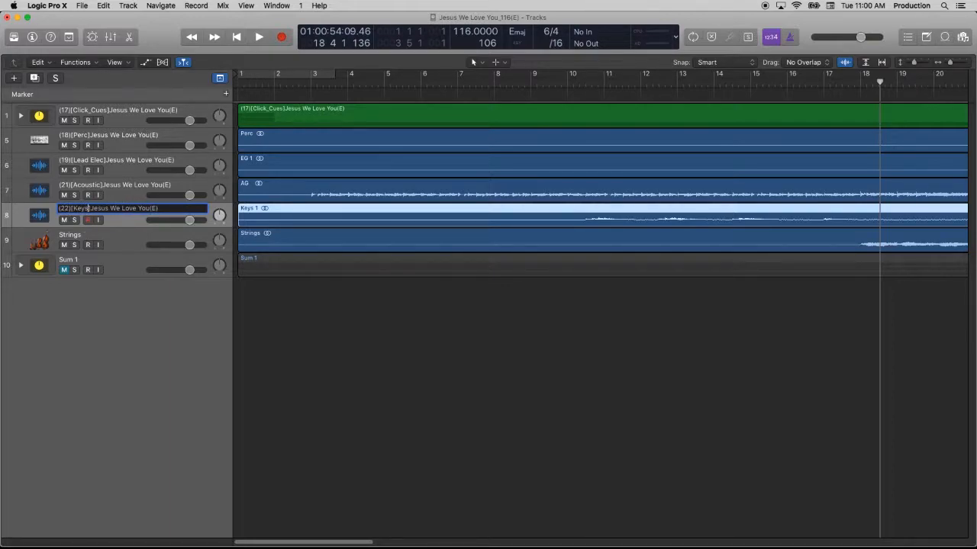
{"action": "left_click", "coordinate": [92, 237]}
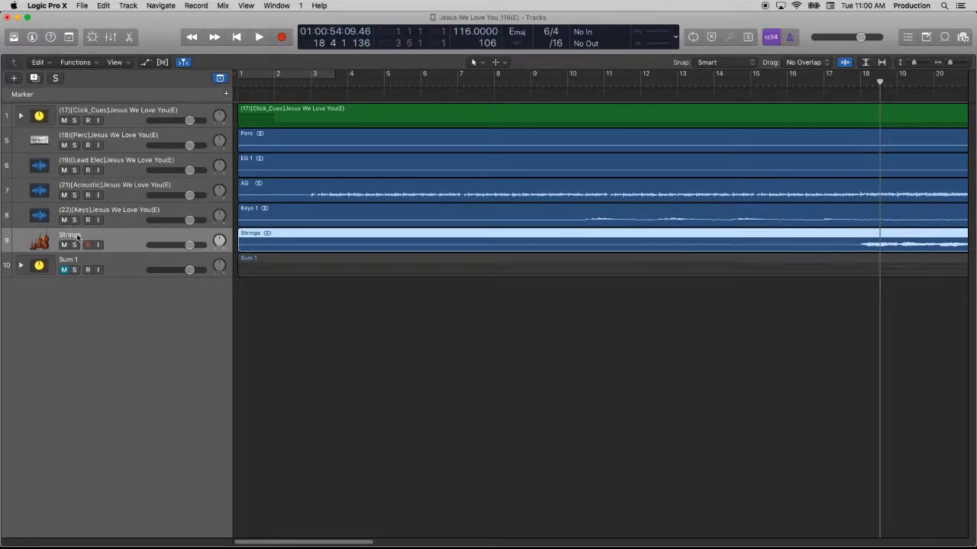
Step: Rename the Strings track as (24)[Strings]Jesus We Love You(E), reusing the copied name
{"action": "double_click", "coordinate": [76, 236]}
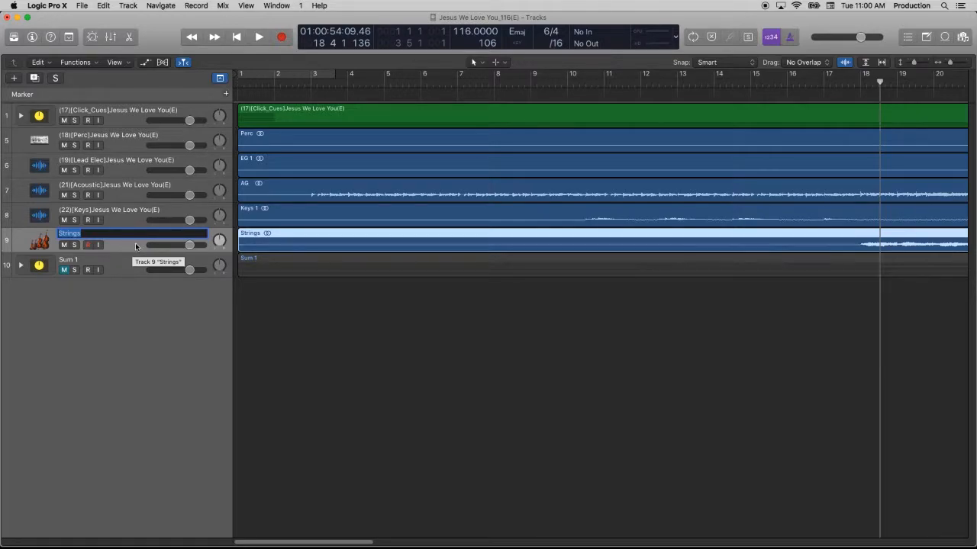
{"action": "key", "text": "super+v"}
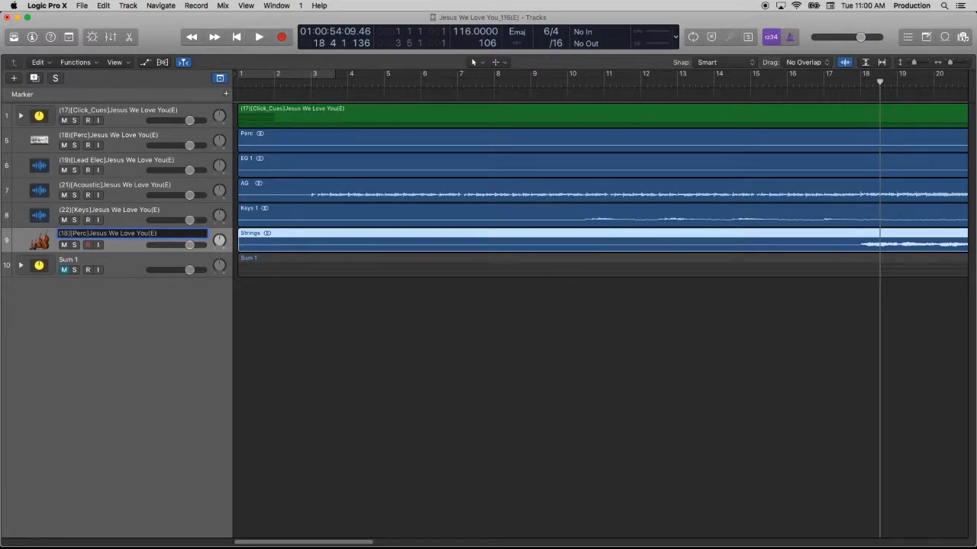
{"action": "left_click", "coordinate": [69, 234]}
{"action": "key", "text": "BackSpace"}
{"action": "key", "text": "BackSpace"}
{"action": "type", "text": "24"}
{"action": "double_click", "coordinate": [79, 232]}
{"action": "type", "text": "Strings"}
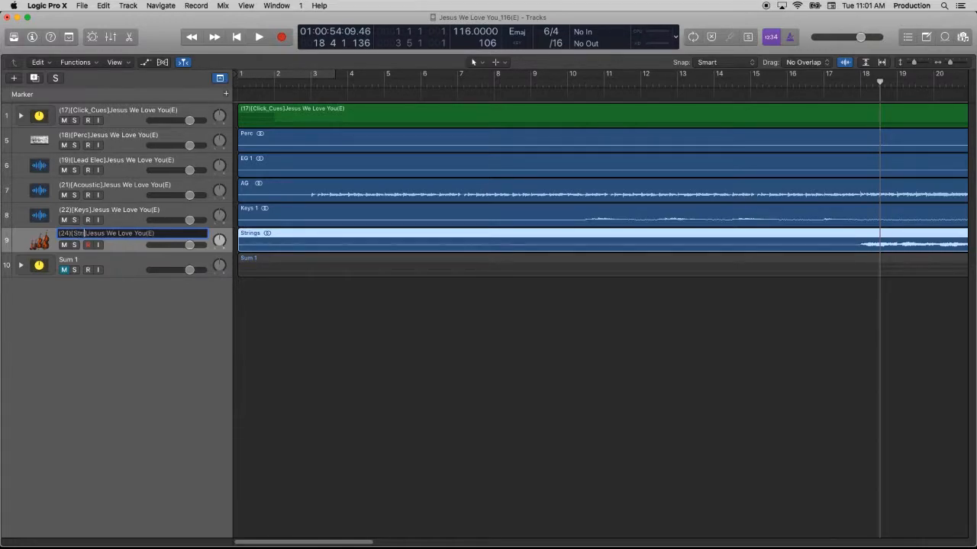
{"action": "key", "text": "Return"}
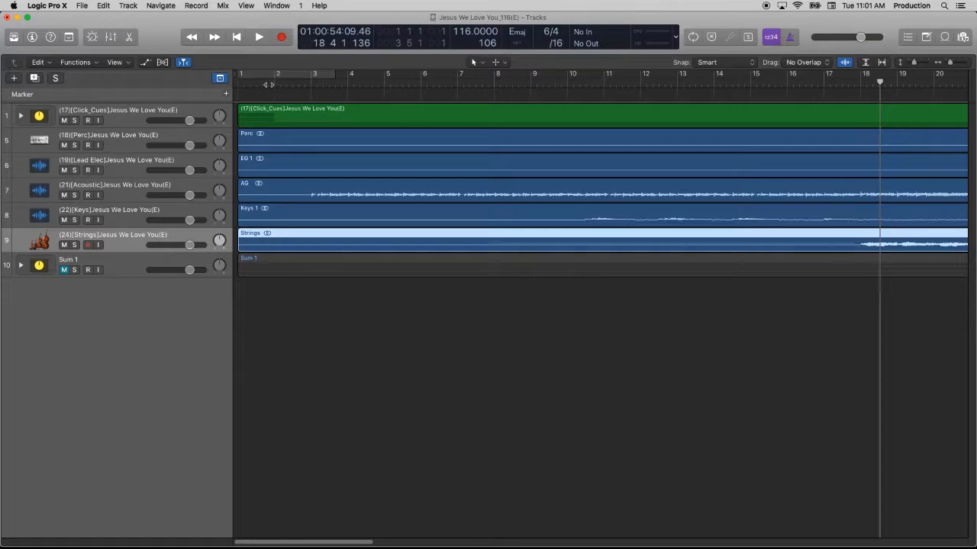
Step: Return the playhead to the start of the project and expand the Click_Cues stack
{"action": "left_click", "coordinate": [279, 86]}
{"action": "key", "text": "Return"}
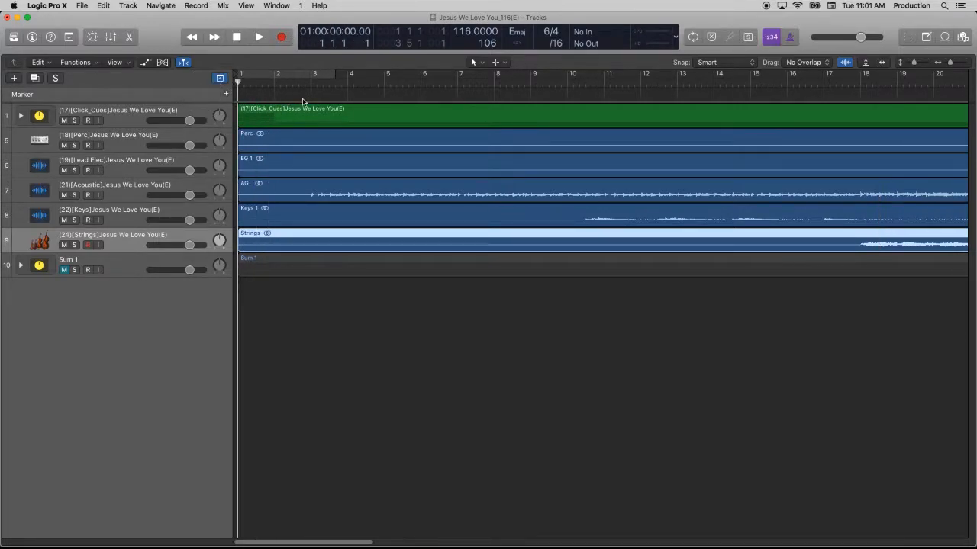
{"action": "left_click", "coordinate": [21, 115]}
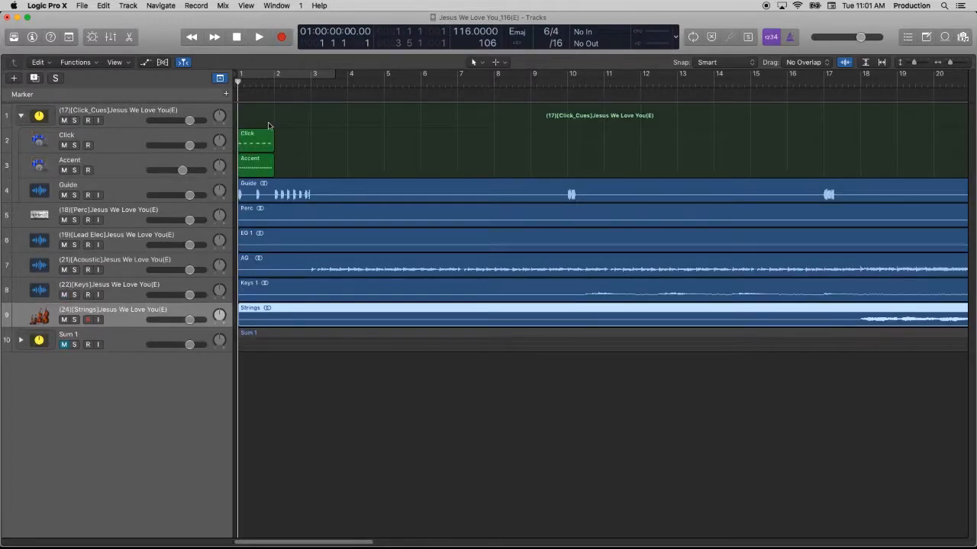
{"action": "mouse_move", "coordinate": [949, 67]}
{"action": "left_mouse_down"}
{"action": "mouse_move", "coordinate": [937, 66]}
{"action": "mouse_move", "coordinate": [951, 75]}
{"action": "left_mouse_up"}
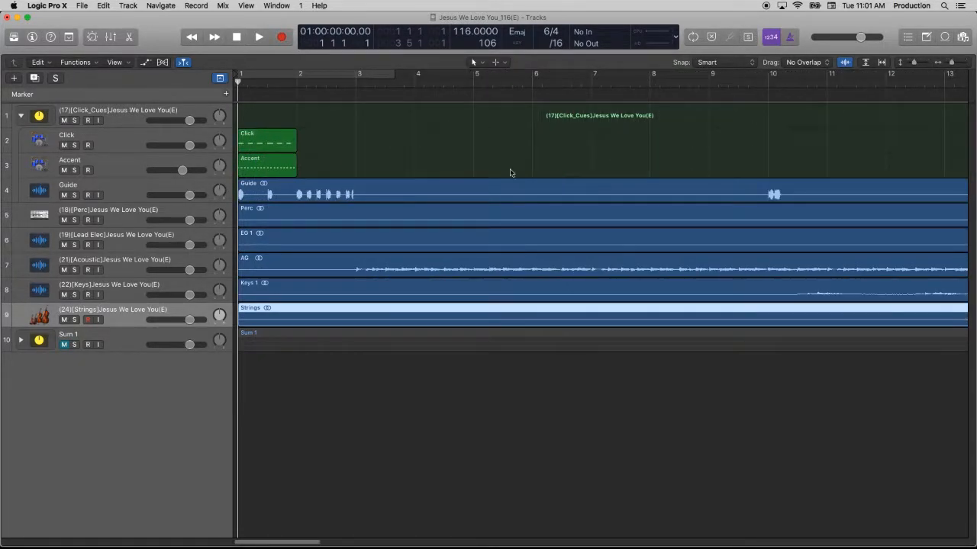
Step: Loop the Click and Accent regions together to the end of the song, at about bar 100
{"action": "left_click", "coordinate": [297, 137]}
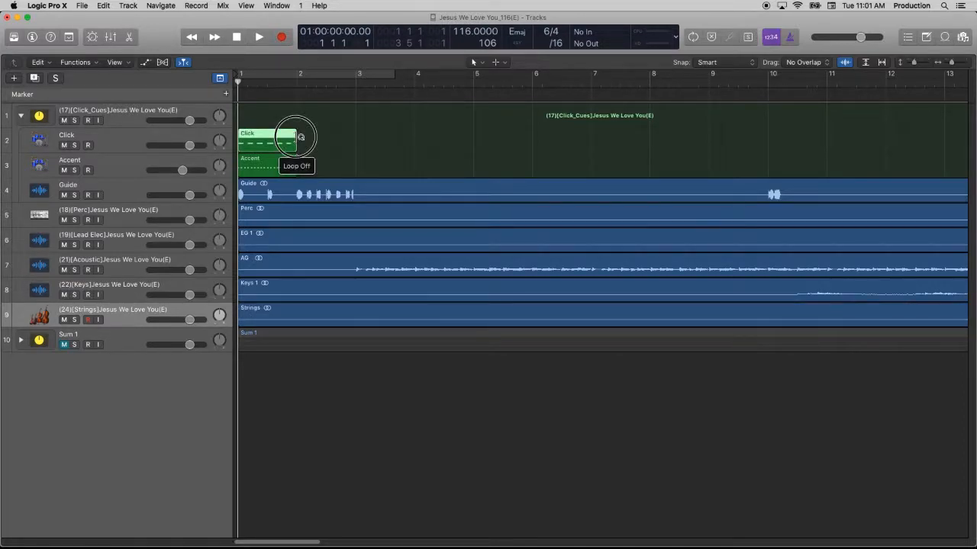
{"action": "left_click_drag", "start_coordinate": [314, 119], "coordinate": [593, 177]}
{"action": "left_click_drag", "start_coordinate": [951, 63], "coordinate": [937, 68]}
{"action": "left_click_drag", "start_coordinate": [278, 159], "coordinate": [922, 206]}
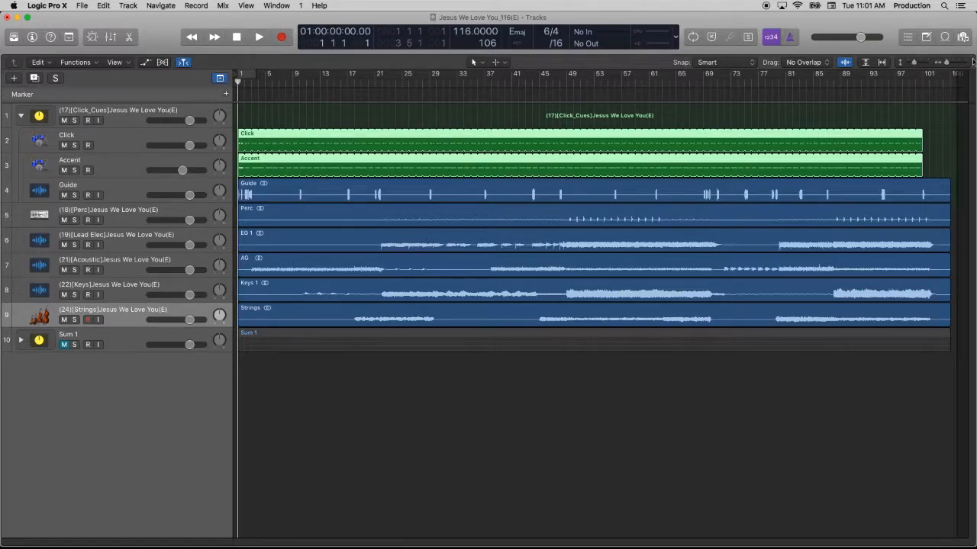
{"action": "left_click_drag", "start_coordinate": [946, 62], "coordinate": [955, 70]}
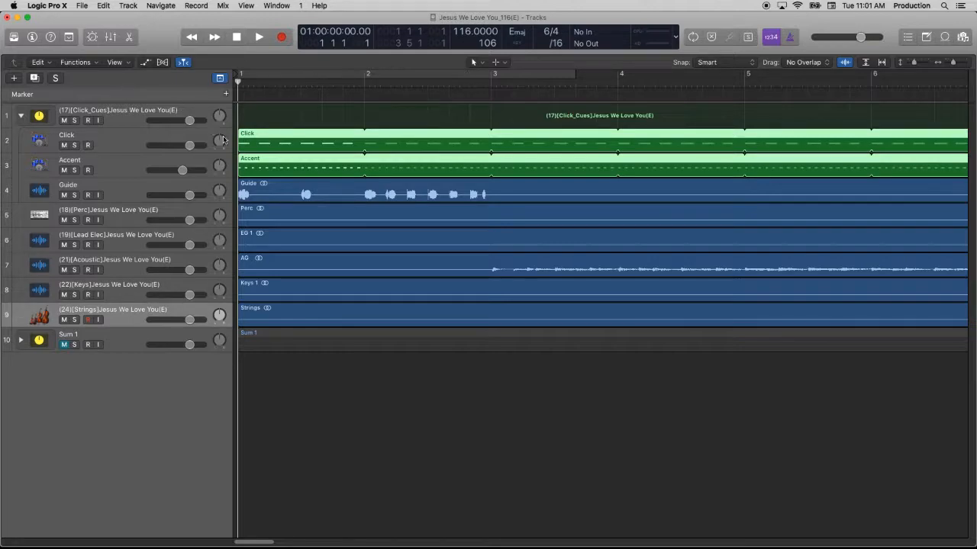
Step: Play the opening bars and lower the Guide track's volume to about -13.8 dB
{"action": "key", "text": "space"}
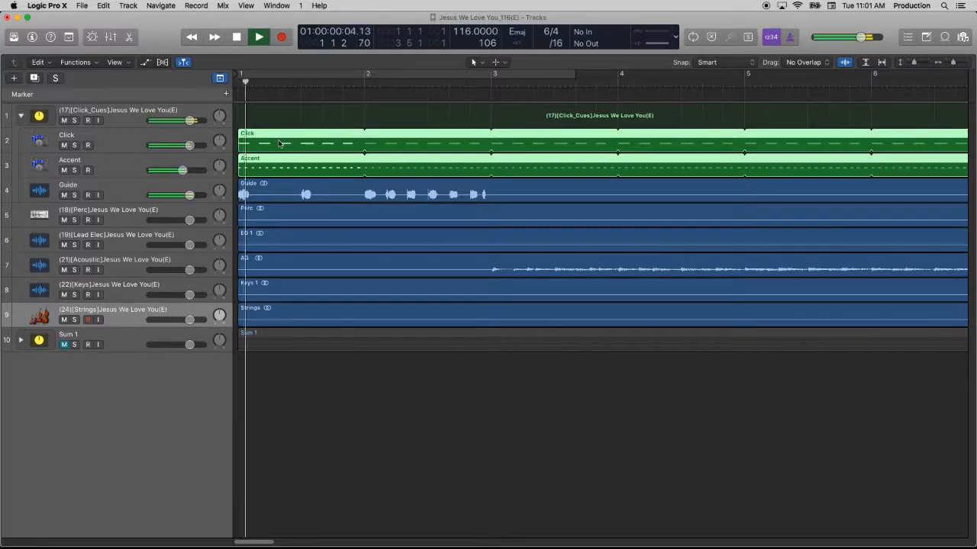
{"action": "key", "text": "space"}
{"action": "double_click", "coordinate": [191, 195]}
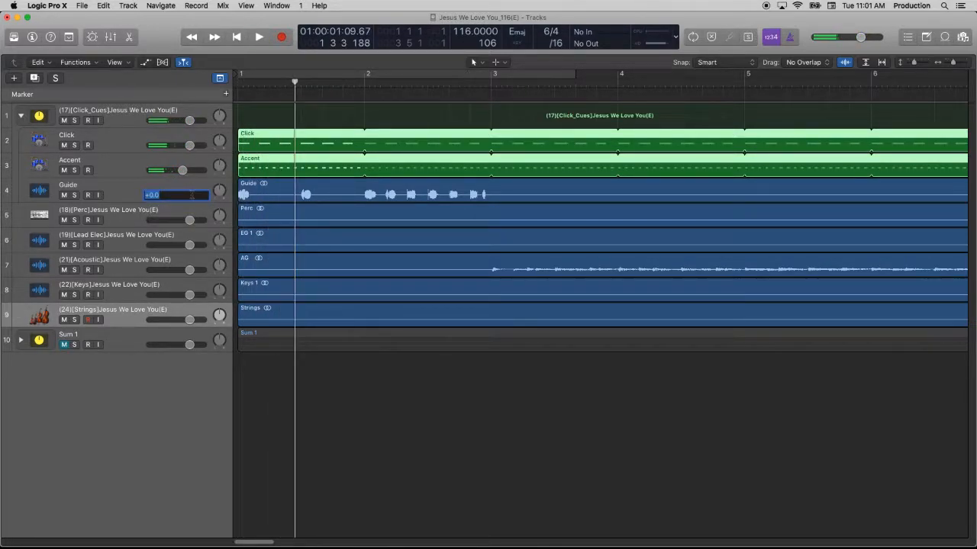
{"action": "type", "text": "-6"}
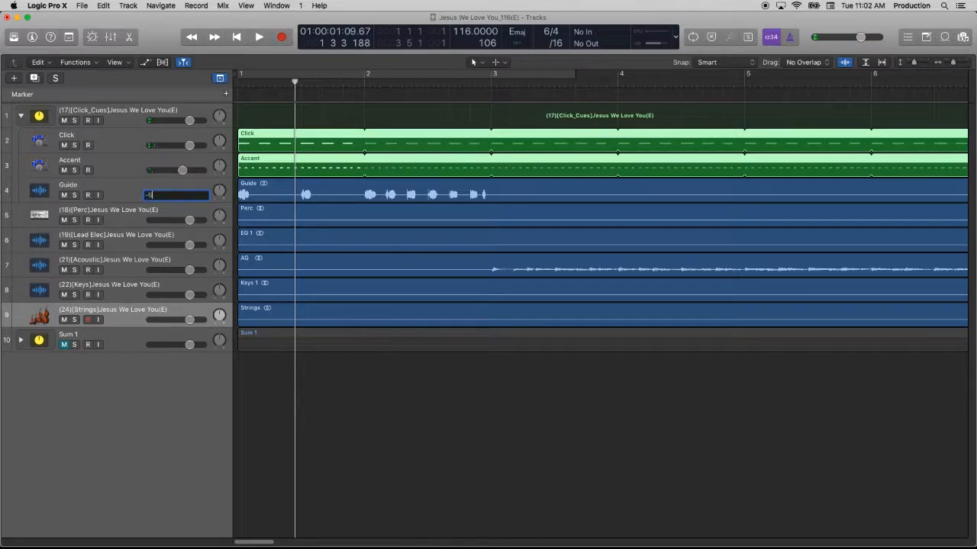
{"action": "key", "text": "Return"}
{"action": "key", "text": "space"}
{"action": "left_click_drag", "start_coordinate": [174, 196], "coordinate": [157, 197]}
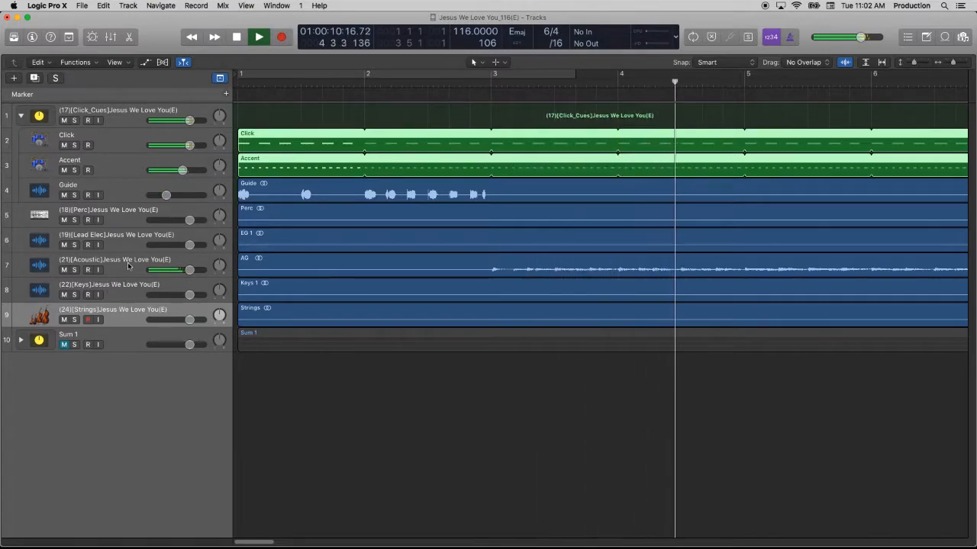
Step: Check the channel levels in the Mixer during playback, hide the Mixer and stop playback
{"action": "left_click", "coordinate": [111, 37]}
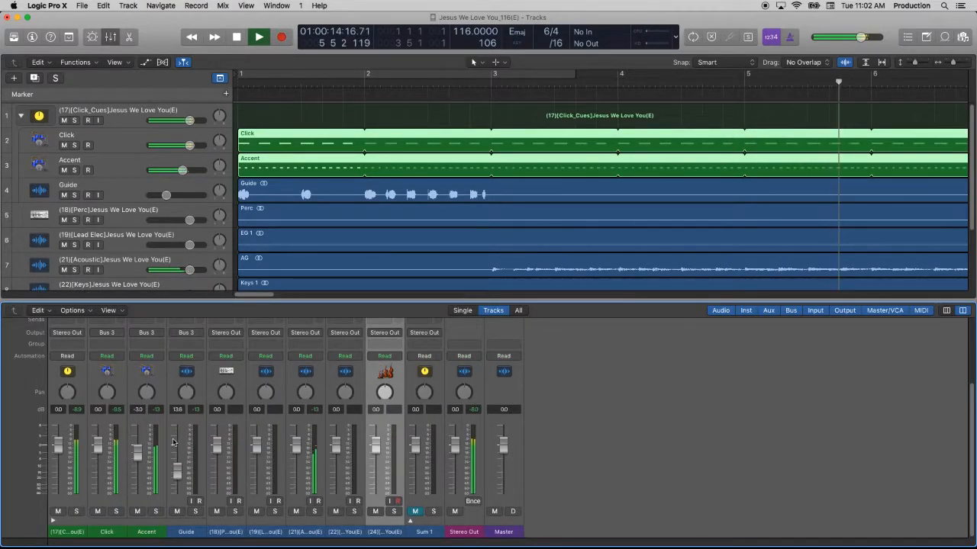
{"action": "left_click", "coordinate": [111, 38]}
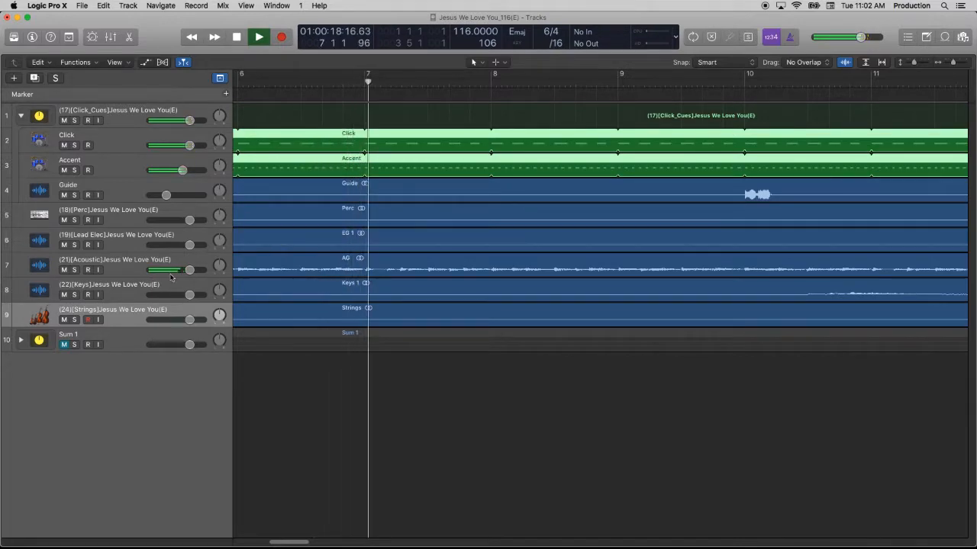
{"action": "key", "text": "space"}
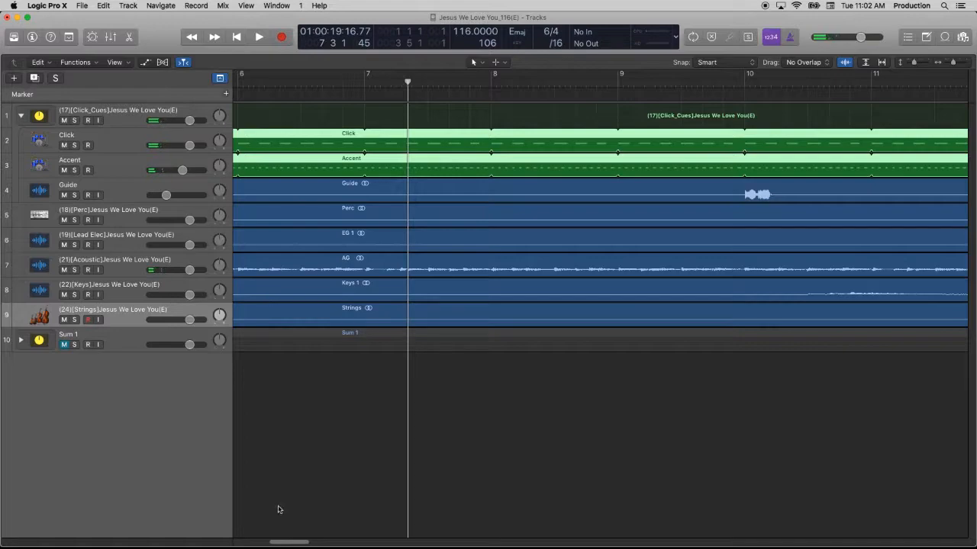
{"action": "left_click_drag", "start_coordinate": [288, 542], "coordinate": [225, 541]}
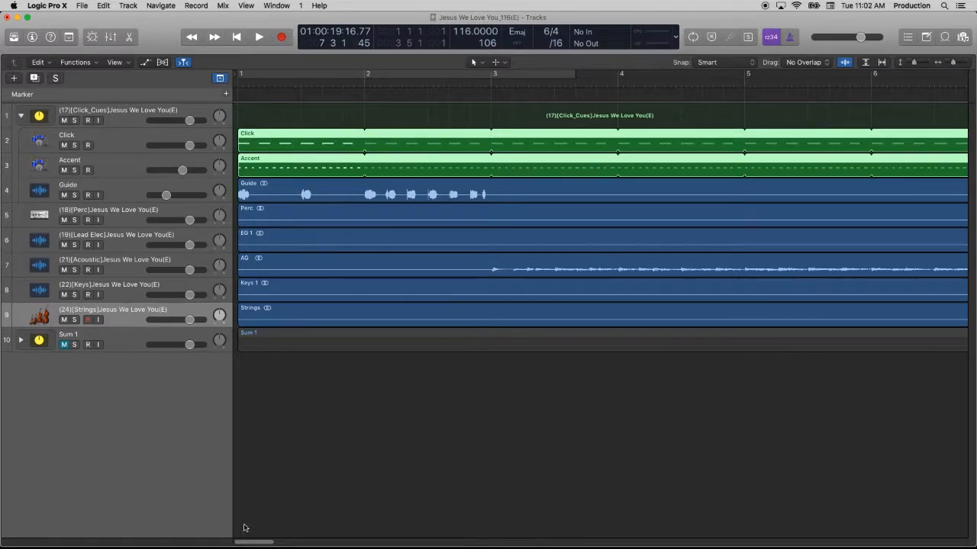
Step: Listen to the full mix from bar 22 with the system volume raised, and stop playback
{"action": "left_click_drag", "start_coordinate": [250, 545], "coordinate": [377, 543]}
{"action": "left_click", "coordinate": [589, 81]}
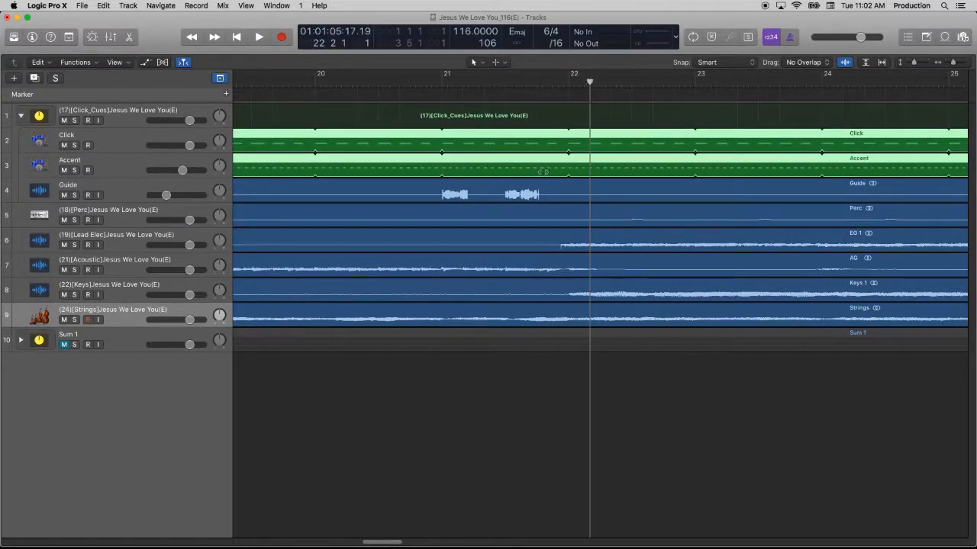
{"action": "key", "text": "space"}
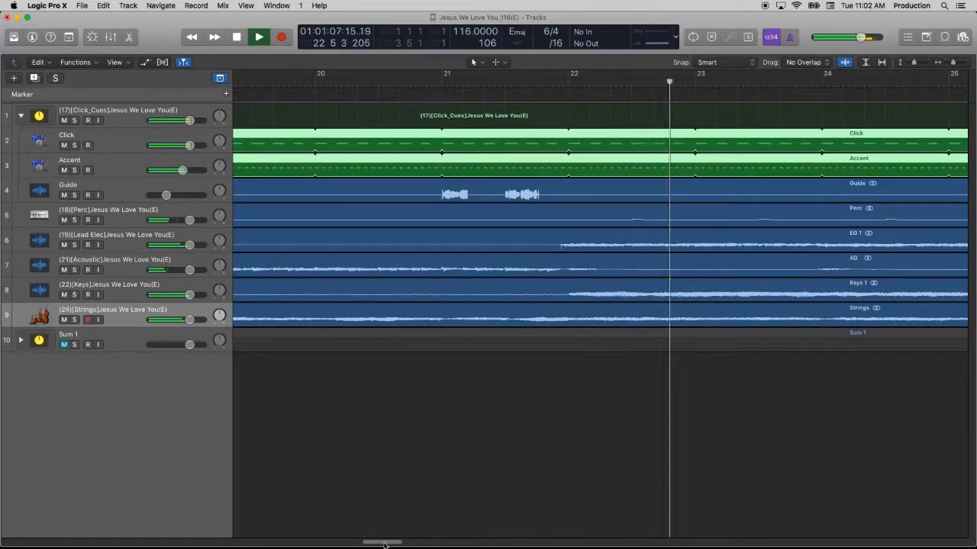
{"action": "key", "text": "XF86AudioRaiseVolume"}
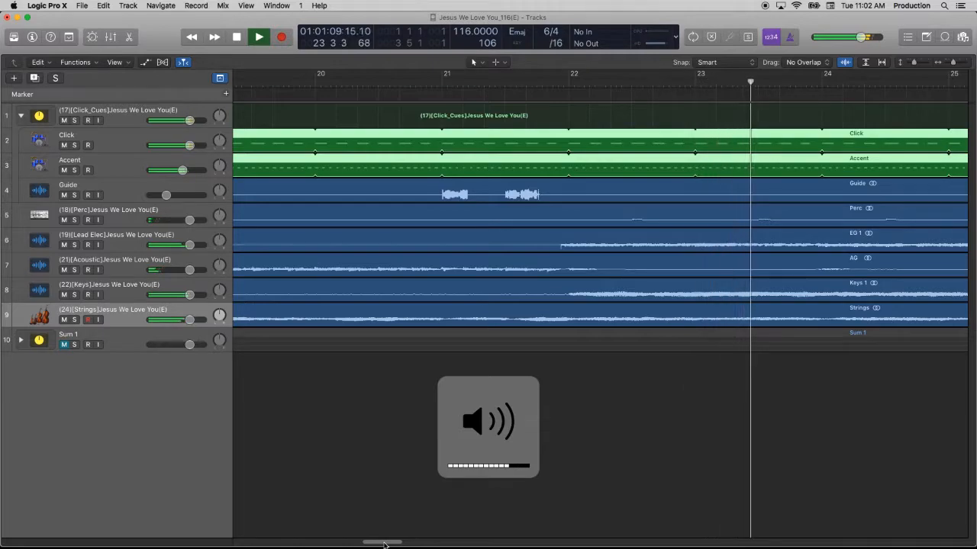
{"action": "key", "text": "space"}
{"action": "left_click_drag", "start_coordinate": [384, 544], "coordinate": [180, 545]}
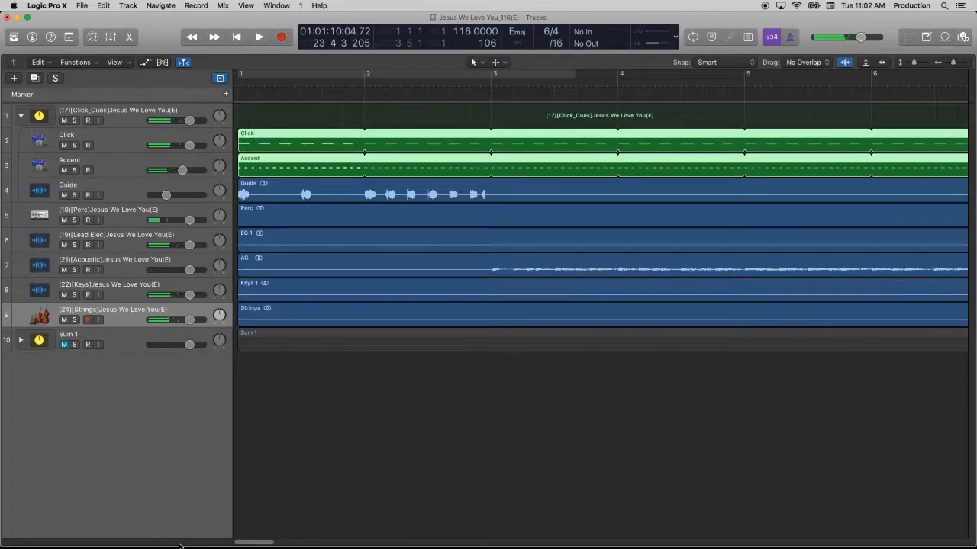
Step: Select the (19)[Lead Elec] track and open the Mixer at its channel strip's audio effect slots
{"action": "left_click", "coordinate": [116, 222]}
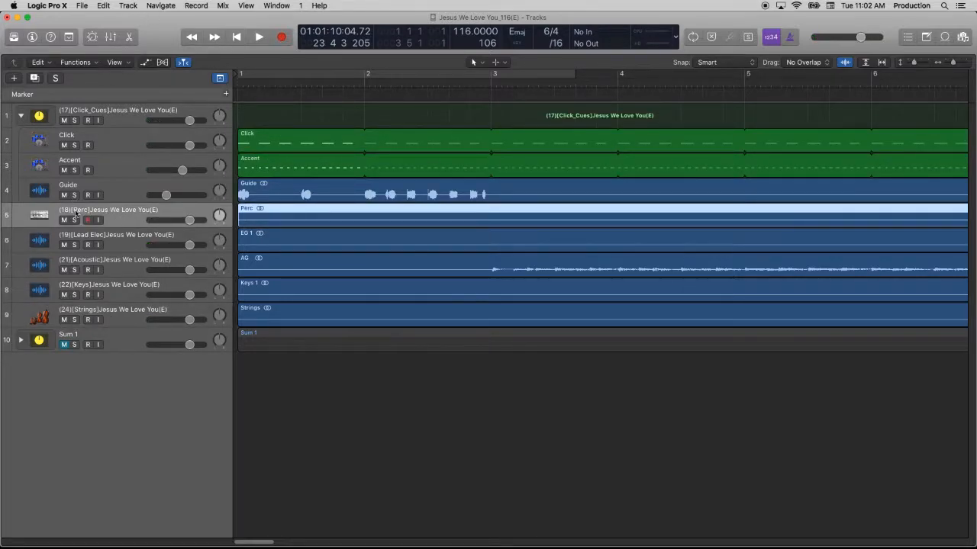
{"action": "left_click", "coordinate": [137, 246]}
{"action": "left_click", "coordinate": [110, 39]}
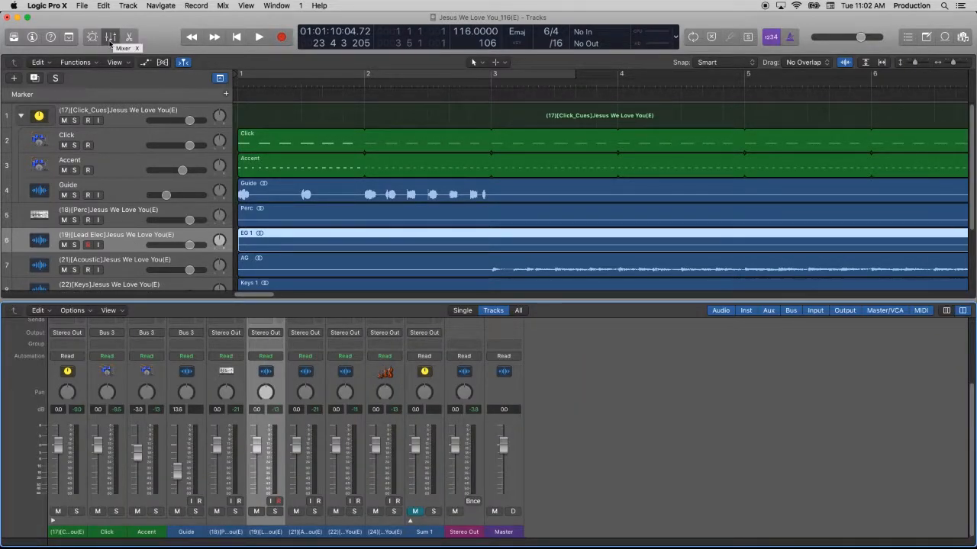
{"action": "scroll", "coordinate": [225, 405], "scroll_direction": "up", "scroll_amount": 4}
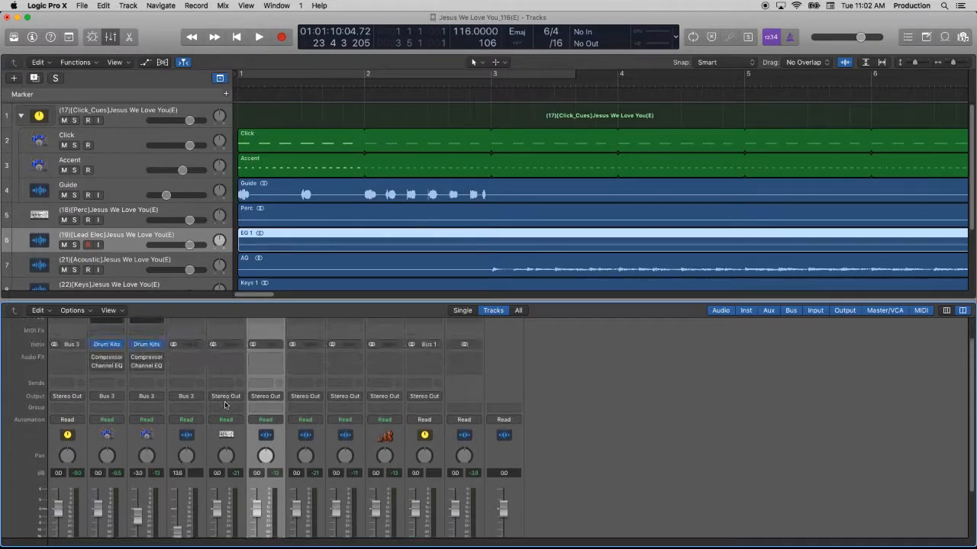
{"action": "scroll", "coordinate": [225, 405], "scroll_direction": "down", "scroll_amount": 4}
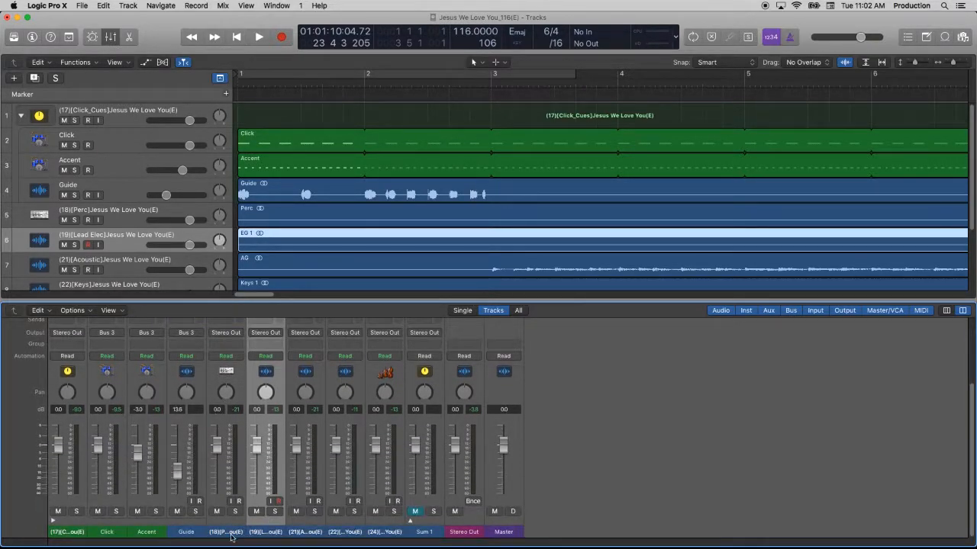
{"action": "scroll", "coordinate": [280, 380], "scroll_direction": "up", "scroll_amount": 3}
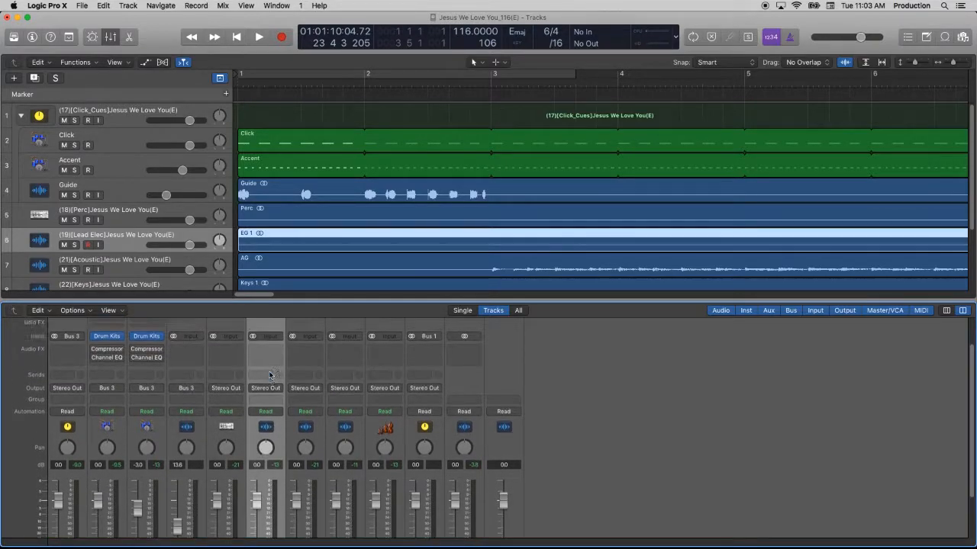
Step: Insert Apple's AUPitch audio unit in Dual Mono format on the (19)[Lead Elec] channel
{"action": "left_click", "coordinate": [267, 348]}
{"action": "mouse_move", "coordinate": [268, 460]}
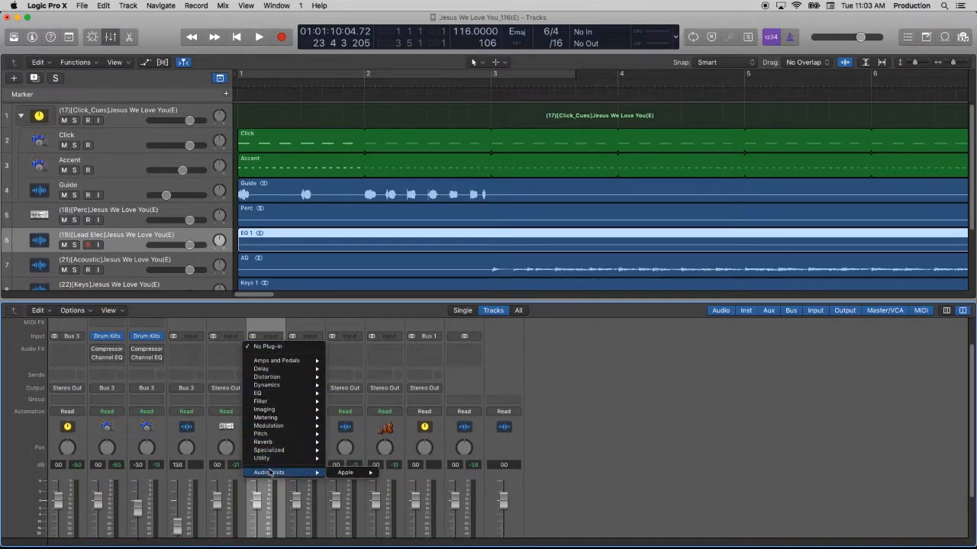
{"action": "mouse_move", "coordinate": [312, 460]}
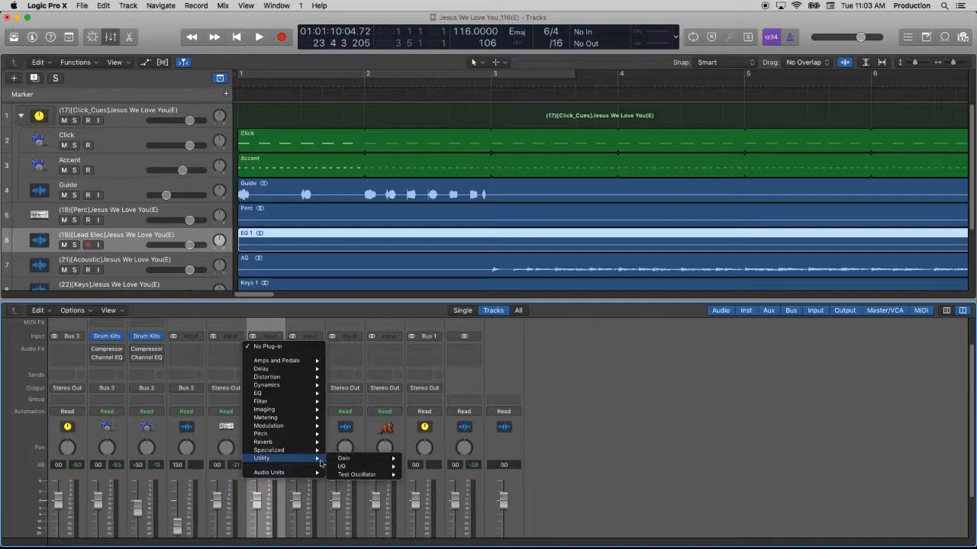
{"action": "mouse_move", "coordinate": [366, 463]}
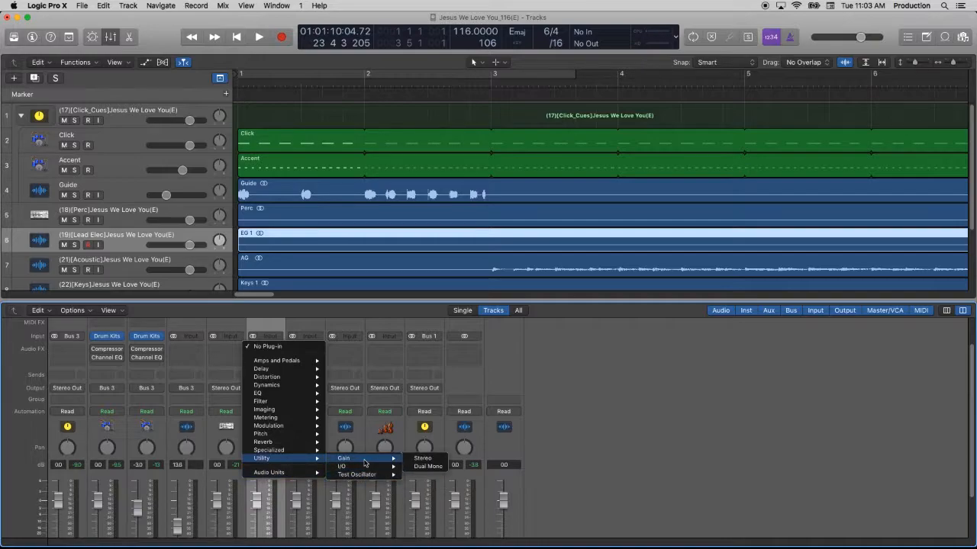
{"action": "mouse_move", "coordinate": [290, 438]}
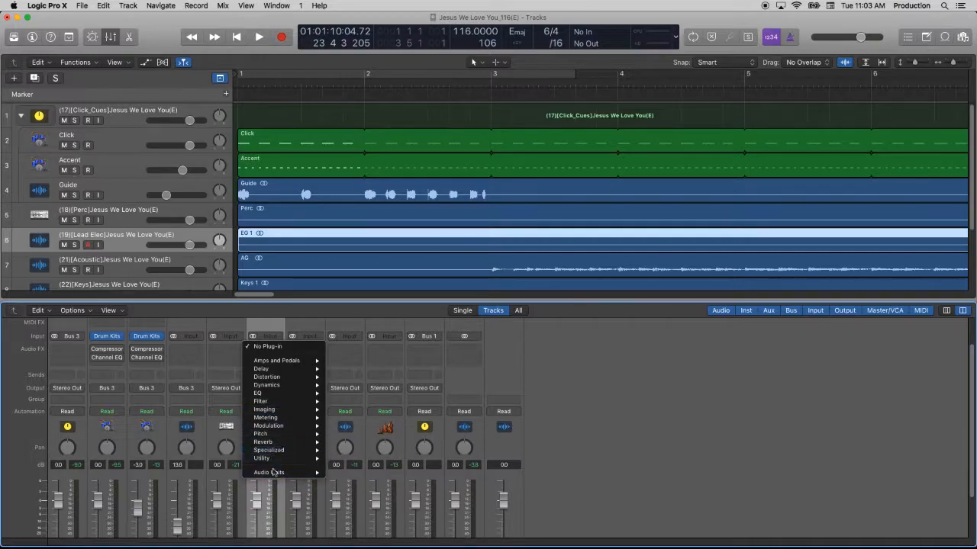
{"action": "mouse_move", "coordinate": [346, 476]}
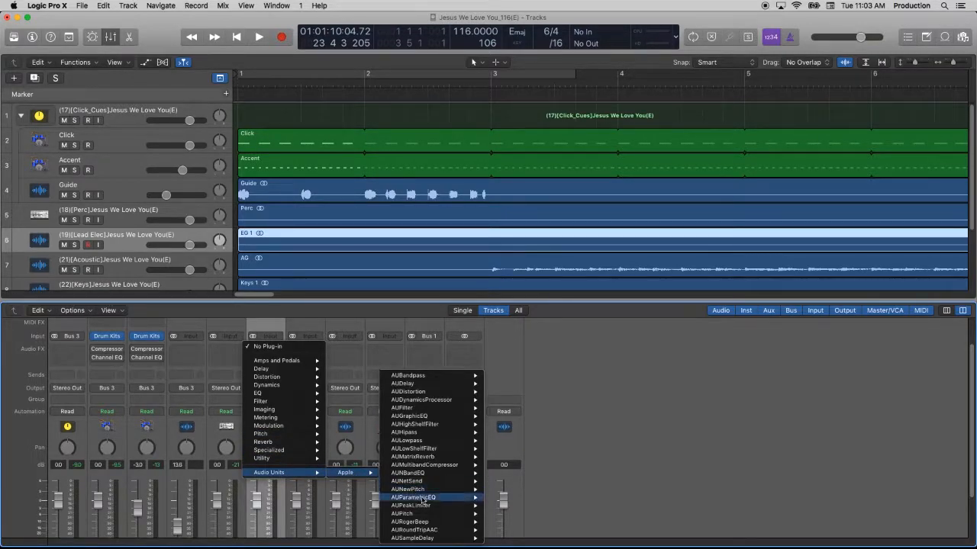
{"action": "mouse_move", "coordinate": [419, 516]}
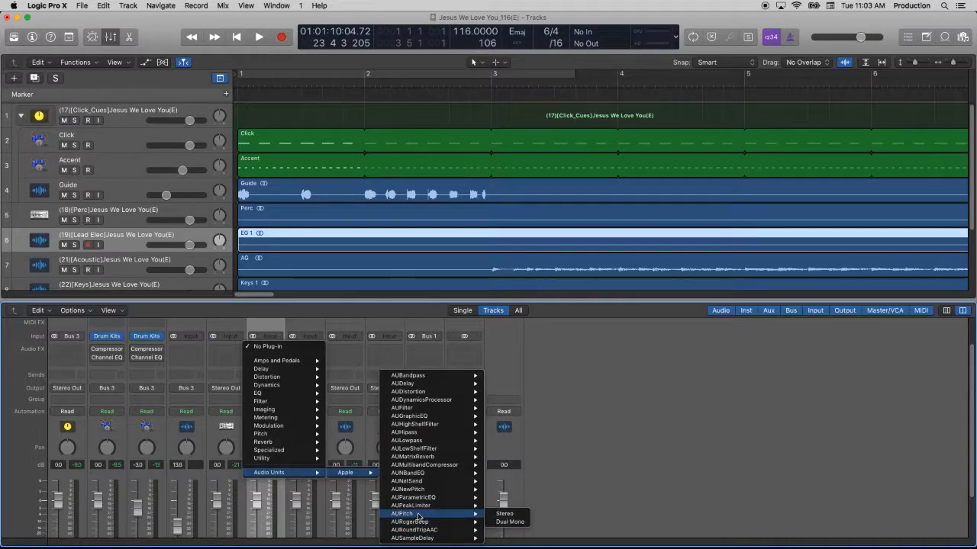
{"action": "left_click", "coordinate": [509, 523]}
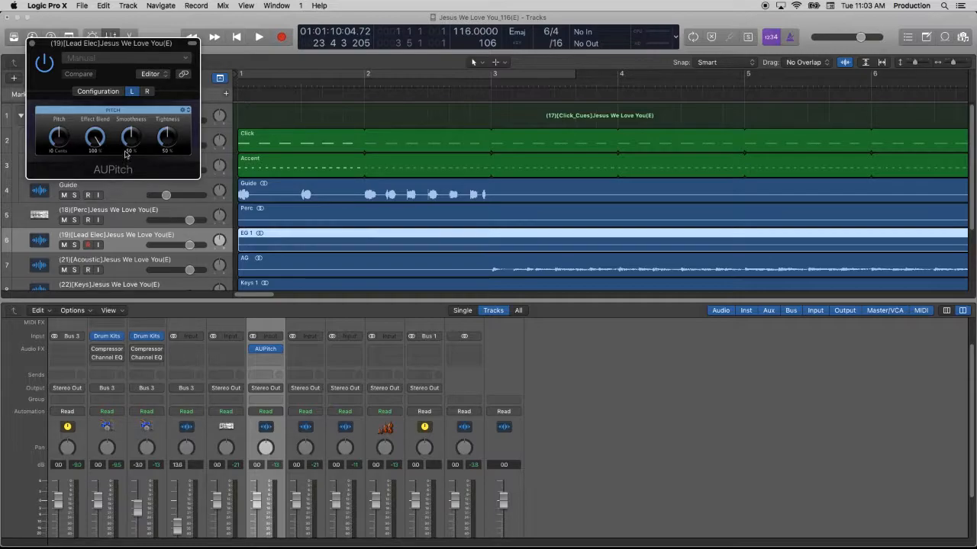
Step: Set Smoothness to 100% on the AUPitch plug-in's L channel, compare it with the R channel, and close the plug-in window
{"action": "left_click_drag", "start_coordinate": [131, 136], "coordinate": [131, 133]}
{"action": "type", "text": "100"}
{"action": "key", "text": "Return"}
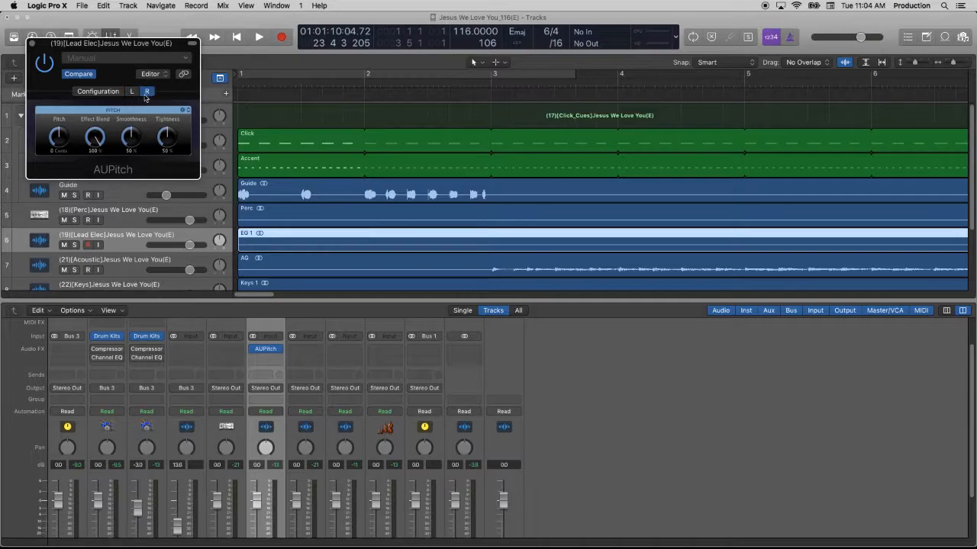
{"action": "left_click", "coordinate": [117, 92]}
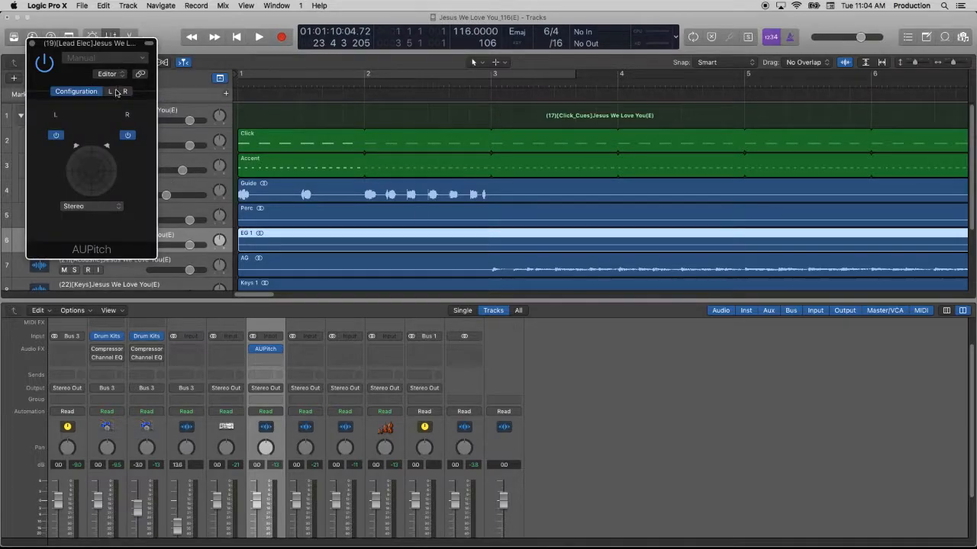
{"action": "left_click", "coordinate": [110, 91]}
{"action": "left_click", "coordinate": [149, 92]}
{"action": "left_click", "coordinate": [136, 93]}
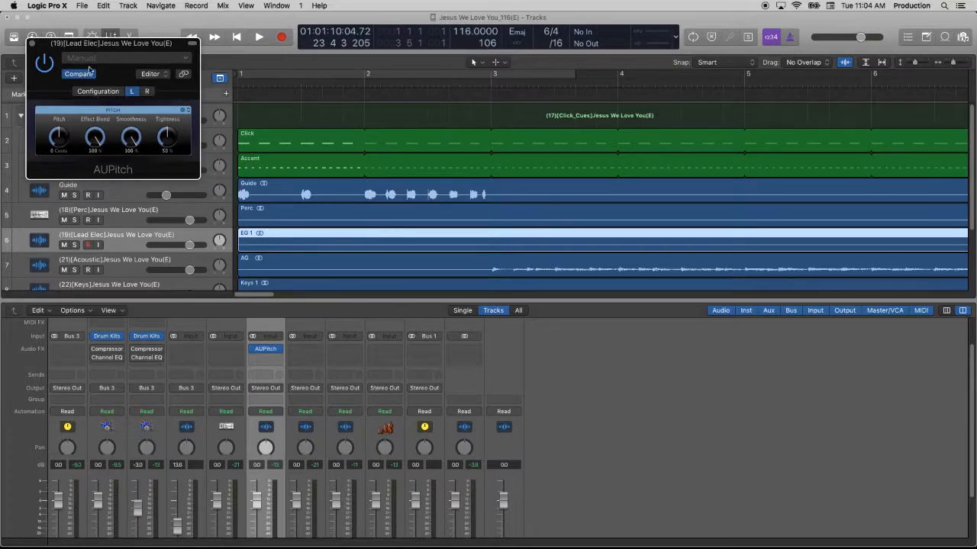
{"action": "left_click", "coordinate": [31, 43]}
Step: Replace the plug-in on the (19)[Lead Elec] channel with the stereo version of AUPitch
{"action": "left_click", "coordinate": [279, 351]}
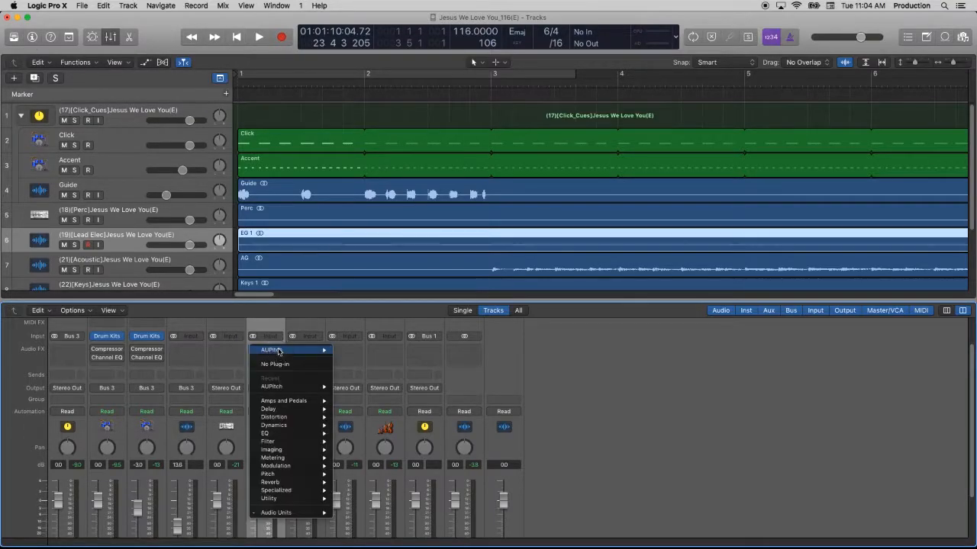
{"action": "mouse_move", "coordinate": [278, 351]}
{"action": "left_click", "coordinate": [357, 357]}
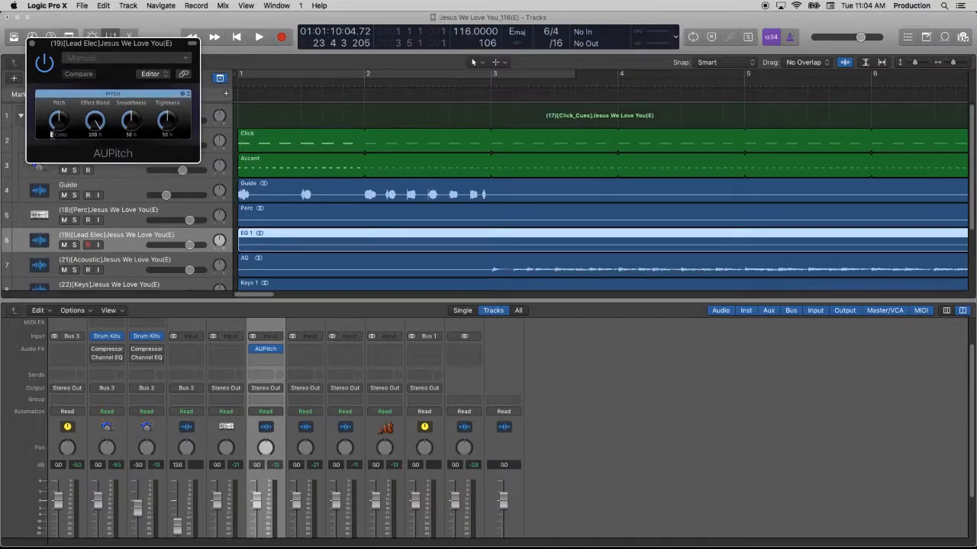
Step: Set the stereo AUPitch plug-in's Pitch to 200 cents and its Smoothness to 100%
{"action": "left_click", "coordinate": [53, 135]}
{"action": "type", "text": "200"}
{"action": "key", "text": "Return"}
{"action": "left_click_drag", "start_coordinate": [134, 127], "coordinate": [226, 164]}
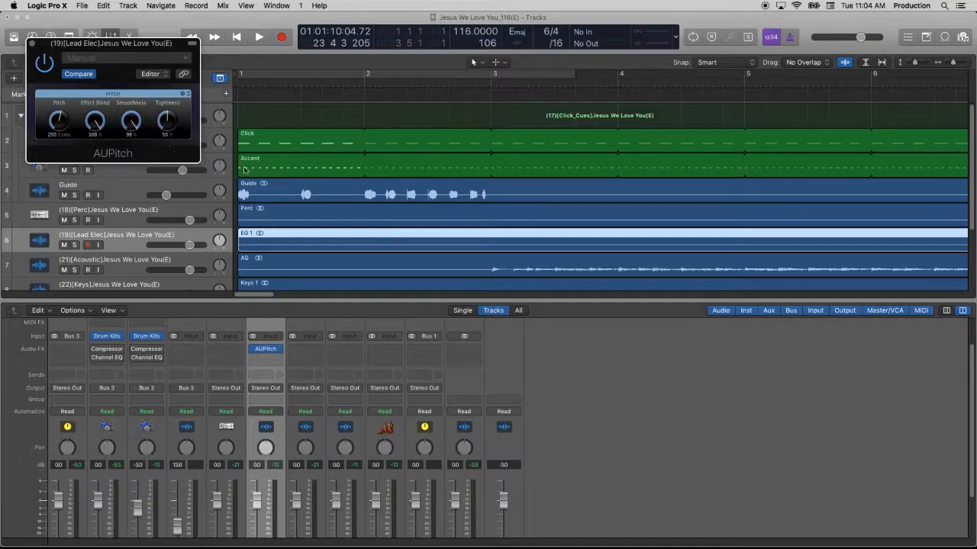
{"action": "left_click_drag", "start_coordinate": [132, 122], "coordinate": [132, 116]}
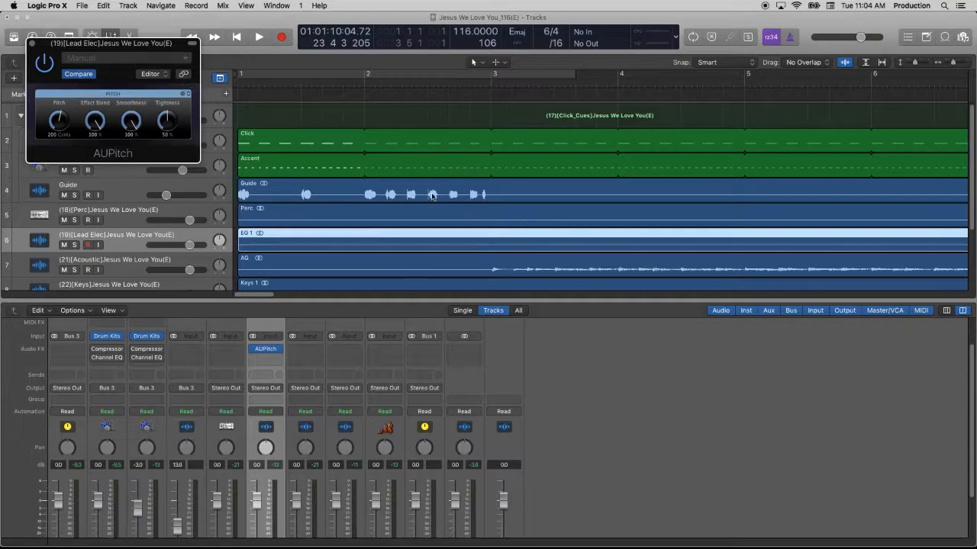
Step: Save the AUPitch settings on the (19)[Lead Elec] channel as the plug-in default and recall that default
{"action": "left_click", "coordinate": [186, 58]}
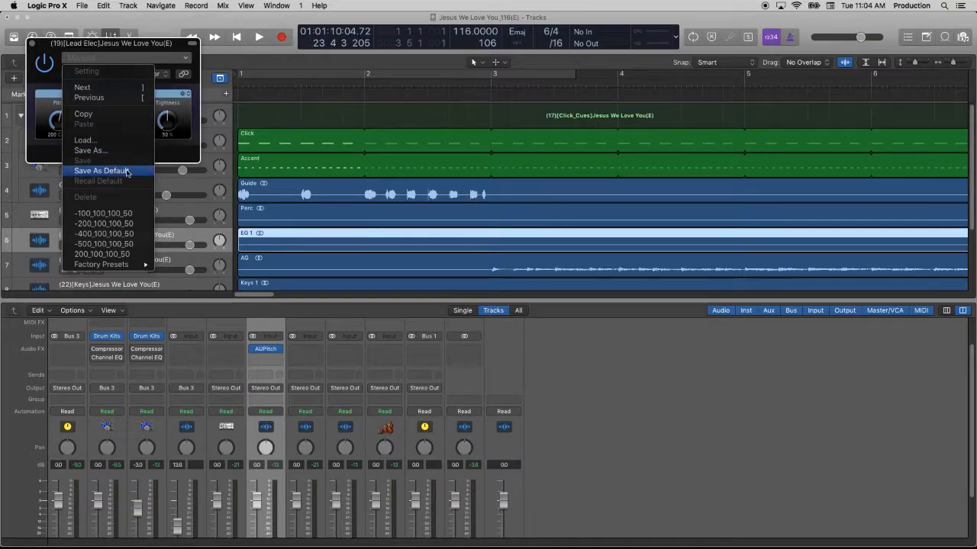
{"action": "left_click", "coordinate": [127, 171]}
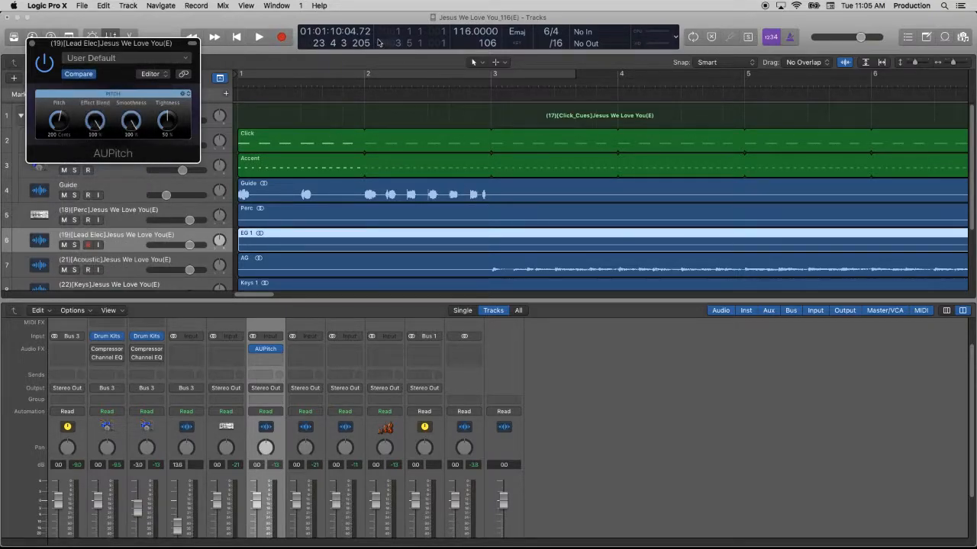
{"action": "left_click", "coordinate": [157, 58]}
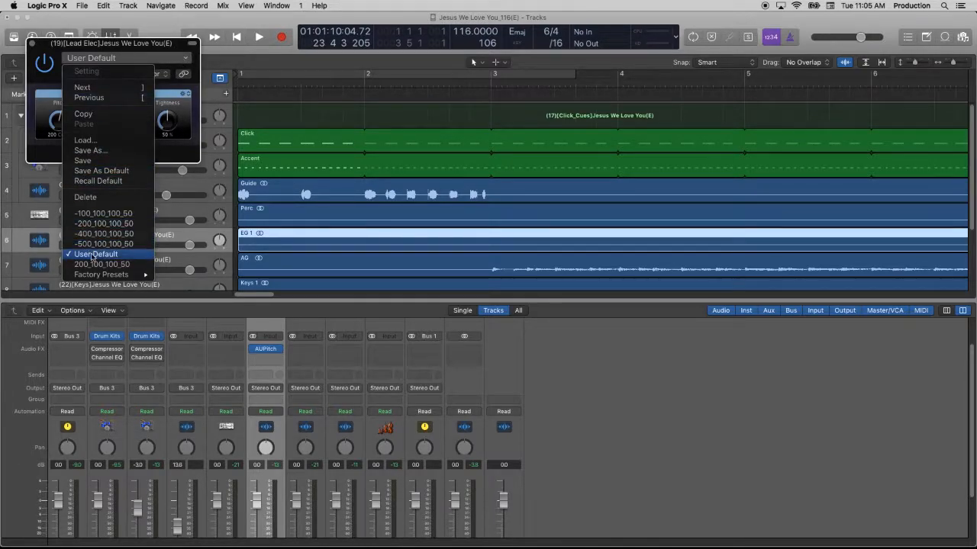
{"action": "left_click", "coordinate": [127, 180]}
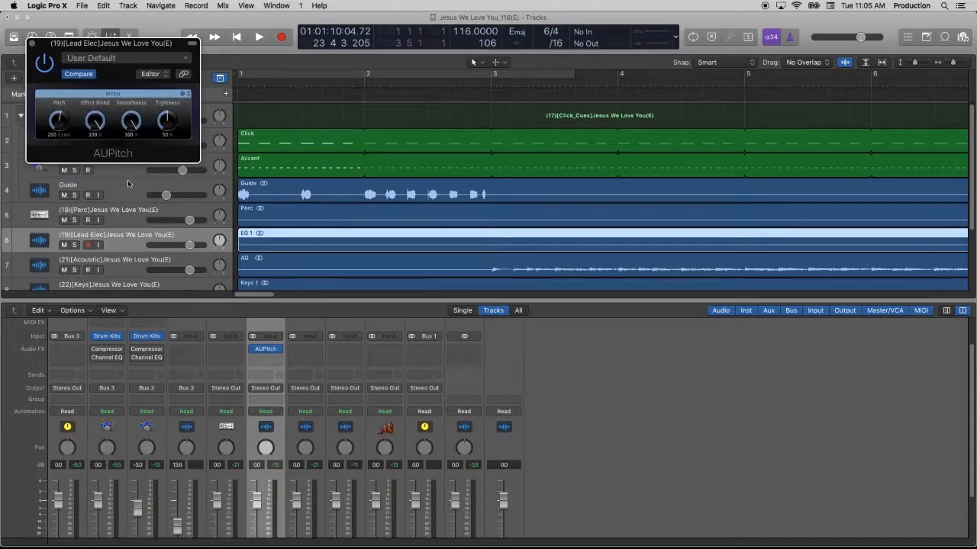
{"action": "left_click", "coordinate": [153, 58]}
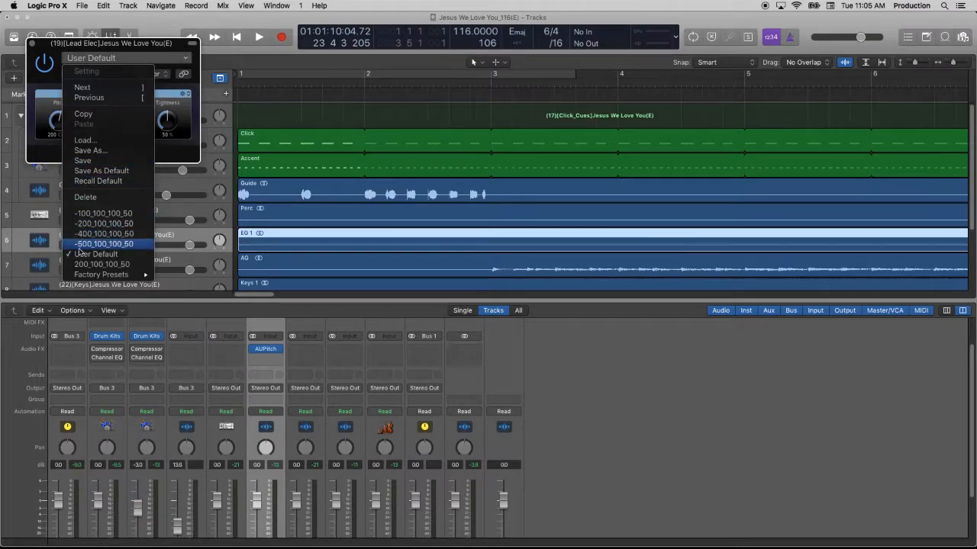
{"action": "left_click", "coordinate": [120, 151]}
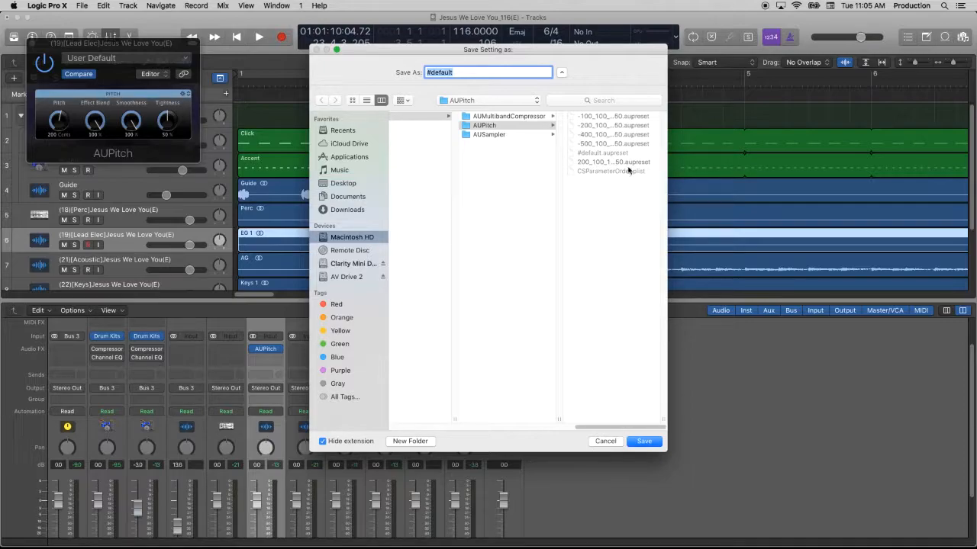
{"action": "left_click", "coordinate": [603, 442]}
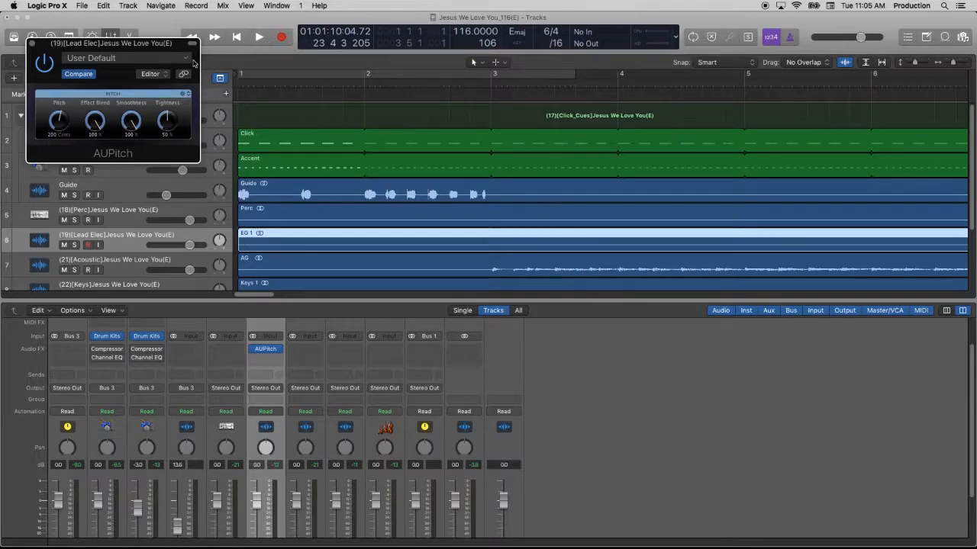
Step: Delete the User Default setting from the AUPitch presets
{"action": "left_click", "coordinate": [169, 60]}
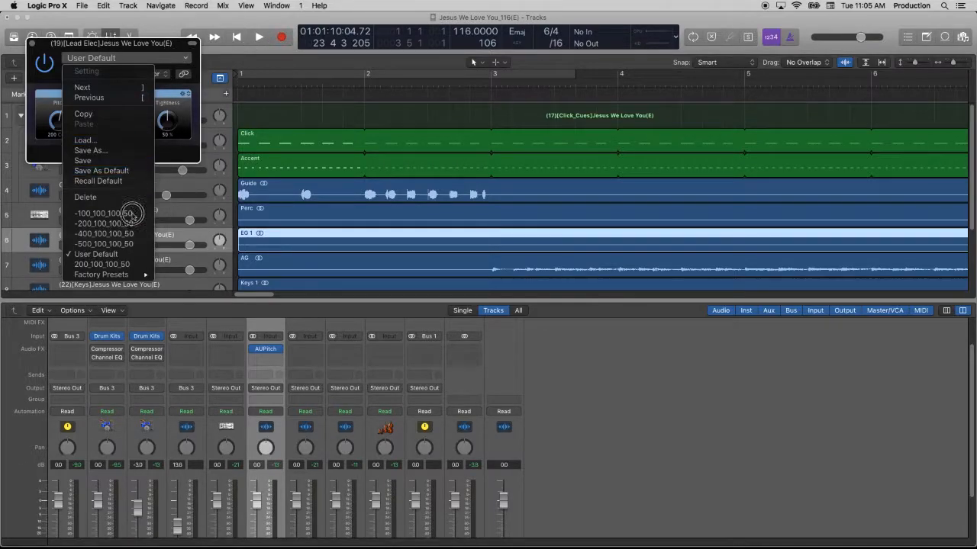
{"action": "left_click", "coordinate": [132, 200]}
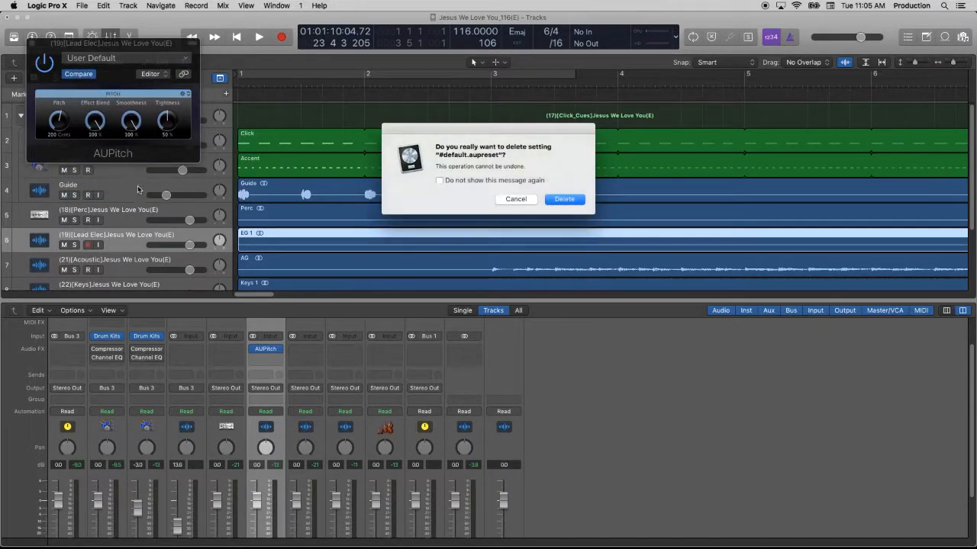
{"action": "left_click", "coordinate": [564, 199]}
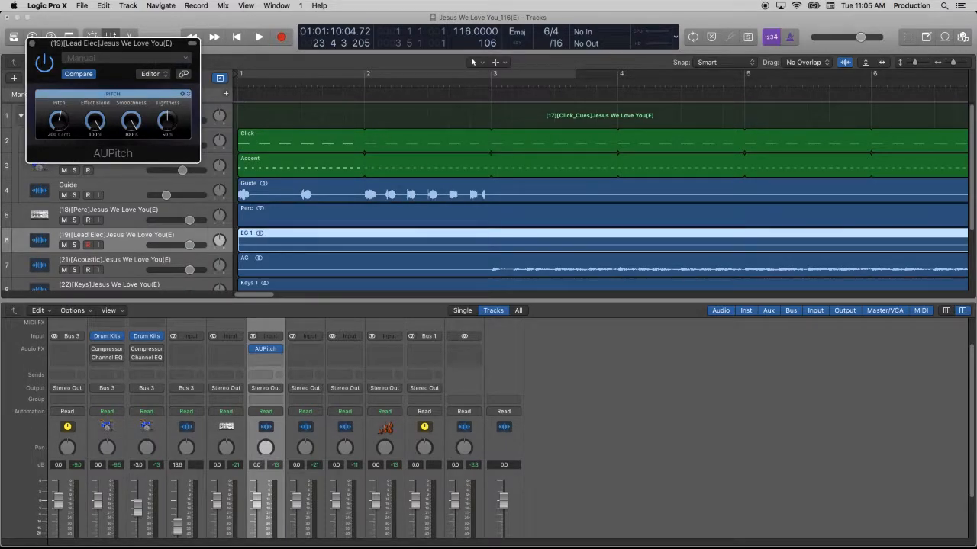
Step: Load the 200_100_100_50 preset in the (19)[Lead Elec] AUPitch plug-in and enlarge the mixer to show the full channel strips
{"action": "left_click", "coordinate": [151, 59]}
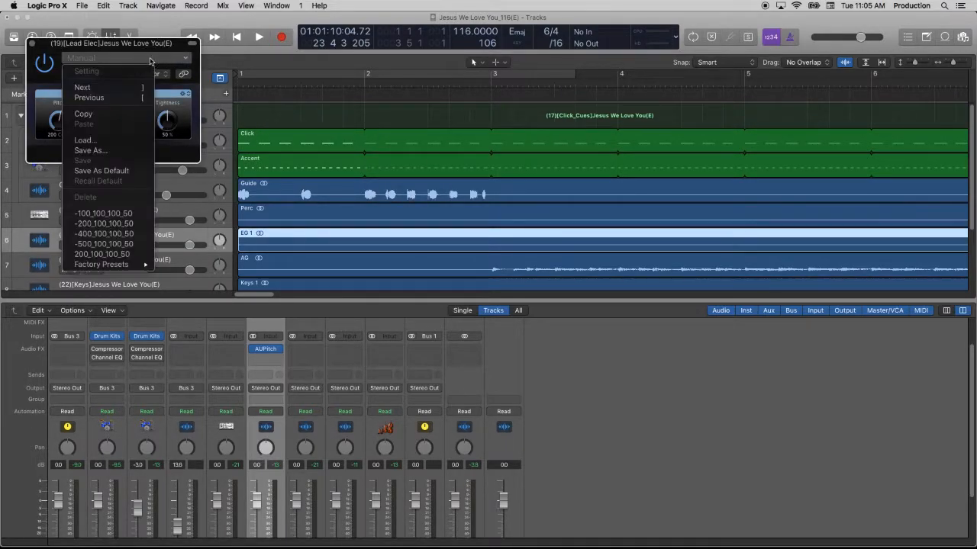
{"action": "left_click", "coordinate": [105, 254]}
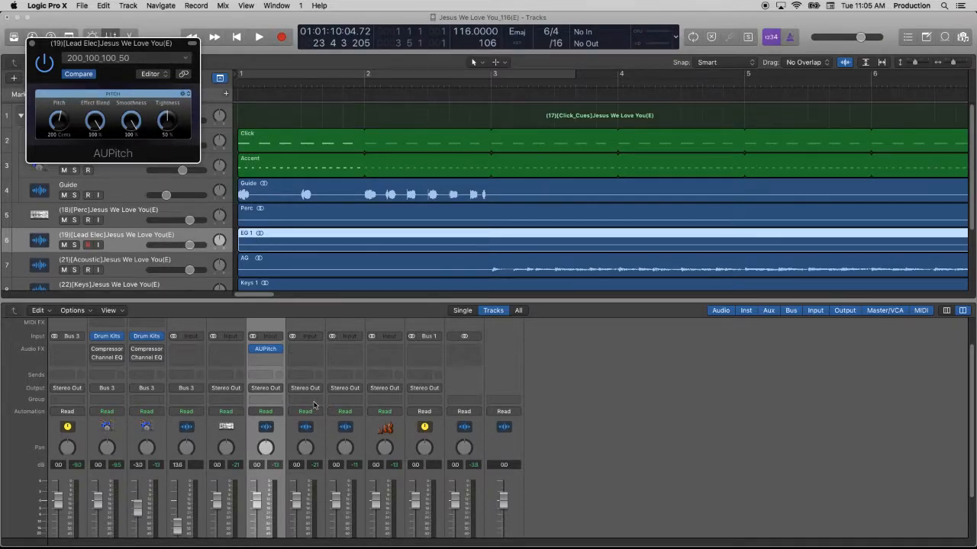
{"action": "scroll", "coordinate": [315, 405], "scroll_direction": "down", "scroll_amount": 3}
{"action": "left_click_drag", "start_coordinate": [326, 302], "coordinate": [337, 175]}
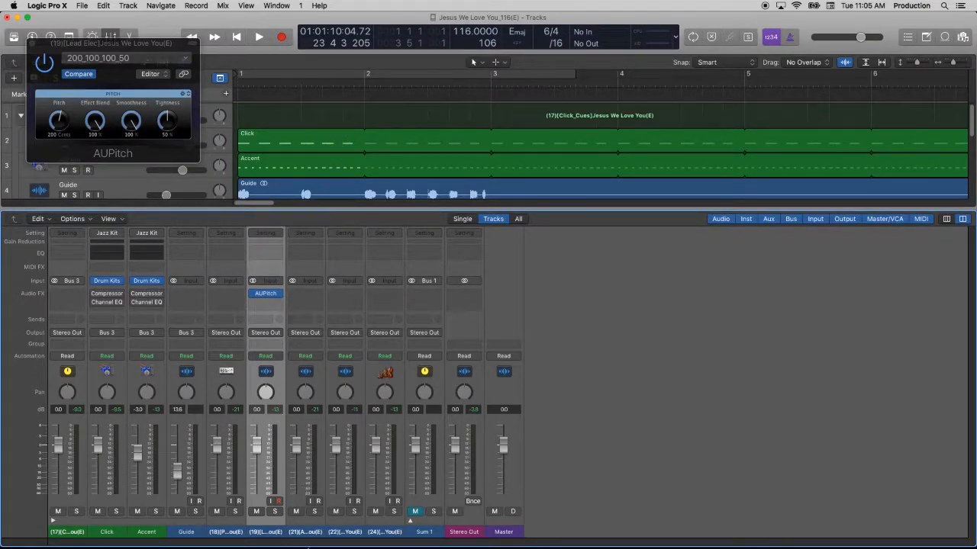
Step: Insert Apple's AUPitch audio unit in Stereo format on the (21)[Acoustic] channel
{"action": "left_click", "coordinate": [305, 536]}
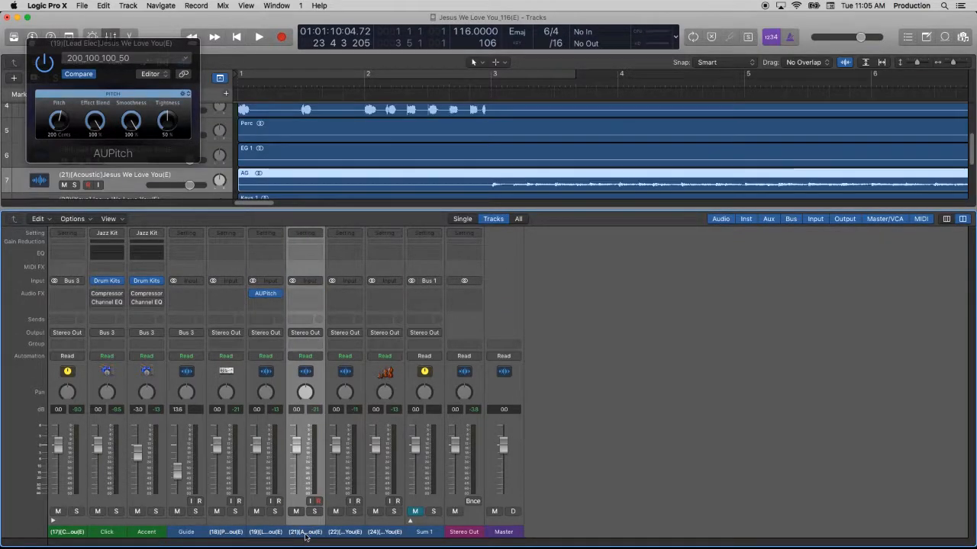
{"action": "left_click", "coordinate": [313, 293]}
{"action": "mouse_move", "coordinate": [328, 440]}
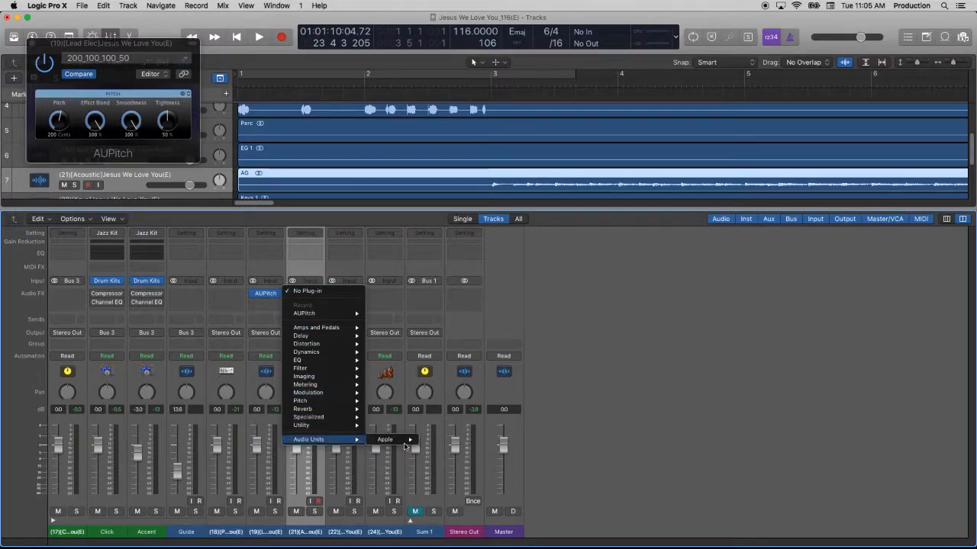
{"action": "mouse_move", "coordinate": [410, 441]}
{"action": "mouse_move", "coordinate": [504, 514]}
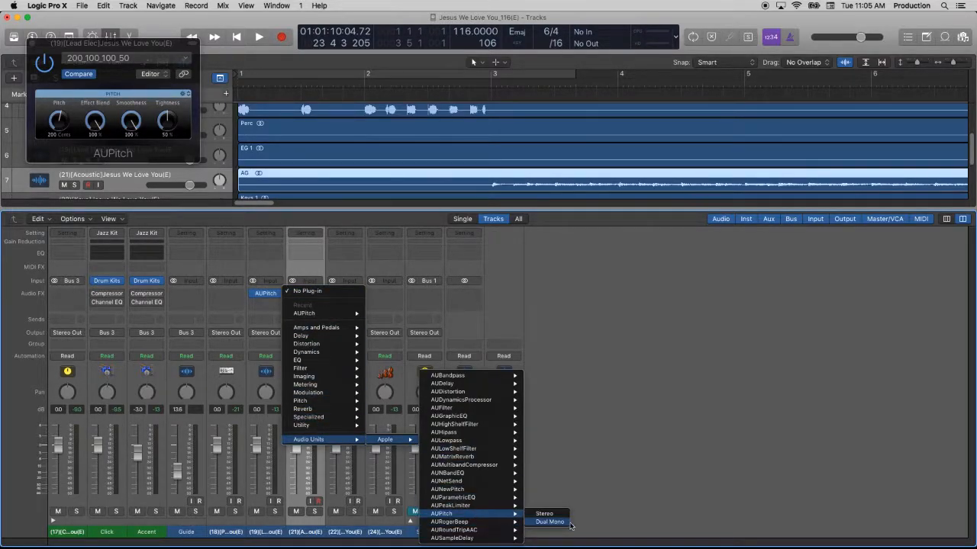
{"action": "left_click", "coordinate": [548, 522]}
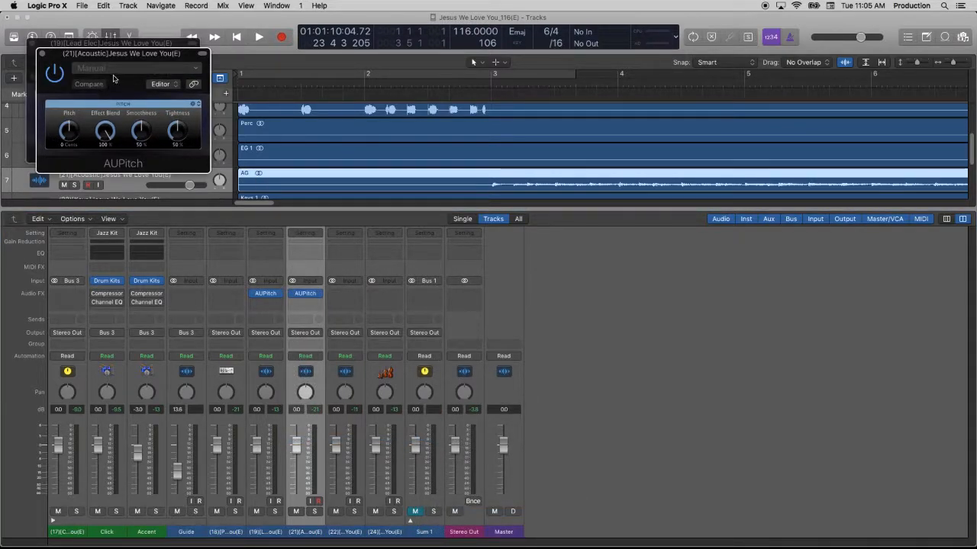
Step: Load the 200_100_100_50 preset in the (21)[Acoustic] AUPitch plug-in and close both open AUPitch windows
{"action": "left_click", "coordinate": [115, 74]}
{"action": "left_click", "coordinate": [112, 263]}
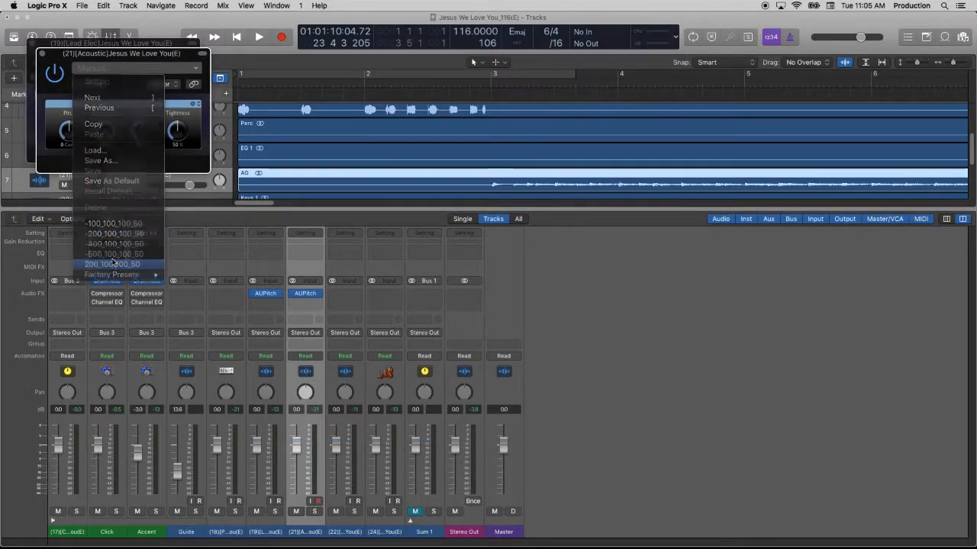
{"action": "left_click", "coordinate": [42, 54]}
{"action": "left_click", "coordinate": [34, 42]}
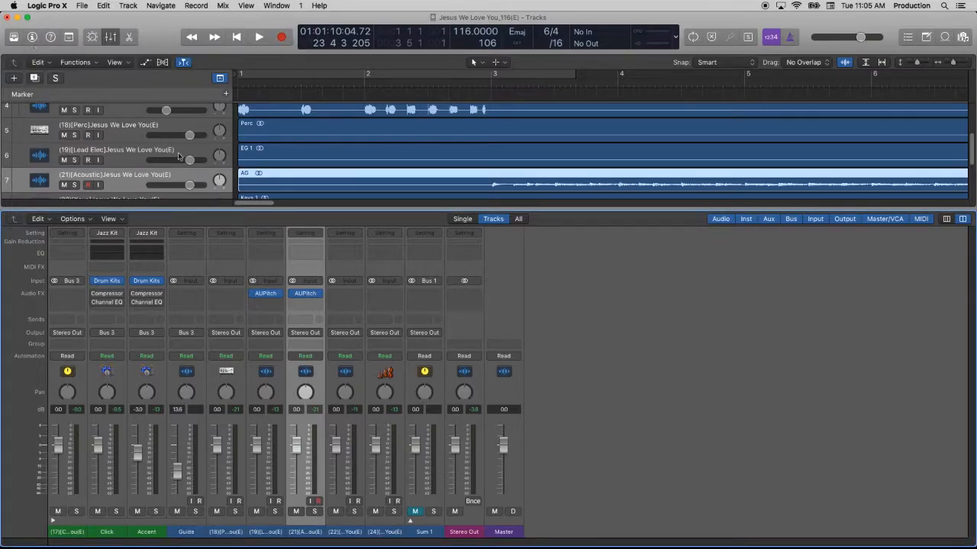
Step: Play the song from bar 12 to listen to the transposed acoustic with the keys, pausing once and resuming playback
{"action": "scroll", "coordinate": [168, 146], "scroll_direction": "down", "scroll_amount": 1}
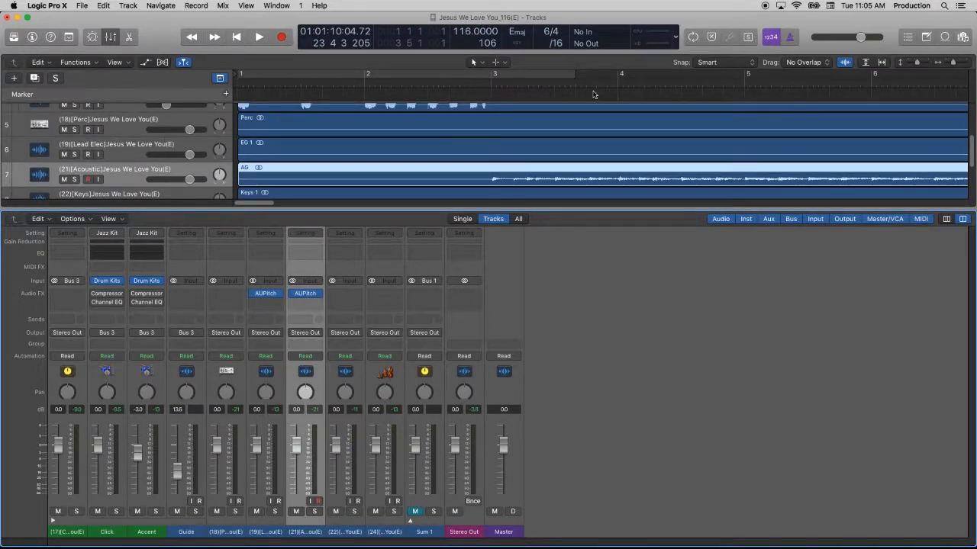
{"action": "scroll", "coordinate": [839, 128], "scroll_direction": "down", "scroll_amount": 3}
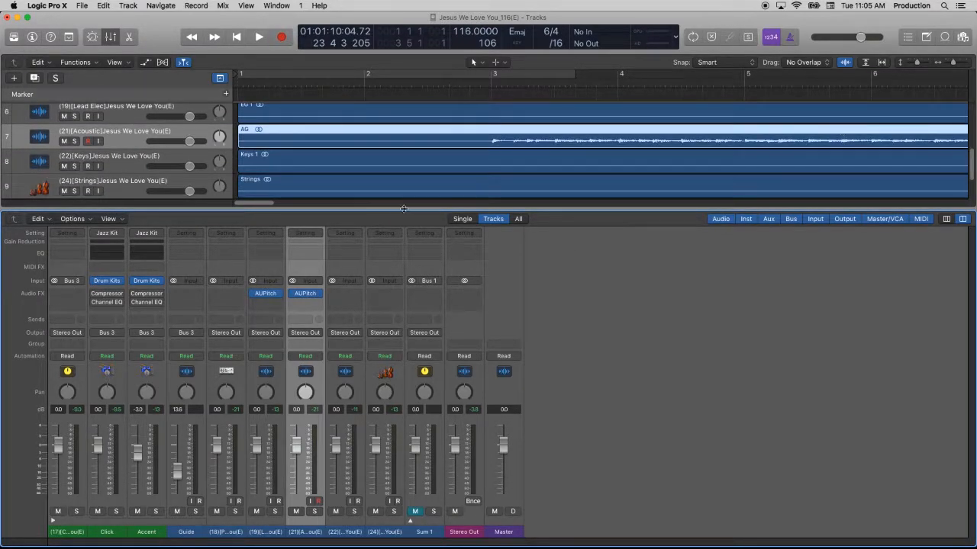
{"action": "left_click_drag", "start_coordinate": [245, 207], "coordinate": [316, 206]}
{"action": "left_click", "coordinate": [520, 82]}
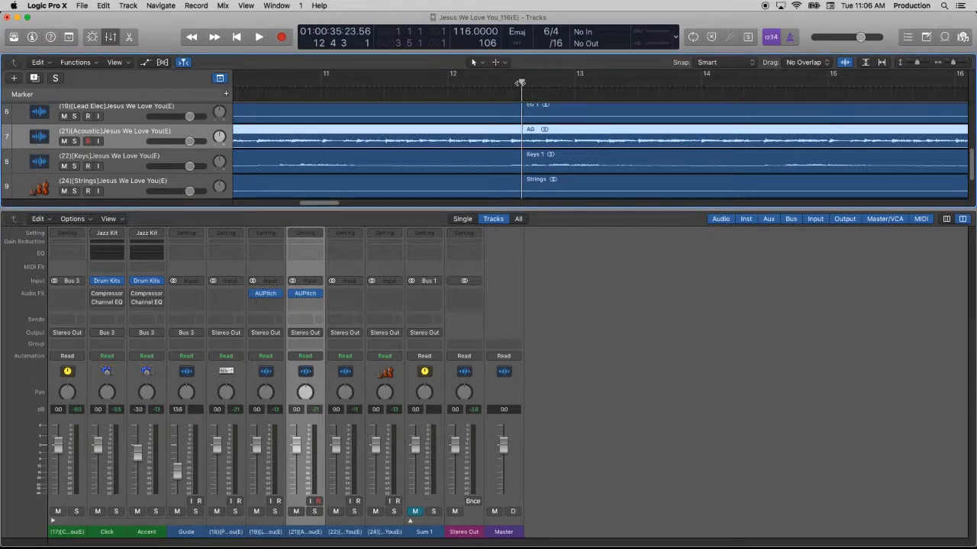
{"action": "key", "text": "space"}
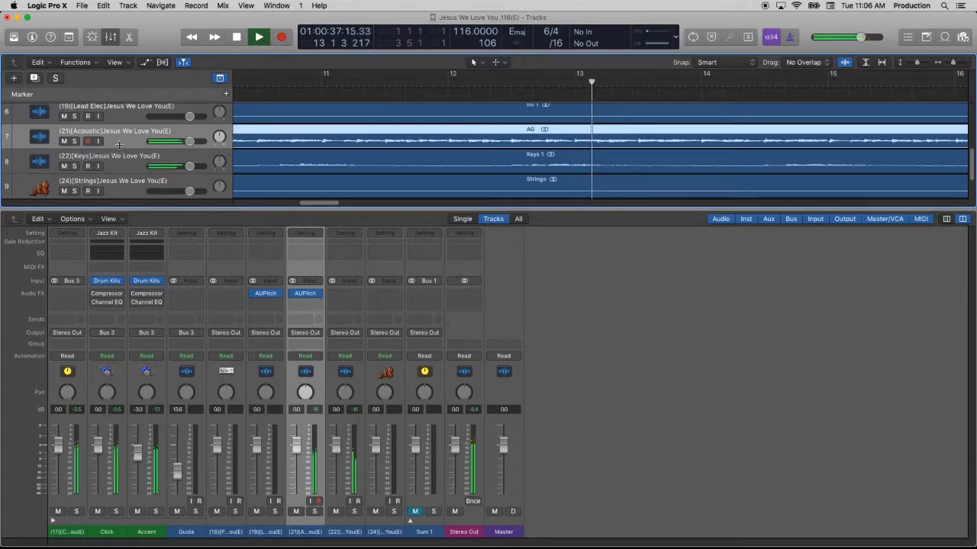
{"action": "scroll", "coordinate": [120, 146], "scroll_direction": "down", "scroll_amount": 3}
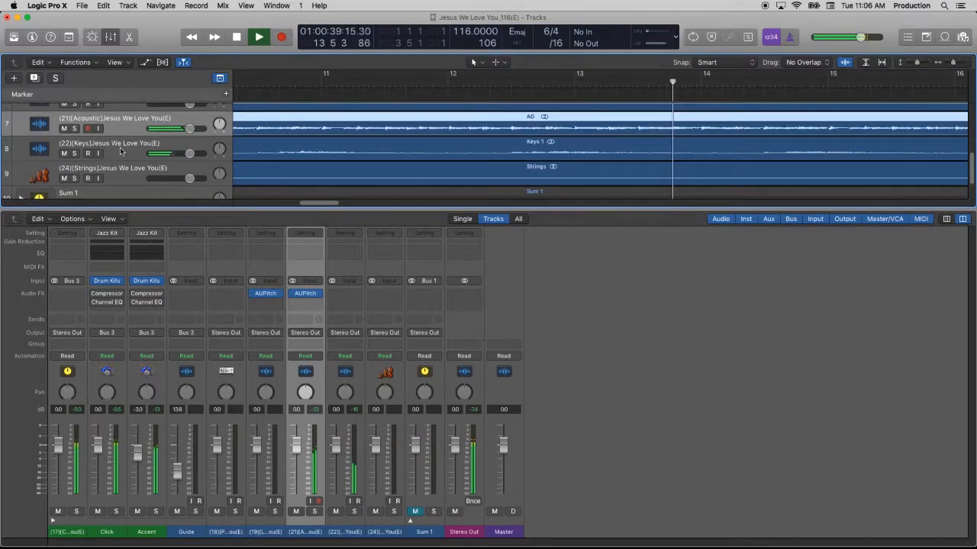
{"action": "key", "text": "space"}
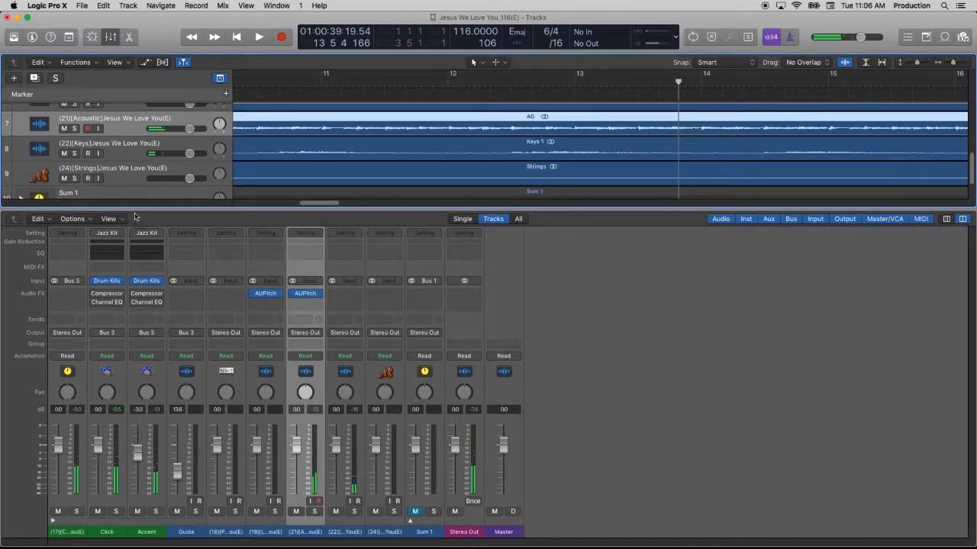
{"action": "scroll", "coordinate": [415, 171], "scroll_direction": "up", "scroll_amount": 2}
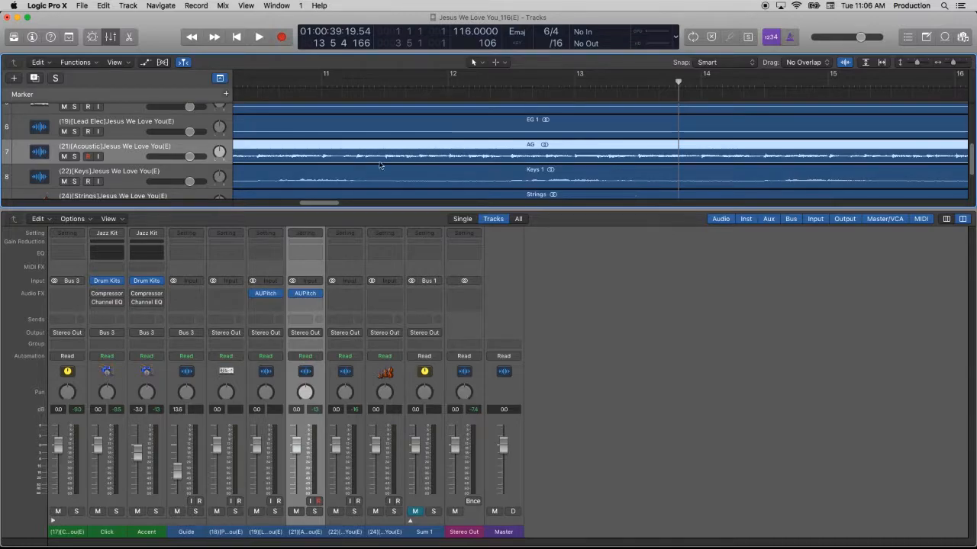
{"action": "key", "text": "space"}
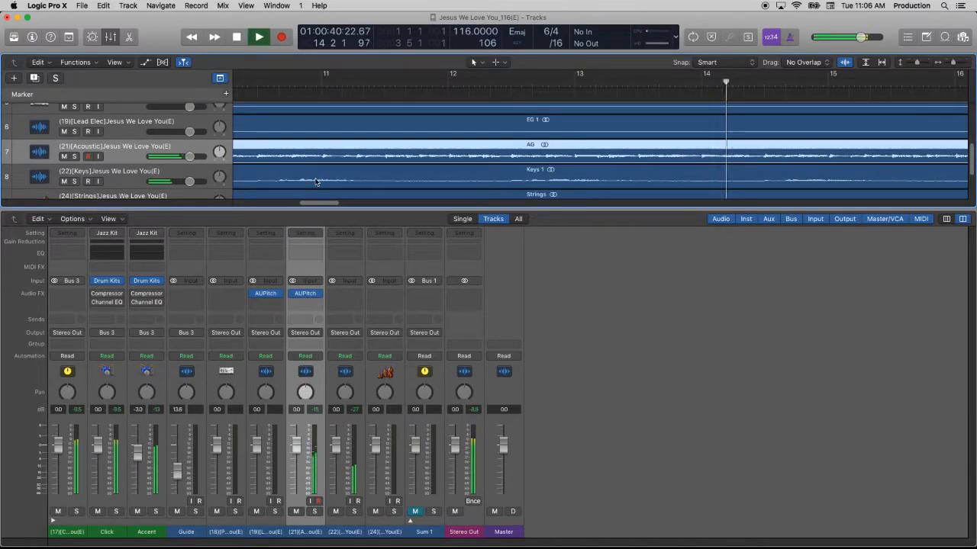
Step: Insert Apple's AUPitch audio unit in Stereo format on the (22)[Keys] channel during playback
{"action": "left_click", "coordinate": [343, 297]}
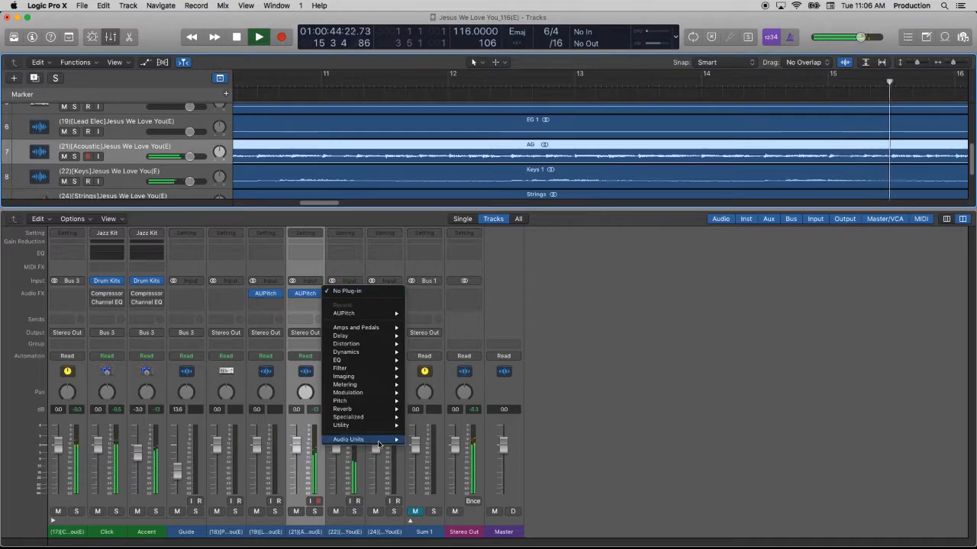
{"action": "mouse_move", "coordinate": [378, 443]}
{"action": "mouse_move", "coordinate": [431, 440]}
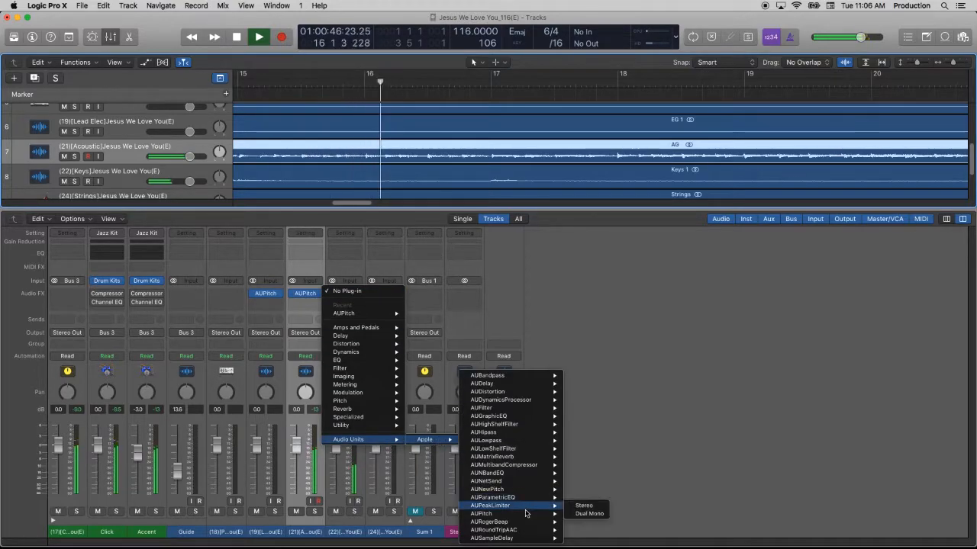
{"action": "mouse_move", "coordinate": [541, 517]}
{"action": "left_click", "coordinate": [584, 514]}
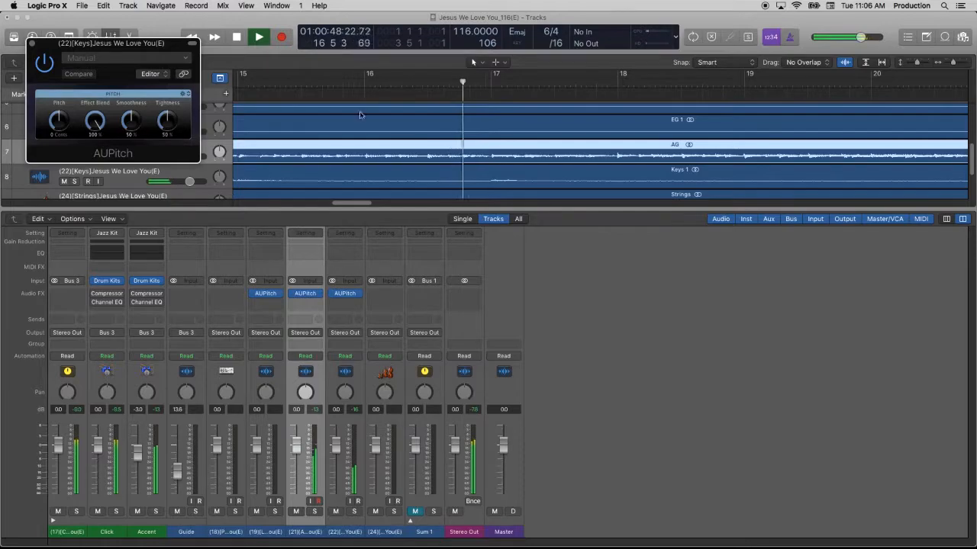
Step: Load the 200_100_100_50 preset in the (22)[Keys] AUPitch plug-in and close its window
{"action": "left_click", "coordinate": [126, 58]}
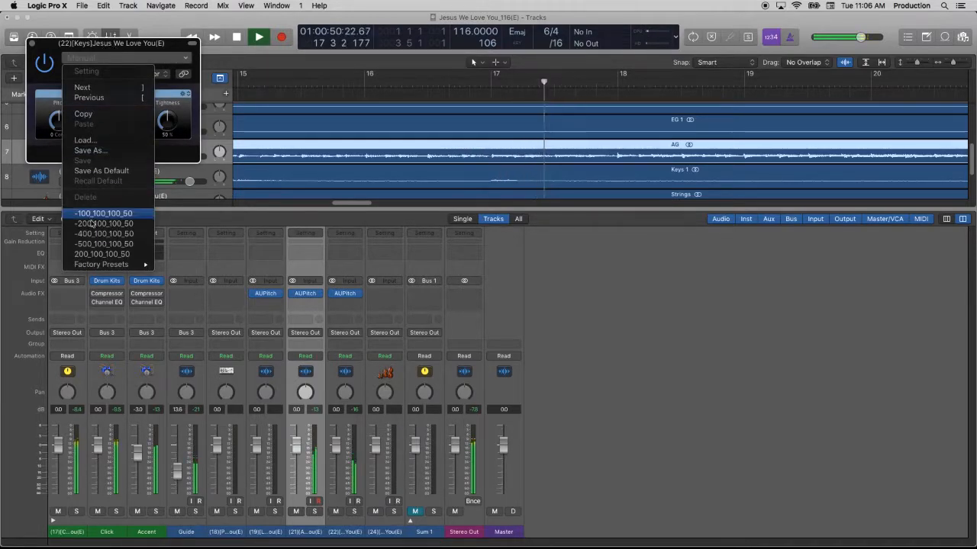
{"action": "left_click", "coordinate": [104, 254]}
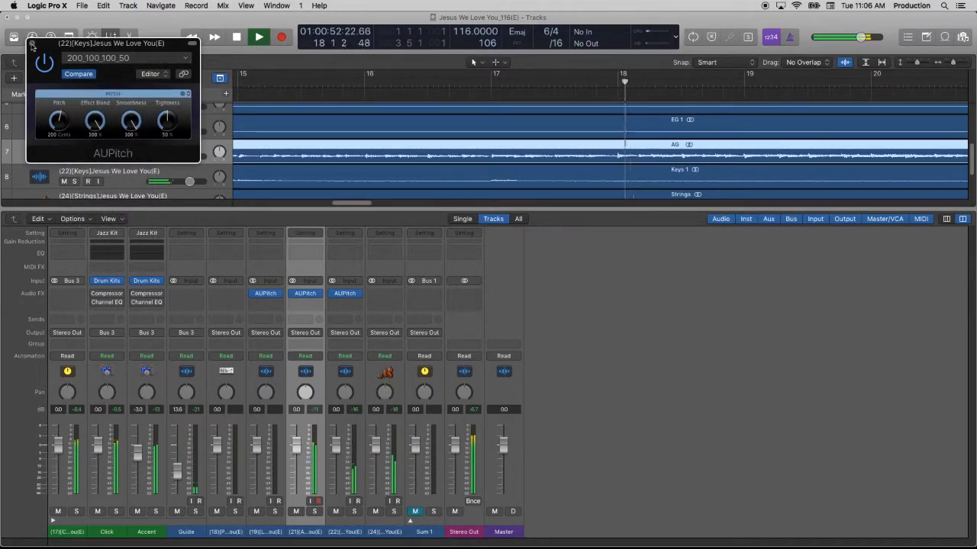
{"action": "left_click", "coordinate": [31, 46]}
Step: Insert Apple's AUPitch audio unit in Stereo format on the (24)[Strings] channel during playback
{"action": "scroll", "coordinate": [125, 170], "scroll_direction": "down", "scroll_amount": 2}
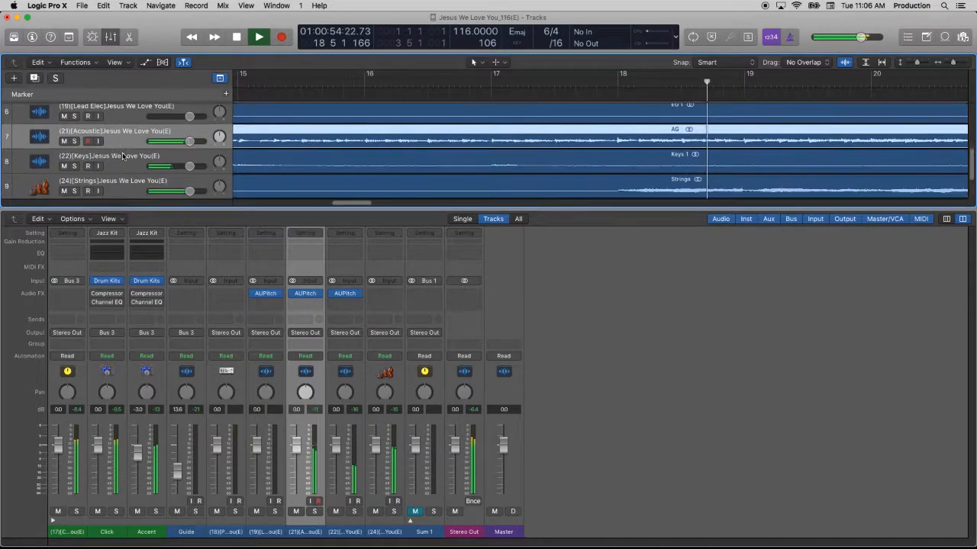
{"action": "left_click", "coordinate": [129, 180]}
{"action": "left_click", "coordinate": [384, 294]}
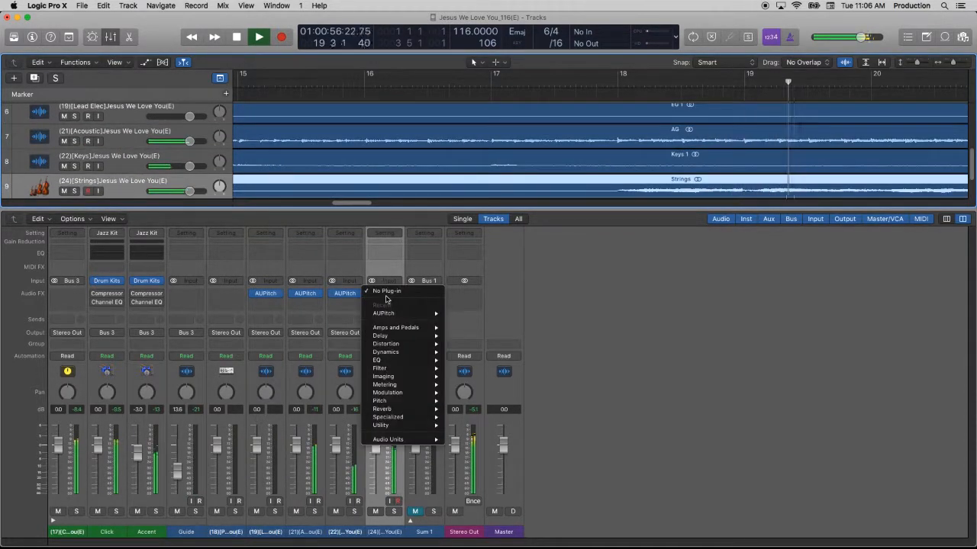
{"action": "mouse_move", "coordinate": [412, 440]}
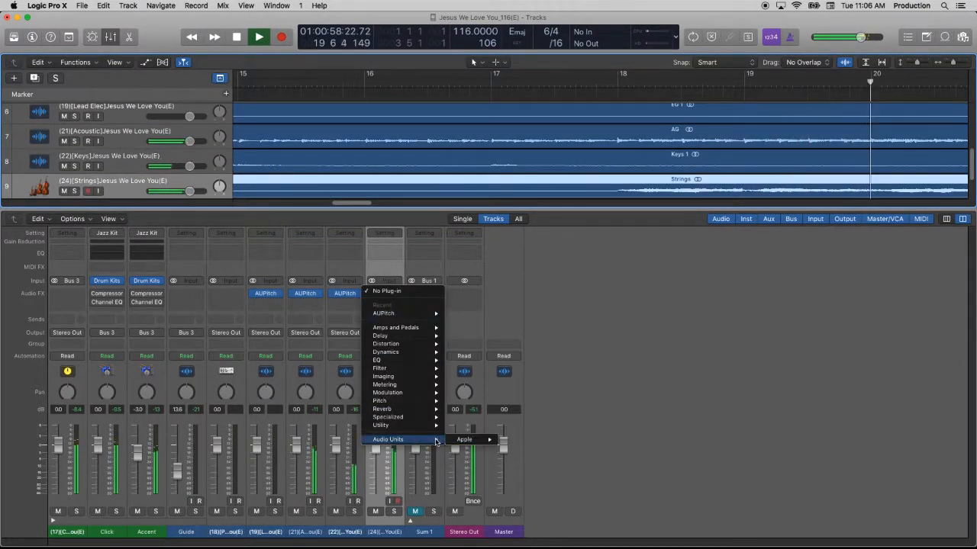
{"action": "mouse_move", "coordinate": [479, 444]}
{"action": "mouse_move", "coordinate": [534, 513]}
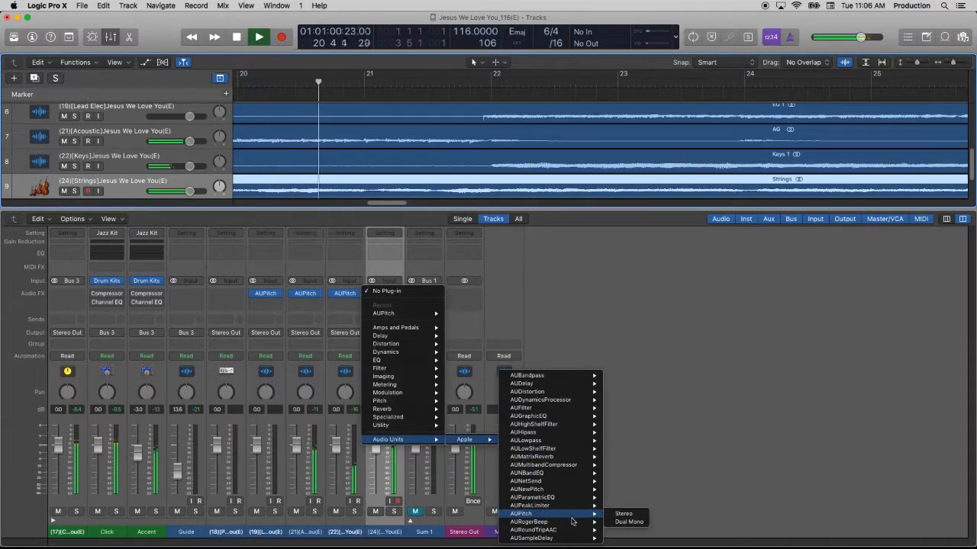
{"action": "left_click", "coordinate": [622, 514]}
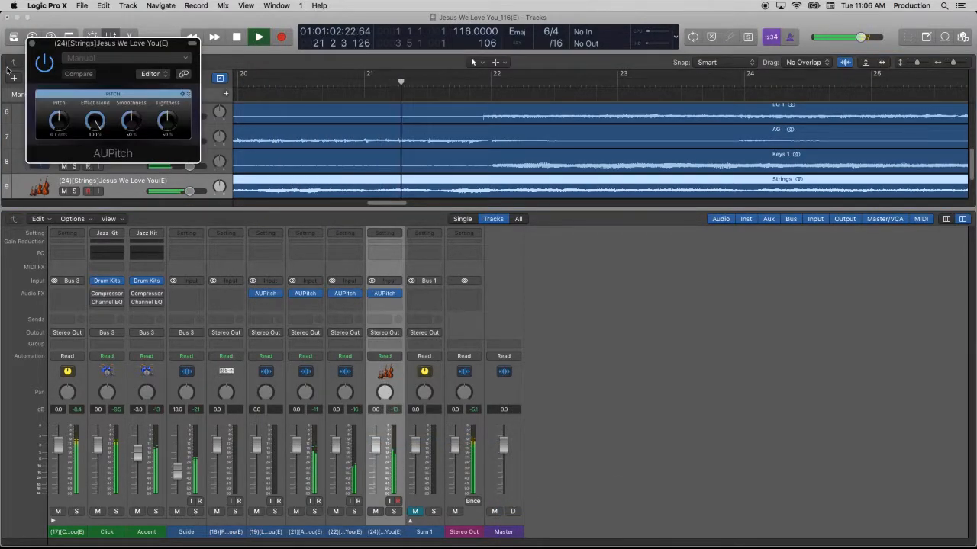
Step: Load the 200_100_100_50 preset in the (24)[Strings] AUPitch plug-in and close its window
{"action": "left_click", "coordinate": [82, 61]}
{"action": "left_click", "coordinate": [97, 254]}
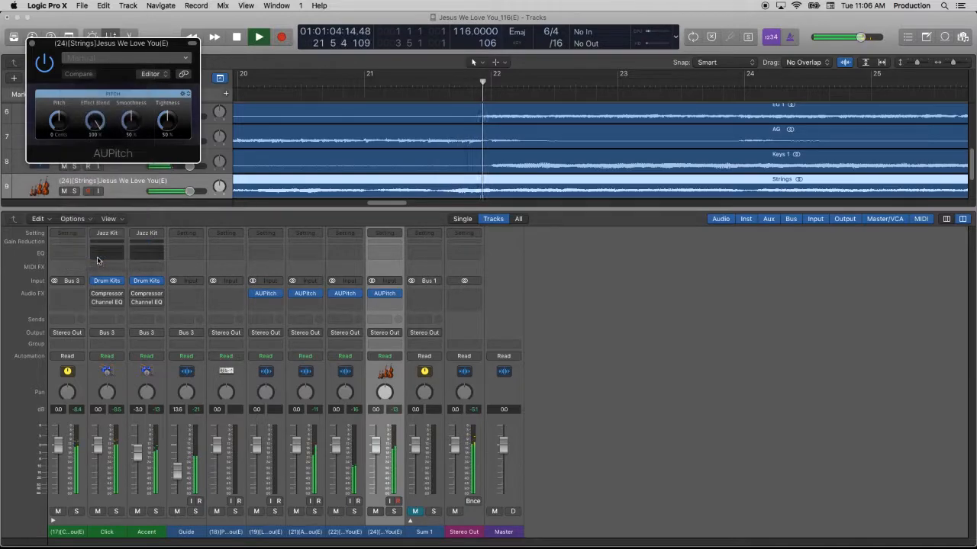
{"action": "left_click", "coordinate": [32, 43]}
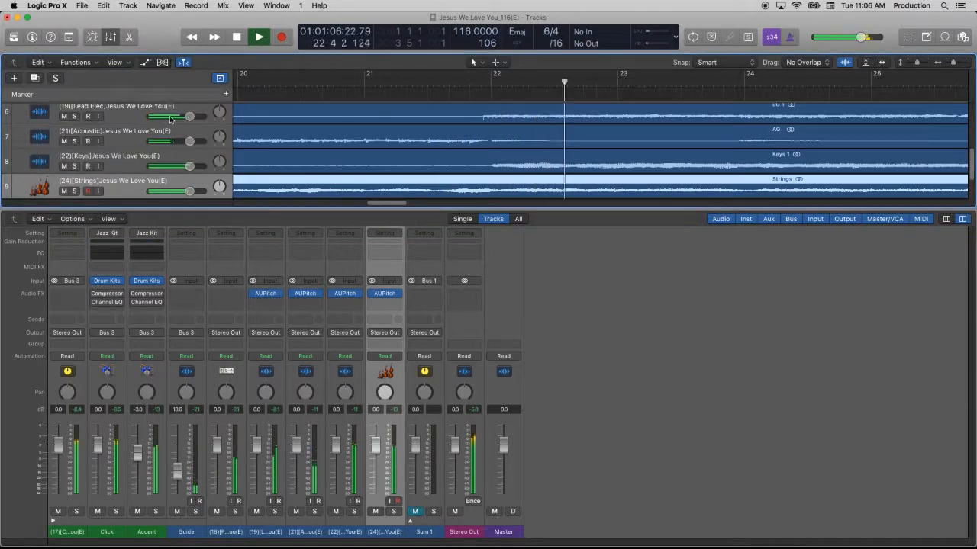
Step: Stop playback, expand the Sum 1 track stack and select its Piano track
{"action": "scroll", "coordinate": [419, 179], "scroll_direction": "down", "scroll_amount": 2}
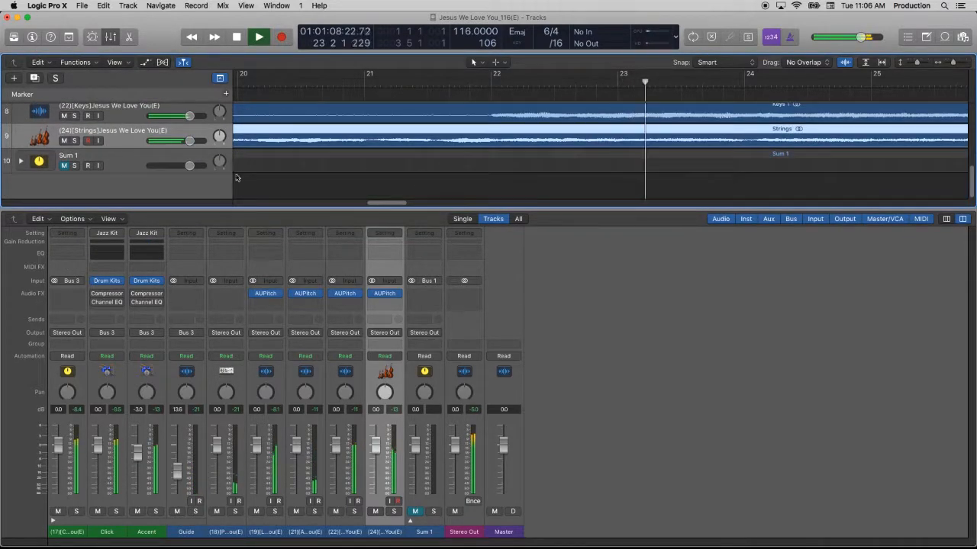
{"action": "key", "text": "space"}
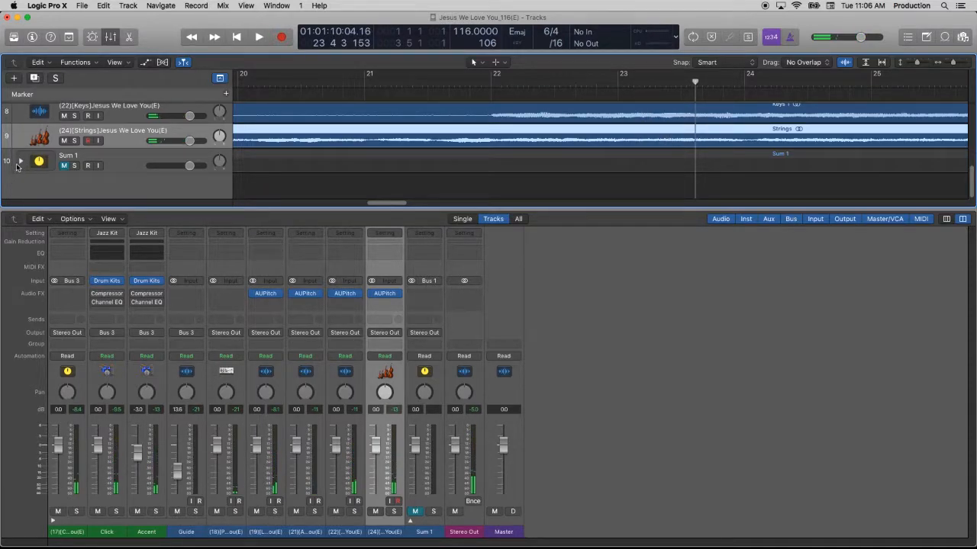
{"action": "left_click", "coordinate": [19, 163]}
{"action": "left_click", "coordinate": [128, 179]}
{"action": "scroll", "coordinate": [265, 157], "scroll_direction": "down", "scroll_amount": 1}
{"action": "scroll", "coordinate": [263, 153], "scroll_direction": "down", "scroll_amount": 1}
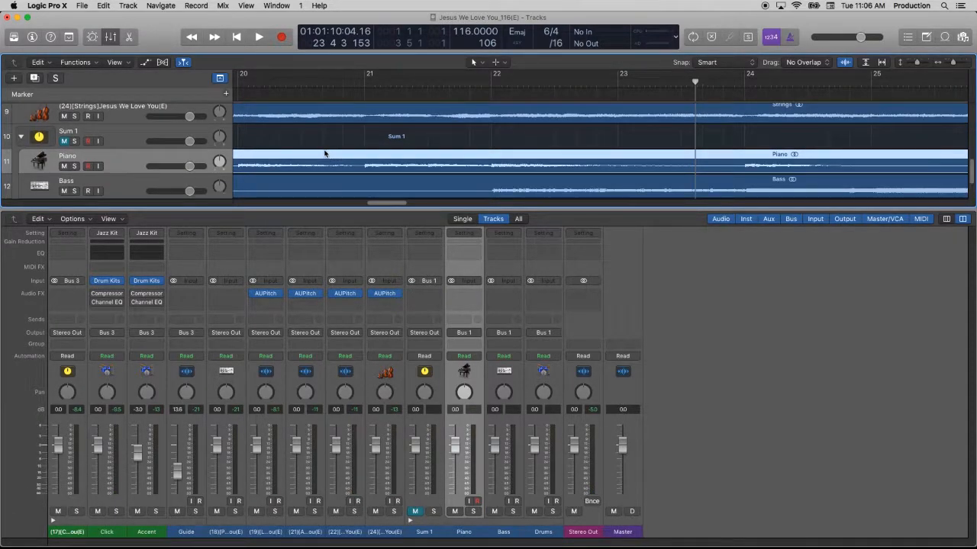
{"action": "scroll", "coordinate": [324, 151], "scroll_direction": "down", "scroll_amount": 2}
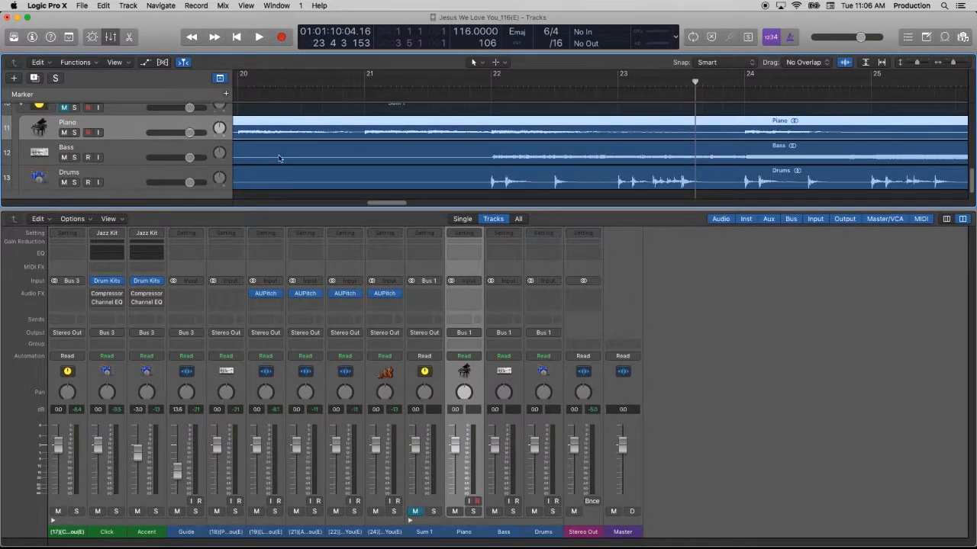
Step: Resume playback with the Sum 1 stack unmuted and insert Apple's AUPitch audio unit on the Piano channel
{"action": "left_click", "coordinate": [464, 296]}
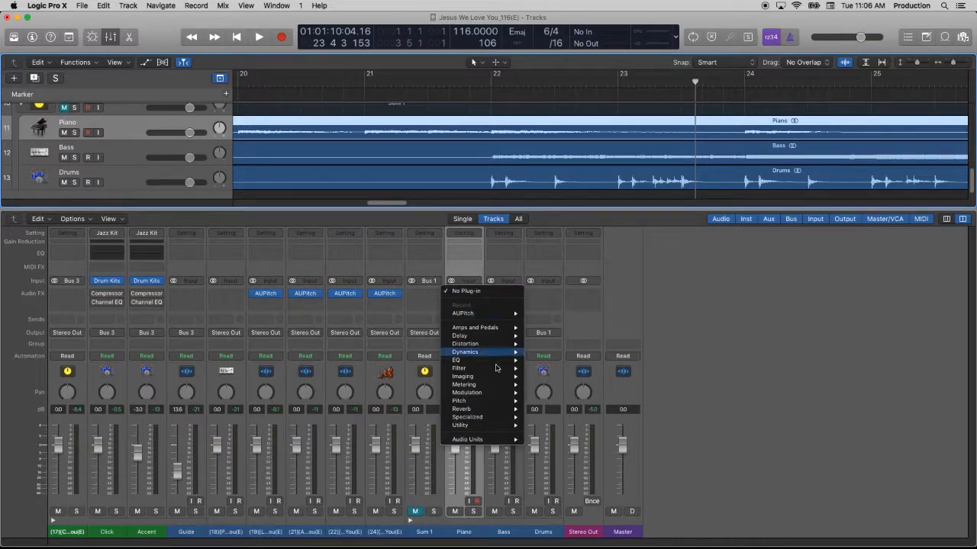
{"action": "left_click", "coordinate": [497, 443]}
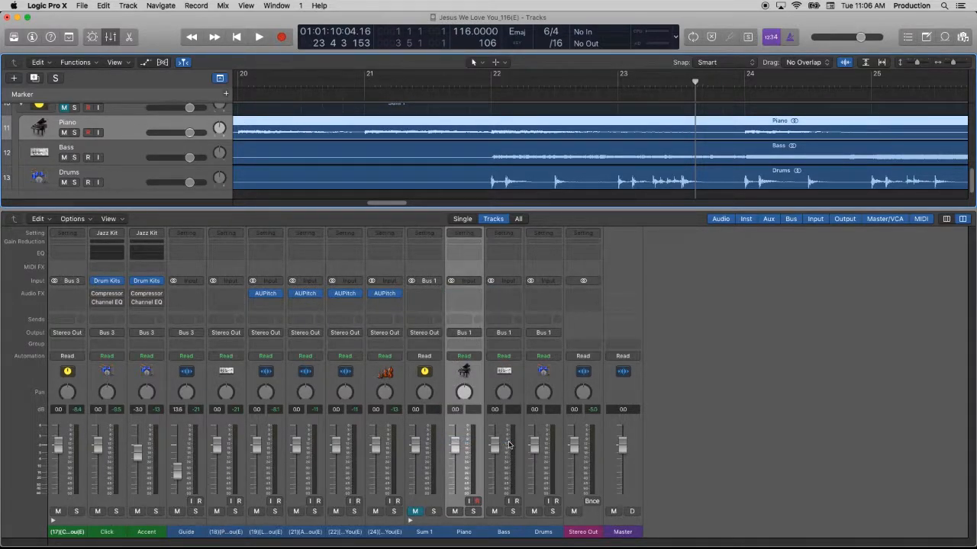
{"action": "key", "text": "space"}
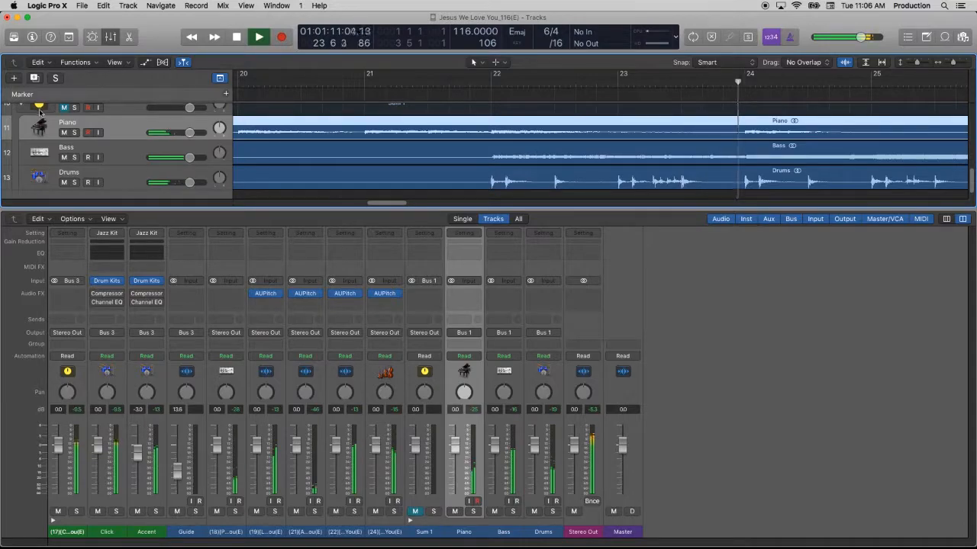
{"action": "left_click", "coordinate": [465, 294]}
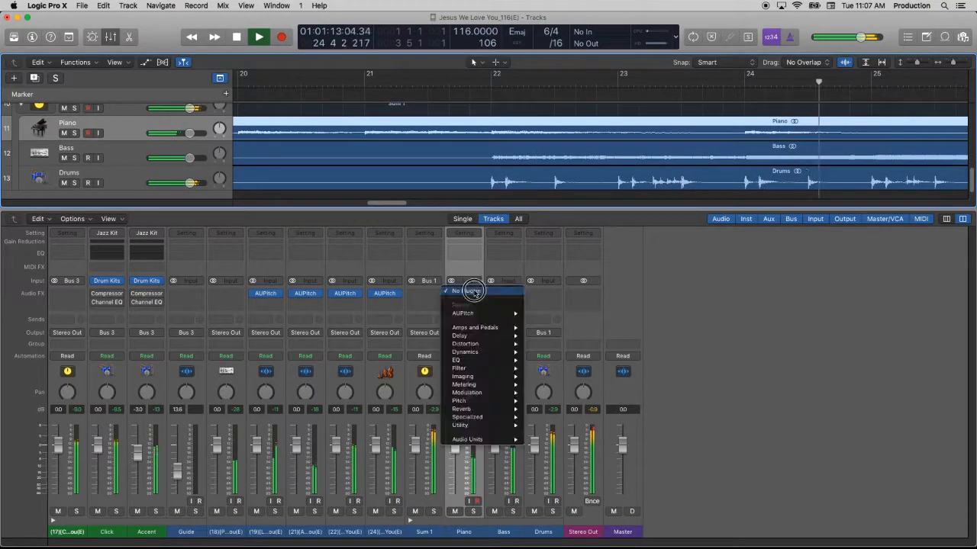
{"action": "mouse_move", "coordinate": [479, 440]}
{"action": "mouse_move", "coordinate": [551, 439]}
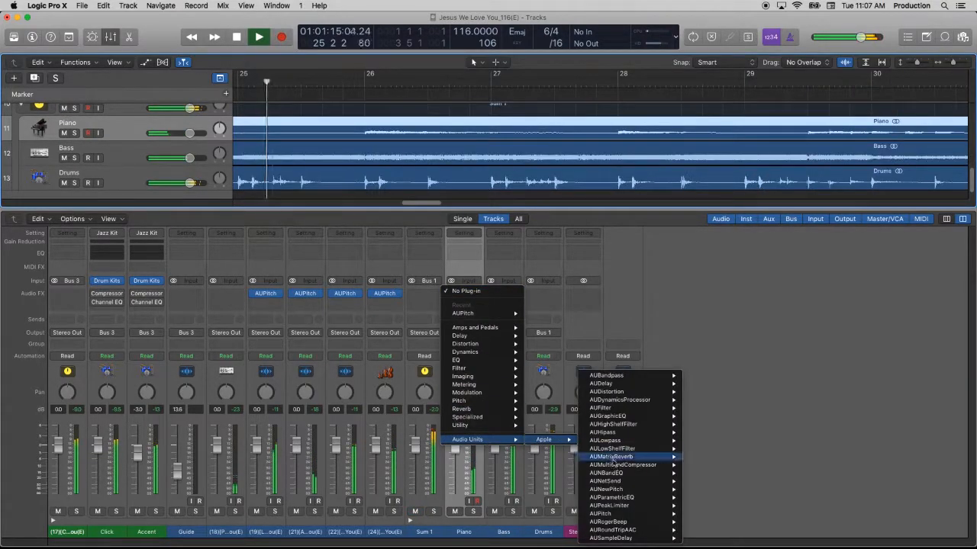
{"action": "mouse_move", "coordinate": [614, 514]}
{"action": "left_click", "coordinate": [683, 522]}
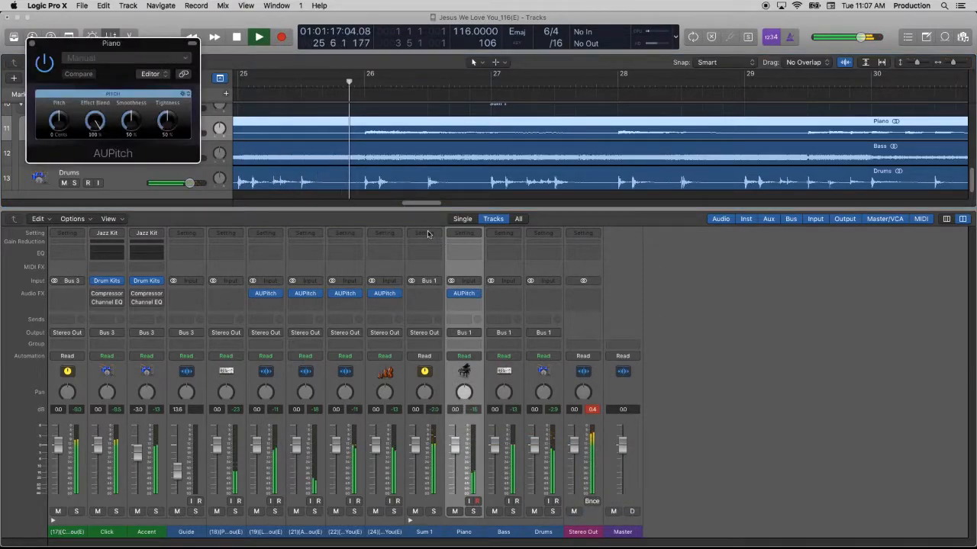
Step: Load the 200_100_100_50 preset in the Piano AUPitch plug-in and close its window
{"action": "left_click", "coordinate": [122, 58]}
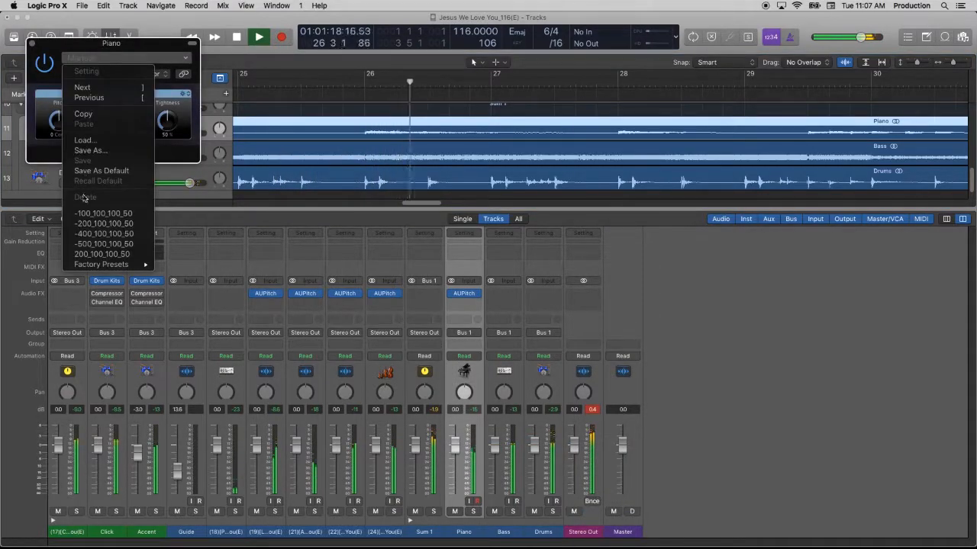
{"action": "left_click", "coordinate": [100, 255]}
{"action": "key", "text": "super+w"}
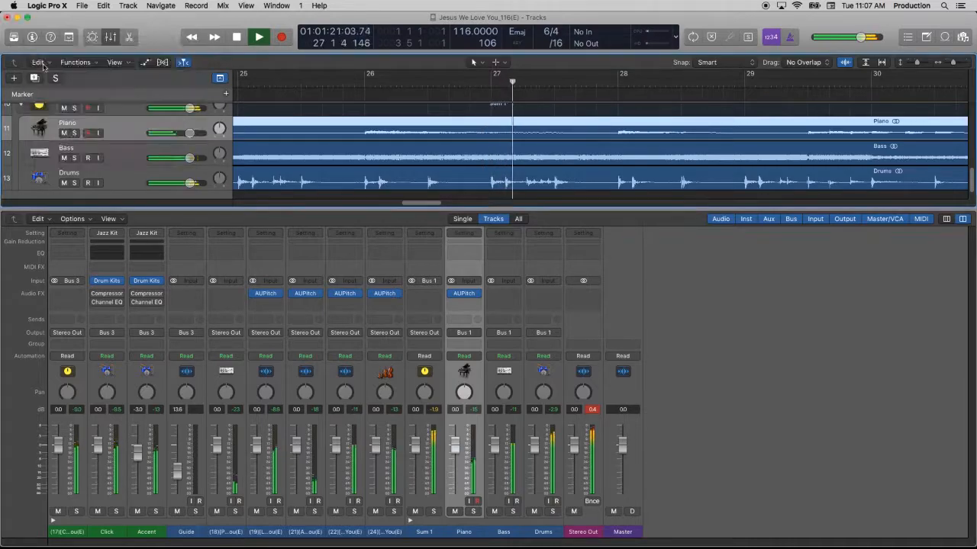
Step: Insert Apple's AUPitch audio unit in Stereo format on the Bass channel during playback
{"action": "left_click", "coordinate": [500, 294]}
{"action": "mouse_move", "coordinate": [538, 410]}
{"action": "mouse_move", "coordinate": [526, 439]}
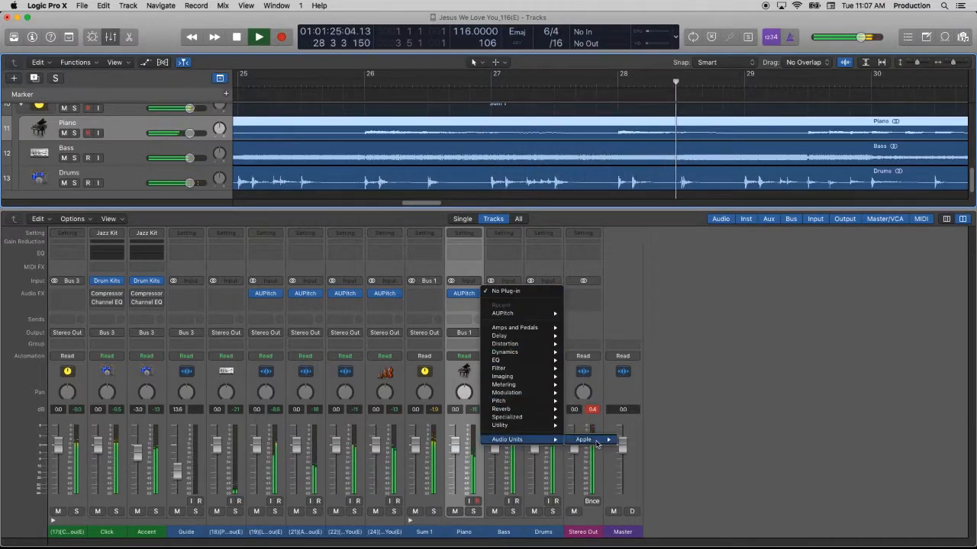
{"action": "mouse_move", "coordinate": [599, 440]}
{"action": "mouse_move", "coordinate": [664, 513]}
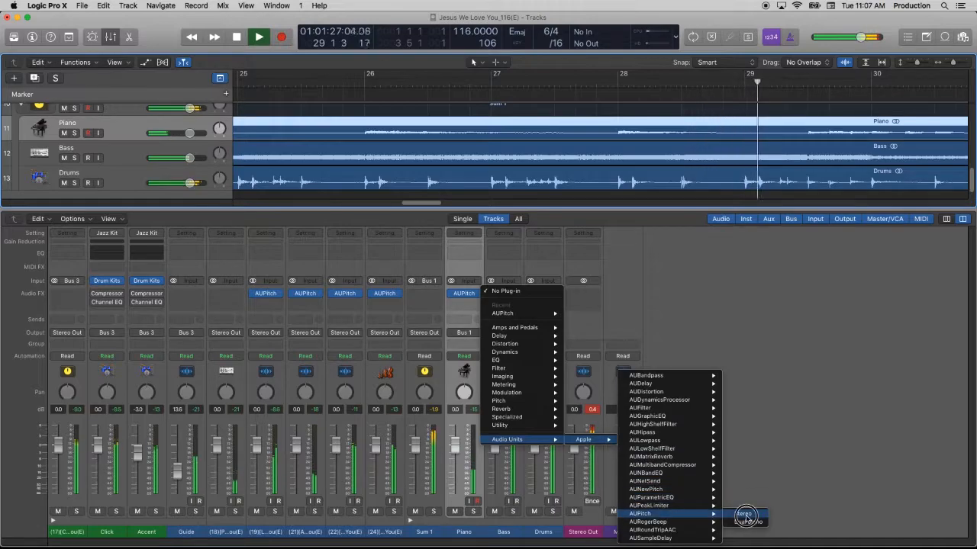
{"action": "left_click", "coordinate": [737, 510]}
Step: Load the 200_100_100_50 preset in the Bass AUPitch plug-in, close its window and stop playback
{"action": "left_click", "coordinate": [126, 58]}
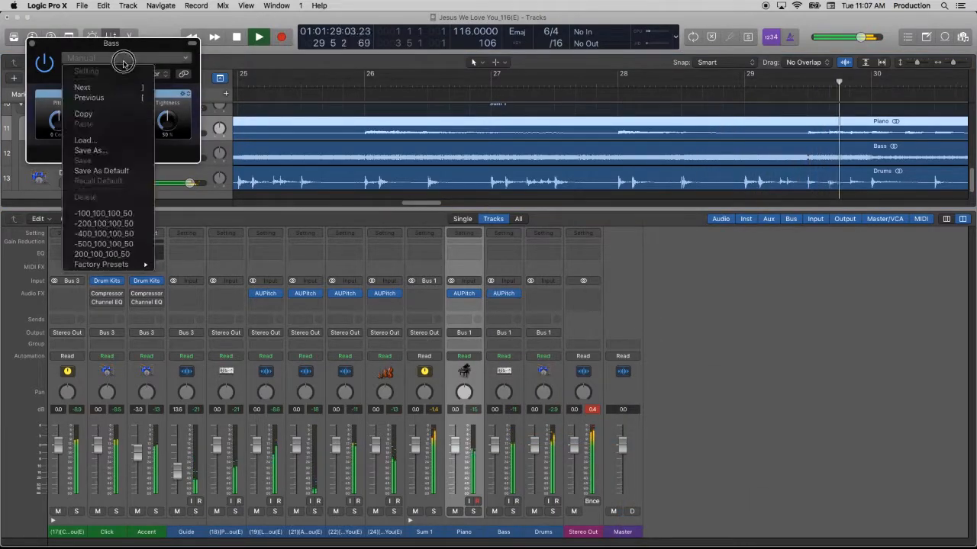
{"action": "left_click", "coordinate": [102, 254]}
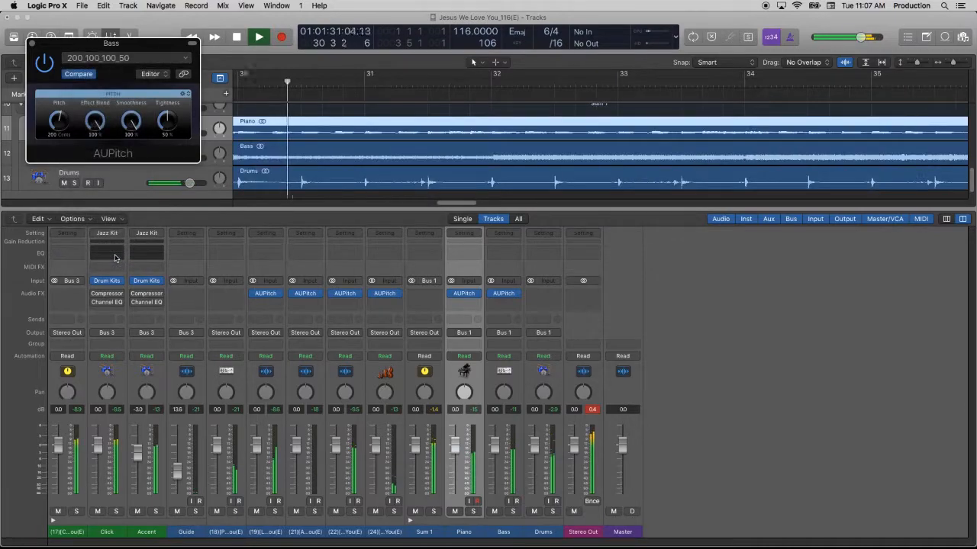
{"action": "left_click", "coordinate": [31, 44]}
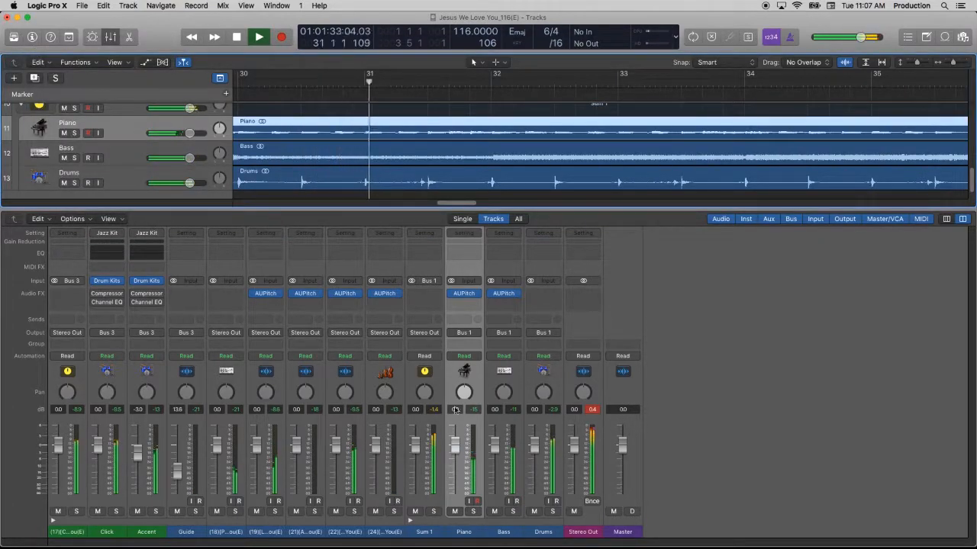
{"action": "key", "text": "space"}
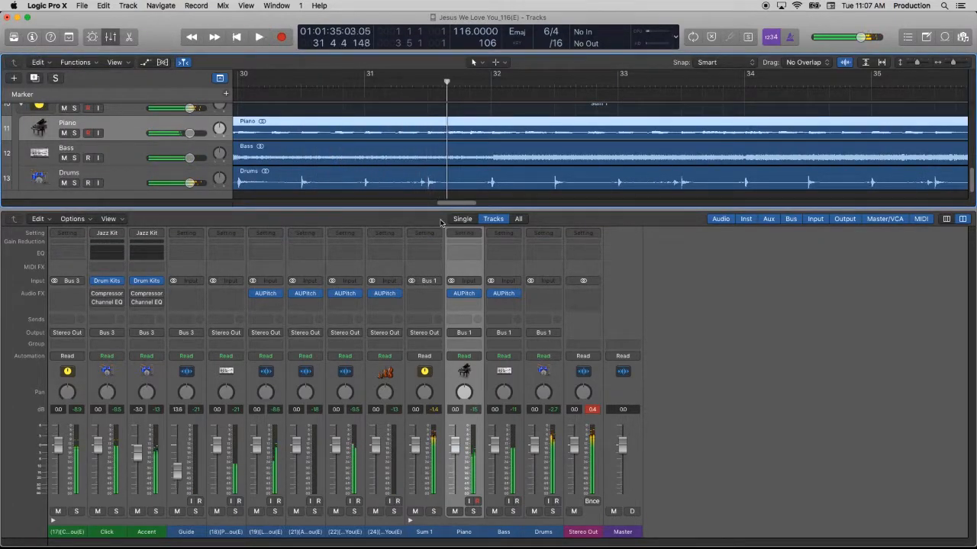
Step: Save the project and hide the mixer so the tracks area fills the window
{"action": "key", "text": "super+s"}
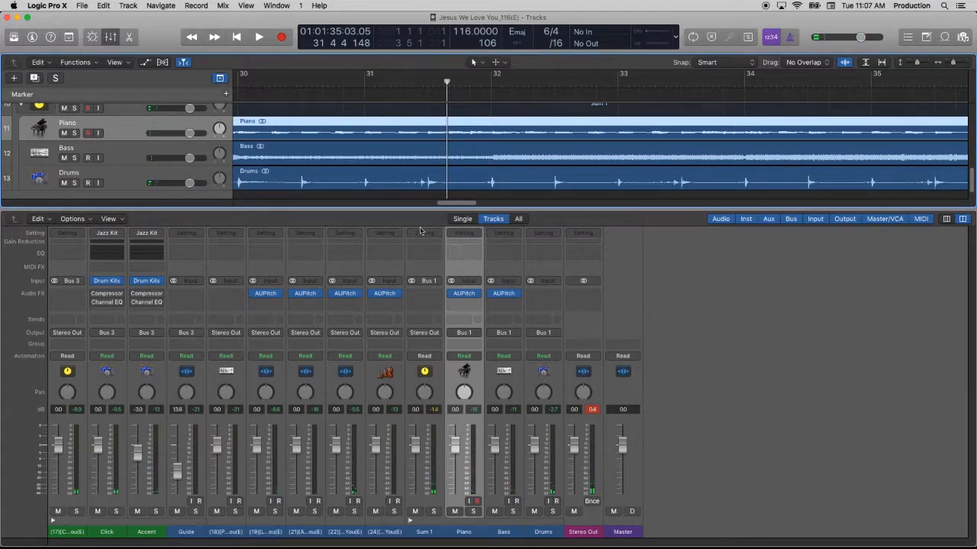
{"action": "left_click_drag", "start_coordinate": [264, 206], "coordinate": [263, 323]}
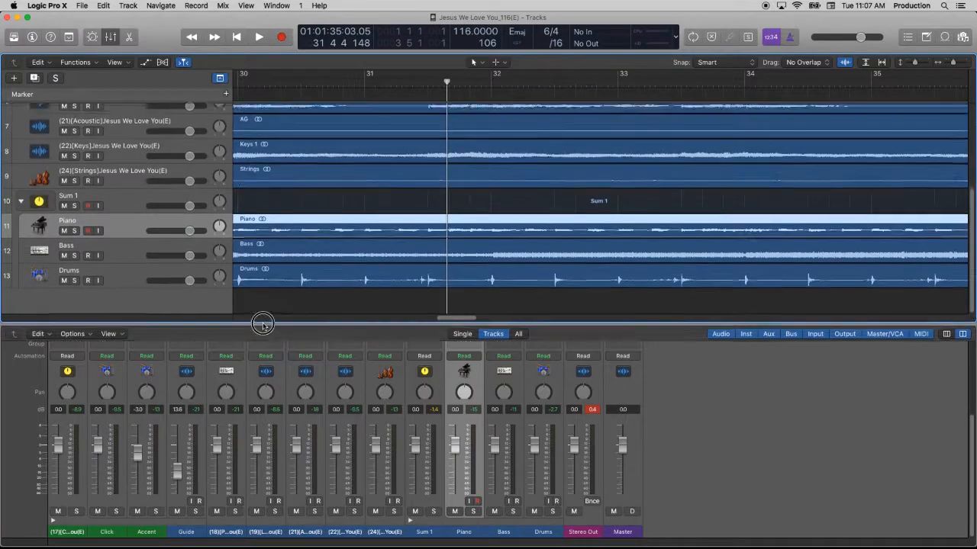
{"action": "left_click", "coordinate": [112, 38]}
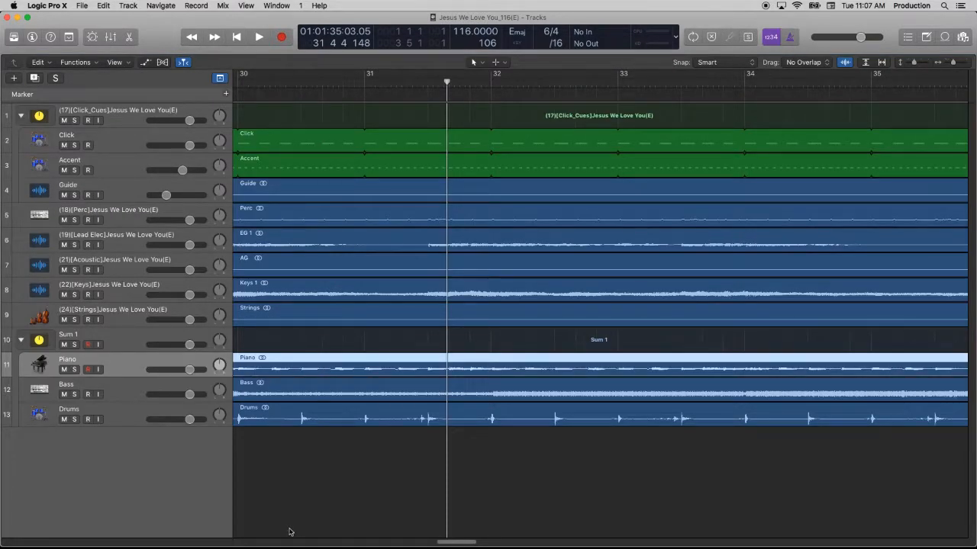
Step: Return to bar 1 of the arrangement and select the Accent track in the click stack
{"action": "left_click_drag", "start_coordinate": [452, 541], "coordinate": [142, 536]}
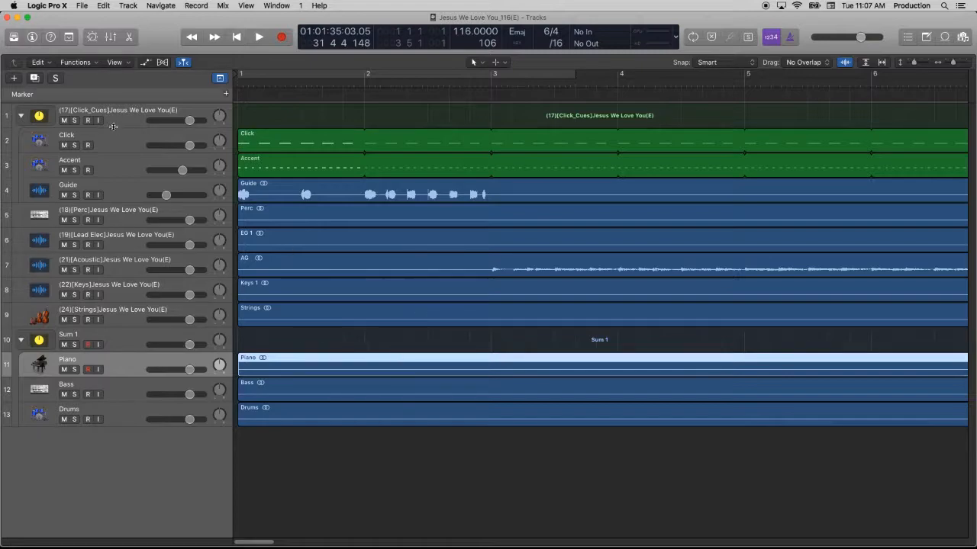
{"action": "left_click", "coordinate": [129, 173]}
{"action": "left_click", "coordinate": [129, 187]}
{"action": "left_click", "coordinate": [131, 175]}
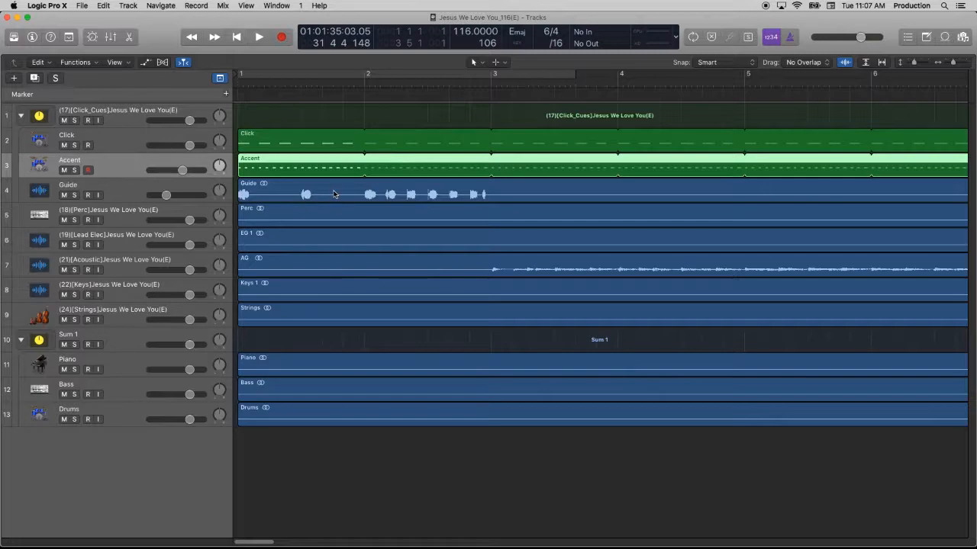
Step: Browse all files to the Cues folder on the Clarity Mini Drive and look through its cue recordings
{"action": "left_click", "coordinate": [962, 36]}
{"action": "left_click", "coordinate": [907, 37]}
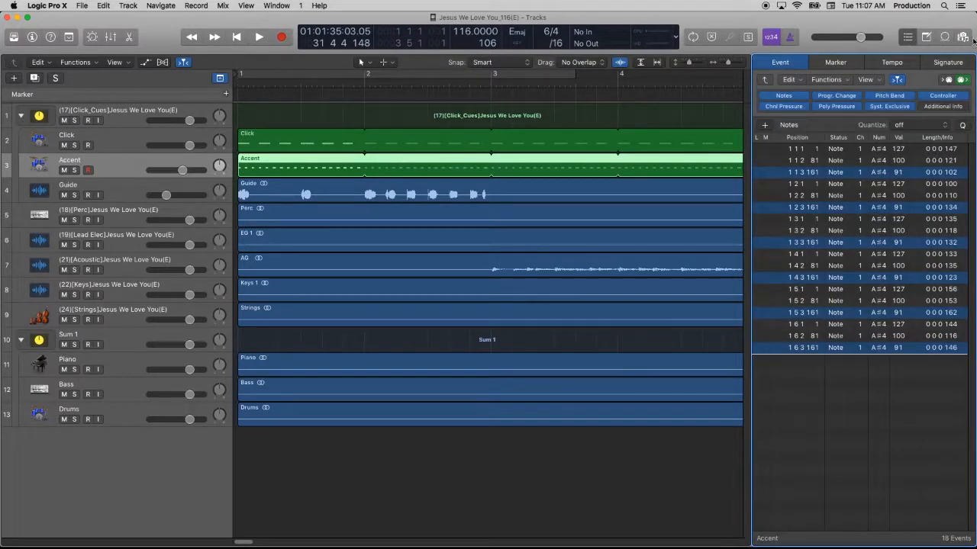
{"action": "left_click", "coordinate": [962, 38]}
{"action": "left_click", "coordinate": [861, 65]}
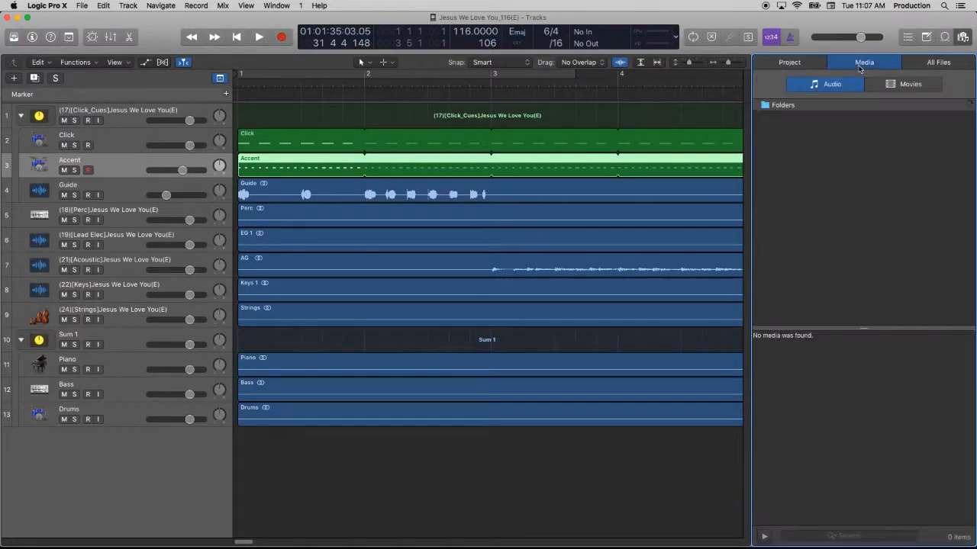
{"action": "left_click", "coordinate": [931, 64]}
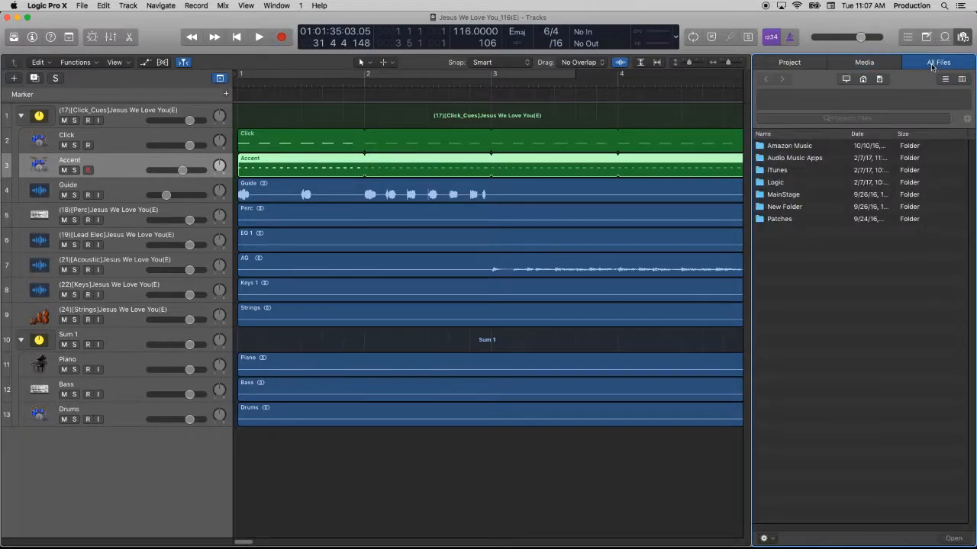
{"action": "left_click", "coordinate": [846, 80]}
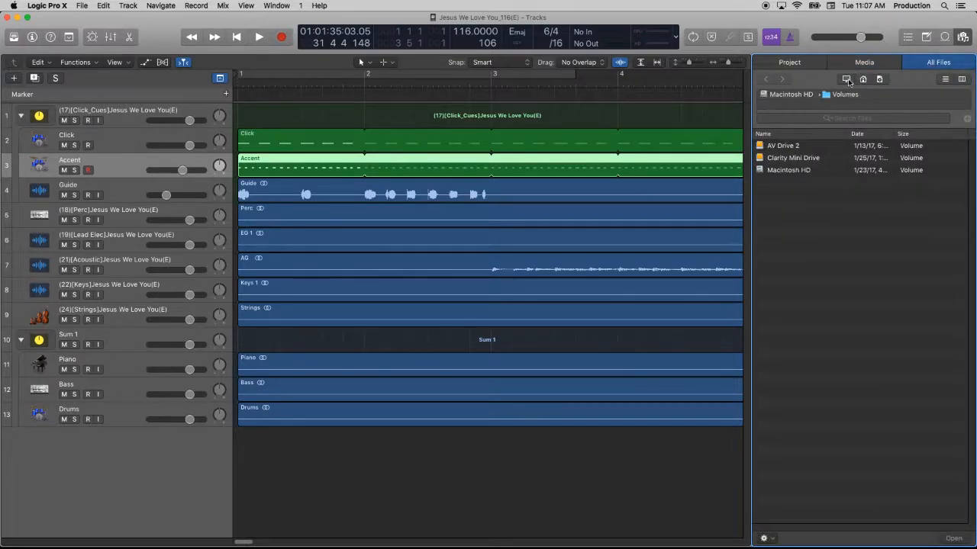
{"action": "double_click", "coordinate": [815, 158]}
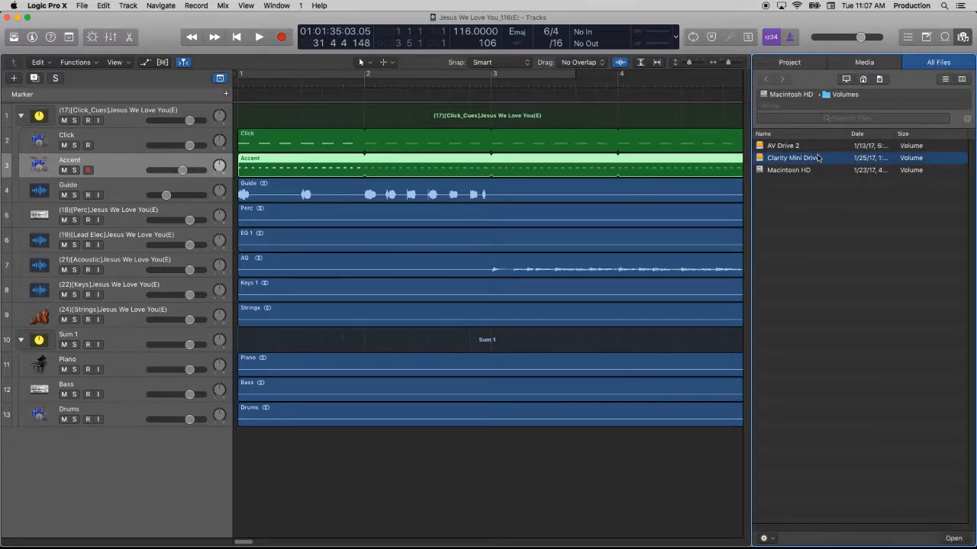
{"action": "double_click", "coordinate": [776, 206]}
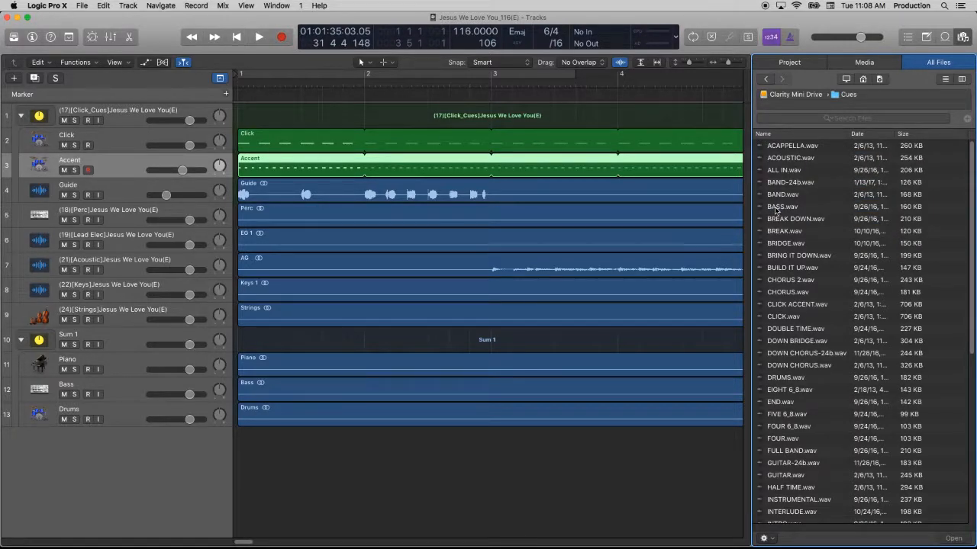
{"action": "scroll", "coordinate": [795, 287], "scroll_direction": "down", "scroll_amount": 10}
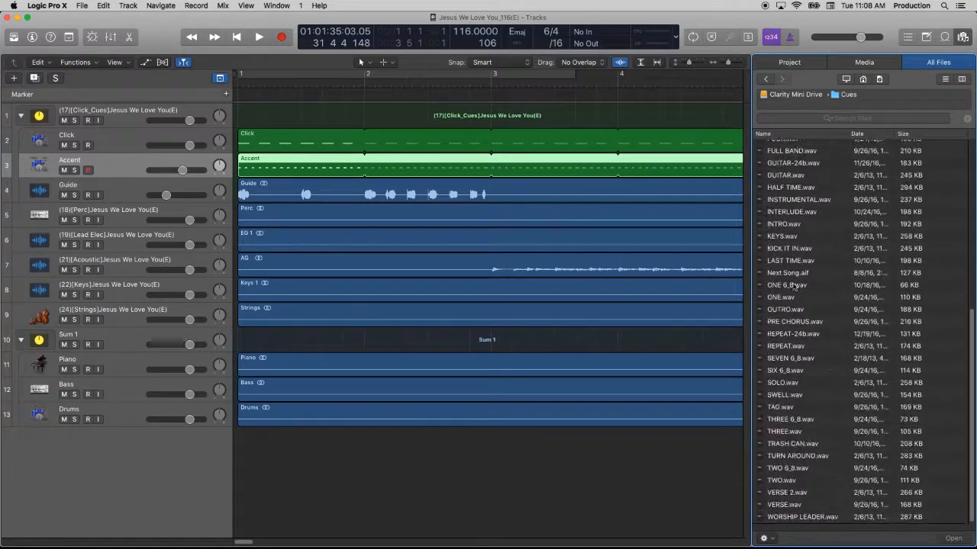
{"action": "scroll", "coordinate": [795, 287], "scroll_direction": "up", "scroll_amount": 10}
{"action": "scroll", "coordinate": [796, 286], "scroll_direction": "down", "scroll_amount": 10}
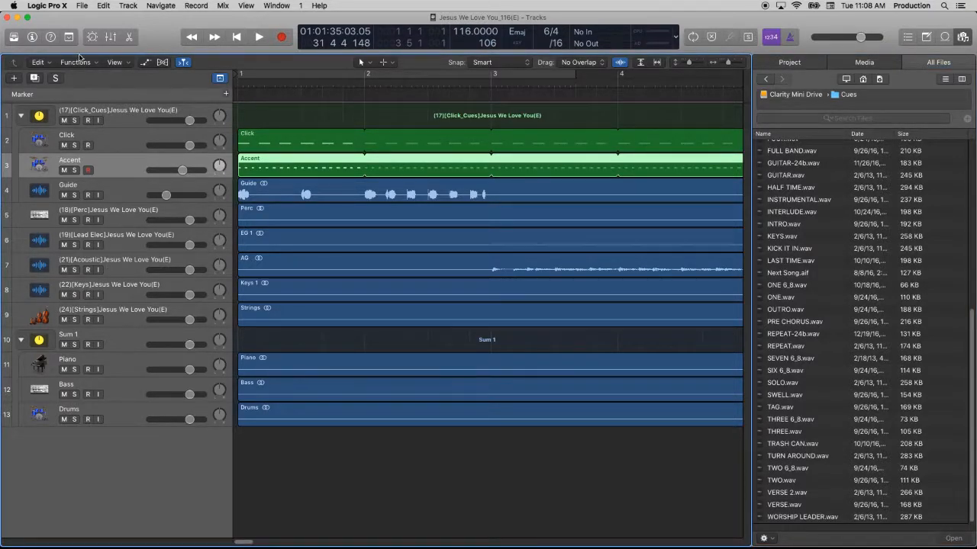
{"action": "left_click", "coordinate": [16, 78]}
{"action": "left_click", "coordinate": [466, 50]}
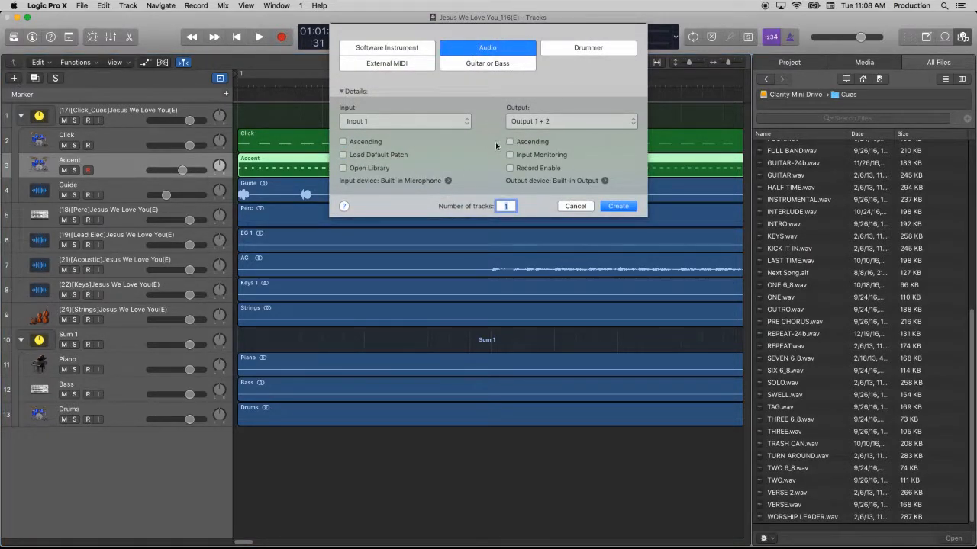
{"action": "left_click", "coordinate": [617, 206]}
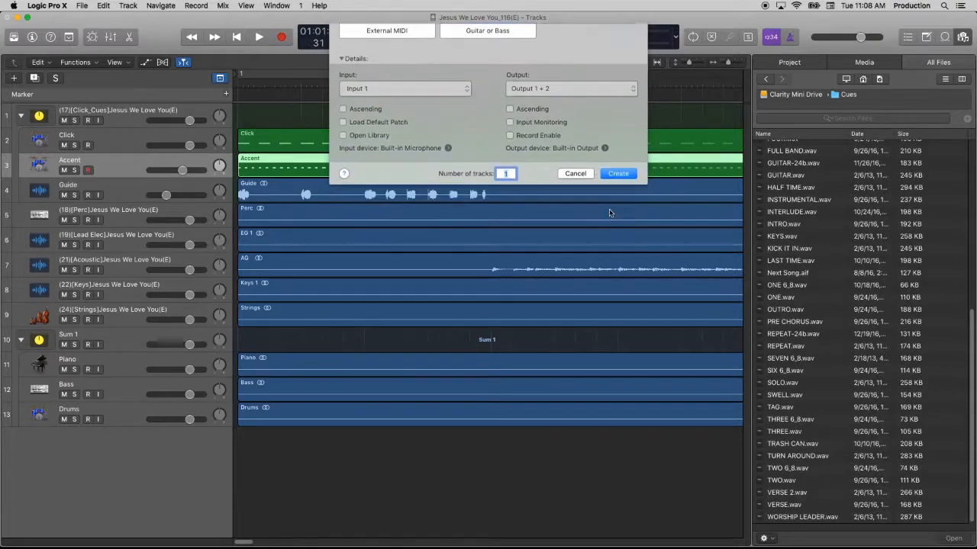
{"action": "left_click_drag", "start_coordinate": [117, 223], "coordinate": [126, 190]}
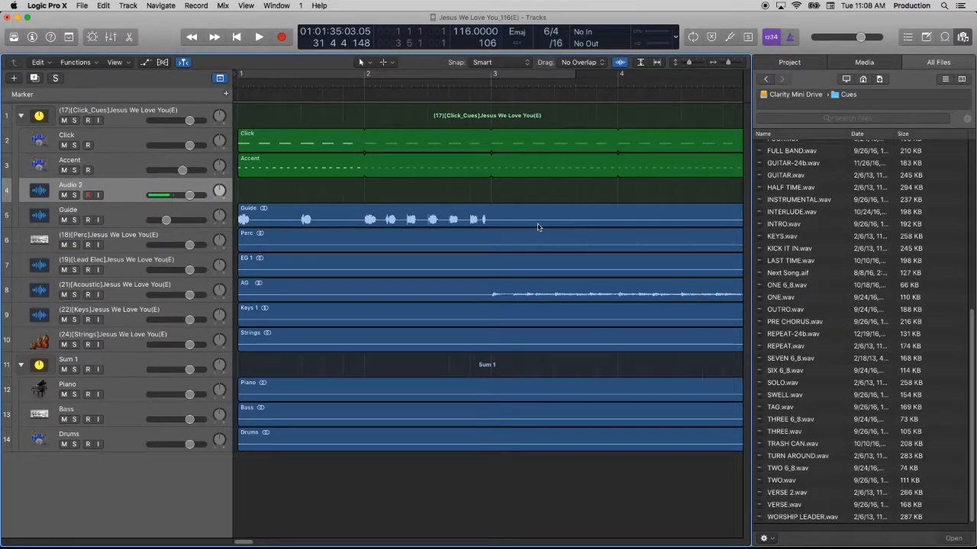
{"action": "right_click", "coordinate": [120, 192]}
{"action": "left_click", "coordinate": [174, 467]}
{"action": "key", "text": "super+BackSpace"}
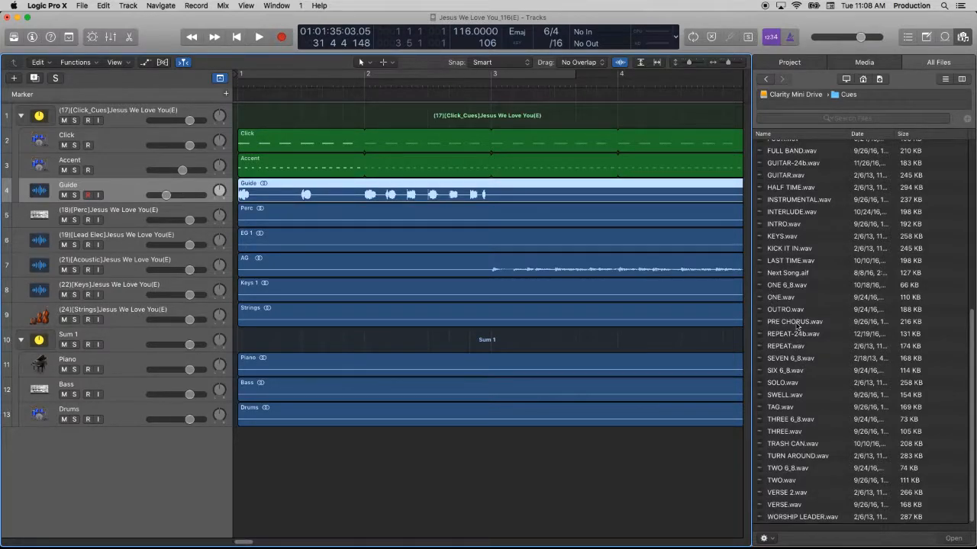
Step: Play the opening guide counts from bar 1, then stop playback
{"action": "left_click", "coordinate": [240, 82]}
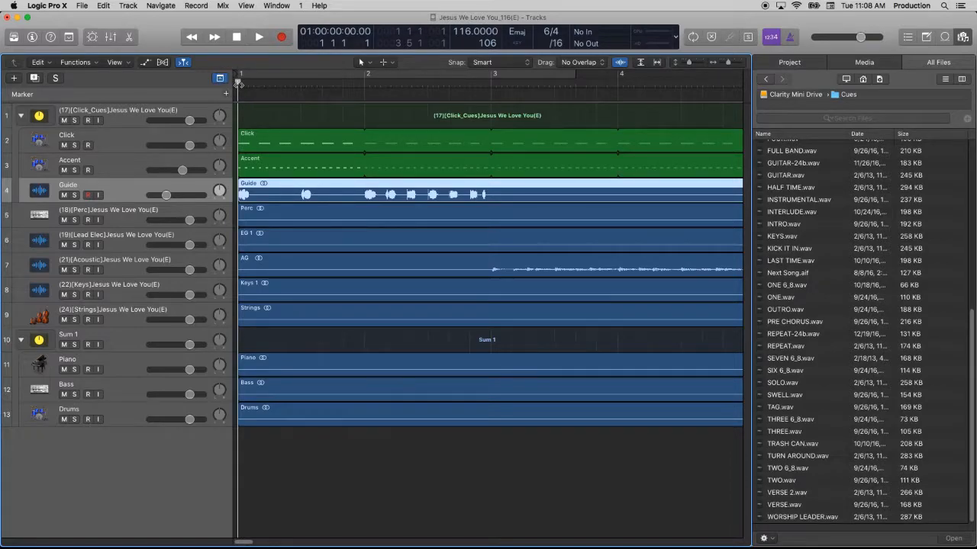
{"action": "key", "text": "space"}
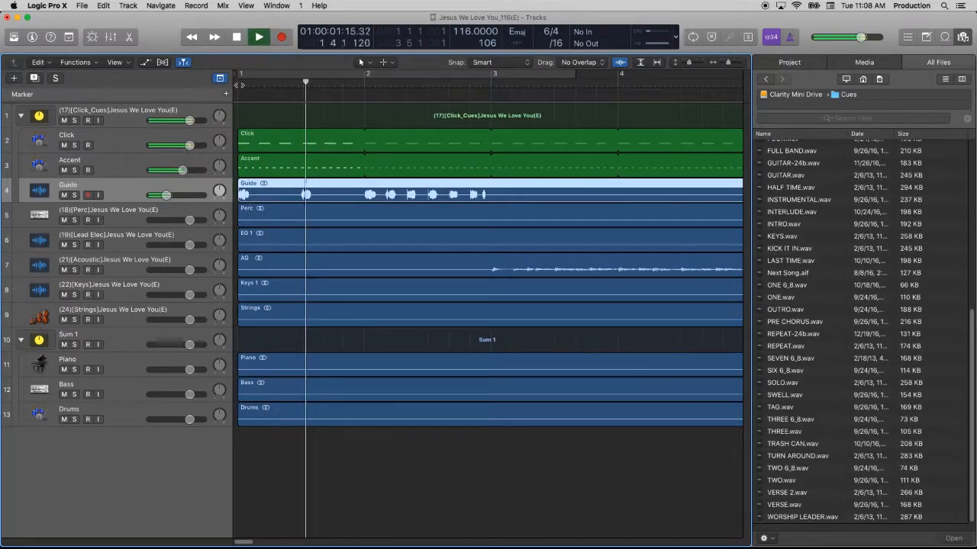
{"action": "key", "text": "space"}
Step: Add ONE.wav from the Cues folder on a new track at bar 1 and move that track directly above Guide
{"action": "scroll", "coordinate": [831, 357], "scroll_direction": "up", "scroll_amount": 5}
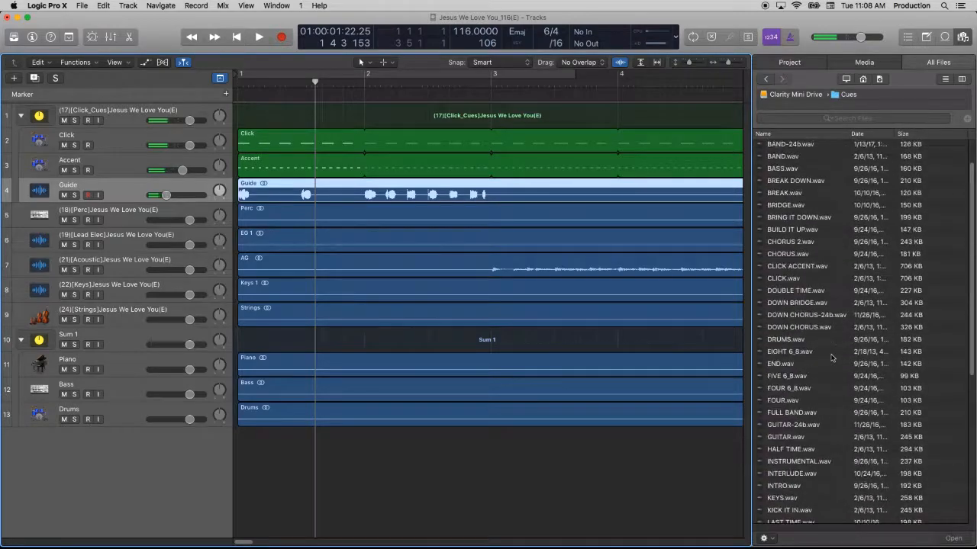
{"action": "scroll", "coordinate": [831, 358], "scroll_direction": "down", "scroll_amount": 7}
{"action": "scroll", "coordinate": [817, 347], "scroll_direction": "up", "scroll_amount": 3}
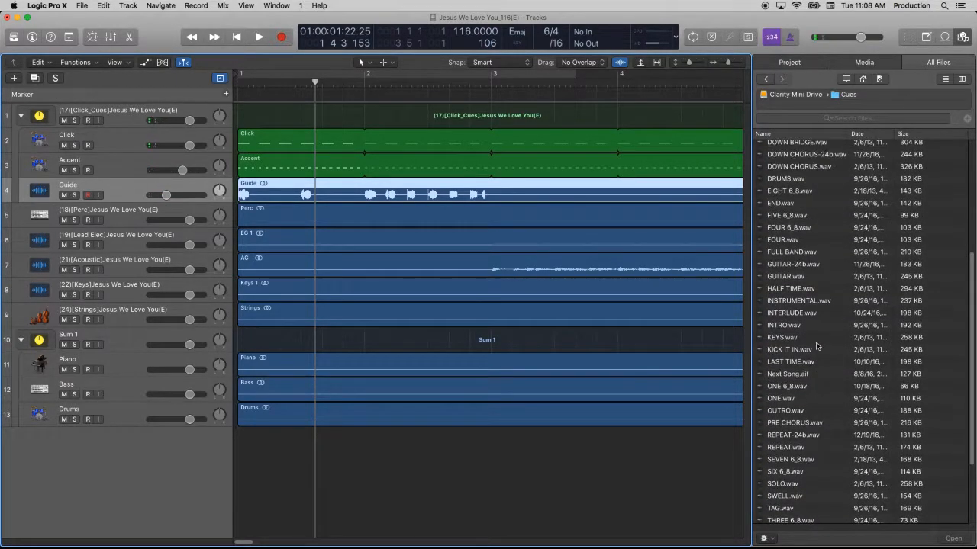
{"action": "left_click_drag", "start_coordinate": [780, 397], "coordinate": [237, 446]}
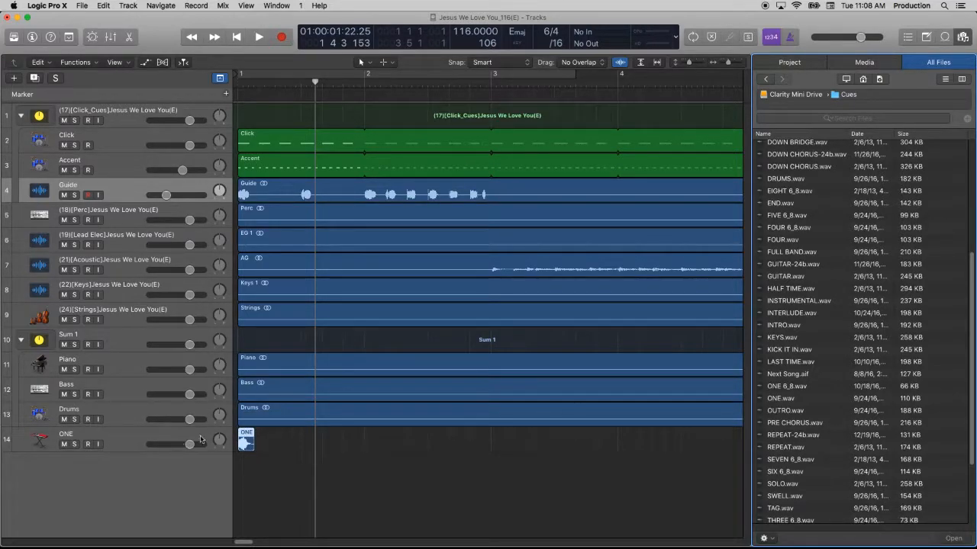
{"action": "left_click_drag", "start_coordinate": [140, 436], "coordinate": [168, 185]}
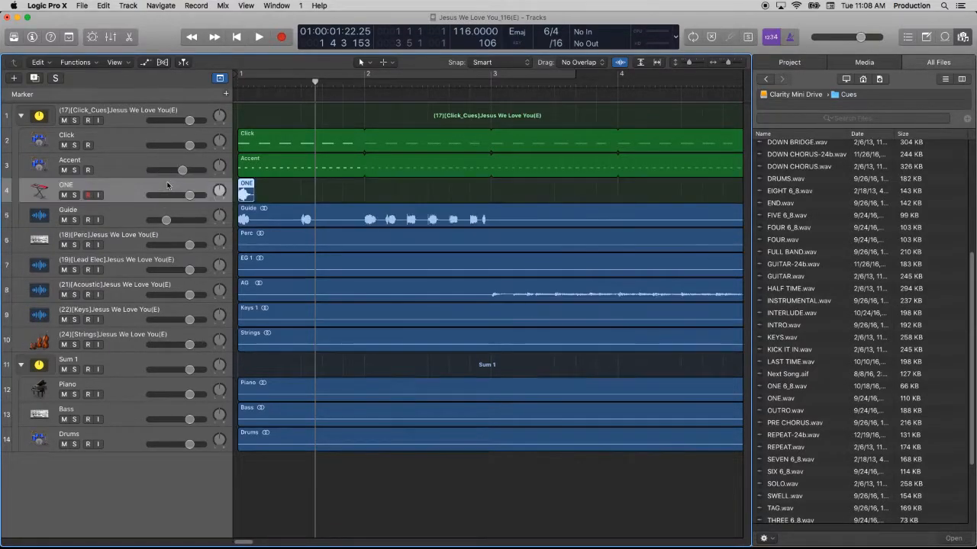
Step: Change the ONE track's icon to a vocalist silhouette with microphone from the Other category
{"action": "left_click", "coordinate": [37, 192]}
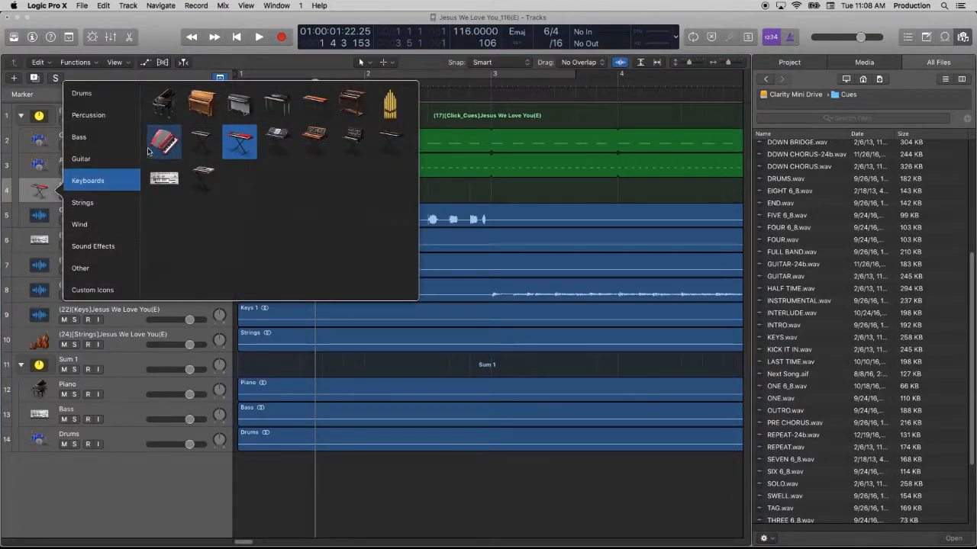
{"action": "left_click", "coordinate": [102, 268]}
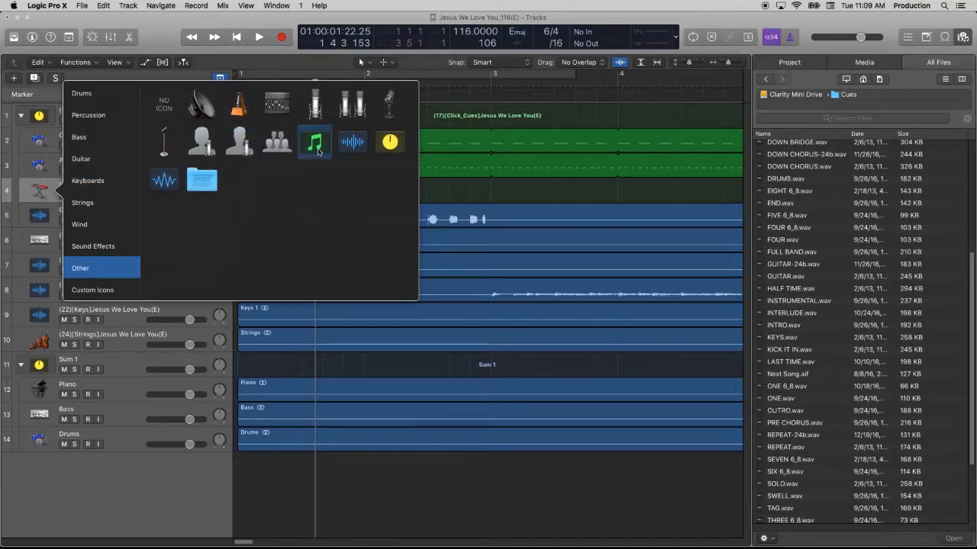
{"action": "left_click", "coordinate": [228, 150]}
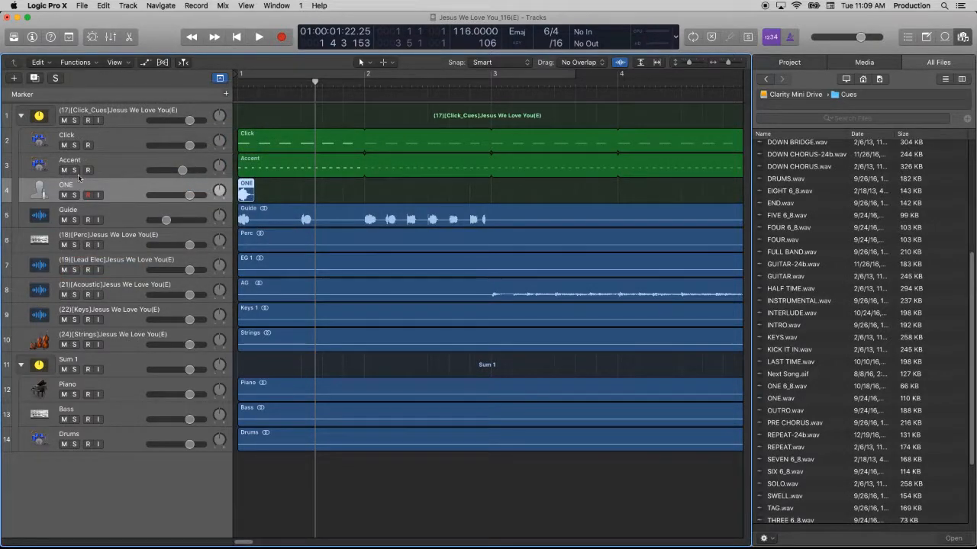
Step: Change the icons of the Accent and Click tracks to the metronome from the Other category
{"action": "left_click", "coordinate": [38, 165]}
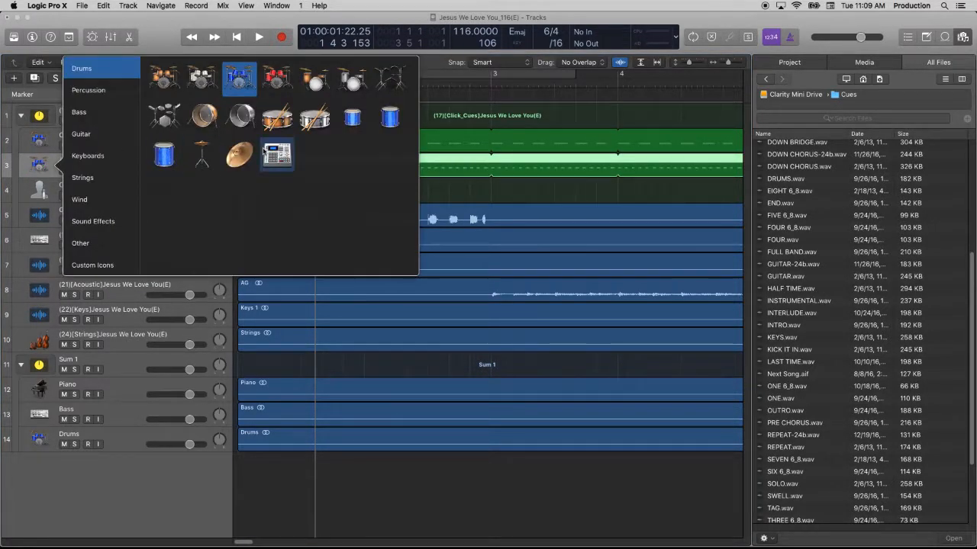
{"action": "left_click", "coordinate": [91, 246]}
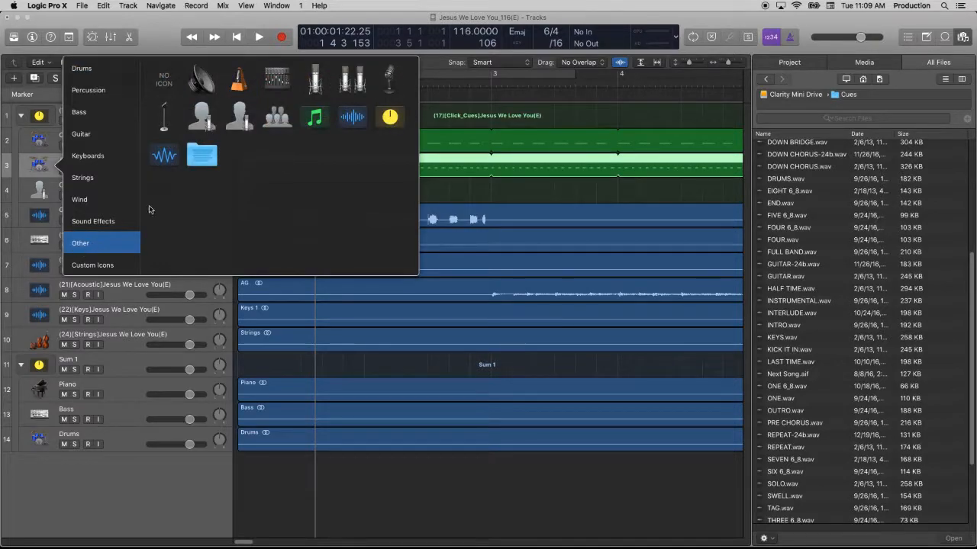
{"action": "left_click", "coordinate": [240, 77]}
{"action": "left_click", "coordinate": [38, 140]}
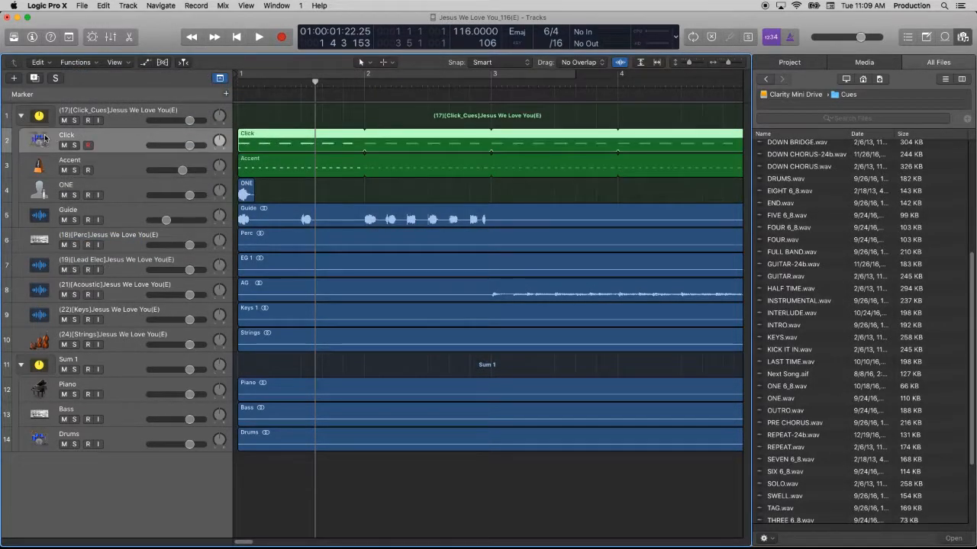
{"action": "left_click", "coordinate": [112, 238]}
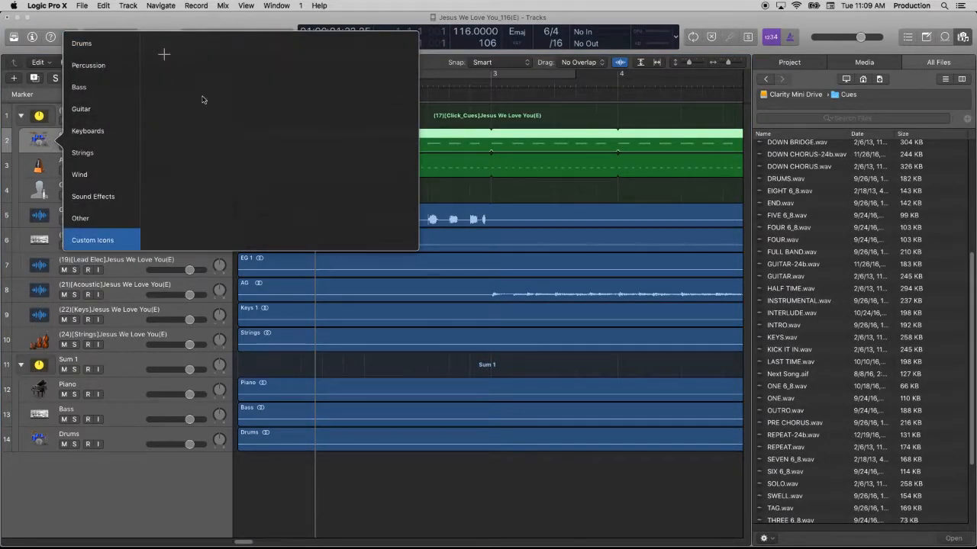
{"action": "left_click", "coordinate": [80, 220]}
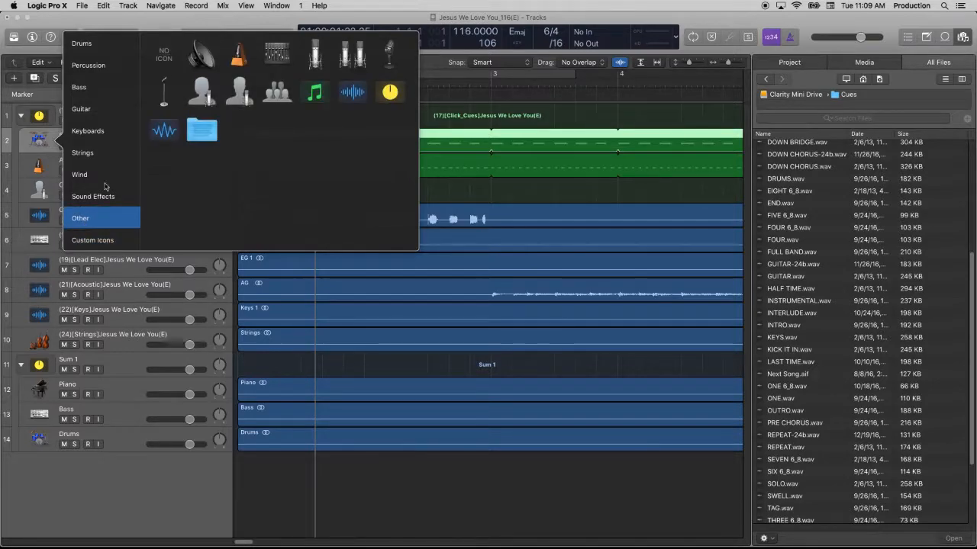
{"action": "left_click", "coordinate": [231, 60]}
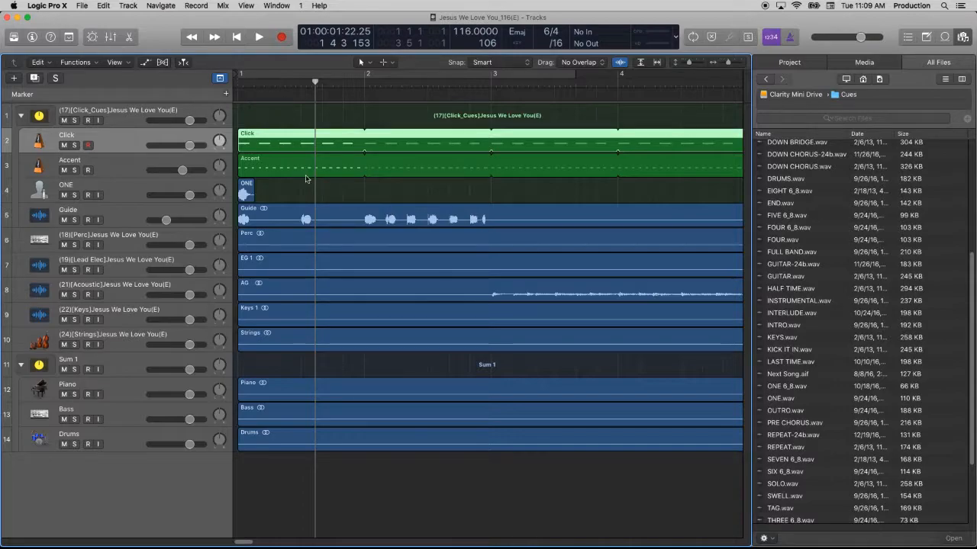
Step: Play the opening from bar 1, stop, and set the ONE track's volume to -6 dB
{"action": "left_click_drag", "start_coordinate": [256, 82], "coordinate": [239, 82]}
{"action": "key", "text": "space"}
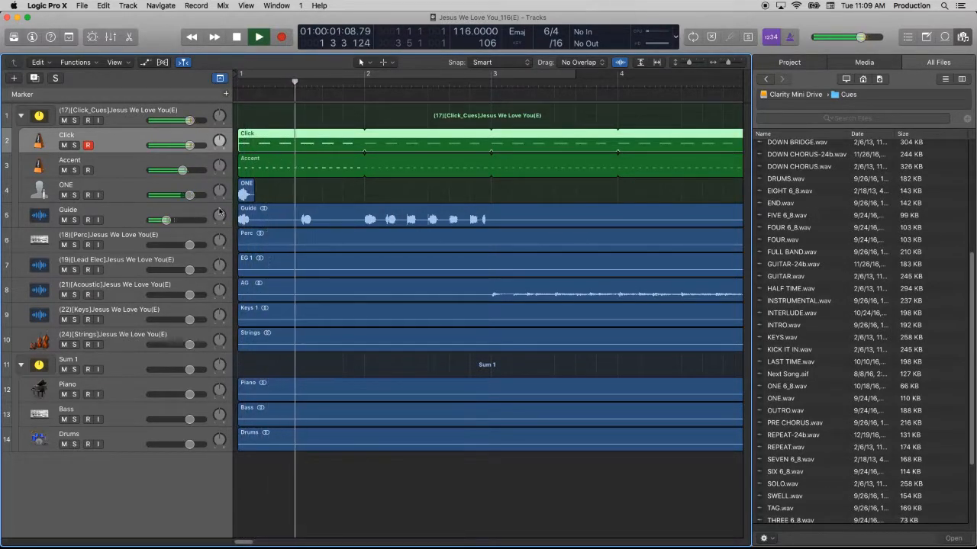
{"action": "key", "text": "space"}
{"action": "double_click", "coordinate": [190, 198]}
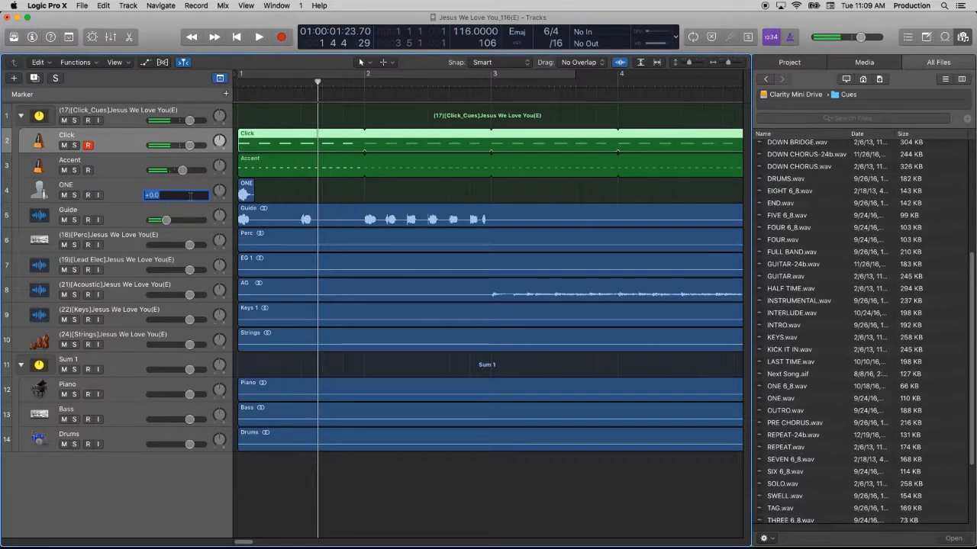
{"action": "type", "text": "-6"}
{"action": "key", "text": "Return"}
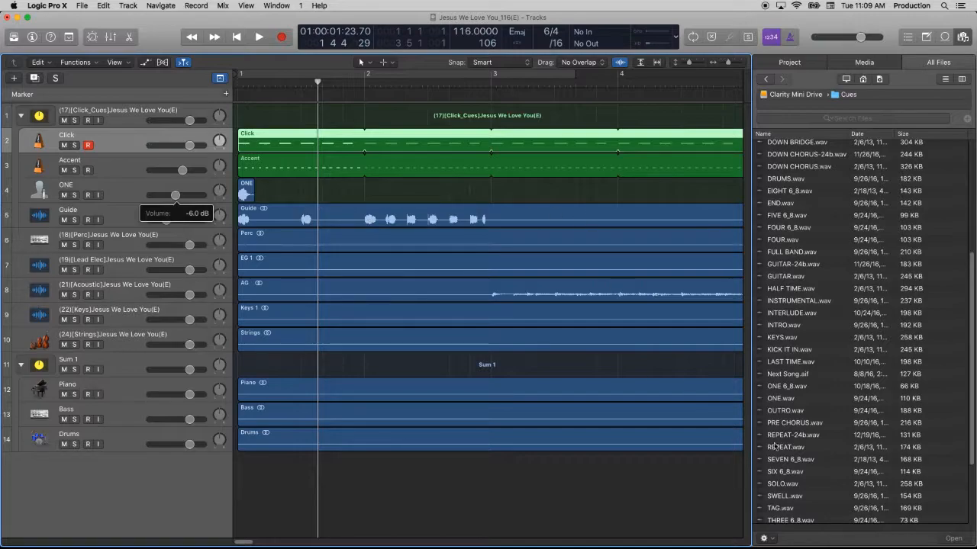
Step: Add TWO.wav to the ONE track and place it at beat 4 of bar 1, aligned with the second guide count
{"action": "scroll", "coordinate": [823, 468], "scroll_direction": "down", "scroll_amount": 5}
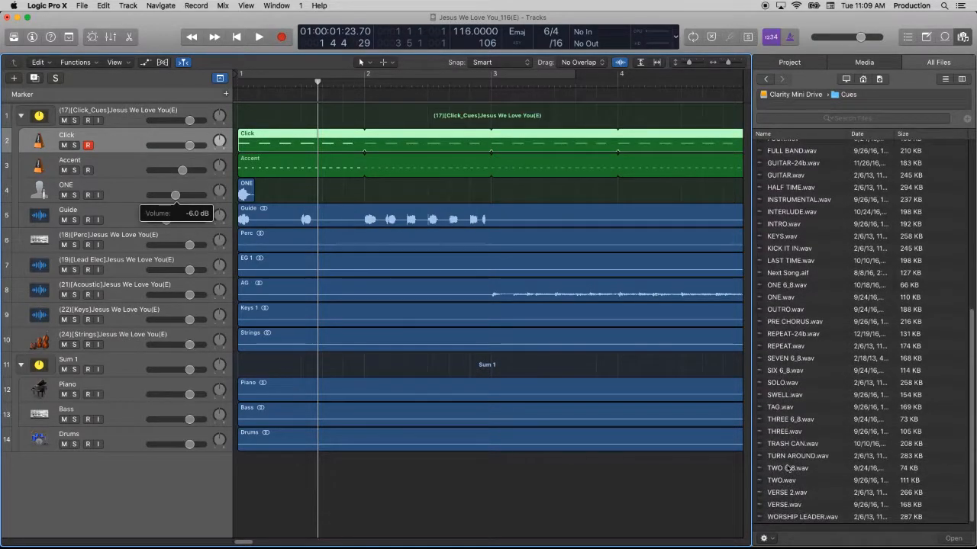
{"action": "left_click_drag", "start_coordinate": [777, 482], "coordinate": [364, 191]}
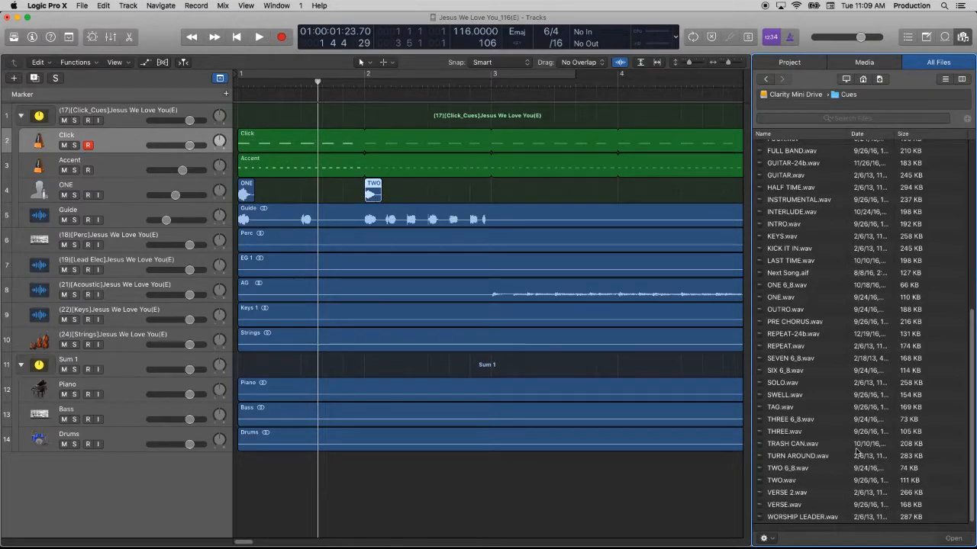
{"action": "left_click_drag", "start_coordinate": [382, 192], "coordinate": [309, 196]}
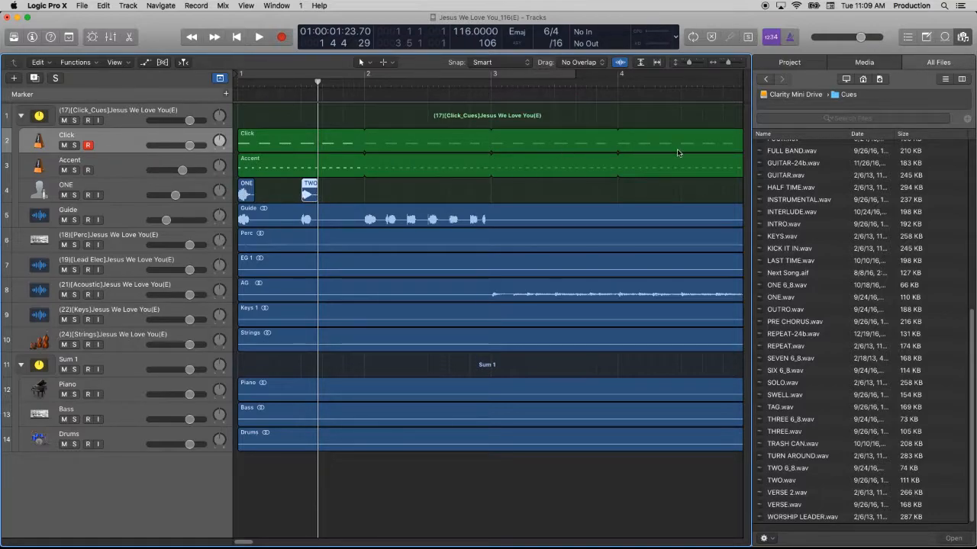
Step: Look through the audio files in the Cues folder and play the guide count from bar 2 to bar 3
{"action": "scroll", "coordinate": [819, 334], "scroll_direction": "up", "scroll_amount": 10}
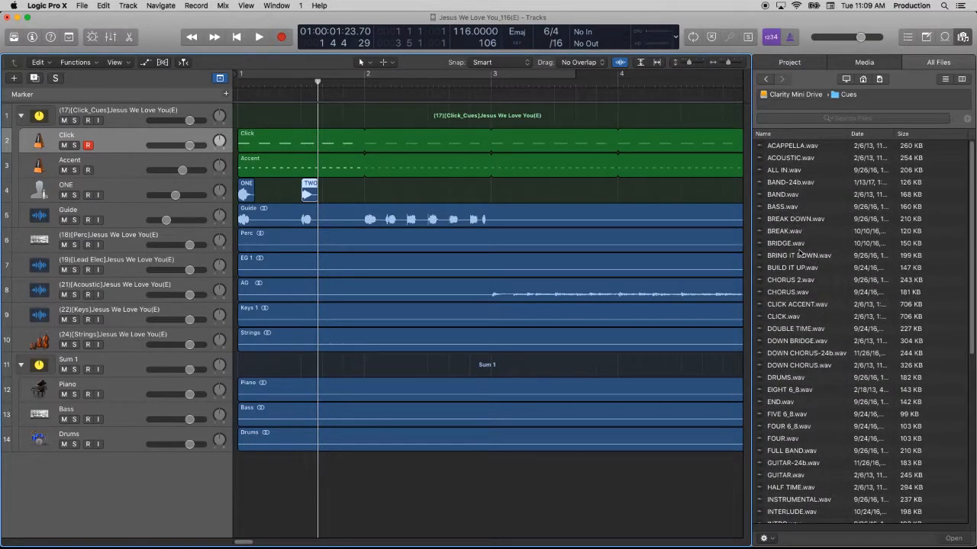
{"action": "scroll", "coordinate": [801, 248], "scroll_direction": "down", "scroll_amount": 8}
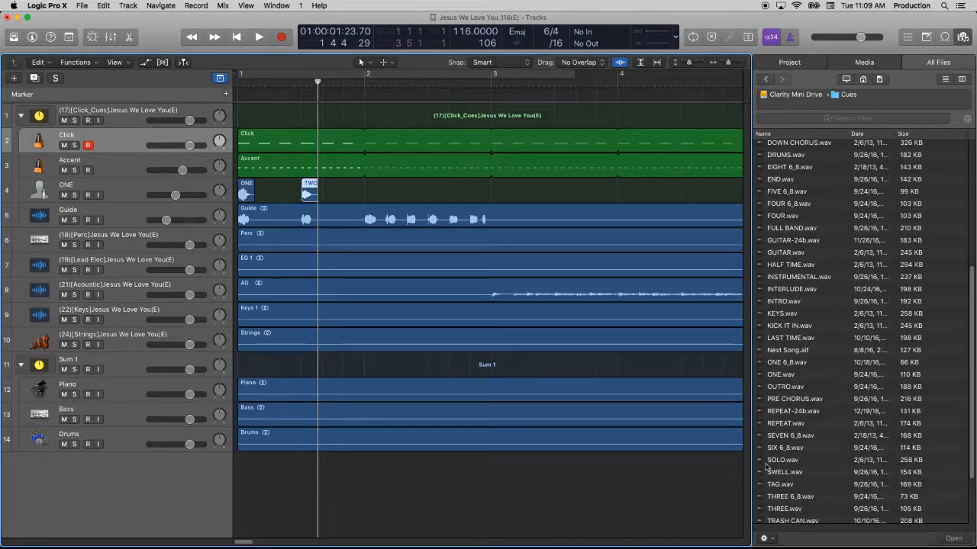
{"action": "scroll", "coordinate": [772, 475], "scroll_direction": "down", "scroll_amount": 2}
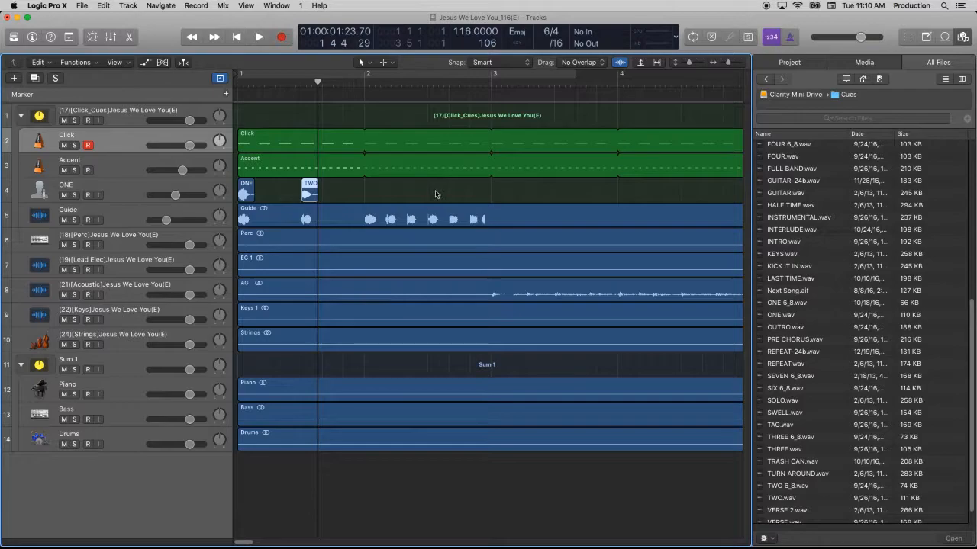
{"action": "left_click", "coordinate": [365, 82]}
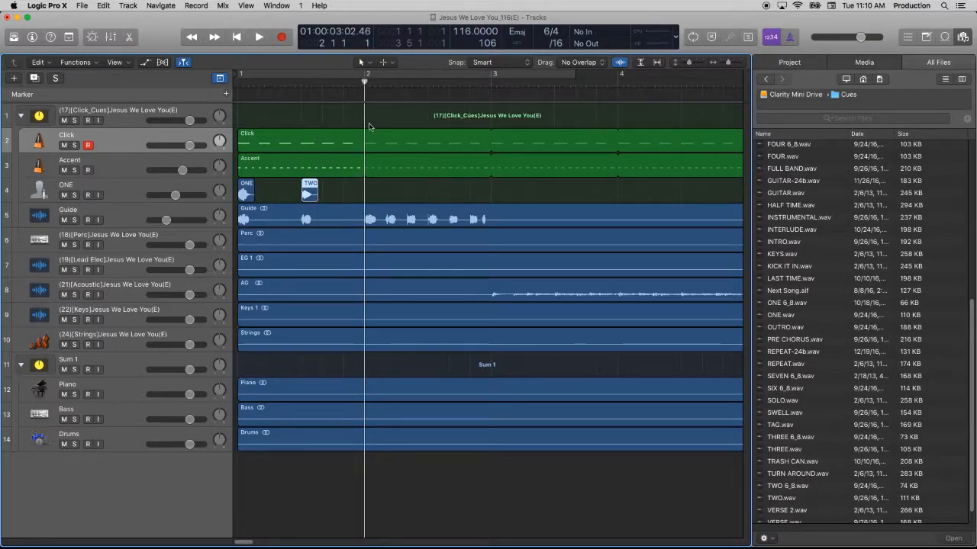
{"action": "key", "text": "space"}
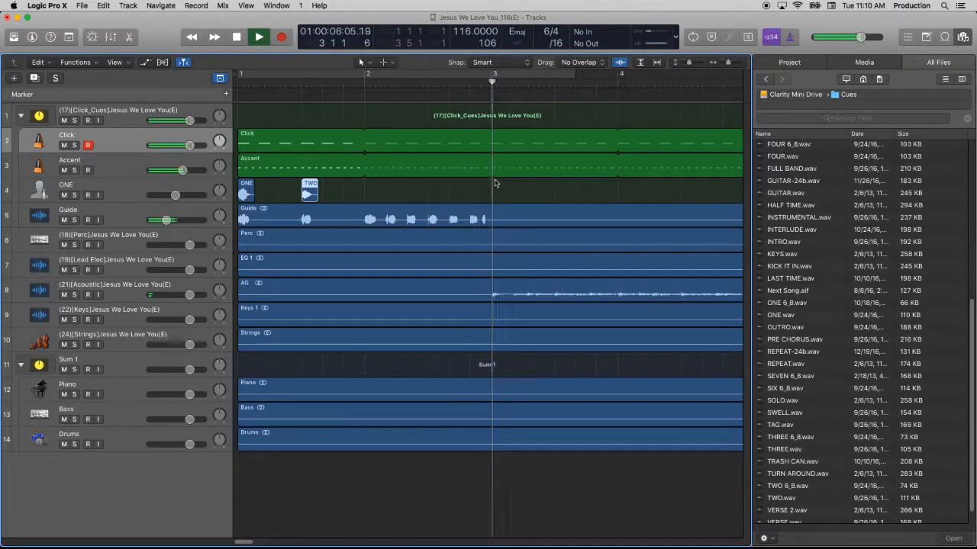
{"action": "key", "text": "space"}
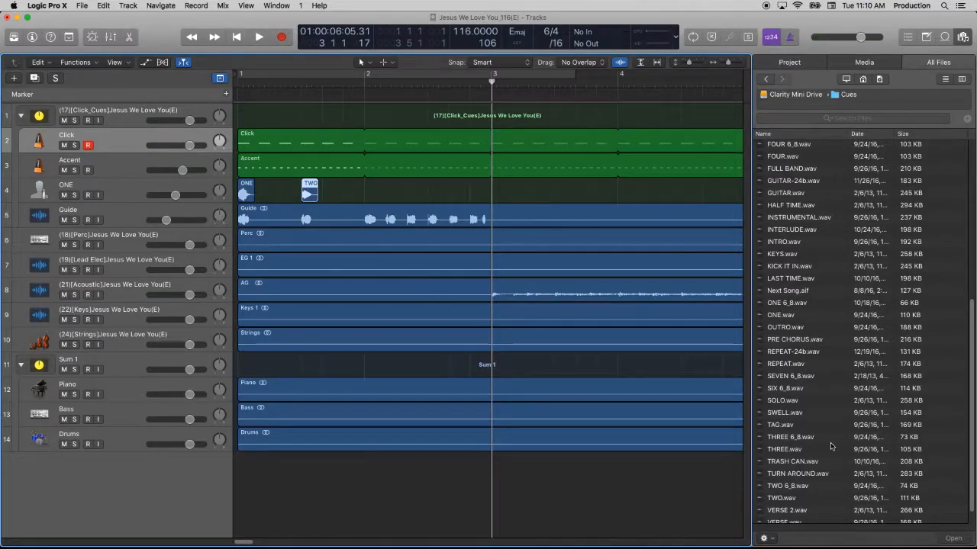
Step: Switch to Safari, open the Jesus We Love You - E.pdf chart from the Planning Center plan, and return to Logic Pro X
{"action": "scroll", "coordinate": [831, 446], "scroll_direction": "down", "scroll_amount": 1}
{"action": "left_click", "coordinate": [404, 540]}
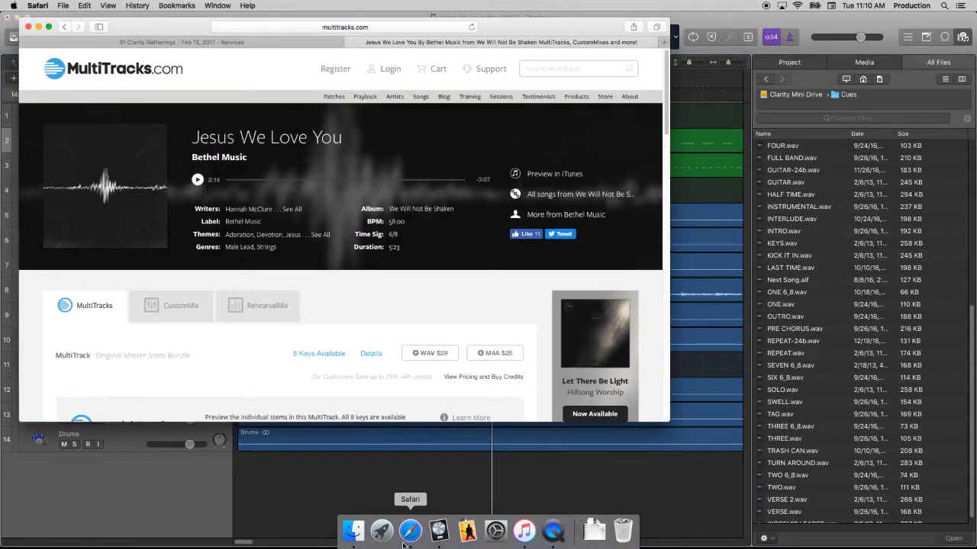
{"action": "left_click", "coordinate": [264, 44]}
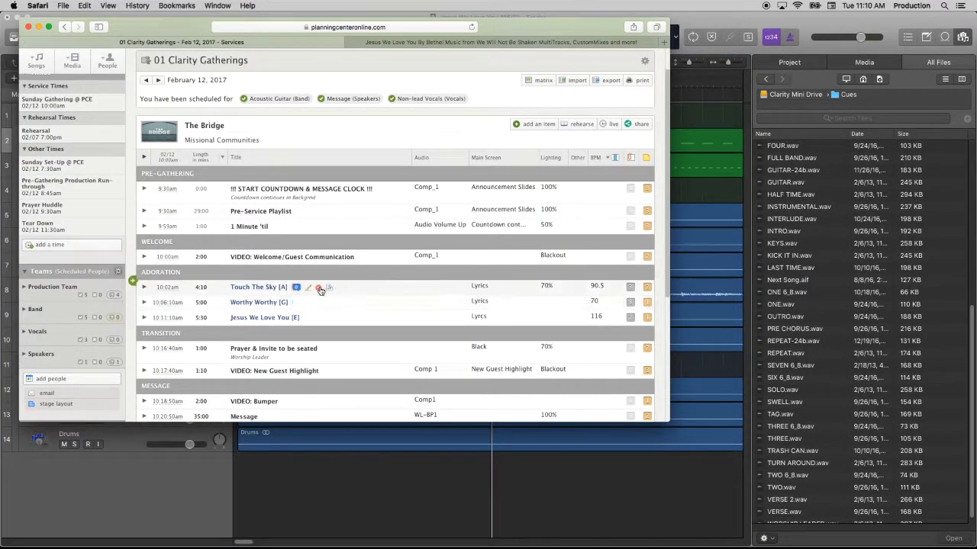
{"action": "left_click", "coordinate": [630, 317]}
{"action": "left_click", "coordinate": [572, 346]}
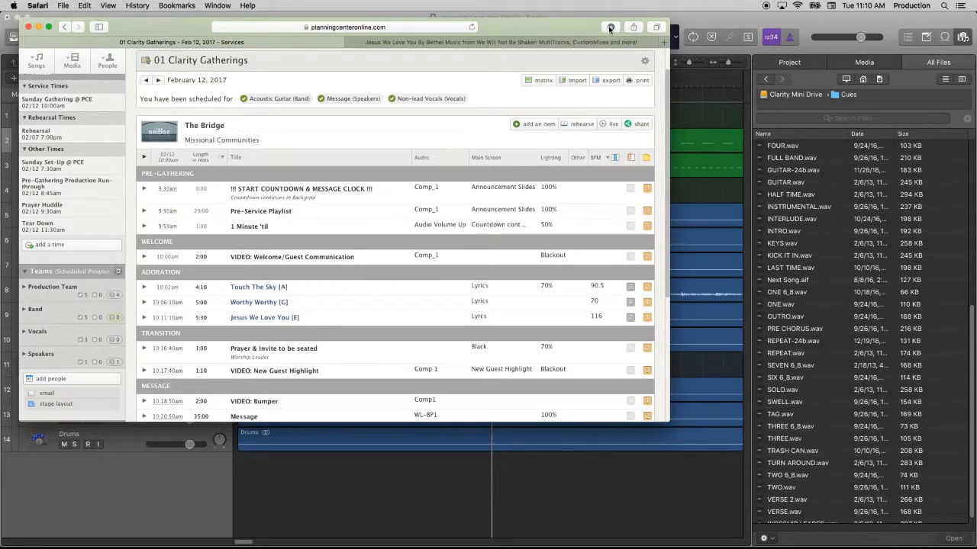
{"action": "left_click", "coordinate": [609, 28]}
{"action": "double_click", "coordinate": [572, 69]}
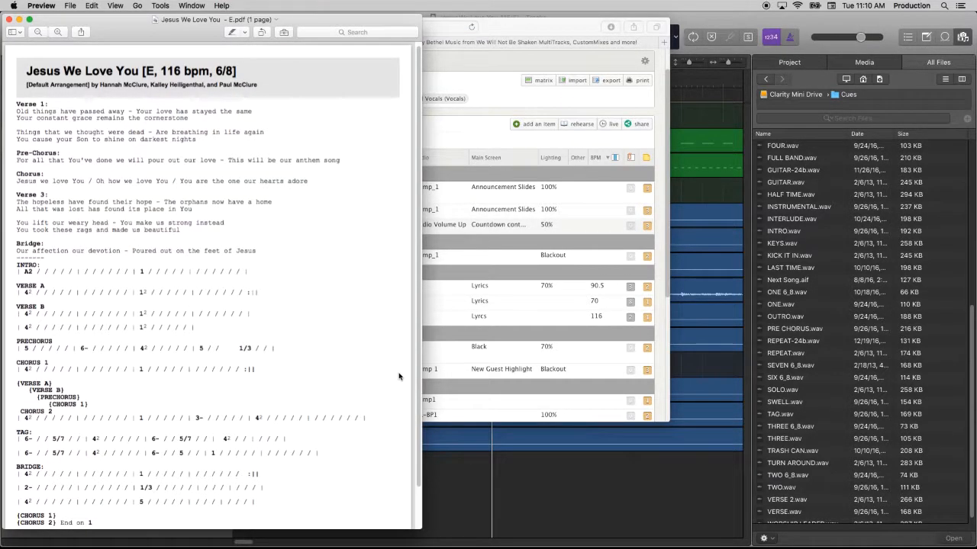
{"action": "left_click", "coordinate": [512, 338]}
{"action": "key", "text": "super+Tab"}
{"action": "key", "text": "super+Tab"}
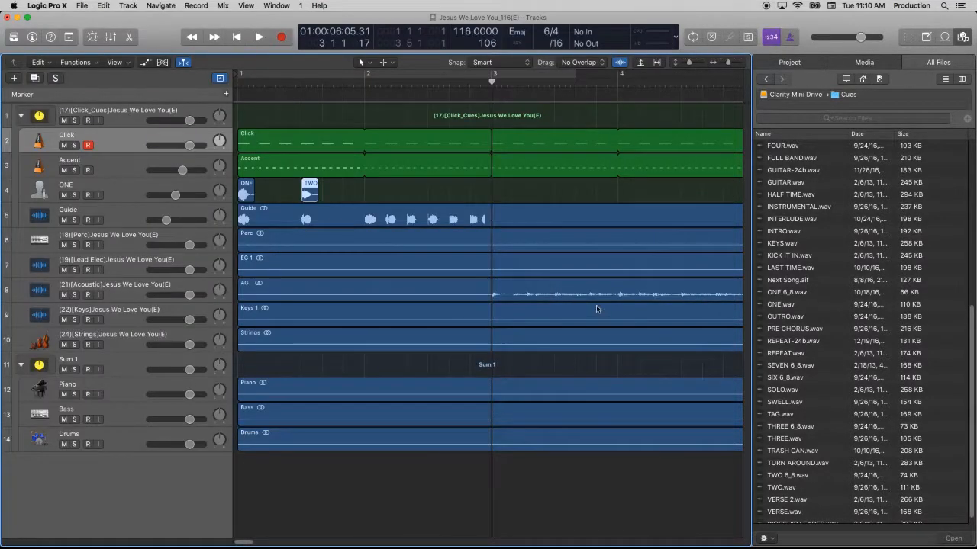
Step: Add INTRO.wav from the Cues folder to the ONE track at the start of bar 2
{"action": "left_click", "coordinate": [365, 84]}
{"action": "scroll", "coordinate": [783, 388], "scroll_direction": "up", "scroll_amount": 5}
{"action": "scroll", "coordinate": [784, 388], "scroll_direction": "down", "scroll_amount": 5}
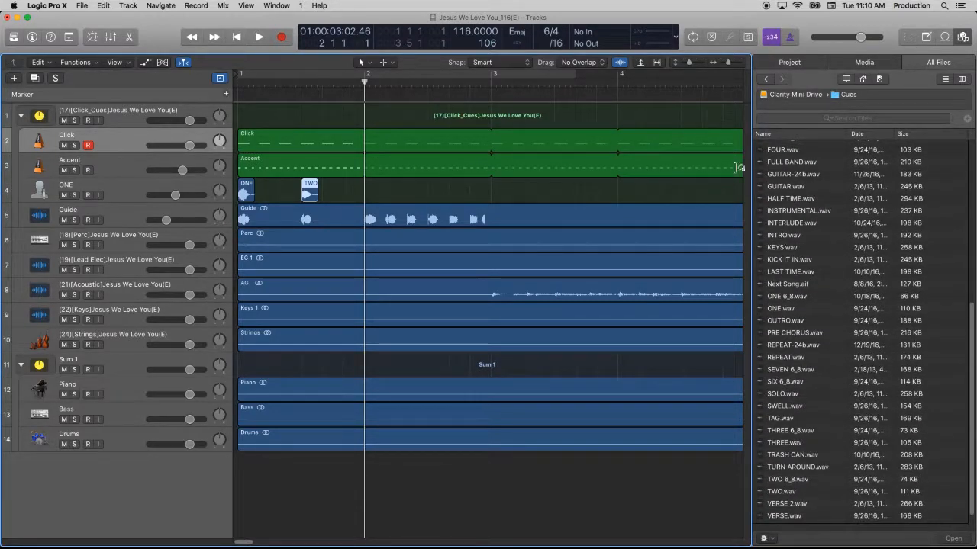
{"action": "left_click_drag", "start_coordinate": [786, 235], "coordinate": [387, 191]}
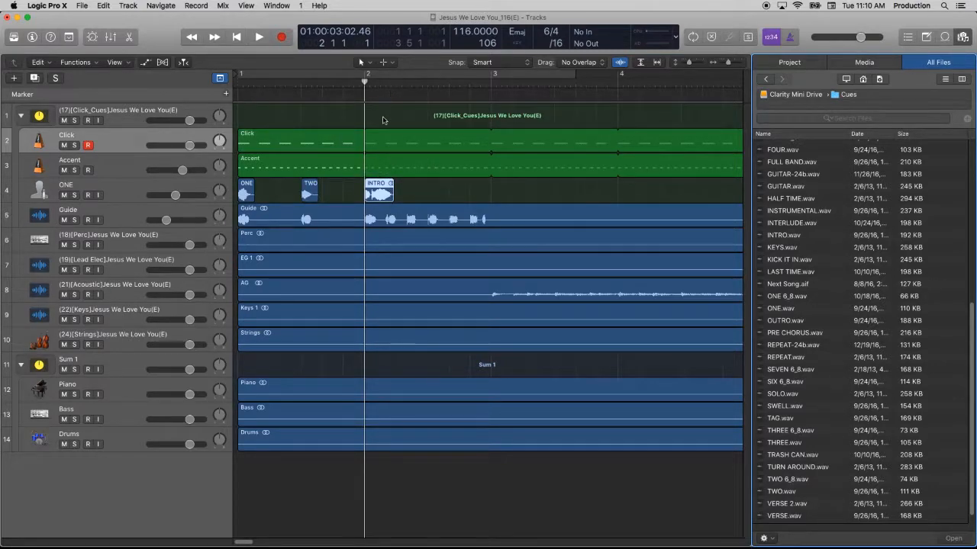
Step: Set the drag mode to X-Fade and place TWO 6_8.wav at beat 2 of bar 2 on the ONE track, overlapping the end of INTRO
{"action": "left_click", "coordinate": [570, 64]}
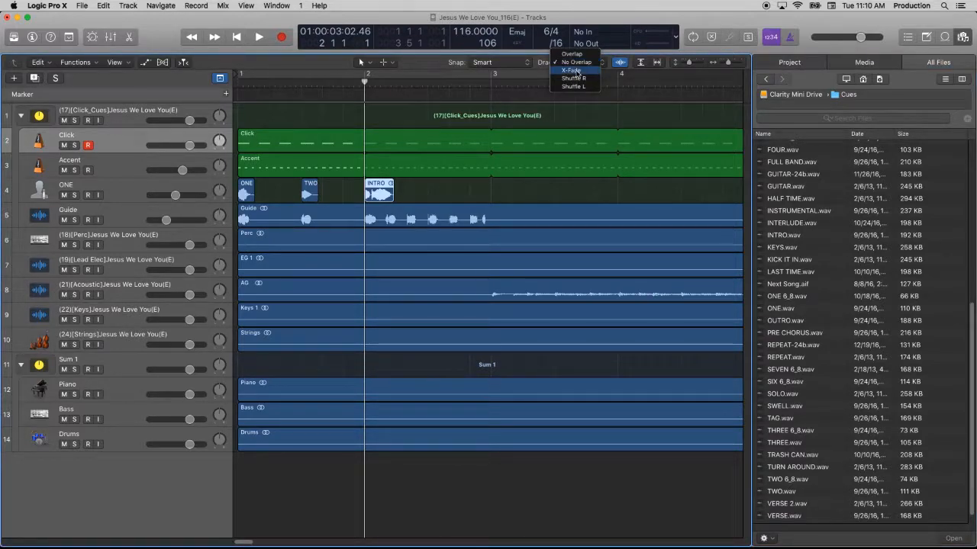
{"action": "left_click", "coordinate": [577, 72]}
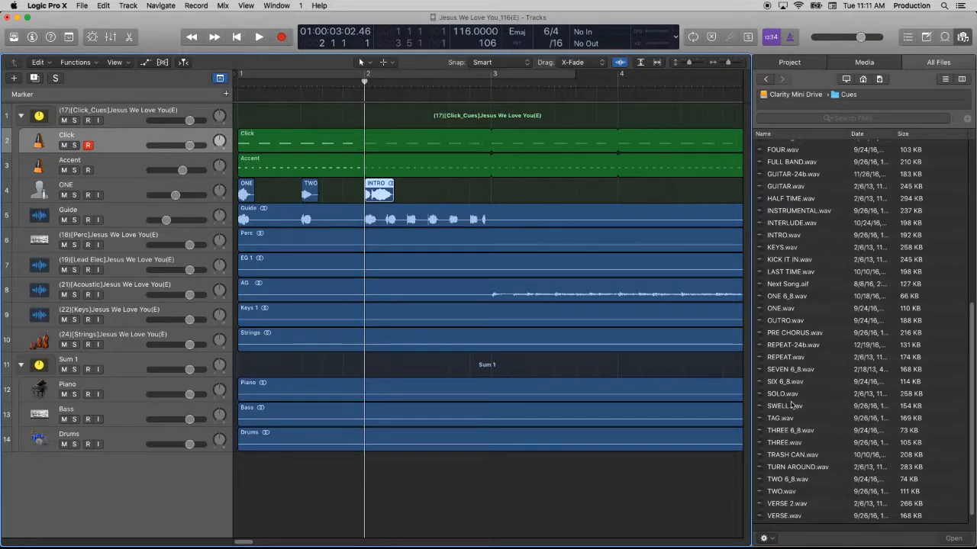
{"action": "left_click_drag", "start_coordinate": [788, 479], "coordinate": [425, 194]}
{"action": "left_click_drag", "start_coordinate": [471, 193], "coordinate": [392, 191]}
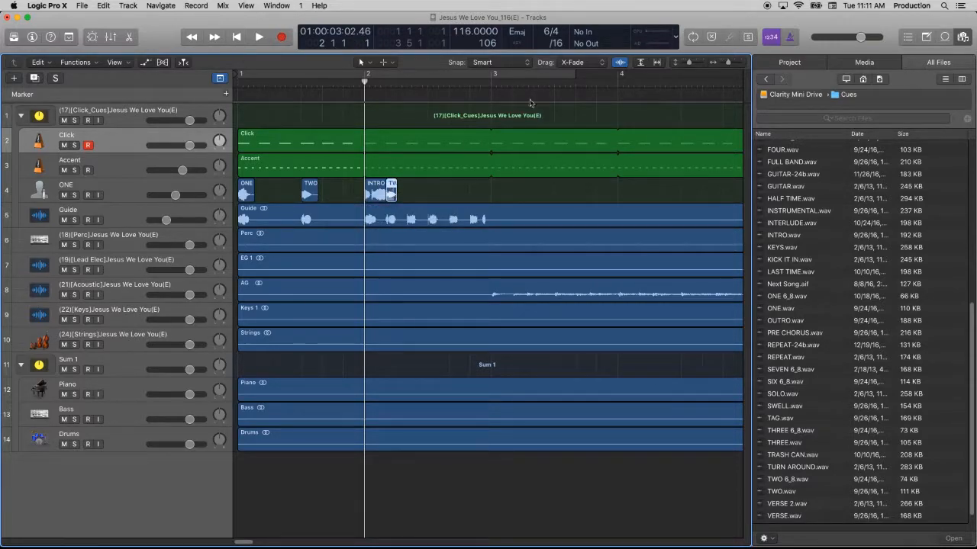
Step: Play the INTRO and TWO 6_8 cues from bar 2, and add THREE.wav to the ONE track at beat 3
{"action": "left_click_drag", "start_coordinate": [727, 62], "coordinate": [730, 65]}
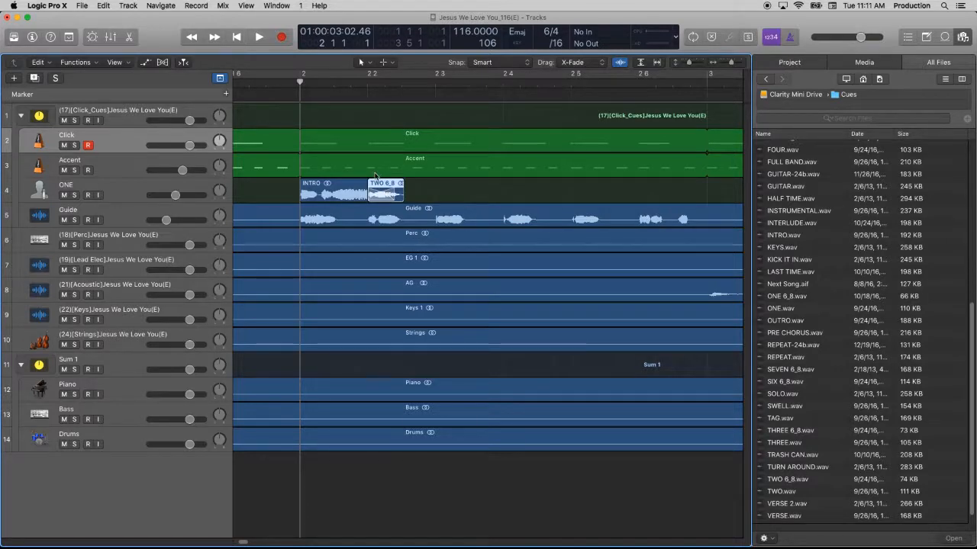
{"action": "key", "text": "space"}
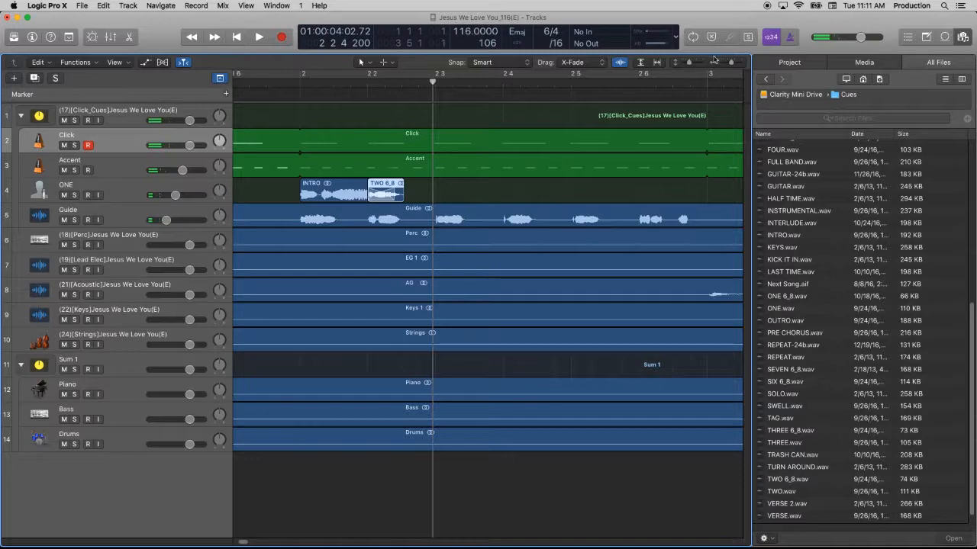
{"action": "left_click_drag", "start_coordinate": [731, 64], "coordinate": [729, 64]}
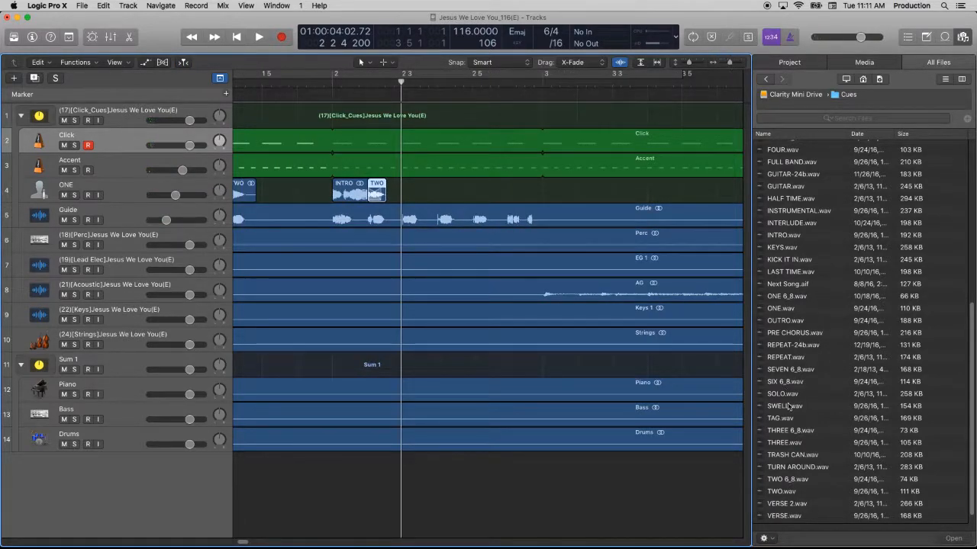
{"action": "left_click_drag", "start_coordinate": [784, 444], "coordinate": [411, 191]}
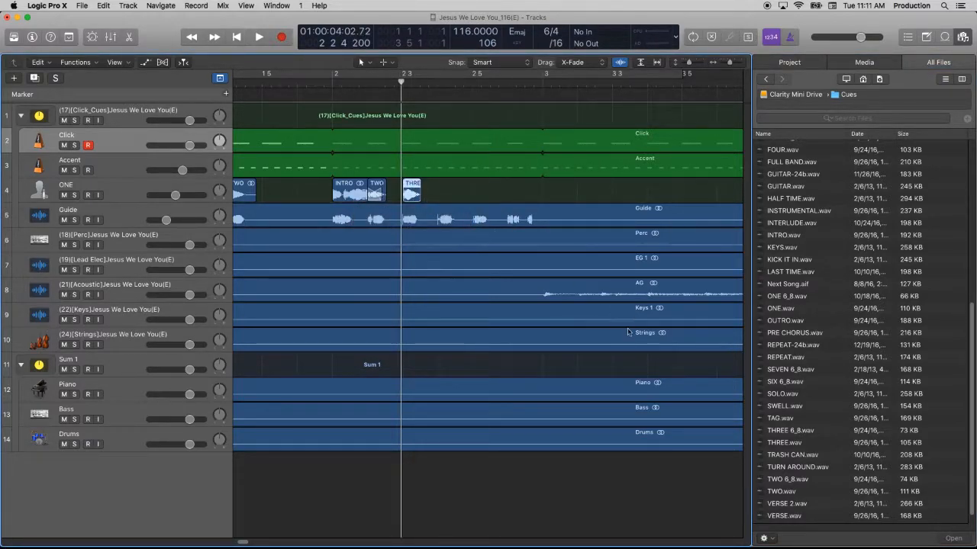
Step: Add FOUR 6_8.wav, FIVE 6_8.wav and SIX 6_8.wav to the ONE track at beats 4, 5 and 6 of bar 2
{"action": "scroll", "coordinate": [771, 305], "scroll_direction": "up", "scroll_amount": 5}
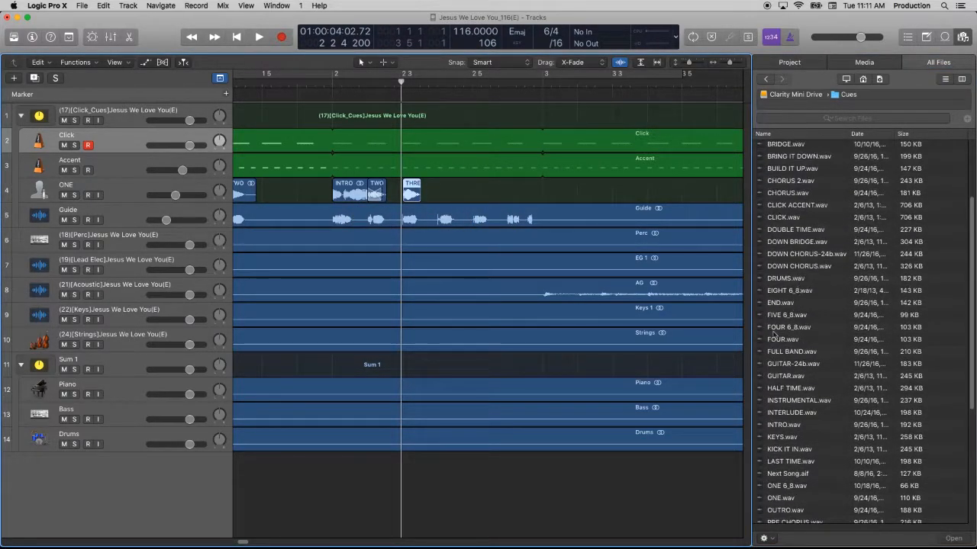
{"action": "left_click_drag", "start_coordinate": [777, 326], "coordinate": [450, 187]}
{"action": "left_click_drag", "start_coordinate": [550, 194], "coordinate": [447, 193]}
{"action": "left_click_drag", "start_coordinate": [775, 315], "coordinate": [483, 192]}
{"action": "scroll", "coordinate": [785, 403], "scroll_direction": "down", "scroll_amount": 5}
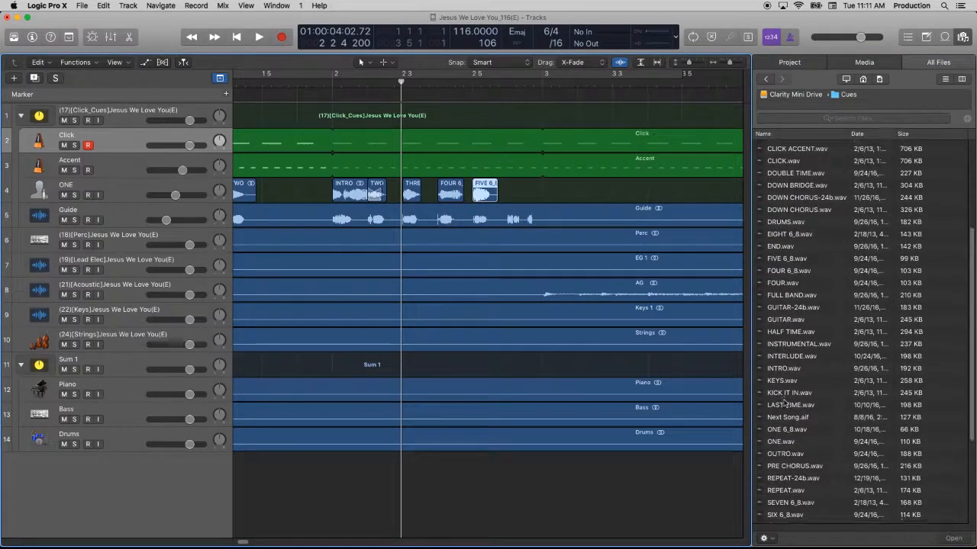
{"action": "left_click_drag", "start_coordinate": [774, 464], "coordinate": [523, 198]}
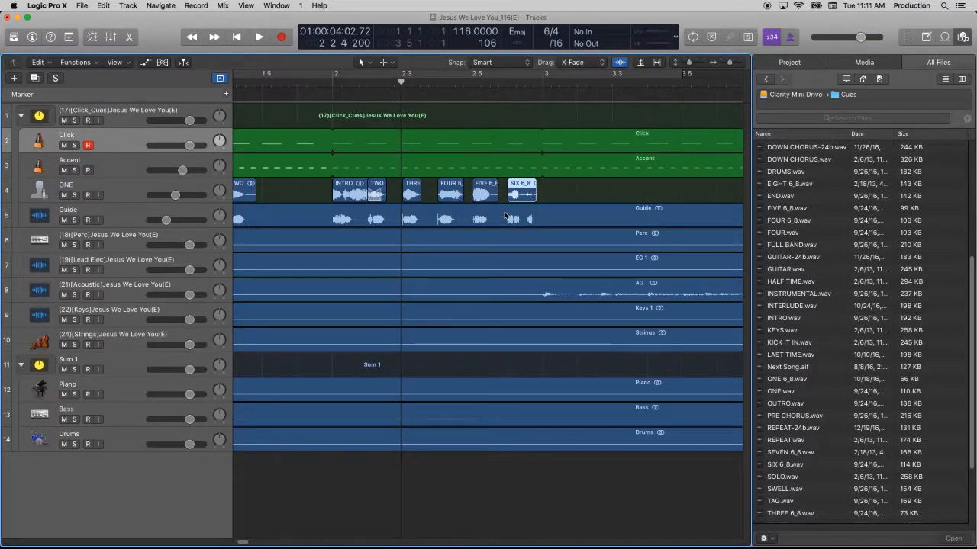
Step: Solo the ONE track and the Click_Cues stack, and play from the start of bar 2
{"action": "left_click", "coordinate": [74, 196]}
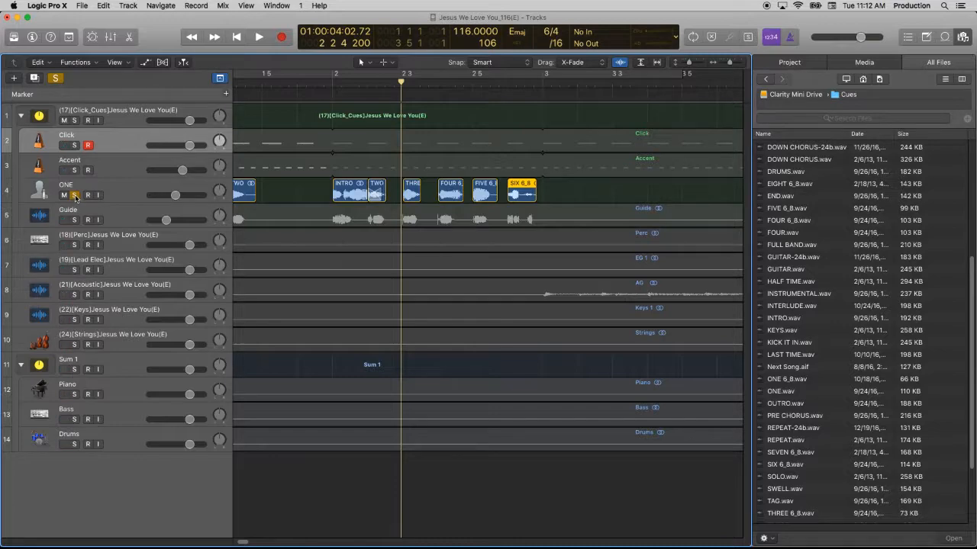
{"action": "left_click", "coordinate": [75, 120]}
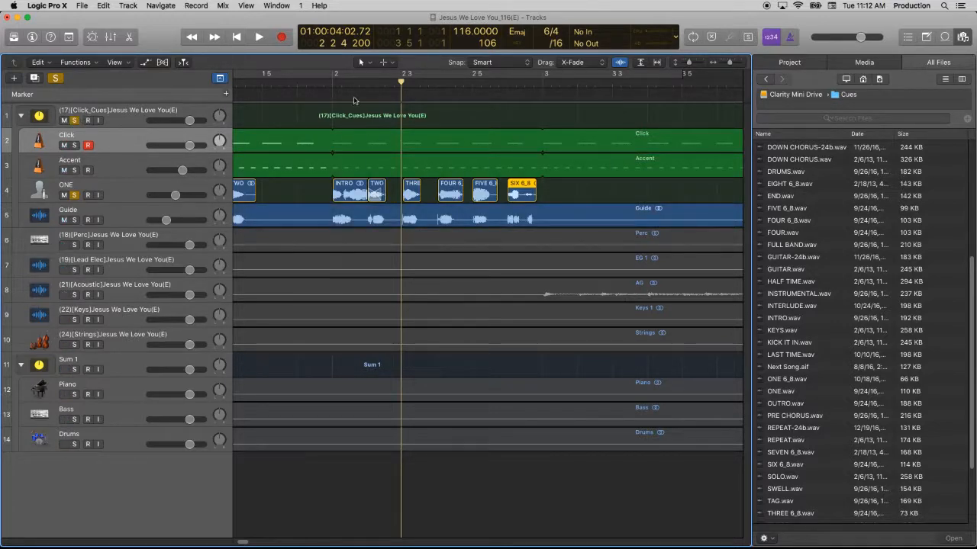
{"action": "left_click", "coordinate": [335, 84]}
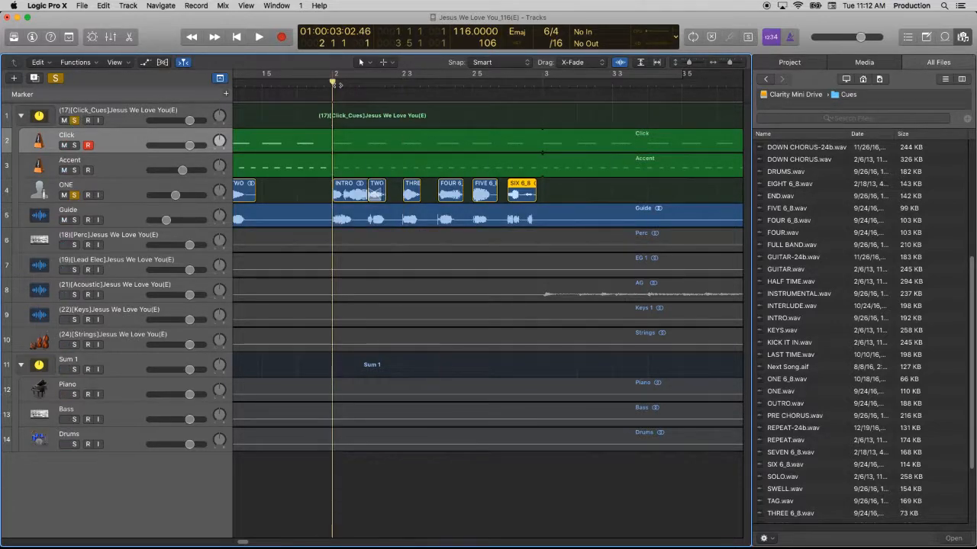
{"action": "key", "text": "space"}
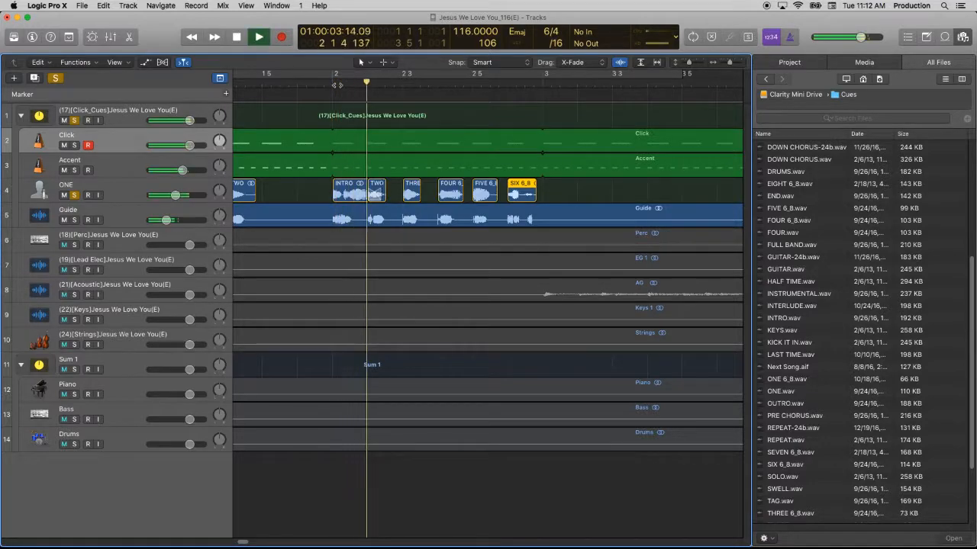
Step: Mute the Guide track and play the remaining count cues to the end of bar 2
{"action": "left_click", "coordinate": [65, 220]}
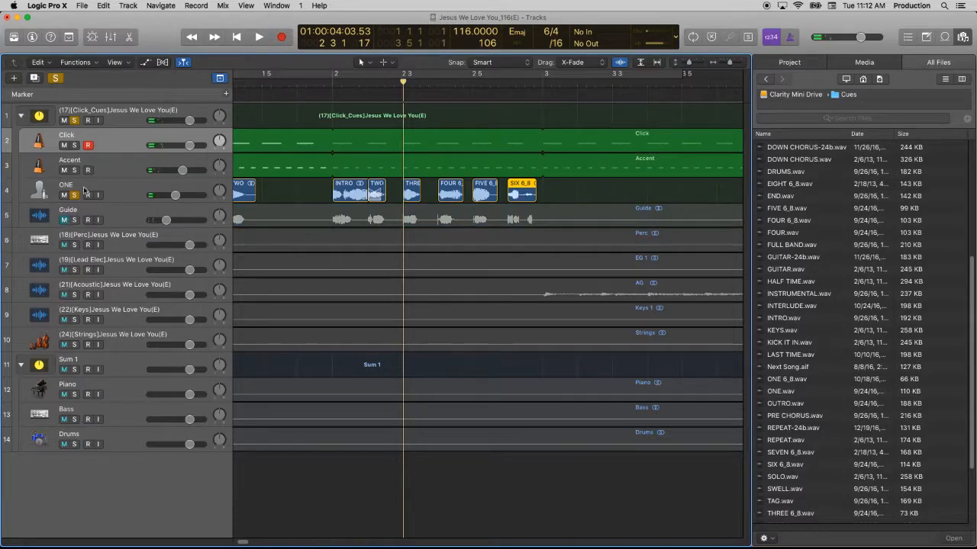
{"action": "key", "text": "space"}
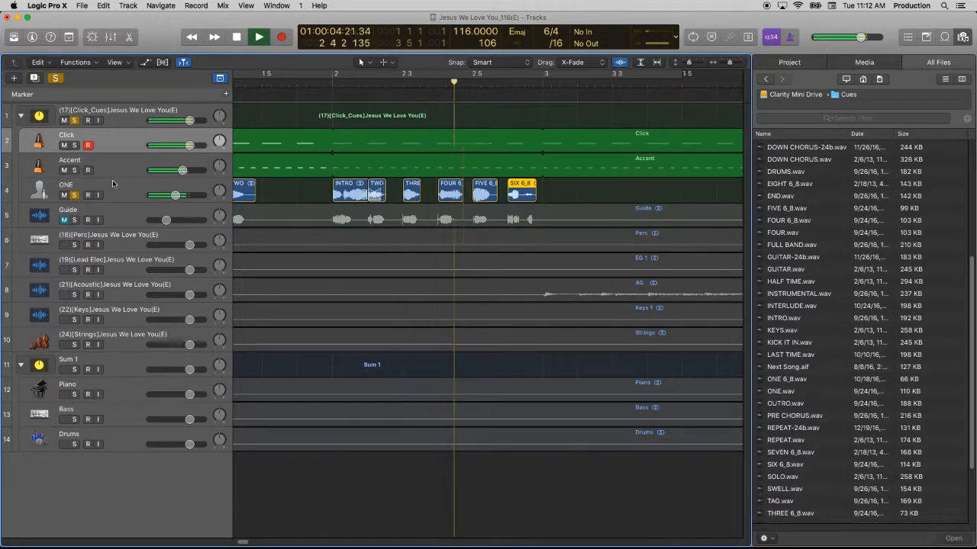
{"action": "key", "text": "space"}
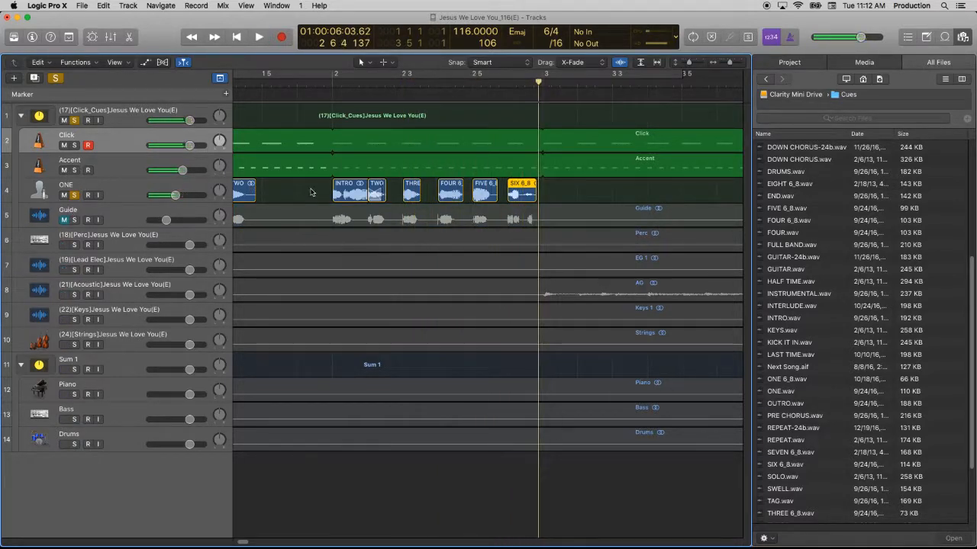
Step: Inspect the waveform of the SIX 6_8 region at beat 6 of bar 2 on the ONE track
{"action": "left_click_drag", "start_coordinate": [730, 63], "coordinate": [736, 67]}
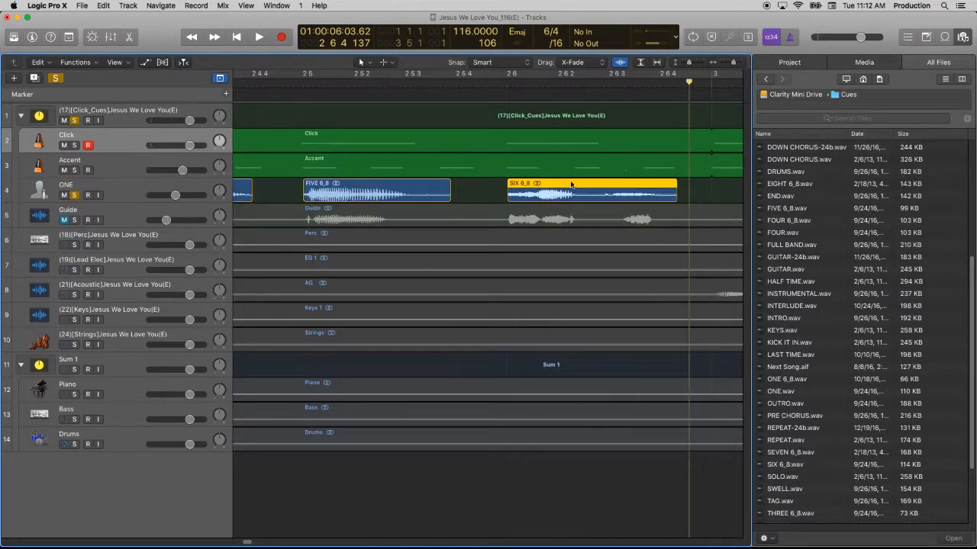
Step: Move the SIX 6_8 cue slightly earlier on the ONE track so it ends before bar 3, and play back the count-in
{"action": "left_click_drag", "start_coordinate": [540, 196], "coordinate": [515, 200]}
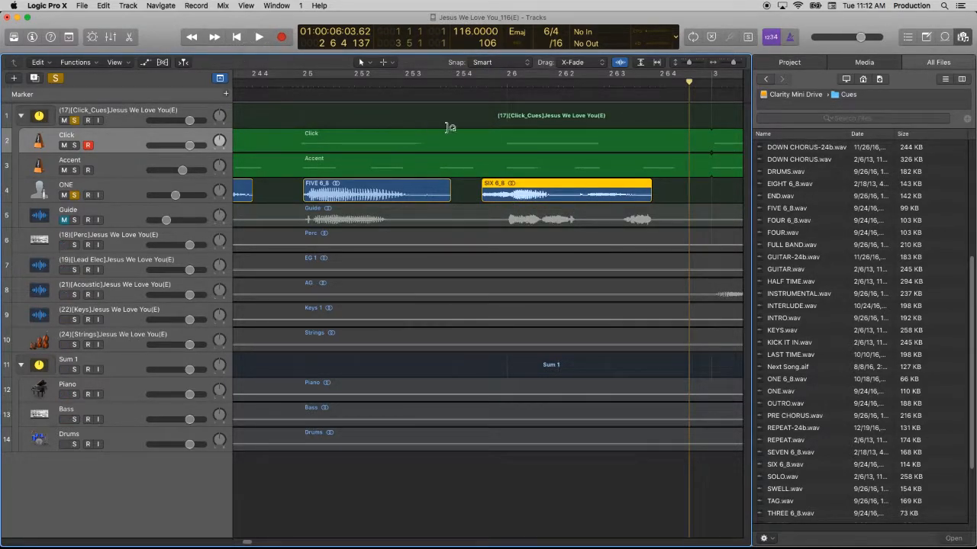
{"action": "left_click_drag", "start_coordinate": [734, 64], "coordinate": [730, 65]}
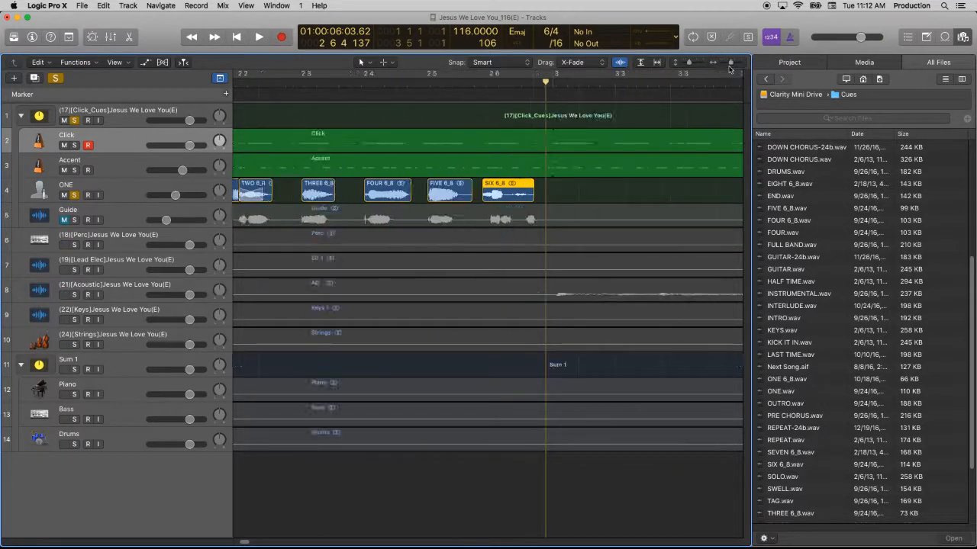
{"action": "left_click", "coordinate": [967, 37]}
{"action": "left_click_drag", "start_coordinate": [547, 79], "coordinate": [267, 103]}
{"action": "key", "text": "space"}
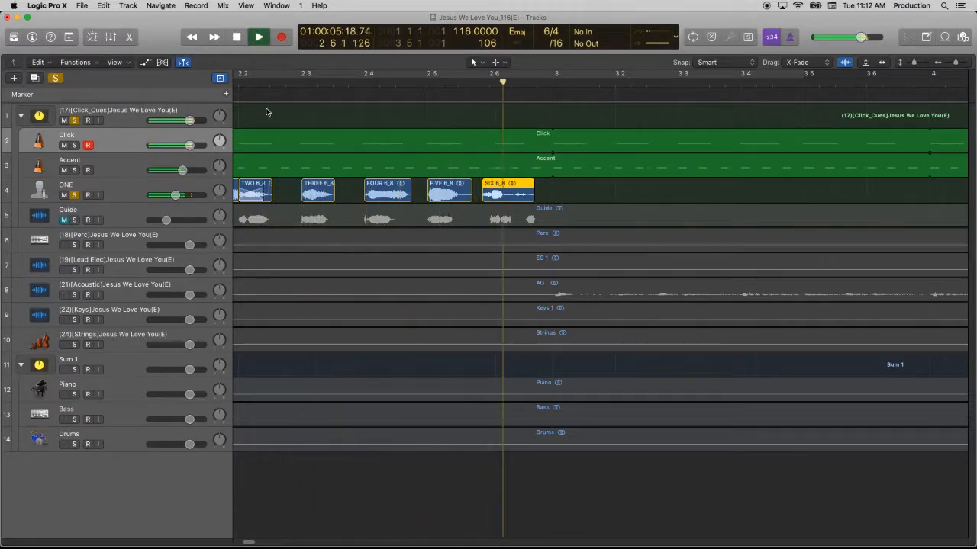
{"action": "key", "text": "space"}
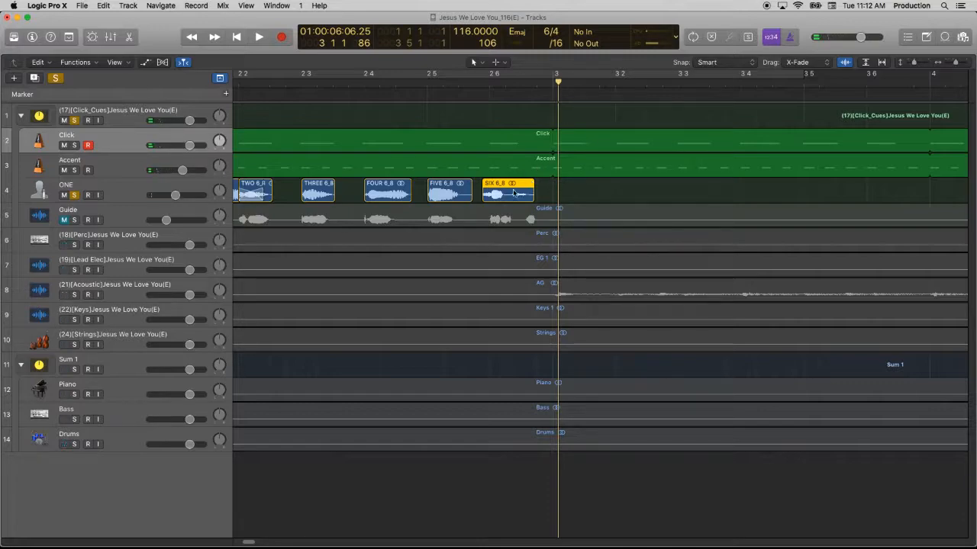
Step: Add a marker at bar 2 and name it Intro
{"action": "left_click_drag", "start_coordinate": [956, 67], "coordinate": [952, 68]}
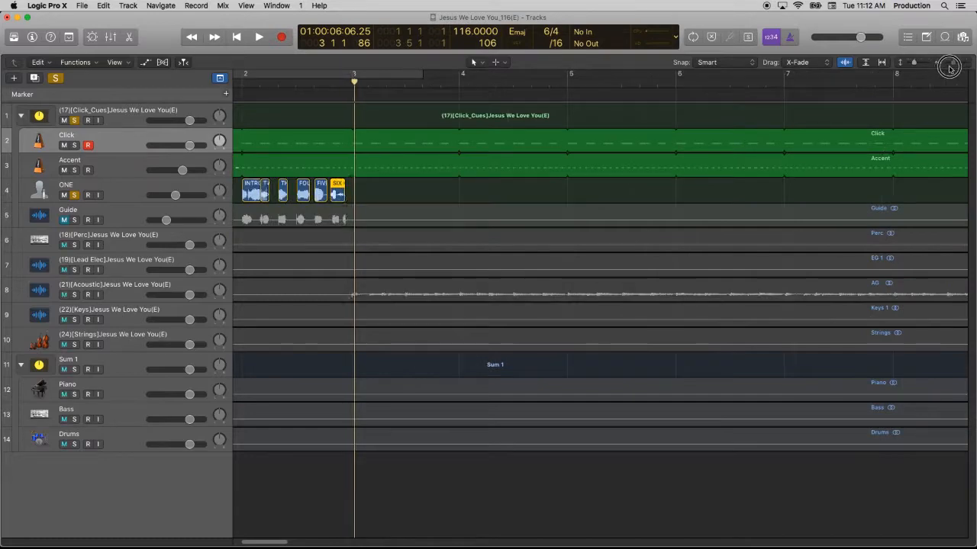
{"action": "left_click_drag", "start_coordinate": [266, 543], "coordinate": [240, 542]}
{"action": "left_click", "coordinate": [362, 81]}
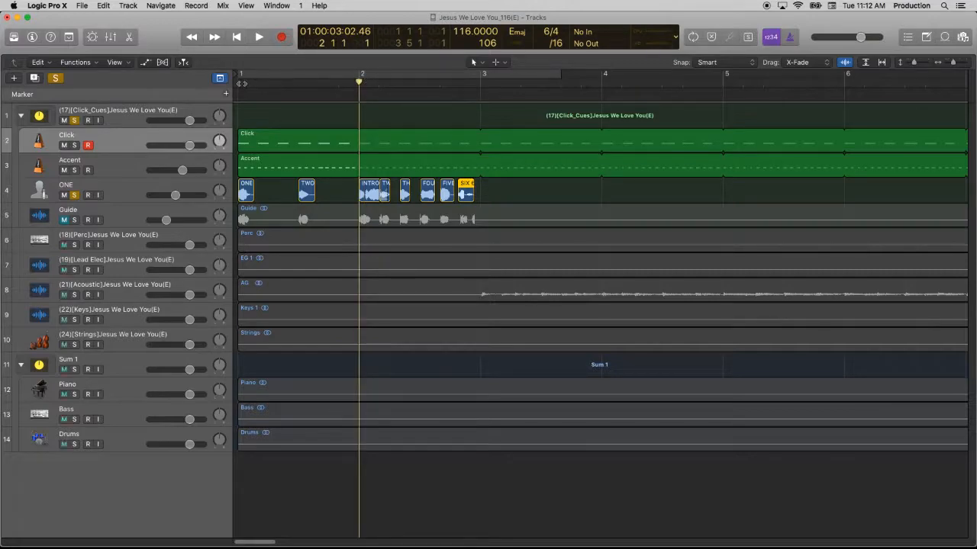
{"action": "left_click", "coordinate": [225, 94]}
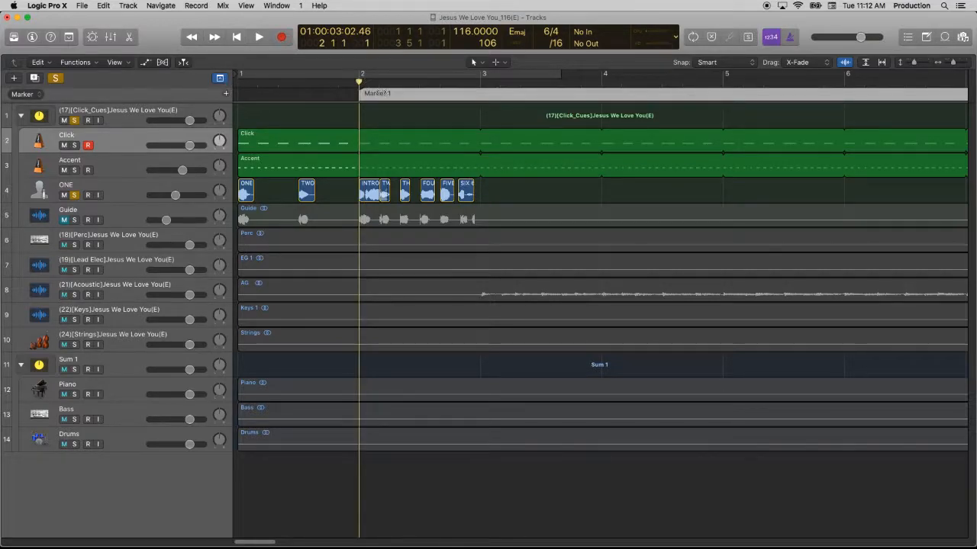
{"action": "double_click", "coordinate": [382, 93]}
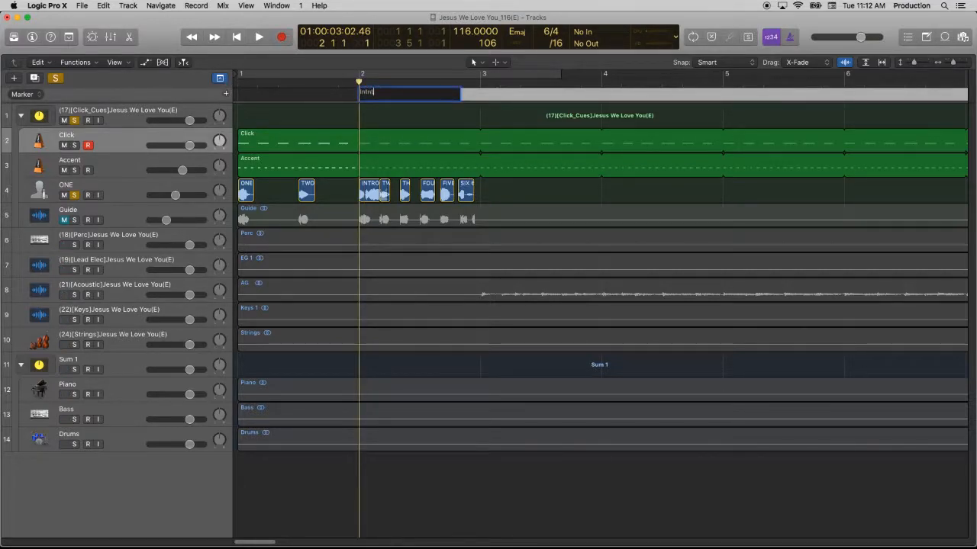
{"action": "key", "text": "Return"}
Step: Add a marker at bar 1 and name it [Start]
{"action": "left_click_drag", "start_coordinate": [363, 81], "coordinate": [222, 90]}
{"action": "left_click", "coordinate": [225, 93]}
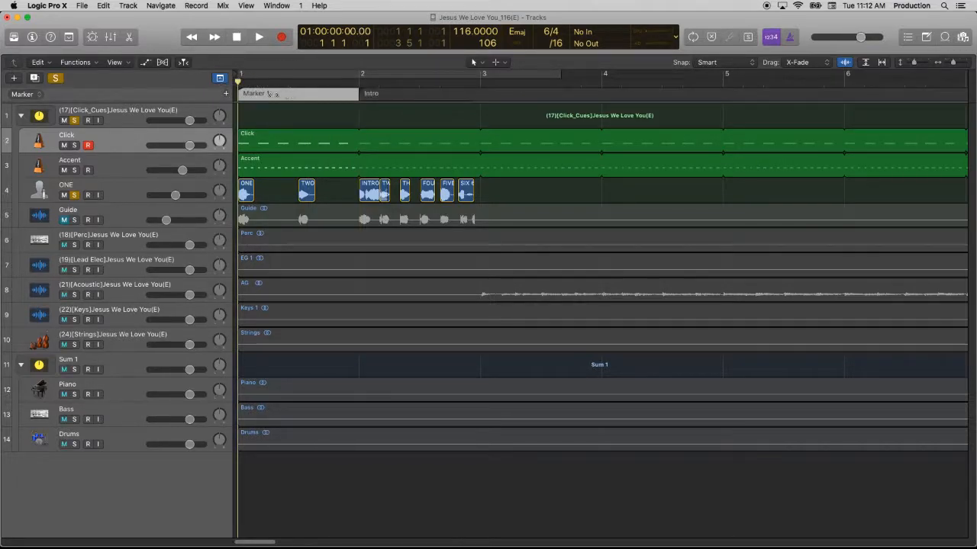
{"action": "double_click", "coordinate": [264, 93]}
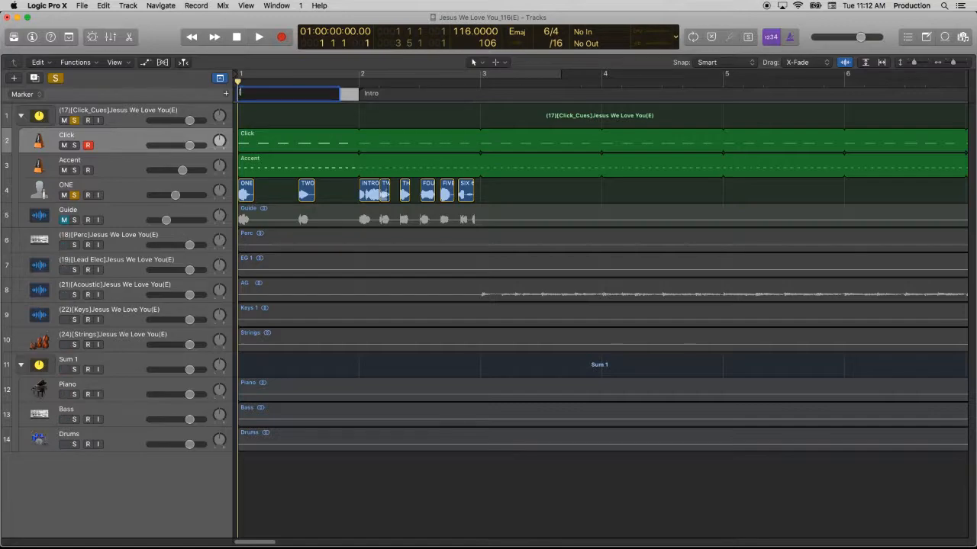
{"action": "type", "text": "[Start]"}
{"action": "key", "text": "Return"}
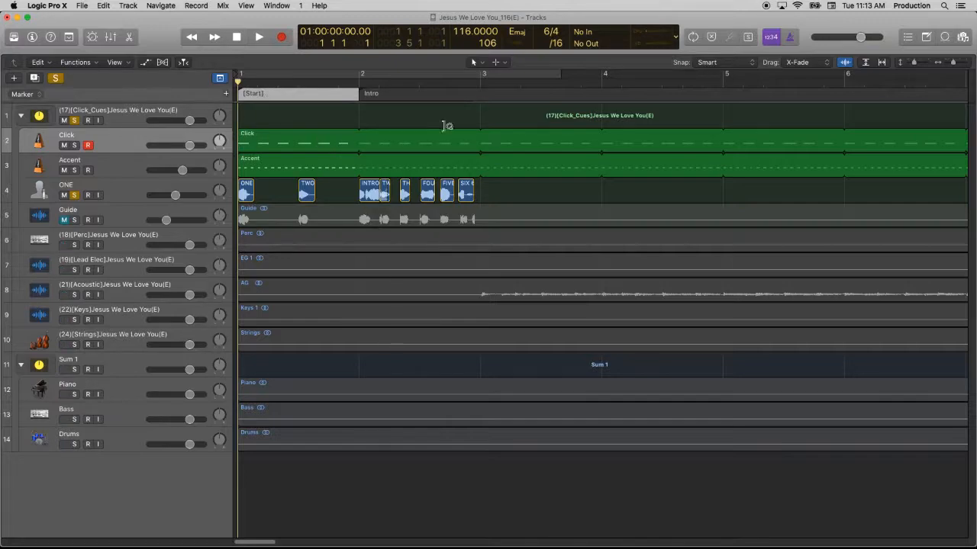
Step: Turn off solo on the Click_Cues stack and the ONE track, and unmute the Guide track
{"action": "left_click_drag", "start_coordinate": [262, 545], "coordinate": [312, 546]}
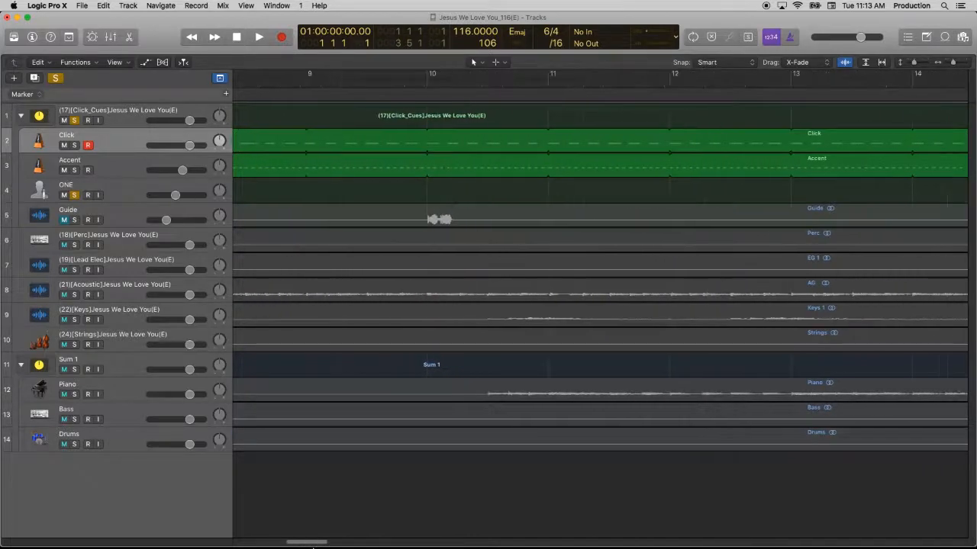
{"action": "left_click", "coordinate": [73, 121]}
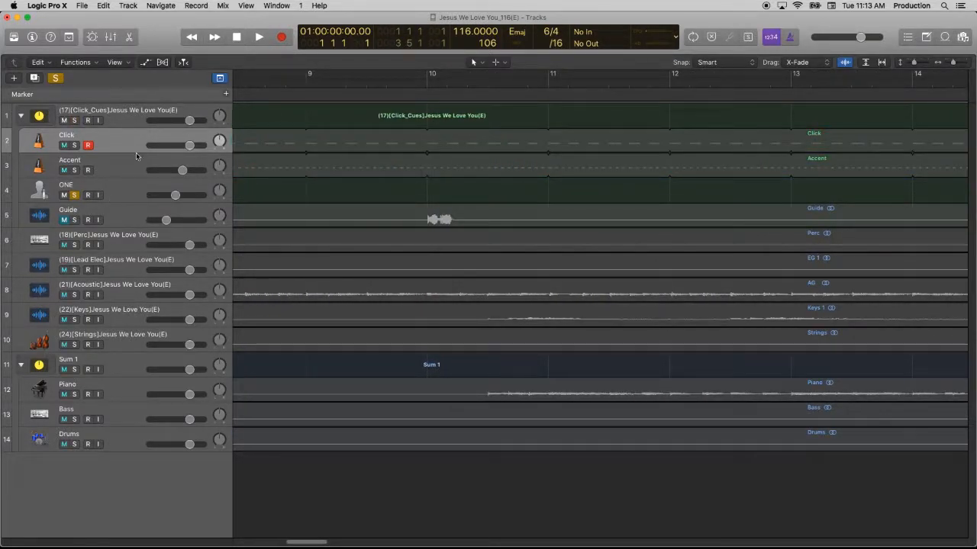
{"action": "left_click", "coordinate": [74, 194]}
{"action": "left_click", "coordinate": [64, 219]}
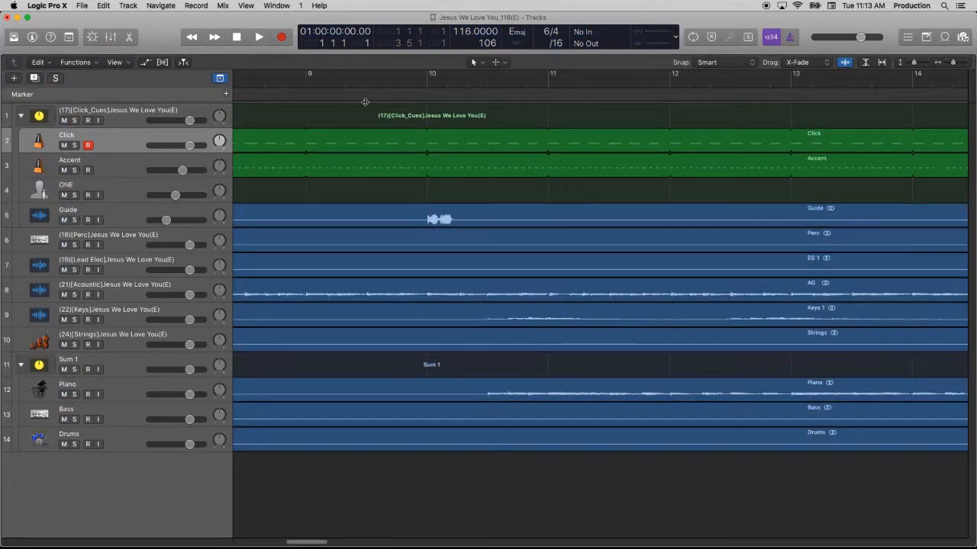
Step: Play the song from bar 10 to hear the spoken cue on the Guide track
{"action": "left_click", "coordinate": [427, 84]}
{"action": "key", "text": "space"}
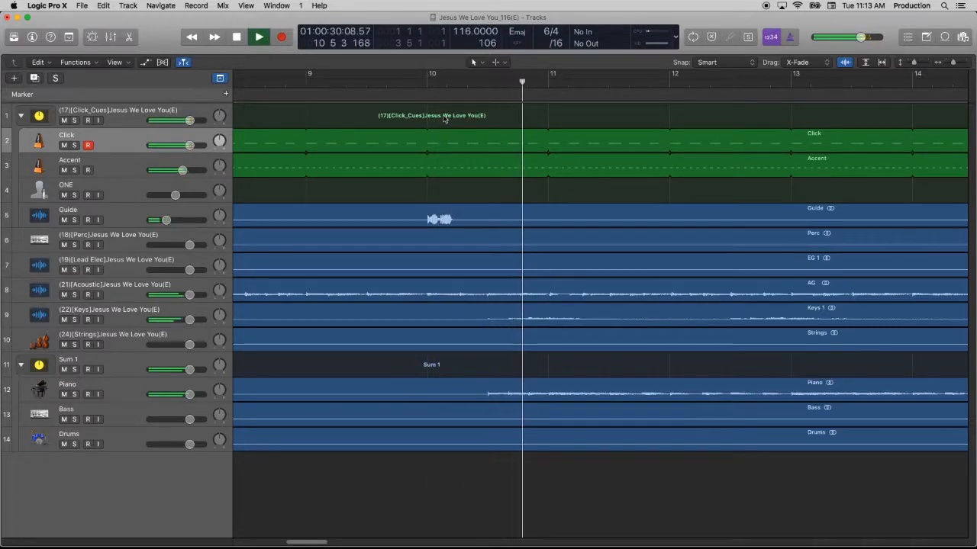
{"action": "key", "text": "space"}
Step: Place the VERSE.wav cue from the Cues folder on the ONE track at bar 10
{"action": "left_click", "coordinate": [428, 82]}
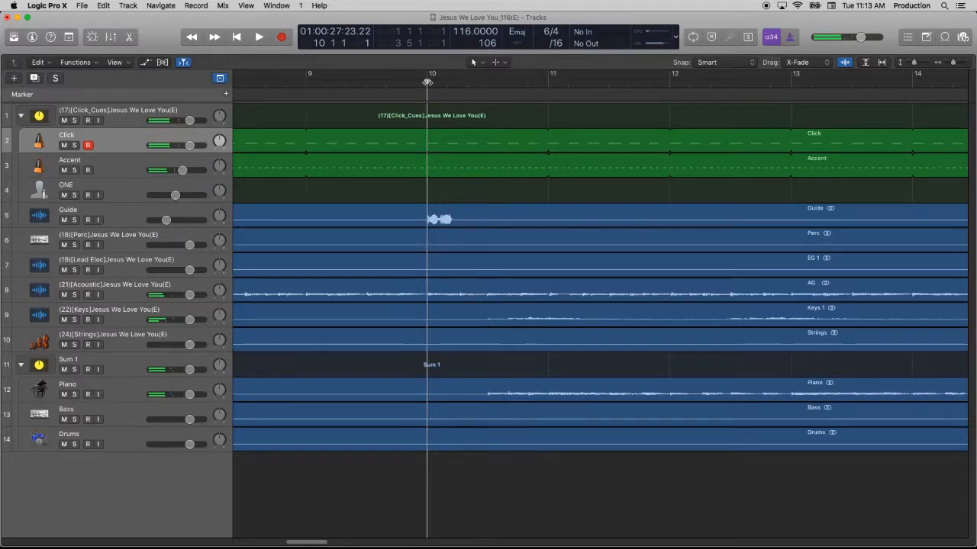
{"action": "left_click", "coordinate": [963, 36]}
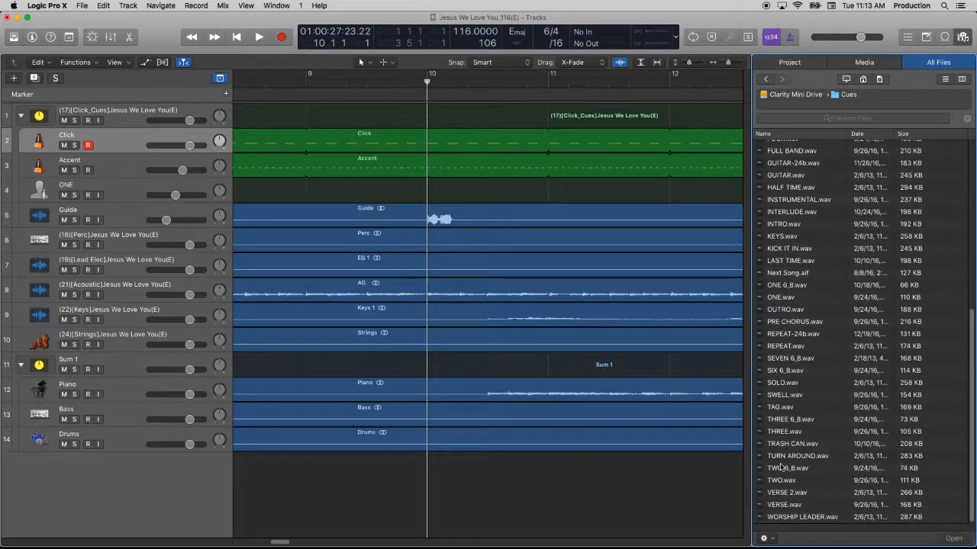
{"action": "left_click_drag", "start_coordinate": [777, 506], "coordinate": [438, 191]}
Step: Copy the TWO through SIX 6_8 count cues following the INTRO cue in bar 2 of the ONE track
{"action": "left_click_drag", "start_coordinate": [280, 542], "coordinate": [242, 542]}
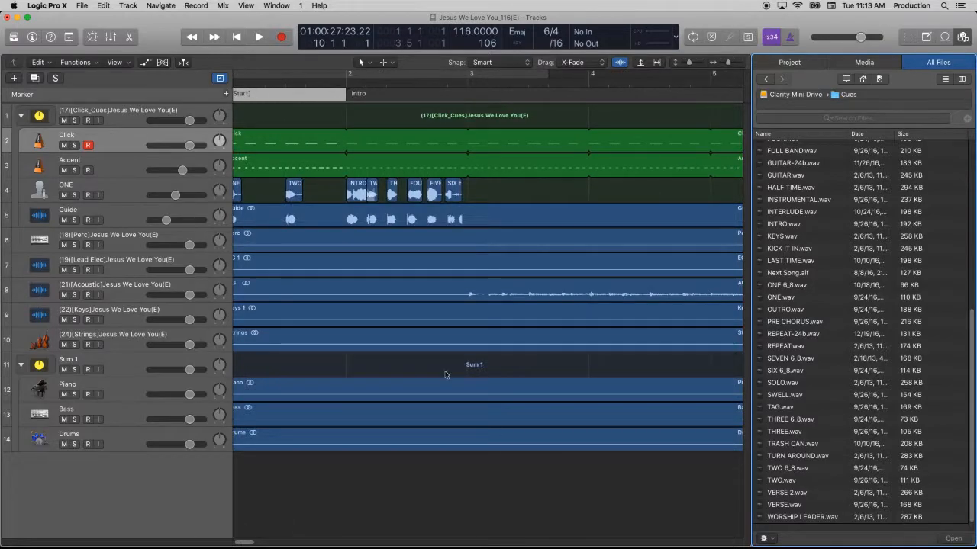
{"action": "left_click_drag", "start_coordinate": [497, 189], "coordinate": [374, 193]}
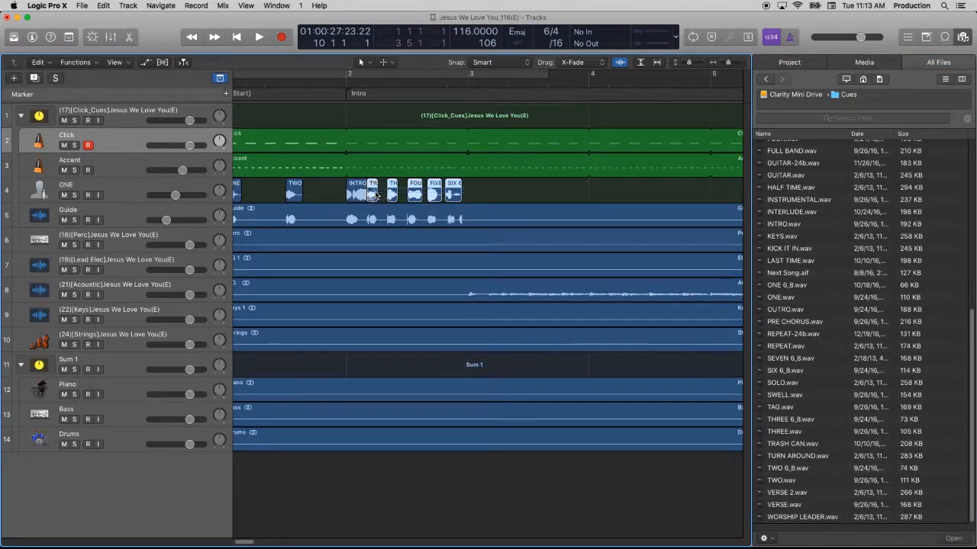
{"action": "right_click", "coordinate": [375, 191]}
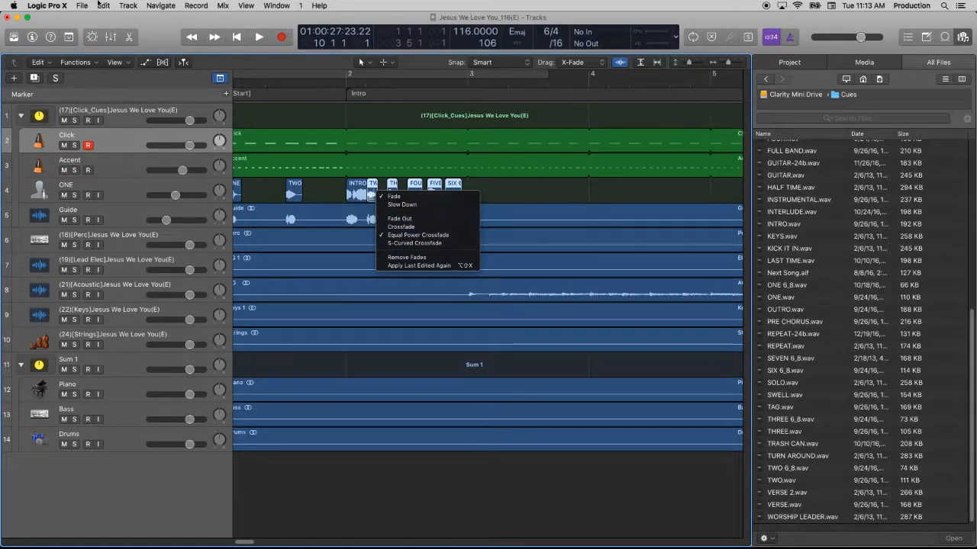
{"action": "left_click", "coordinate": [100, 5]}
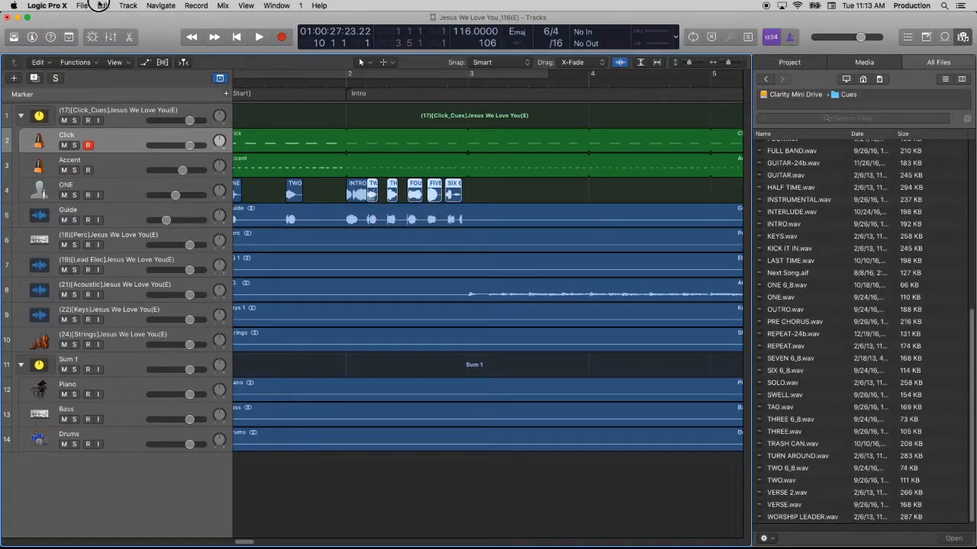
{"action": "left_click", "coordinate": [103, 6]}
{"action": "left_click", "coordinate": [112, 71]}
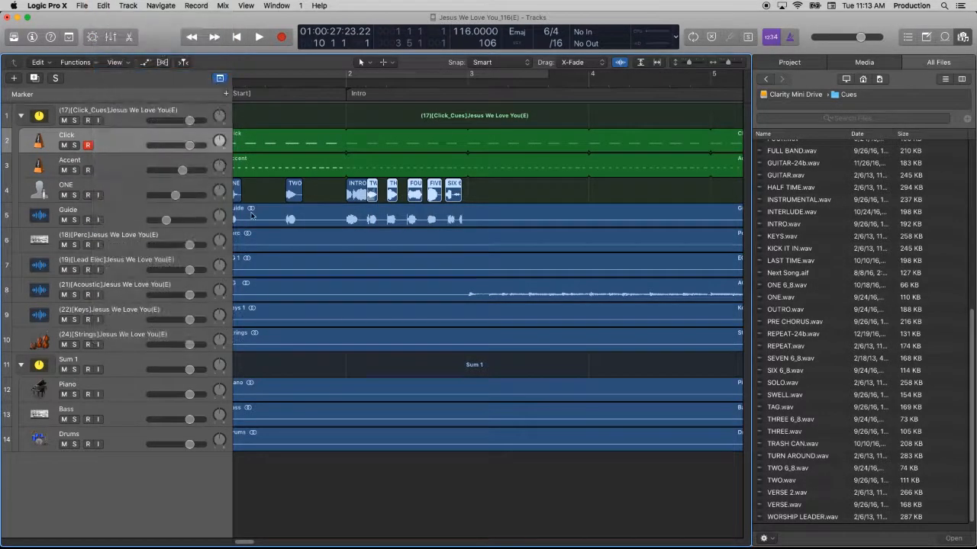
Step: Try to paste the copied count cues at beat 2 of bar 10 with the Click track selected, and undo the paste
{"action": "left_click_drag", "start_coordinate": [245, 545], "coordinate": [266, 543]}
{"action": "key", "text": "super+v"}
{"action": "left_click", "coordinate": [472, 80]}
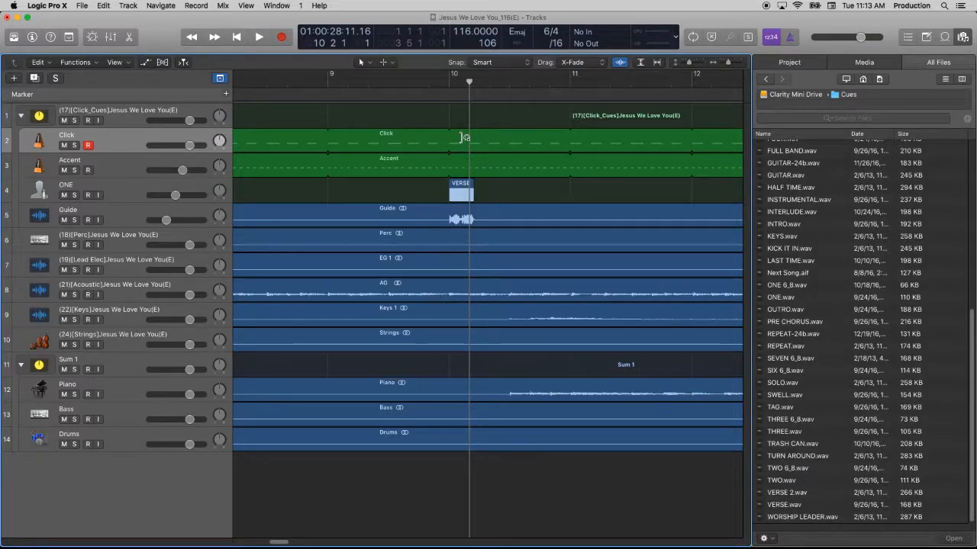
{"action": "key", "text": "super+v"}
{"action": "key", "text": "super+z"}
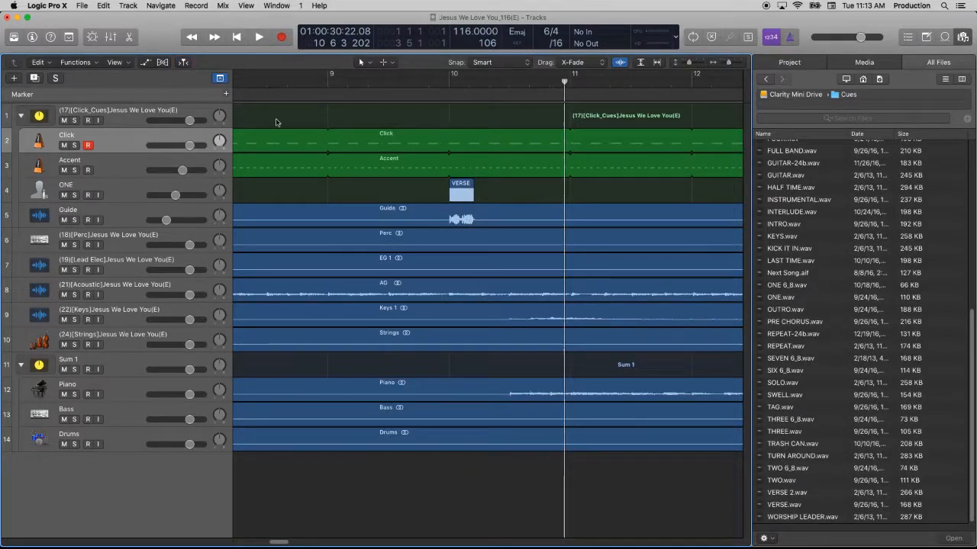
Step: Paste the copied count cues onto the ONE track at beat 2 of bar 10, and play back from bar 10
{"action": "left_click", "coordinate": [126, 194]}
{"action": "left_click", "coordinate": [473, 81]}
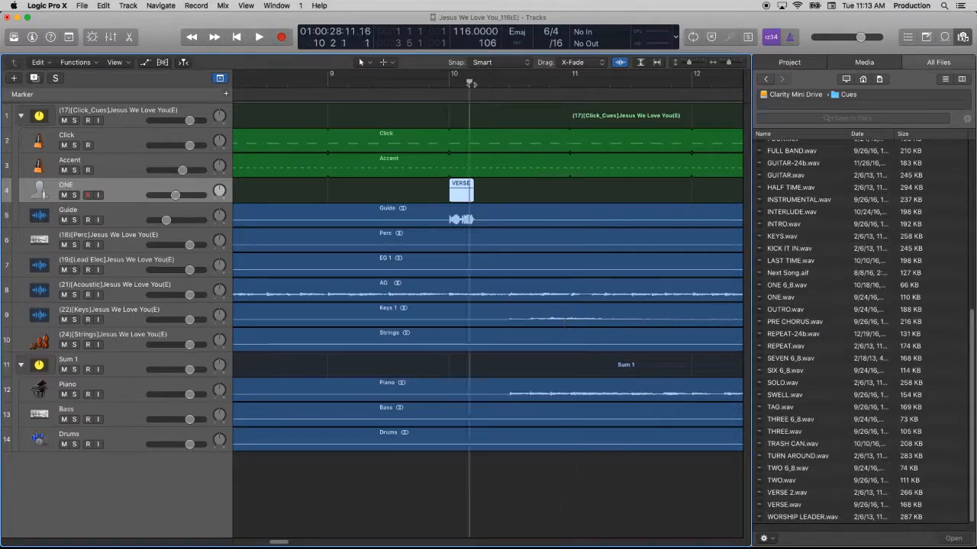
{"action": "left_click", "coordinate": [469, 82]}
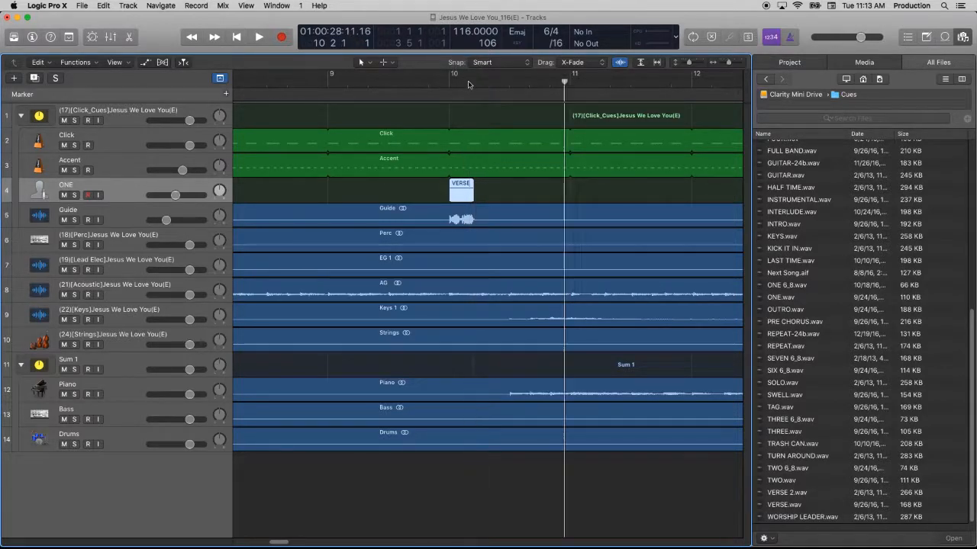
{"action": "key", "text": "super+v"}
{"action": "left_click", "coordinate": [450, 82]}
{"action": "key", "text": "space"}
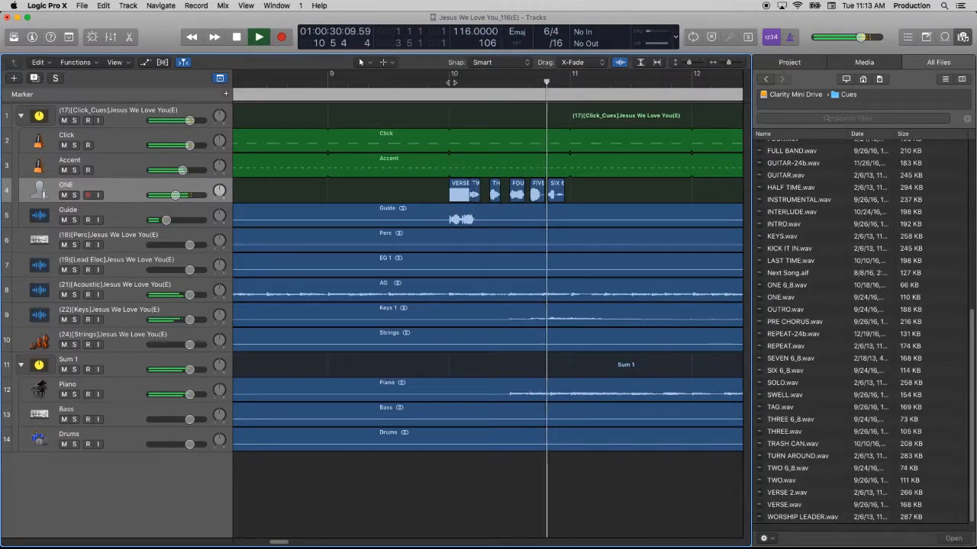
{"action": "key", "text": "space"}
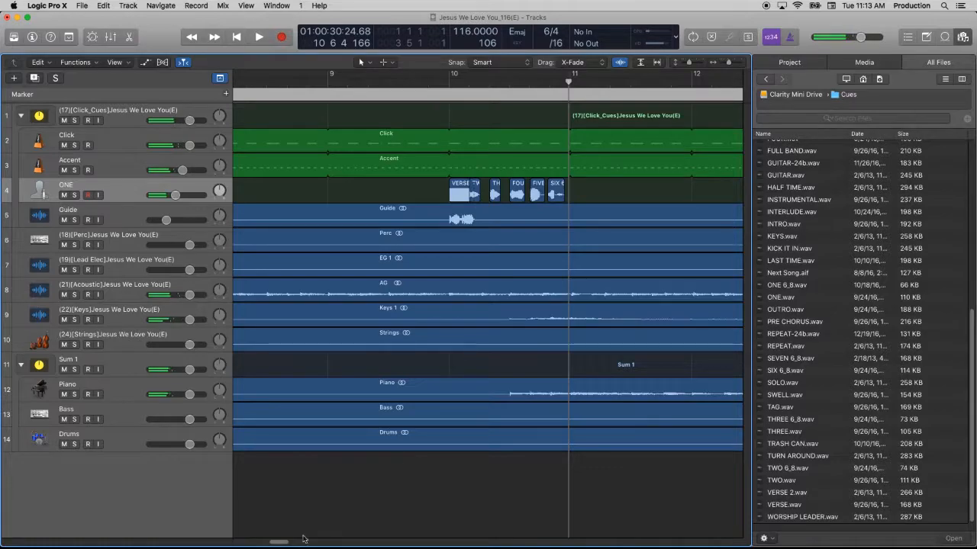
Step: Add a marker at bar 10 and name it Verse
{"action": "left_click", "coordinate": [448, 81]}
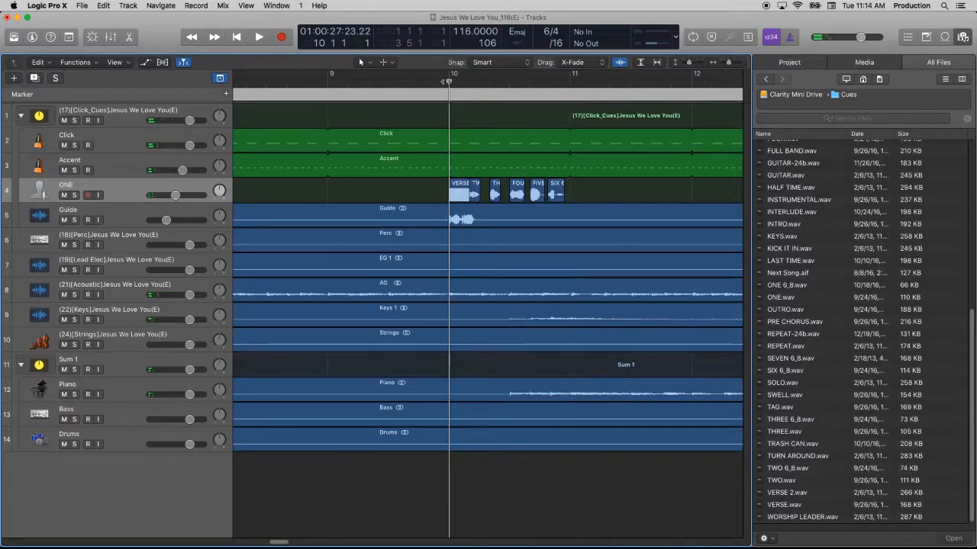
{"action": "left_click", "coordinate": [227, 94]}
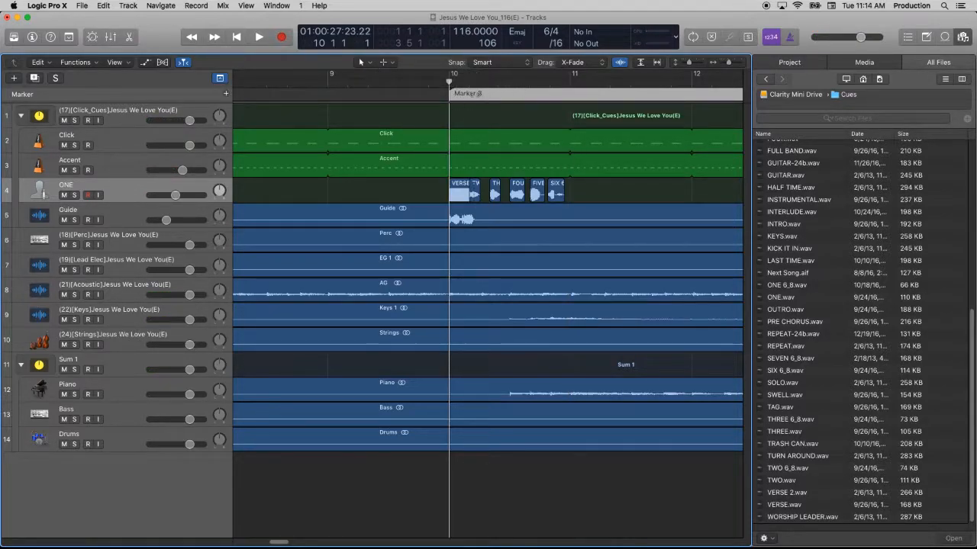
{"action": "double_click", "coordinate": [473, 91]}
{"action": "type", "text": "Verse"}
{"action": "key", "text": "Return"}
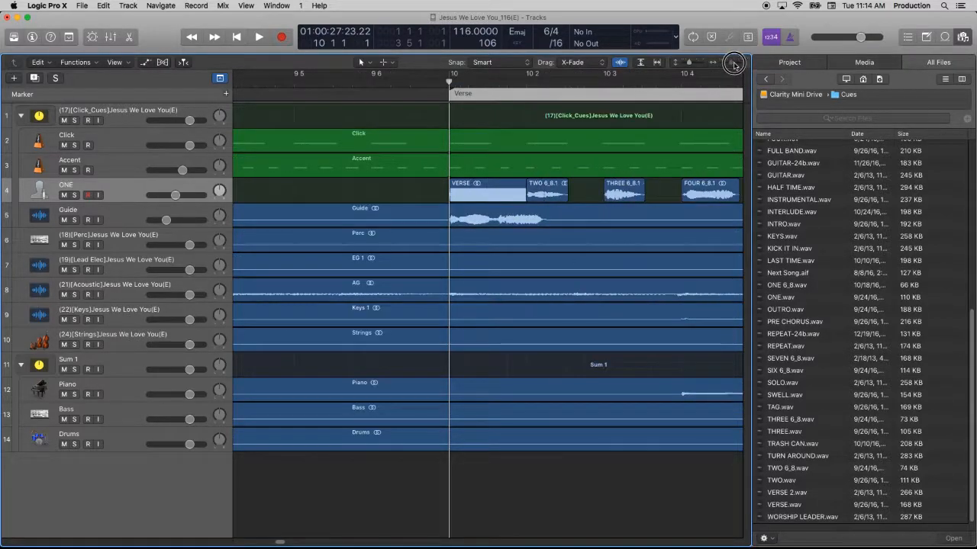
Step: Add a marker at bar 17, where the next Guide cue starts, and name it PreChorus
{"action": "left_click_drag", "start_coordinate": [729, 64], "coordinate": [727, 67]}
{"action": "double_click", "coordinate": [594, 86]}
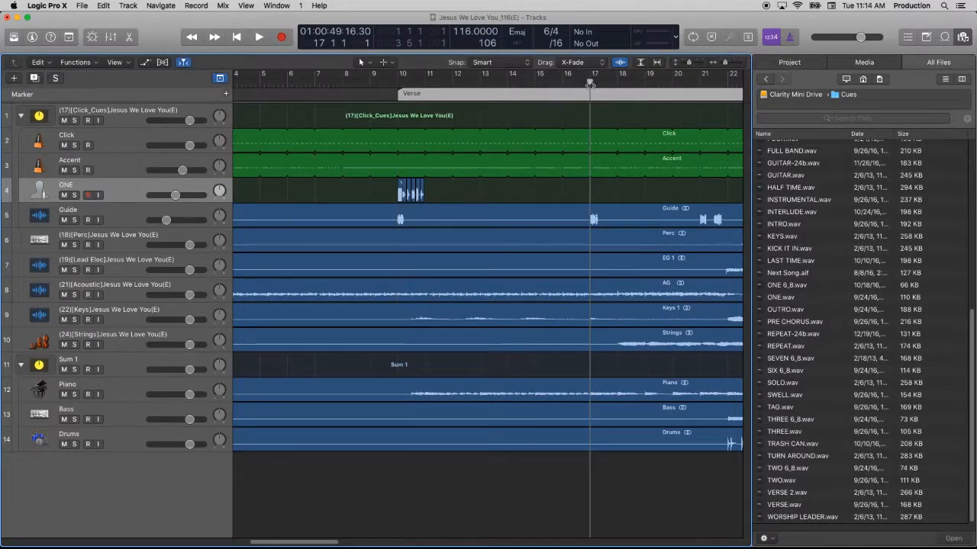
{"action": "left_click_drag", "start_coordinate": [598, 82], "coordinate": [591, 83]}
{"action": "left_click", "coordinate": [226, 94]}
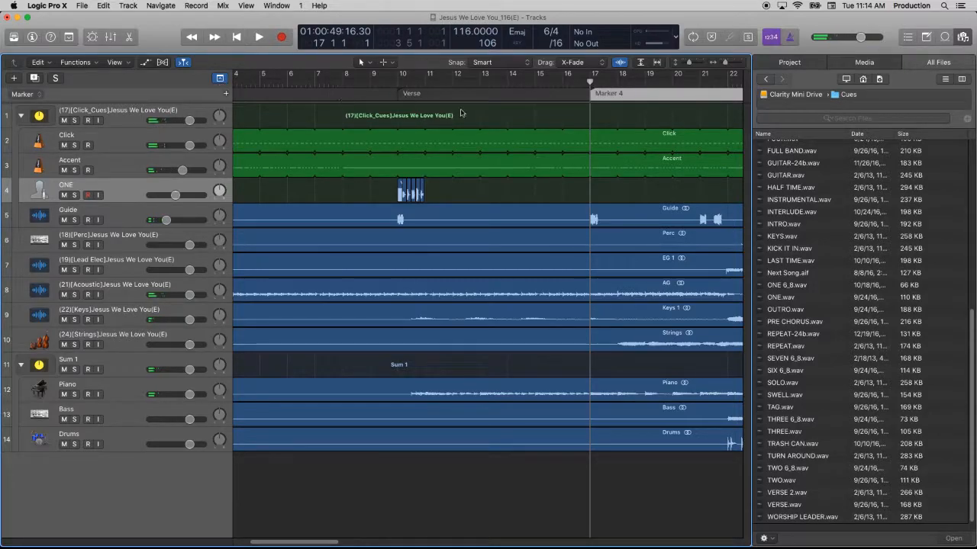
{"action": "double_click", "coordinate": [625, 93]}
{"action": "type", "text": "F"}
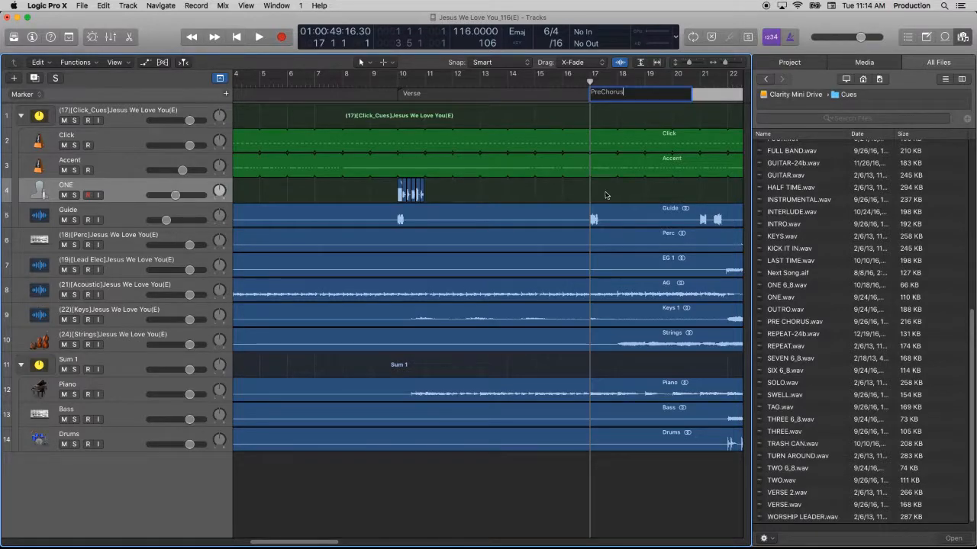
{"action": "key", "text": "Return"}
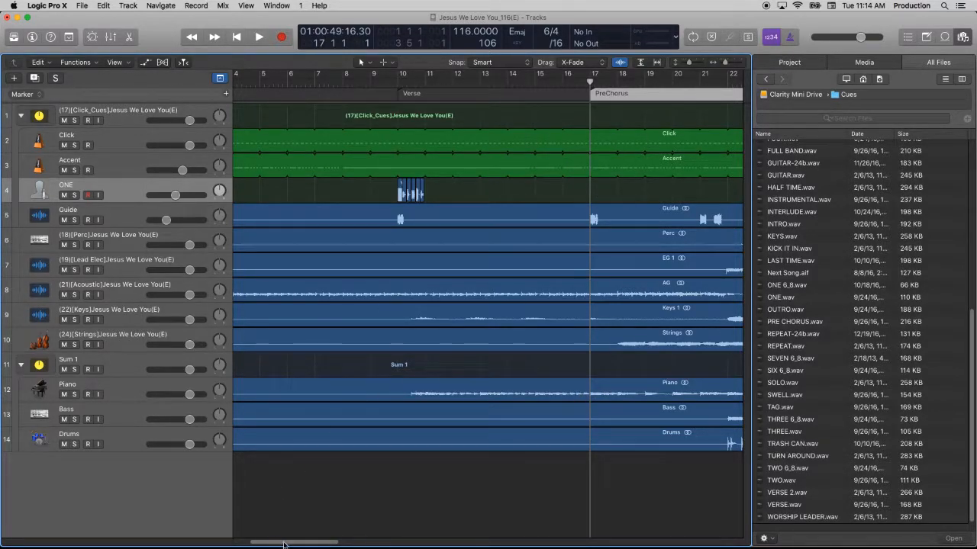
Step: Open the recent project Jesus We Love You.logicx and turn off the solo on its Click and Accent tracks
{"action": "scroll", "coordinate": [287, 542], "scroll_direction": "left", "scroll_amount": 3}
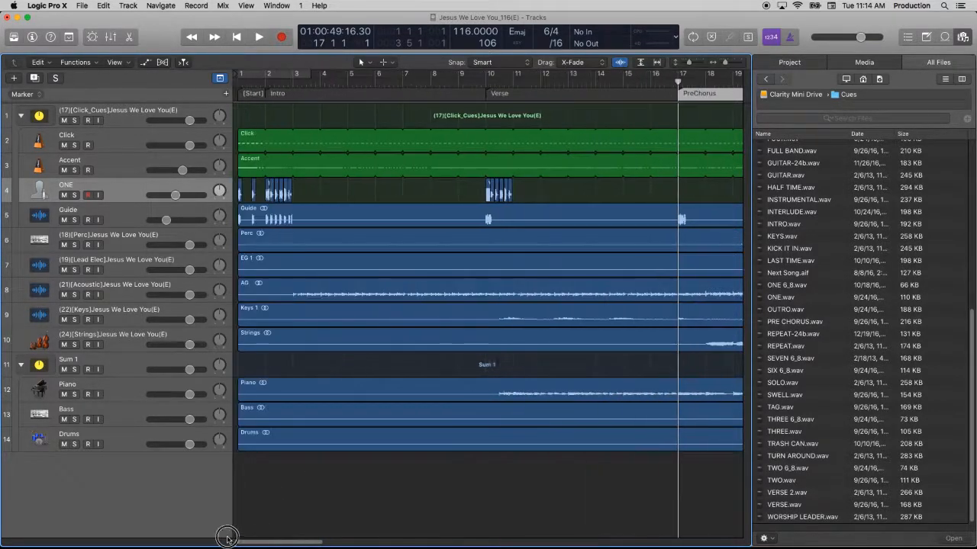
{"action": "left_click", "coordinate": [86, 5]}
{"action": "mouse_move", "coordinate": [105, 46]}
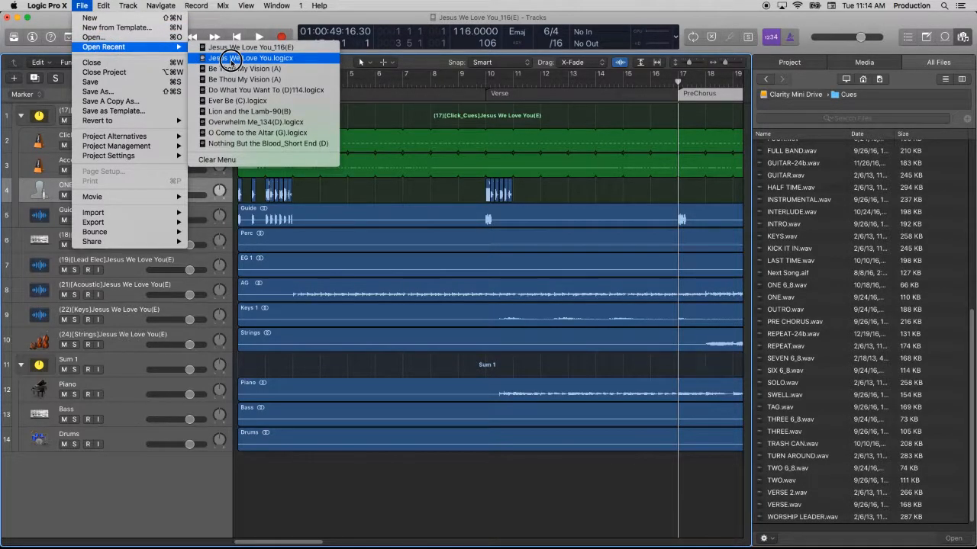
{"action": "left_click", "coordinate": [278, 59]}
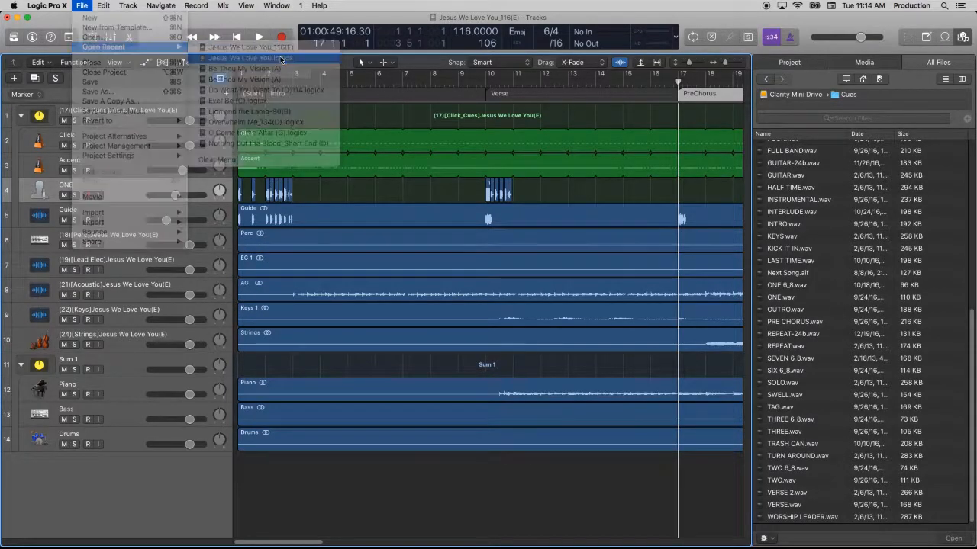
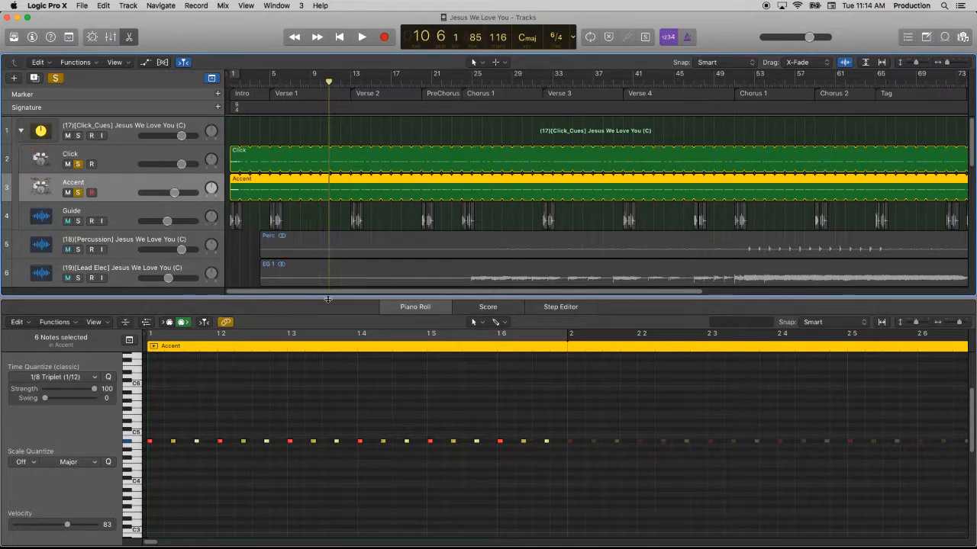
{"action": "left_click", "coordinate": [56, 78]}
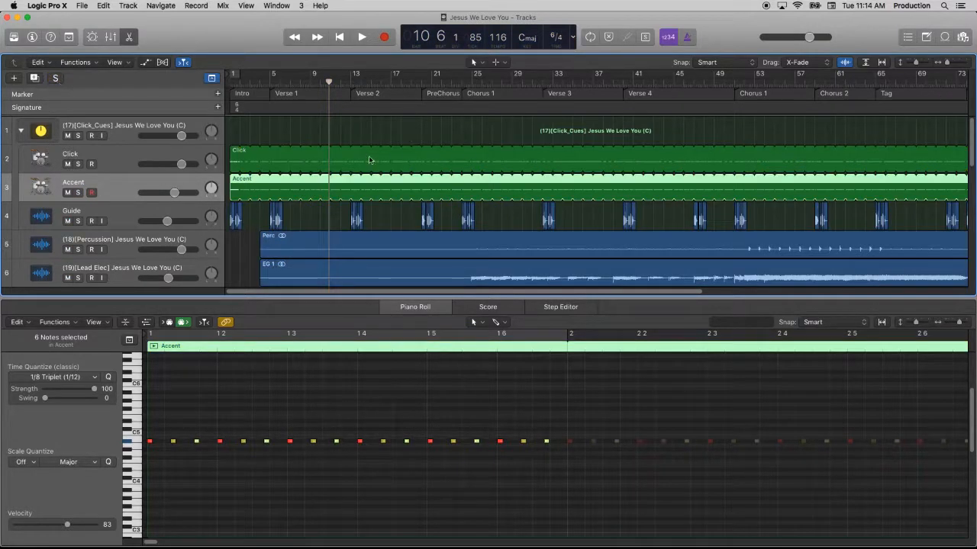
Step: Look through the project's tracks down to Drums, inspect the PhilSynth pad region's notes, and play it briefly from bar 10
{"action": "scroll", "coordinate": [383, 128], "scroll_direction": "down", "scroll_amount": 8}
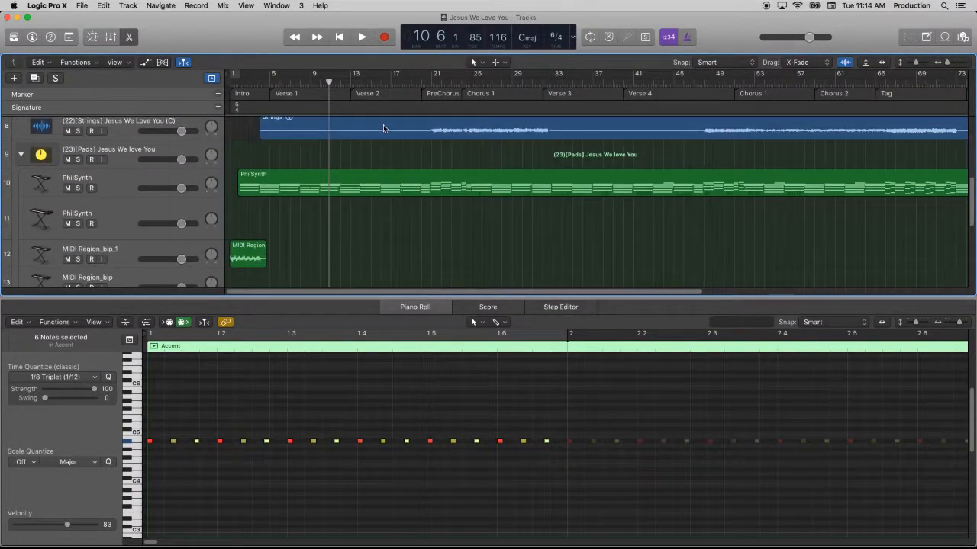
{"action": "scroll", "coordinate": [383, 129], "scroll_direction": "down", "scroll_amount": 6}
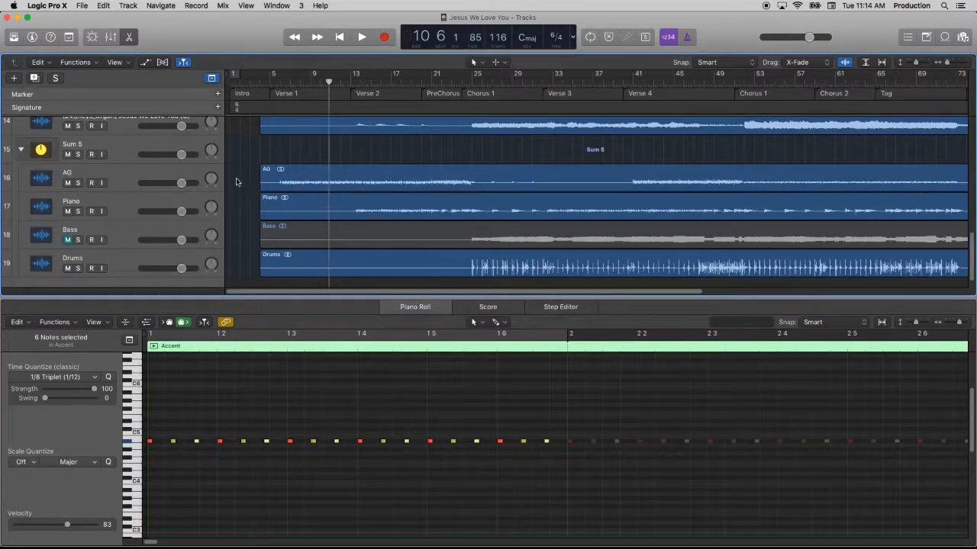
{"action": "scroll", "coordinate": [232, 237], "scroll_direction": "up", "scroll_amount": 5}
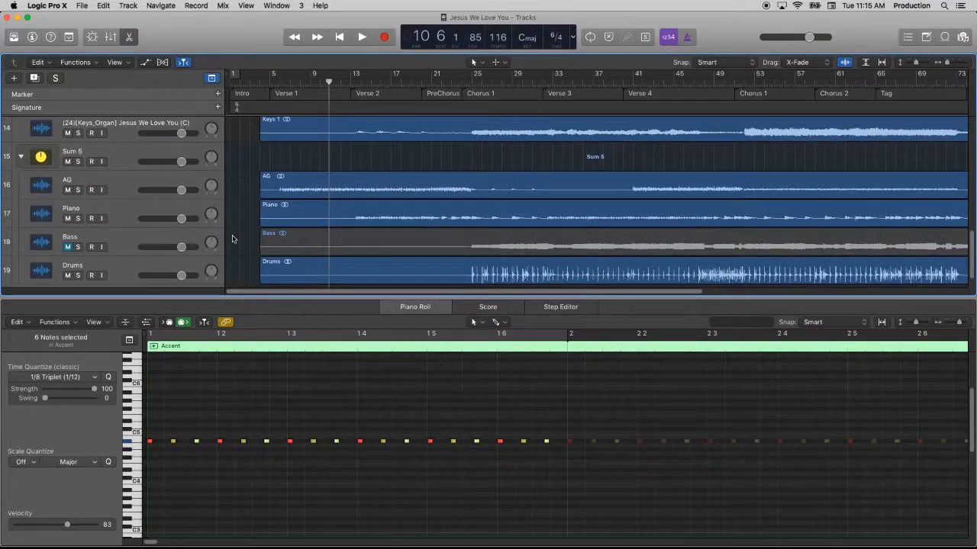
{"action": "scroll", "coordinate": [235, 241], "scroll_direction": "up", "scroll_amount": 5}
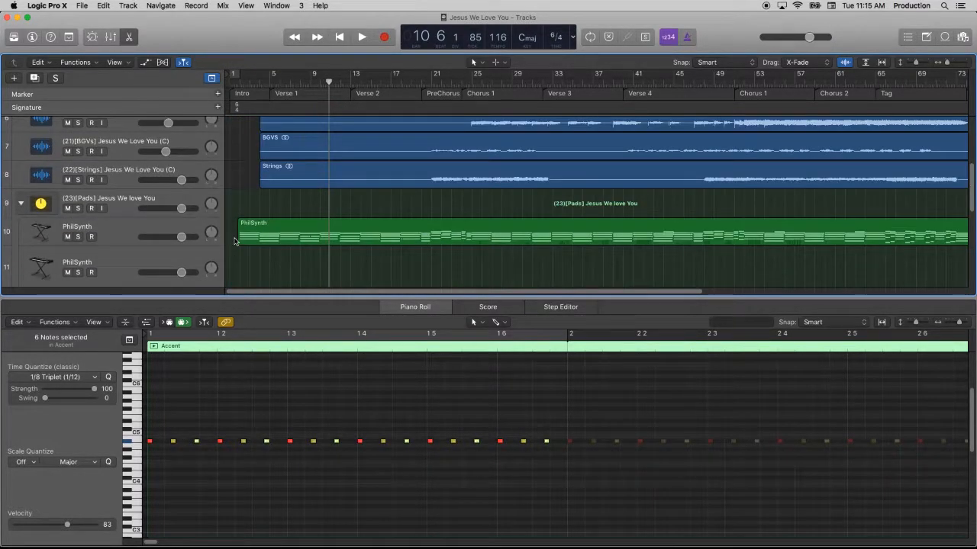
{"action": "left_click", "coordinate": [311, 201]}
{"action": "left_click", "coordinate": [299, 237]}
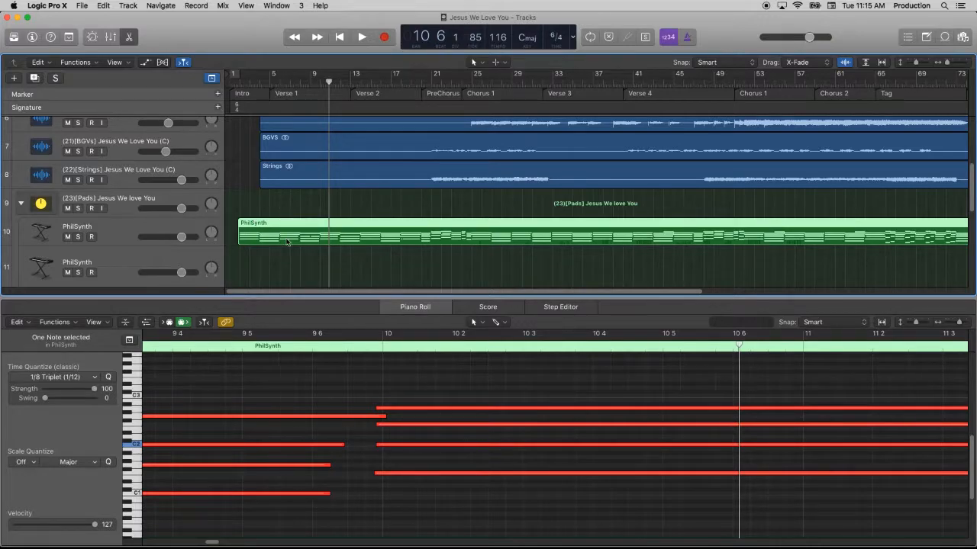
{"action": "key", "text": "space"}
{"action": "key", "text": "space"}
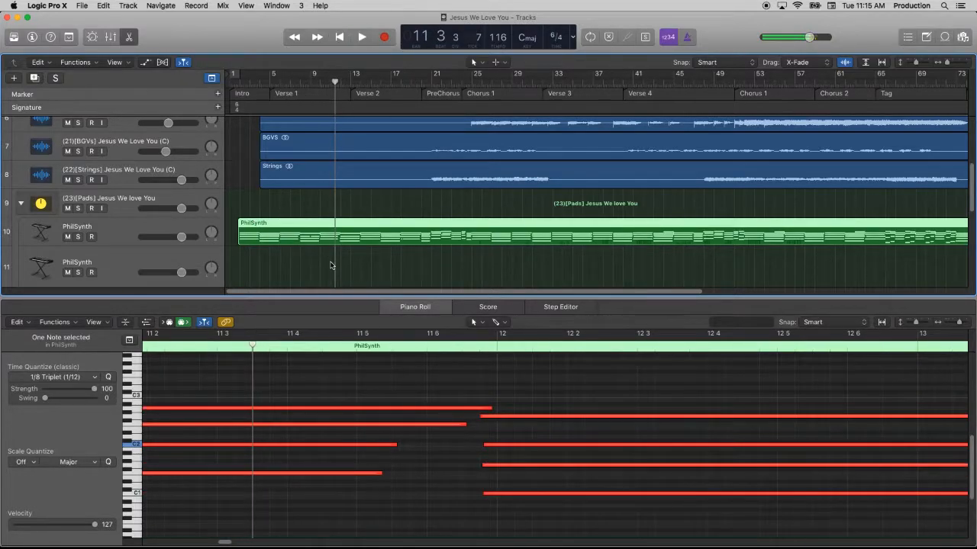
{"action": "left_click", "coordinate": [320, 266]}
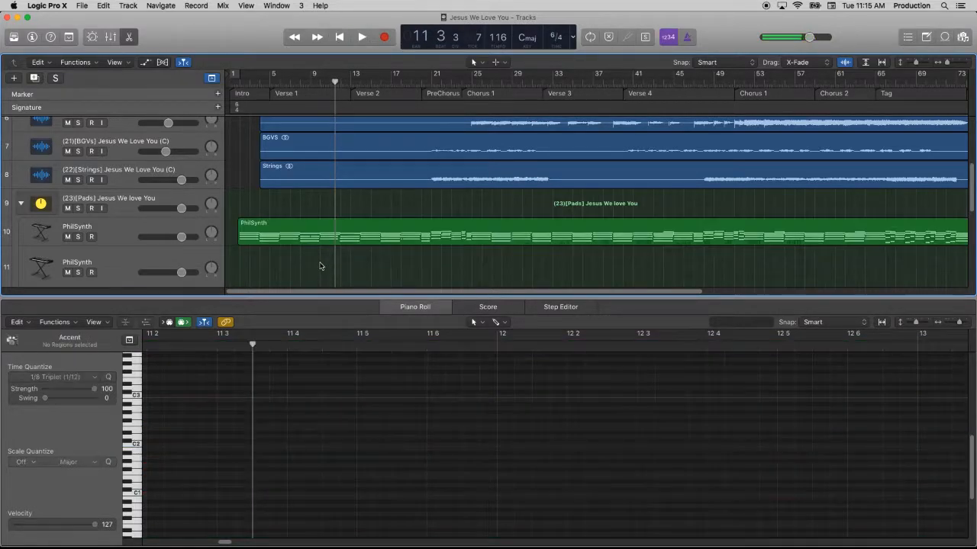
{"action": "left_click", "coordinate": [285, 228]}
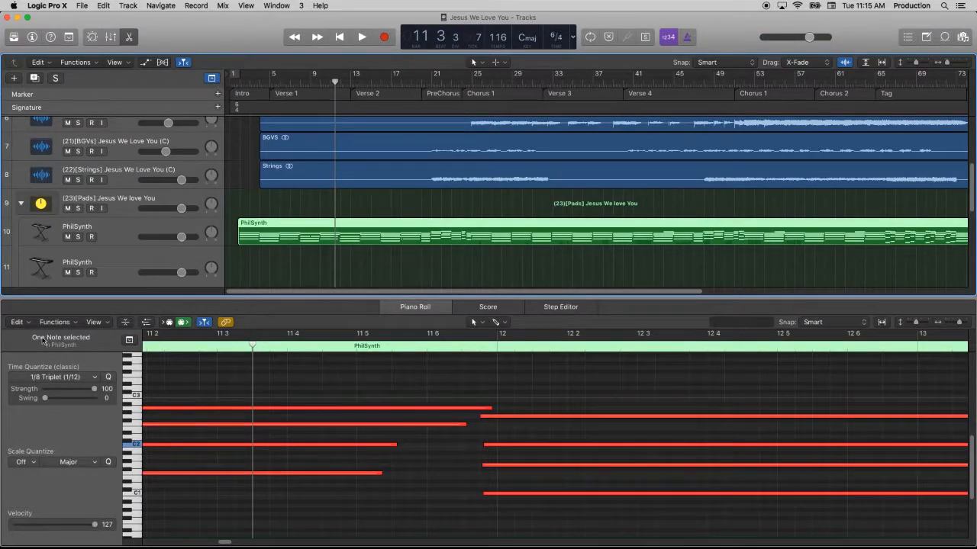
{"action": "left_click_drag", "start_coordinate": [211, 40], "coordinate": [231, 34]}
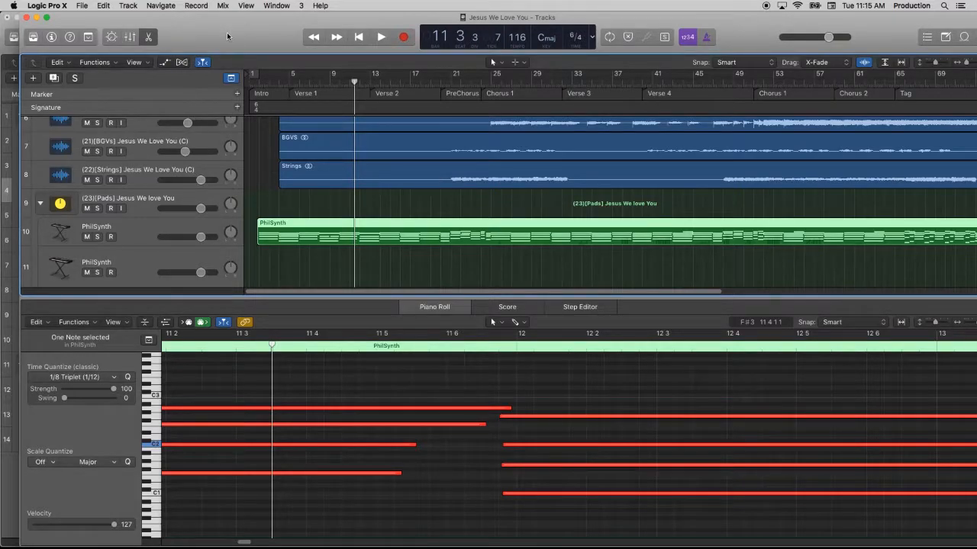
{"action": "left_click_drag", "start_coordinate": [226, 32], "coordinate": [221, 62]}
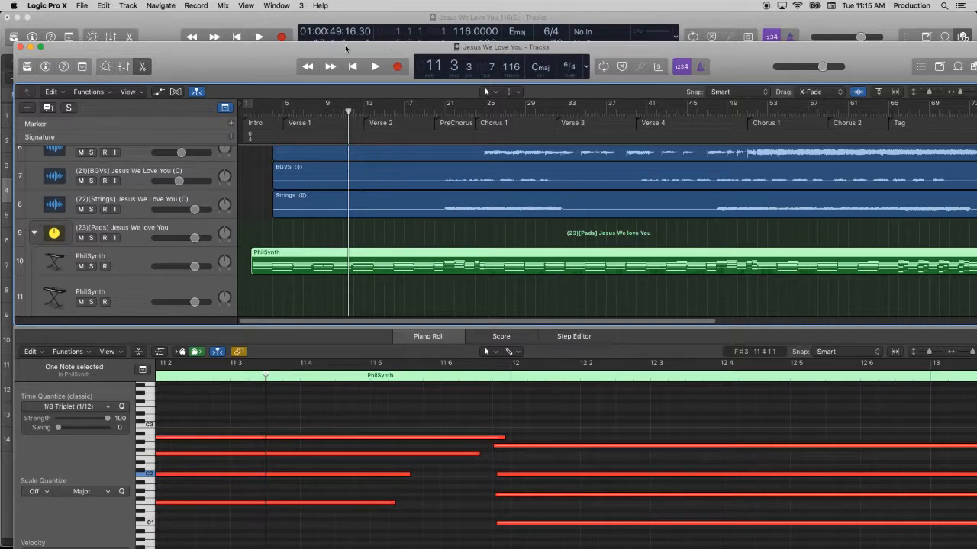
{"action": "left_click_drag", "start_coordinate": [259, 49], "coordinate": [269, 2]}
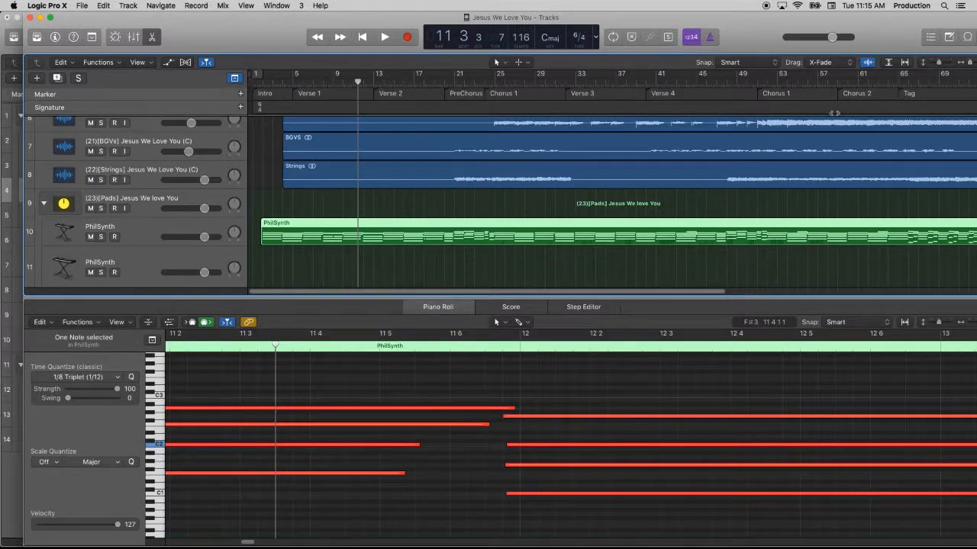
{"action": "left_click_drag", "start_coordinate": [207, 46], "coordinate": [206, 9]}
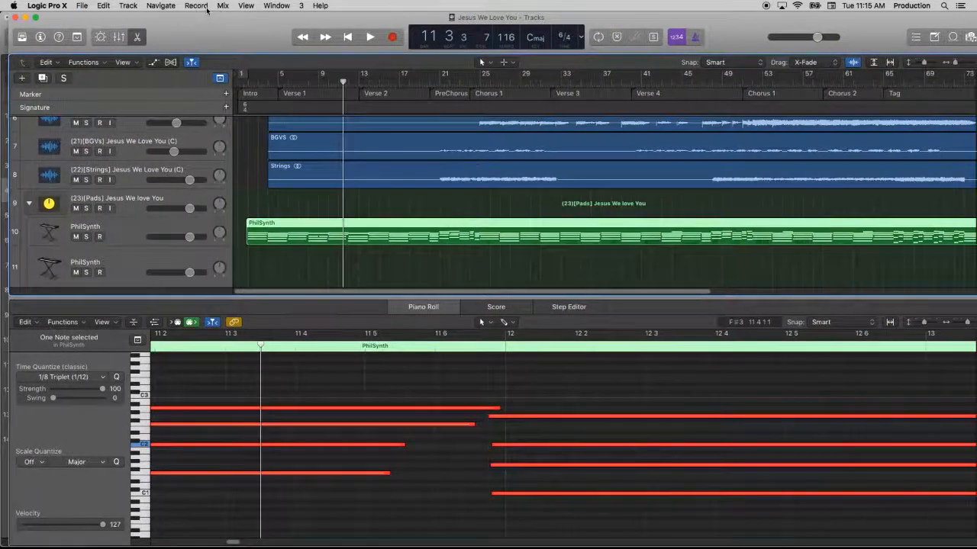
Step: Start saving a copy of the project and choose the folder 05 Projects > 01 Logic > 01 Songs on the Clarity Mini Drive
{"action": "left_click", "coordinate": [81, 6]}
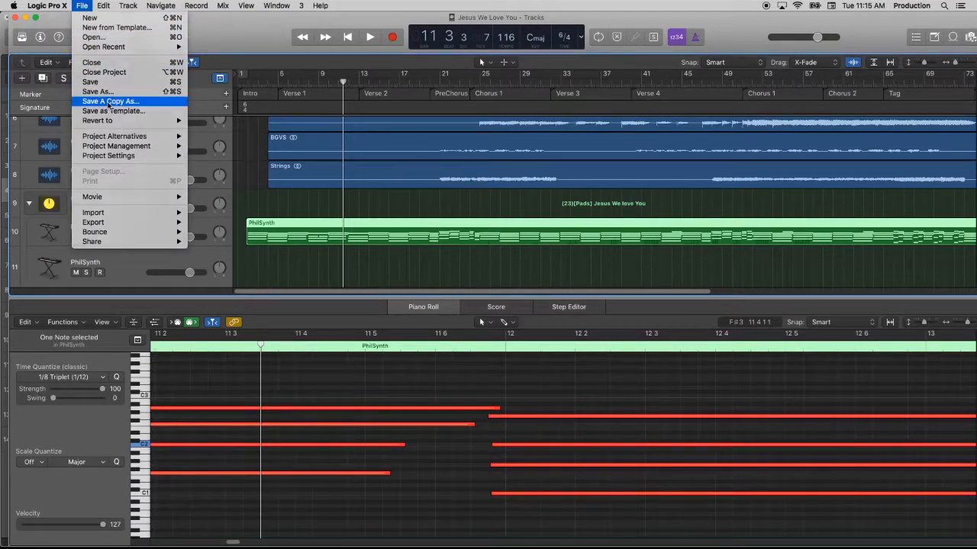
{"action": "left_click", "coordinate": [109, 103]}
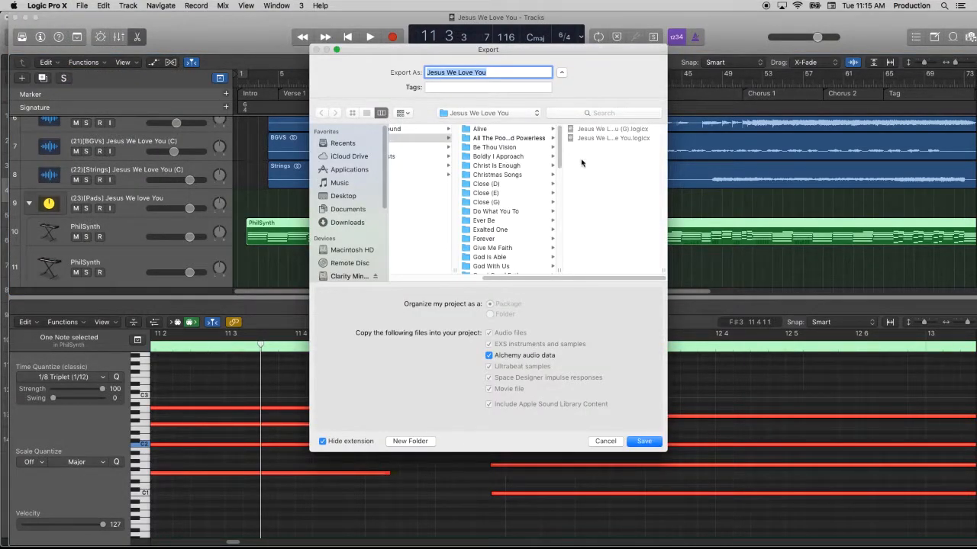
{"action": "left_click", "coordinate": [346, 276]}
{"action": "scroll", "coordinate": [341, 244], "scroll_direction": "down", "scroll_amount": 4}
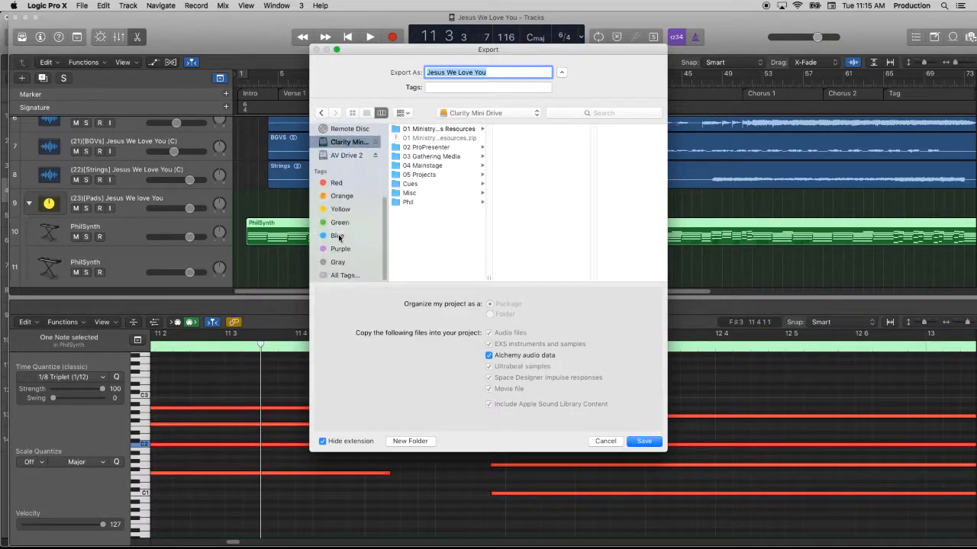
{"action": "left_click", "coordinate": [449, 158]}
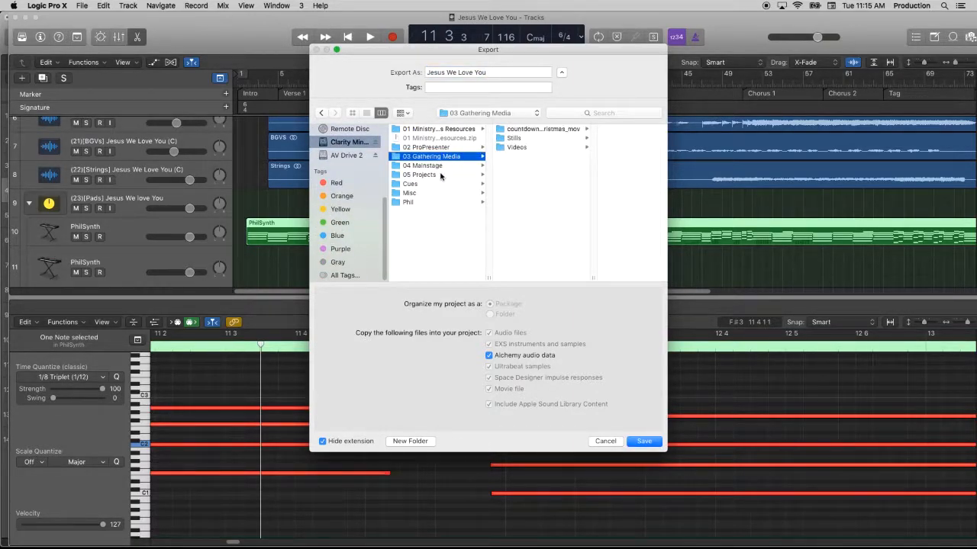
{"action": "left_click", "coordinate": [441, 176]}
{"action": "left_click", "coordinate": [543, 131]}
{"action": "left_click", "coordinate": [626, 132]}
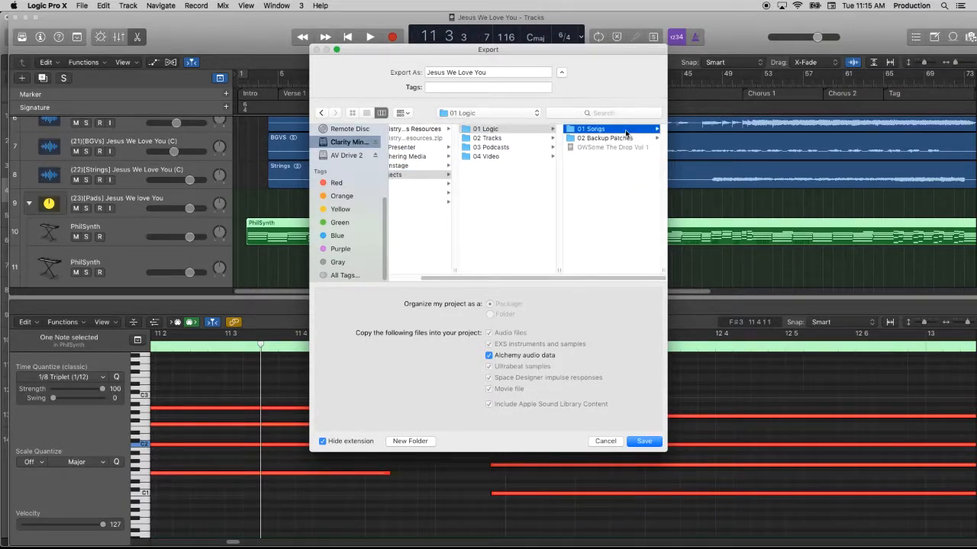
Step: Name the copy Jesus We Love You_116(E).2, based on the existing project's name, and save it
{"action": "scroll", "coordinate": [605, 229], "scroll_direction": "down", "scroll_amount": 10}
{"action": "scroll", "coordinate": [604, 227], "scroll_direction": "up", "scroll_amount": 5}
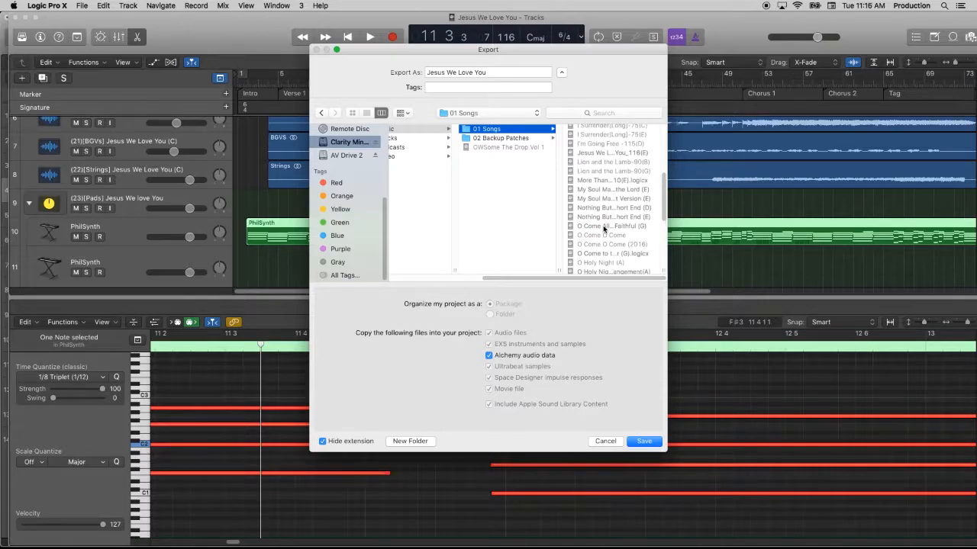
{"action": "left_click", "coordinate": [612, 152]}
{"action": "left_click", "coordinate": [510, 76]}
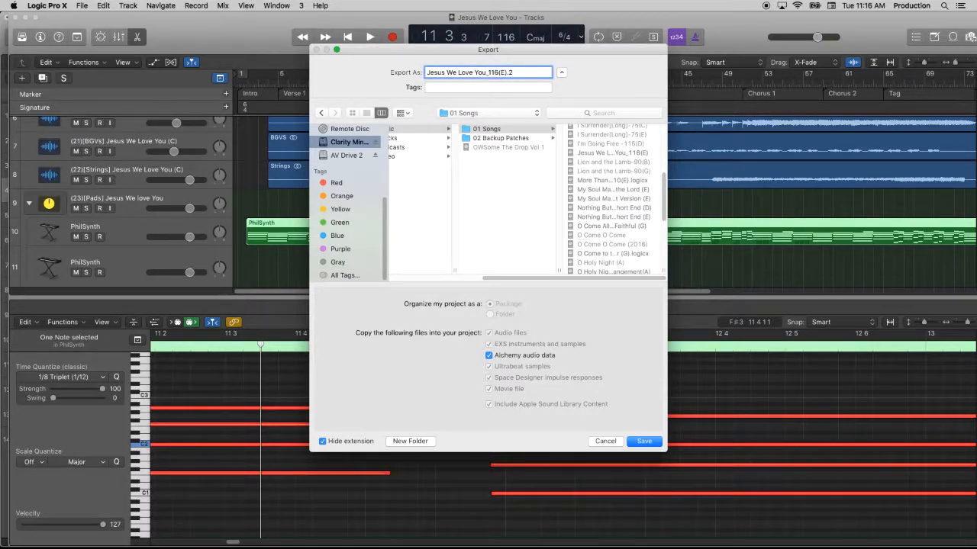
{"action": "key", "text": "Return"}
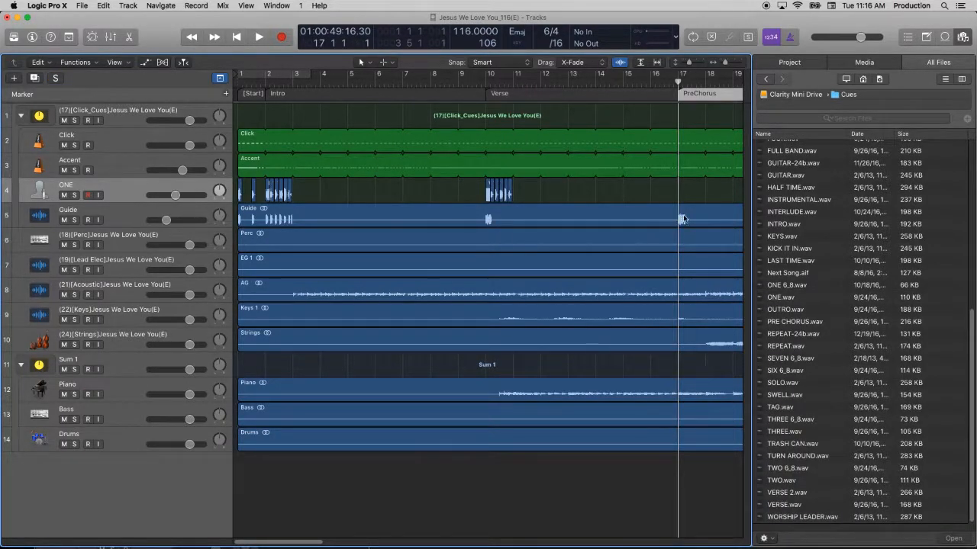
Step: Close the Jesus We Love You_116(E) project and return to the Click and Guide tracks of the Jesus We Love You project
{"action": "left_click", "coordinate": [7, 17]}
{"action": "left_click", "coordinate": [572, 188]}
{"action": "left_click_drag", "start_coordinate": [353, 292], "coordinate": [353, 20]}
{"action": "scroll", "coordinate": [450, 242], "scroll_direction": "up", "scroll_amount": 3}
{"action": "scroll", "coordinate": [450, 241], "scroll_direction": "up", "scroll_amount": 2}
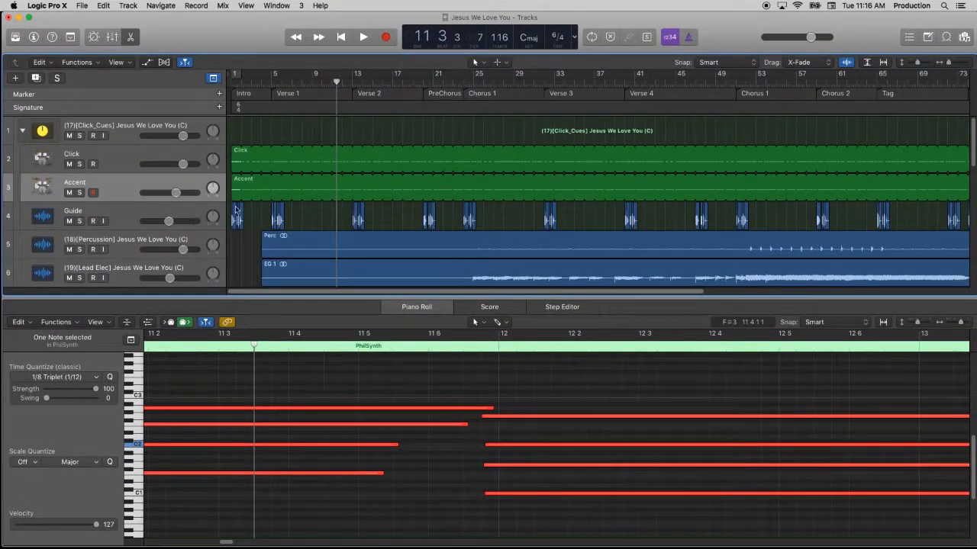
Step: Play back the Guide track's cues at Verse 2 around bar 13 and at the PreChorus around bar 20
{"action": "left_click_drag", "start_coordinate": [349, 84], "coordinate": [355, 85]}
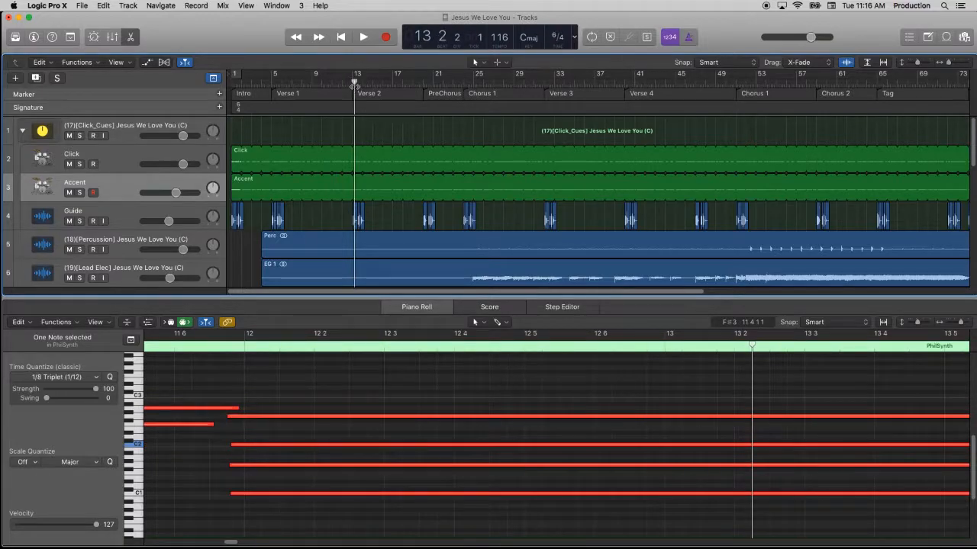
{"action": "key", "text": "space"}
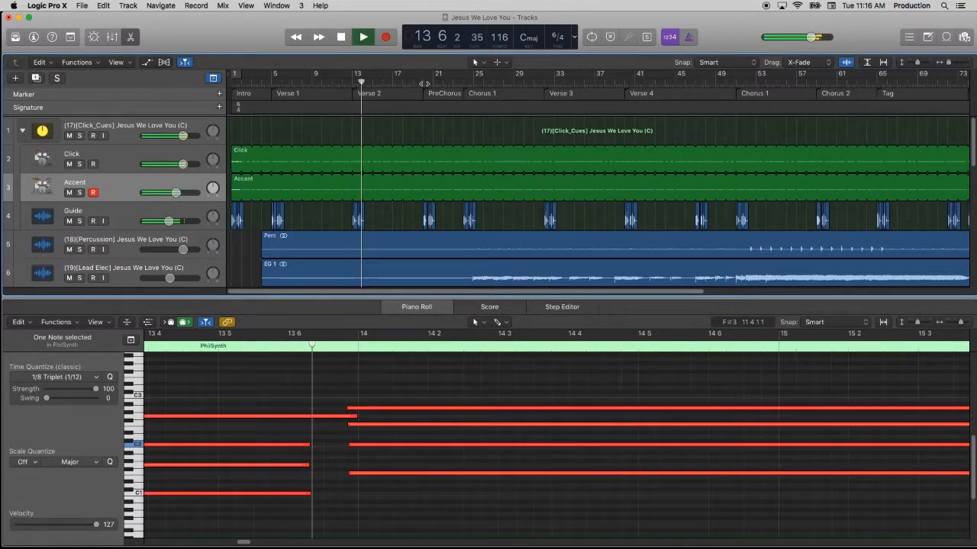
{"action": "left_click_drag", "start_coordinate": [430, 86], "coordinate": [425, 83]}
{"action": "key", "text": "space"}
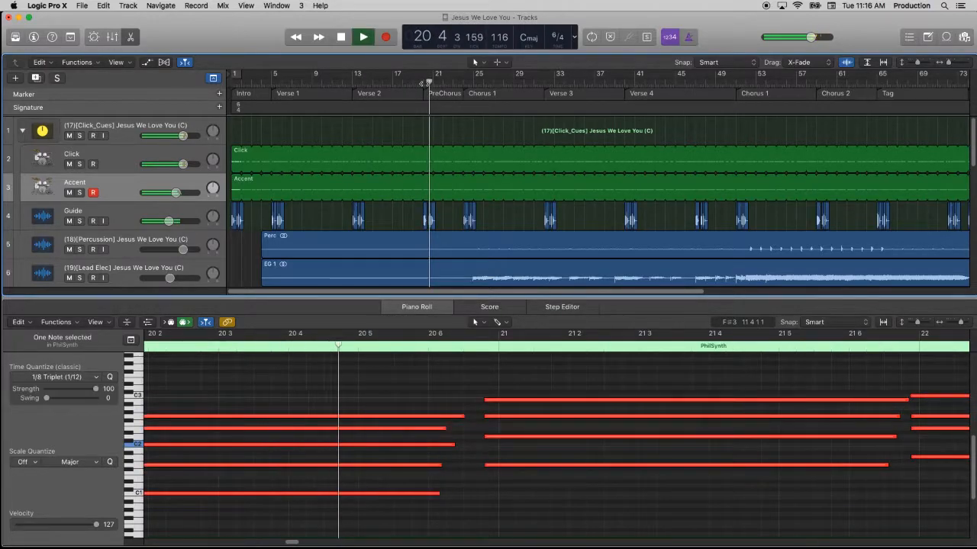
{"action": "left_click", "coordinate": [423, 82]}
{"action": "key", "text": "space"}
{"action": "left_click", "coordinate": [423, 82]}
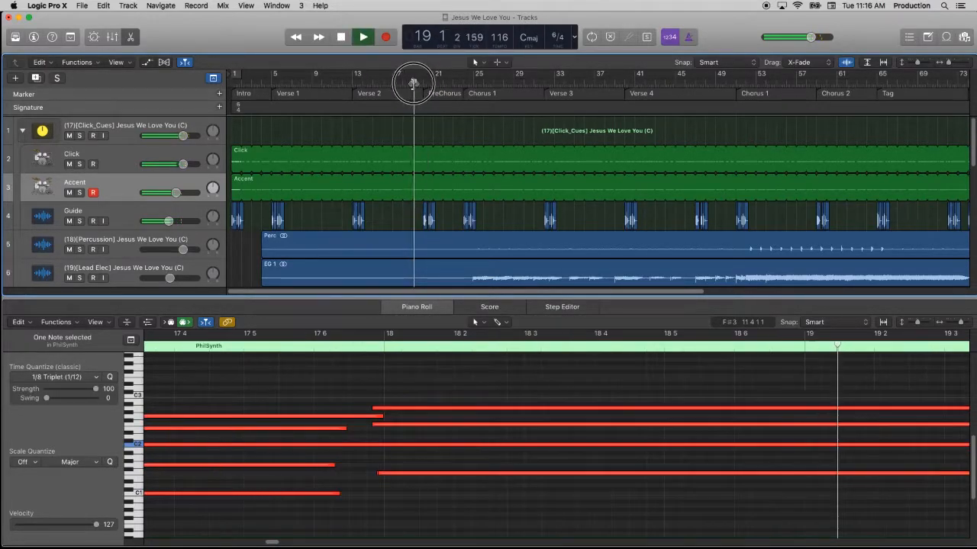
{"action": "key", "text": "space"}
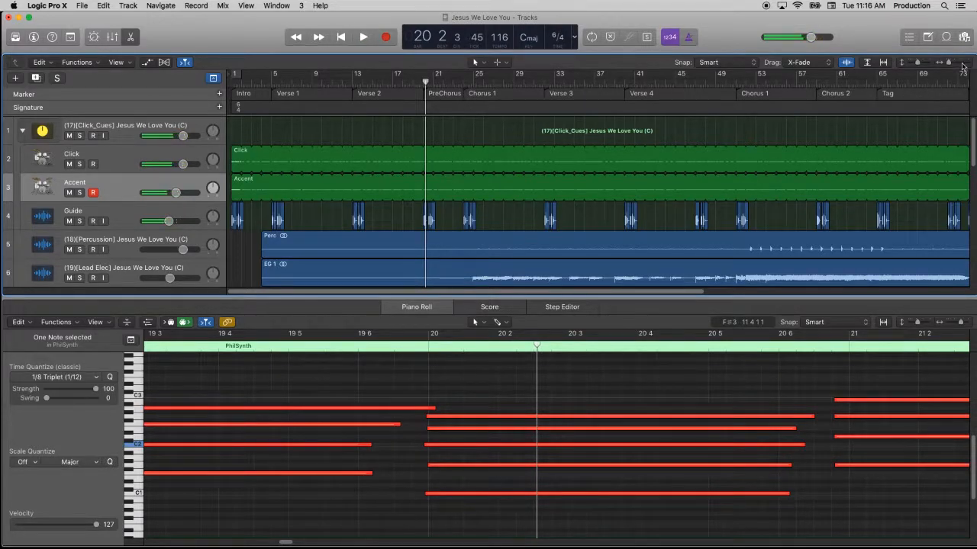
Step: Inspect the individual PreChorus cue regions on the Guide track up close and play them from bar 20
{"action": "left_click_drag", "start_coordinate": [950, 65], "coordinate": [962, 64]}
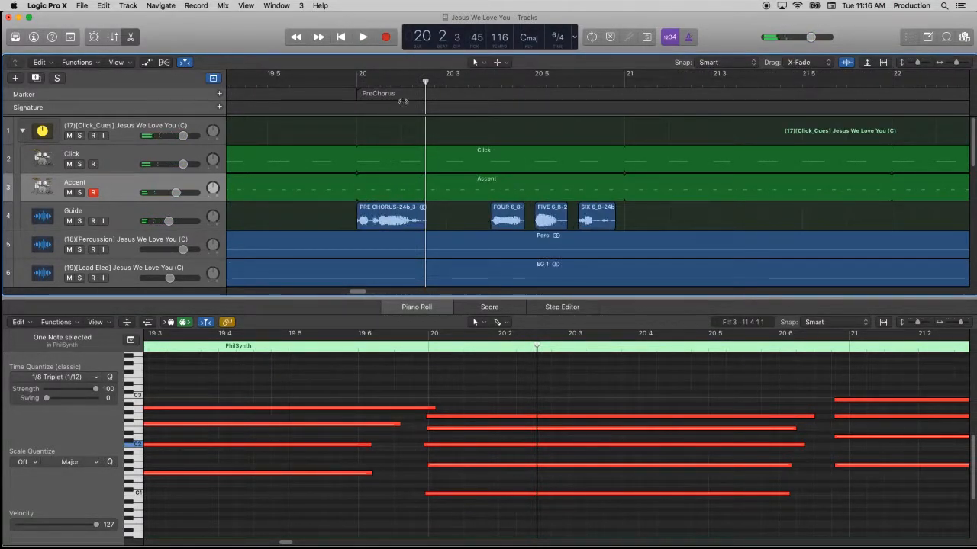
{"action": "double_click", "coordinate": [356, 86]}
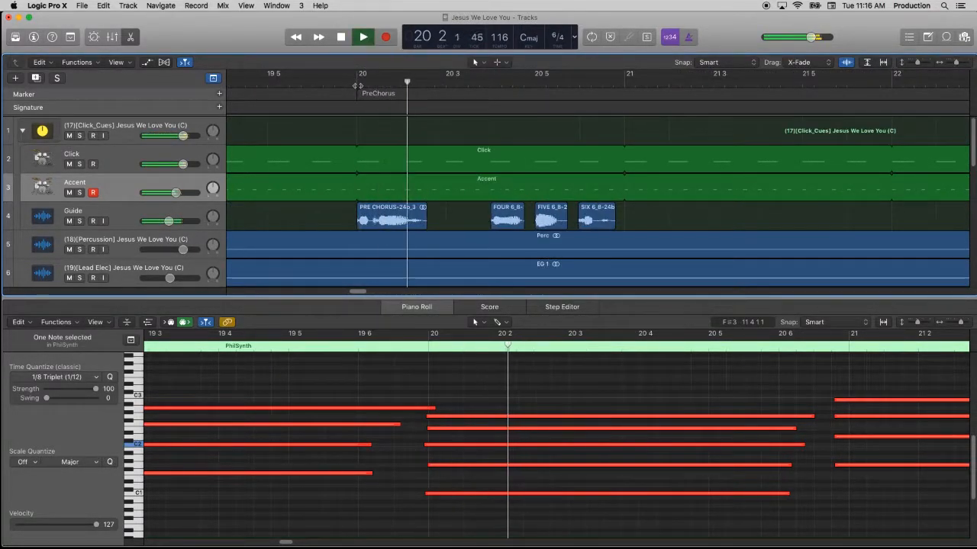
{"action": "key", "text": "space"}
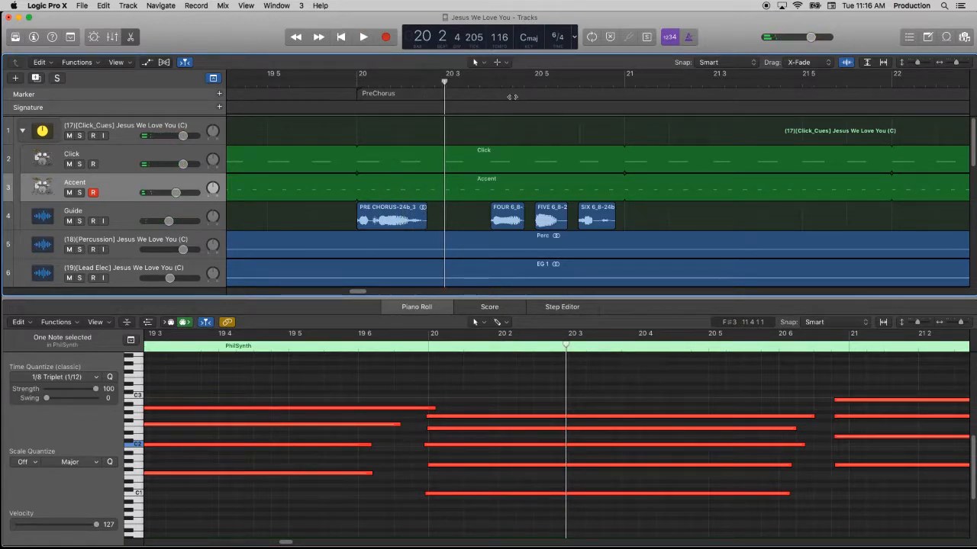
{"action": "left_click", "coordinate": [946, 66]}
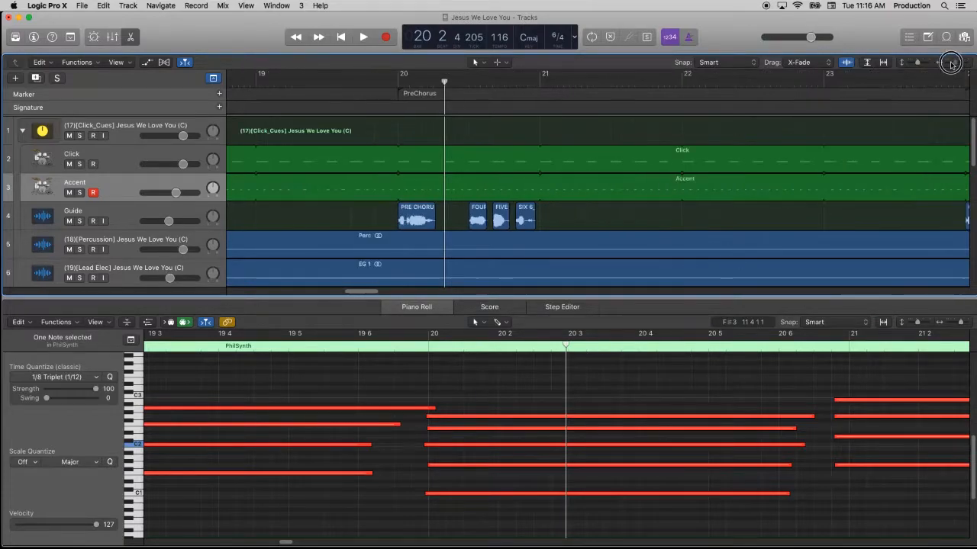
Step: Show the full song arrangement and play the closing Guide cue at the End marker around bar 104
{"action": "left_click_drag", "start_coordinate": [946, 66], "coordinate": [935, 73]}
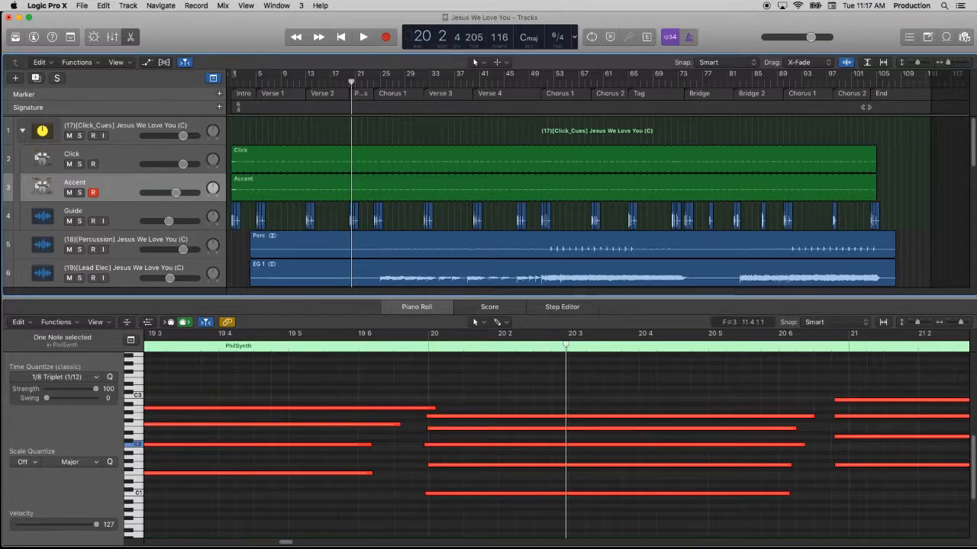
{"action": "left_click", "coordinate": [868, 85]}
{"action": "key", "text": "space"}
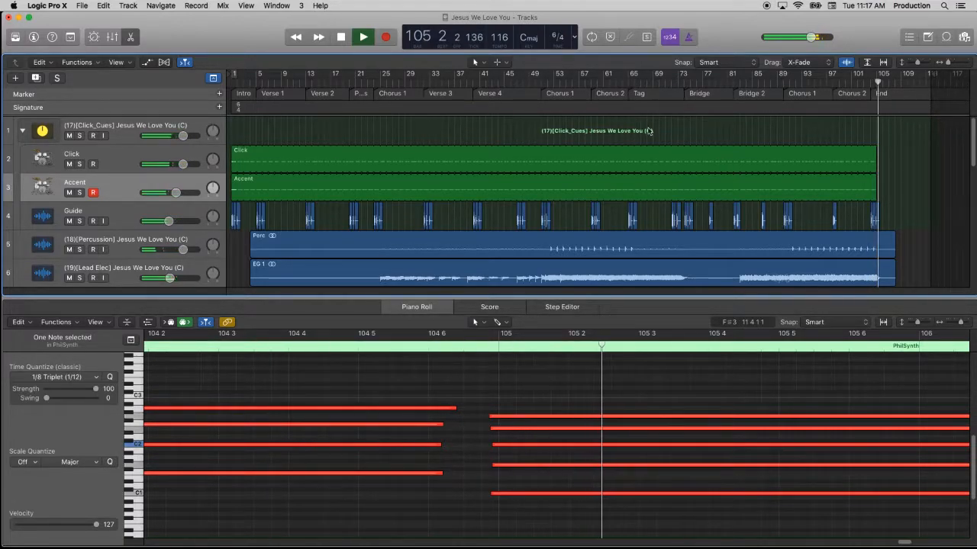
{"action": "key", "text": "space"}
Step: Close the Jesus We Love You project without saving its changes
{"action": "left_click", "coordinate": [244, 194]}
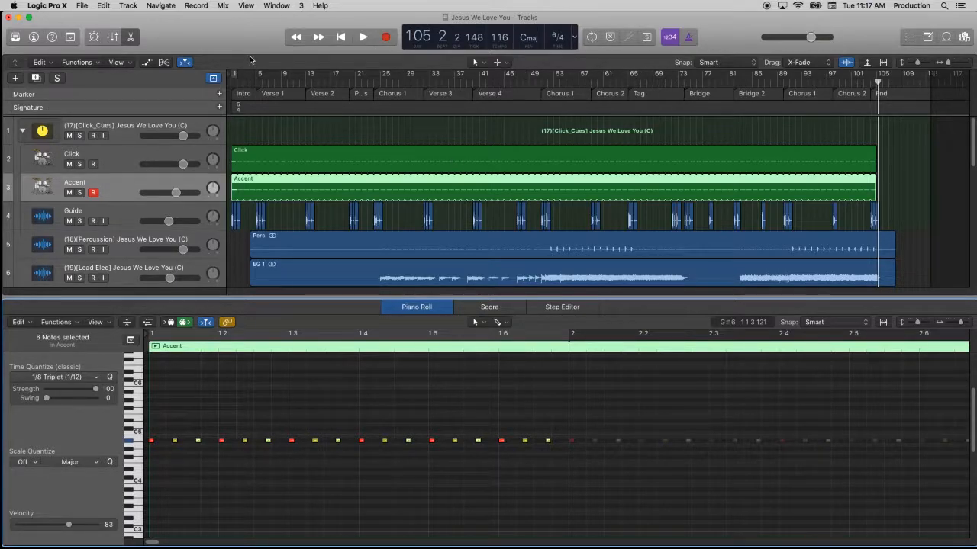
{"action": "left_click_drag", "start_coordinate": [241, 29], "coordinate": [310, 154]}
{"action": "left_click", "coordinate": [78, 139]}
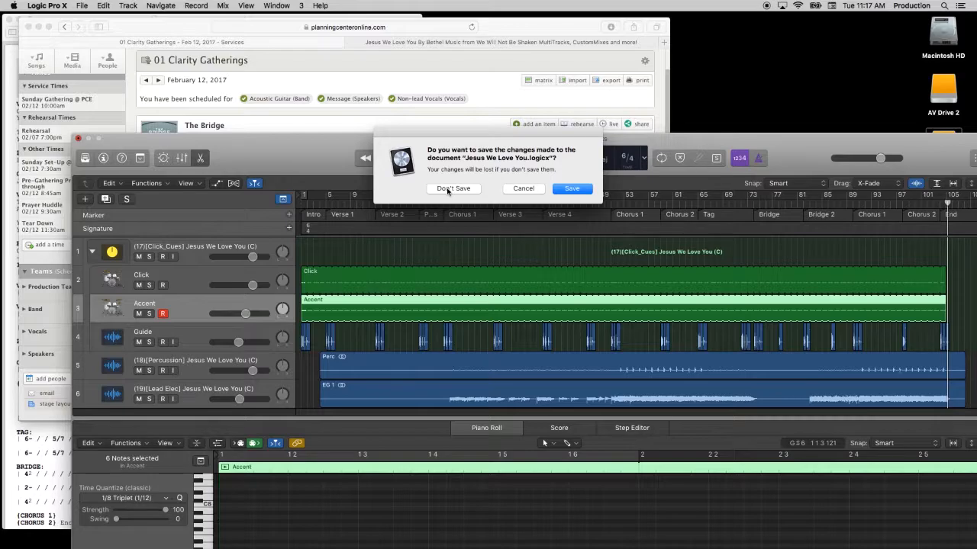
{"action": "left_click", "coordinate": [453, 188]}
Step: Open the Jesus We Love You_116(E).2 project from 05 Projects > 01 Logic > 01 Songs on the Clarity Mini Drive
{"action": "double_click", "coordinate": [940, 149]}
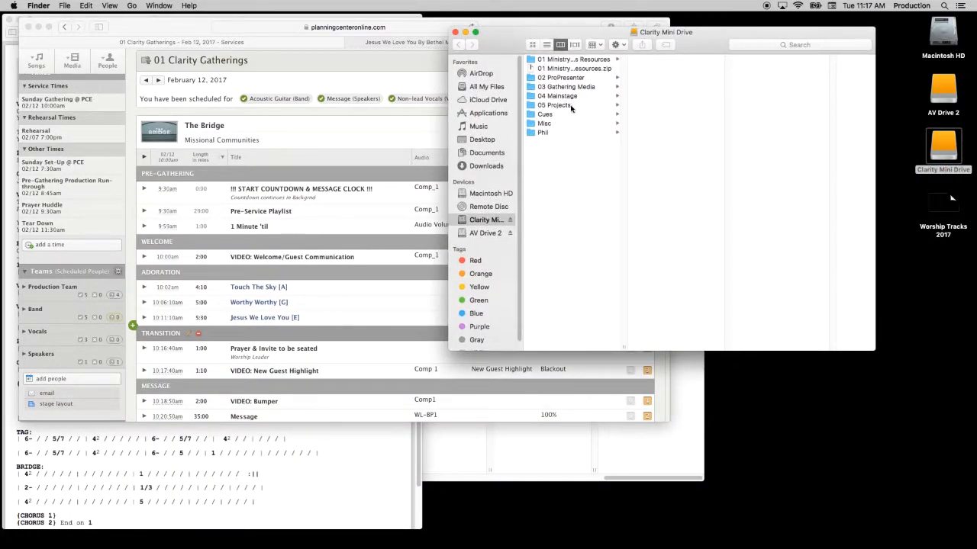
{"action": "left_click", "coordinate": [571, 106]}
{"action": "left_click", "coordinate": [656, 60]}
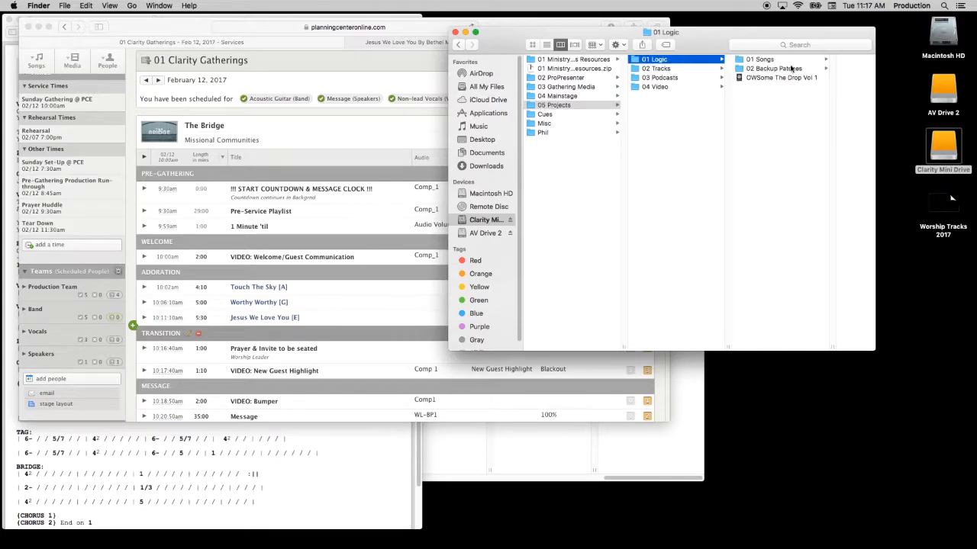
{"action": "left_click", "coordinate": [789, 61]}
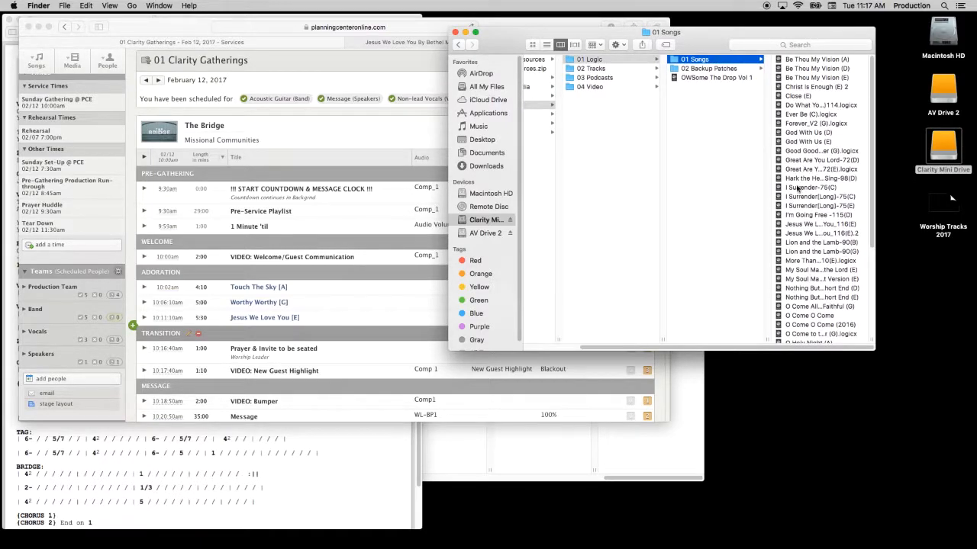
{"action": "left_click", "coordinate": [807, 233]}
{"action": "double_click", "coordinate": [700, 236]}
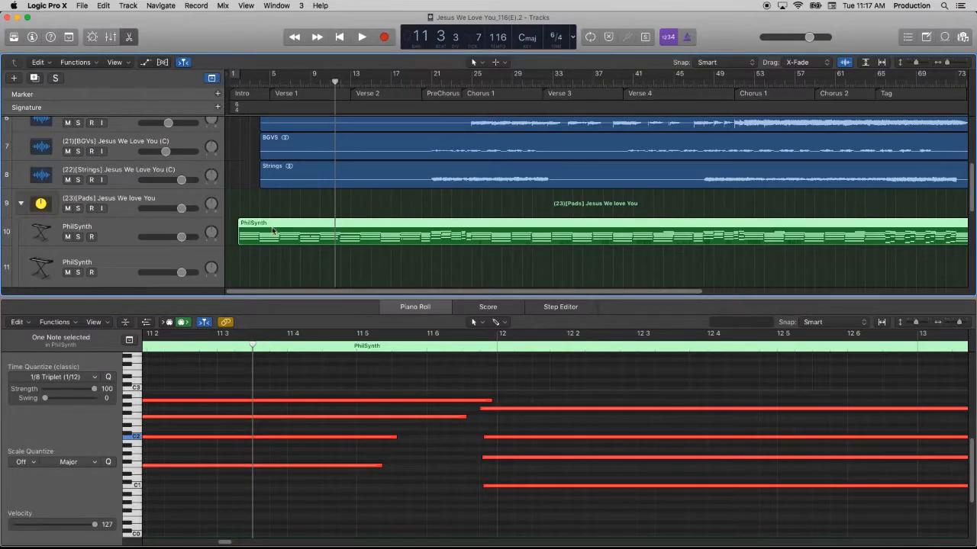
Step: Play the song's intro from bar 1 and look through the tracks that sound before Verse 1
{"action": "scroll", "coordinate": [268, 225], "scroll_direction": "up", "scroll_amount": 4}
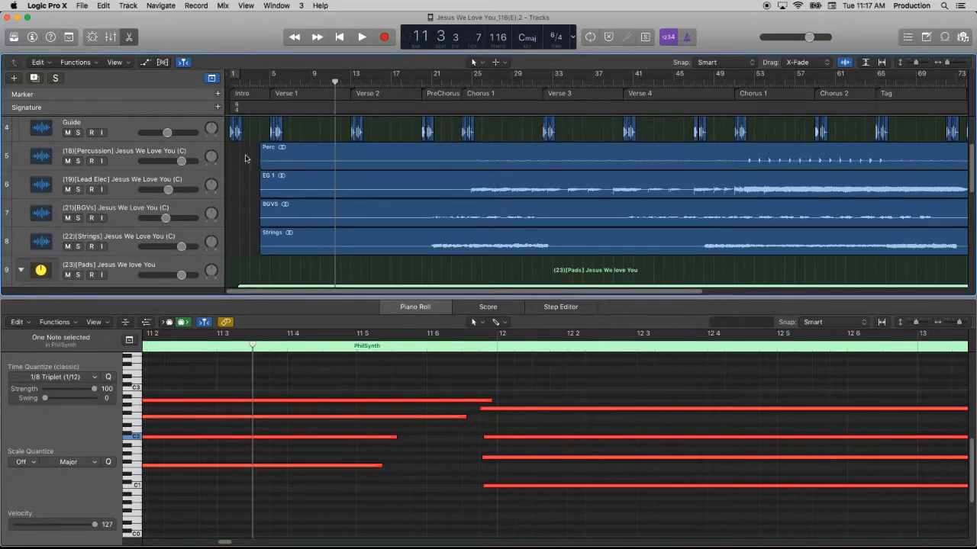
{"action": "scroll", "coordinate": [245, 183], "scroll_direction": "down", "scroll_amount": 3}
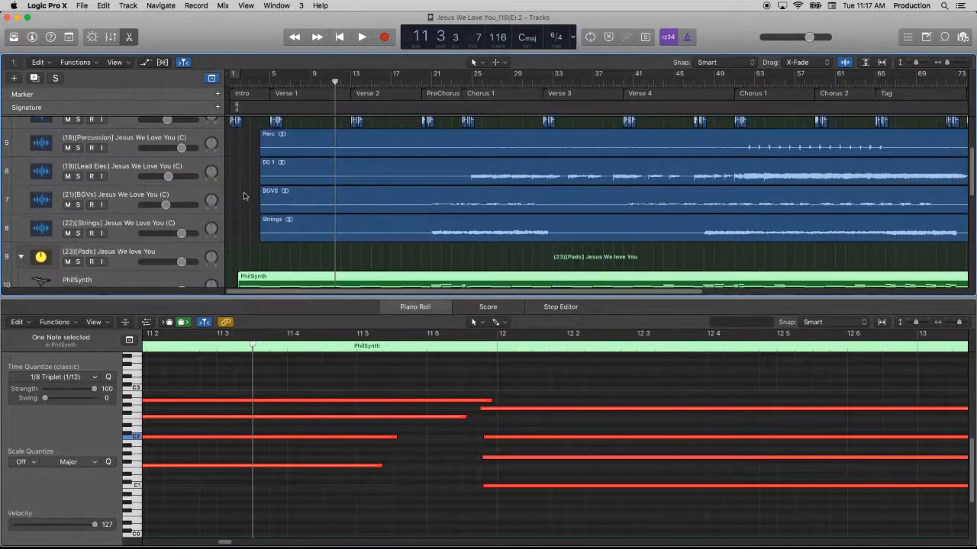
{"action": "left_click", "coordinate": [261, 155]}
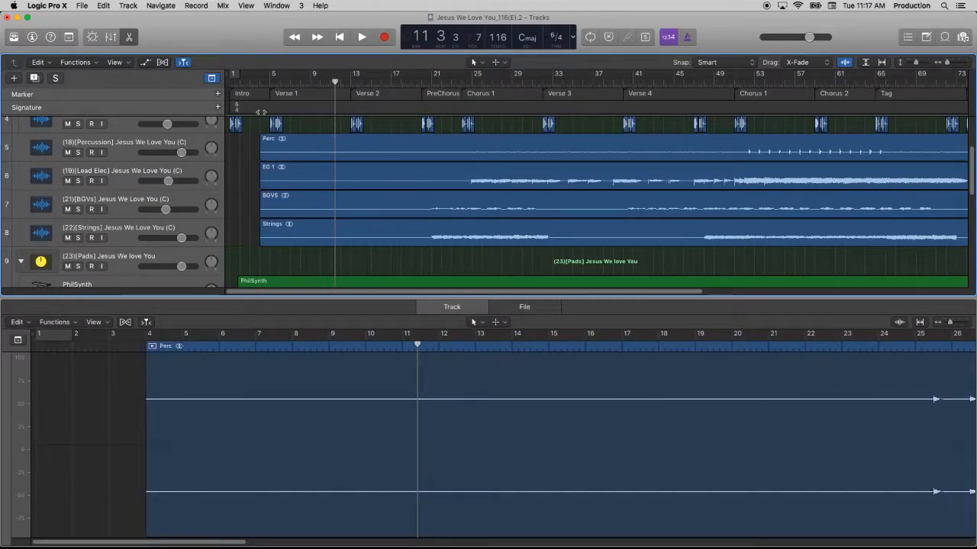
{"action": "left_click", "coordinate": [233, 82]}
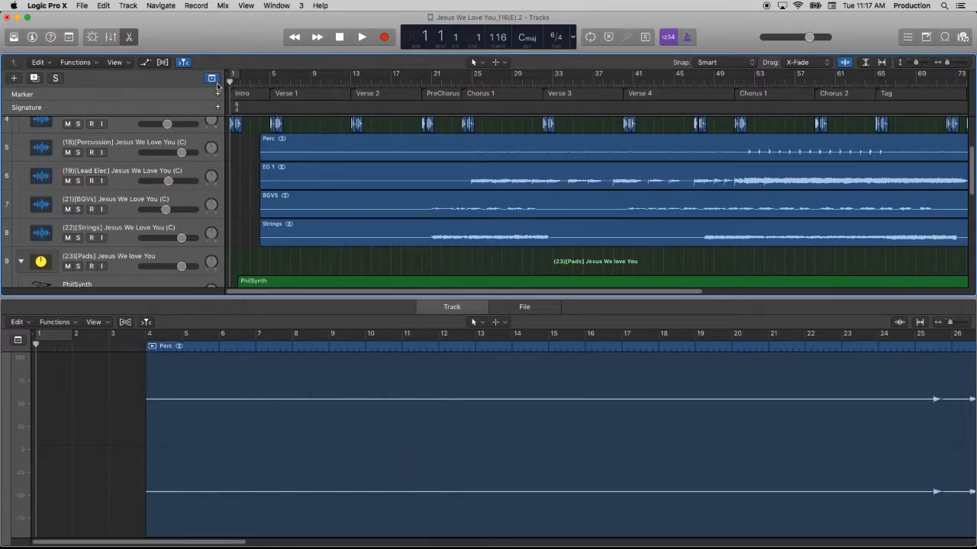
{"action": "key", "text": "space"}
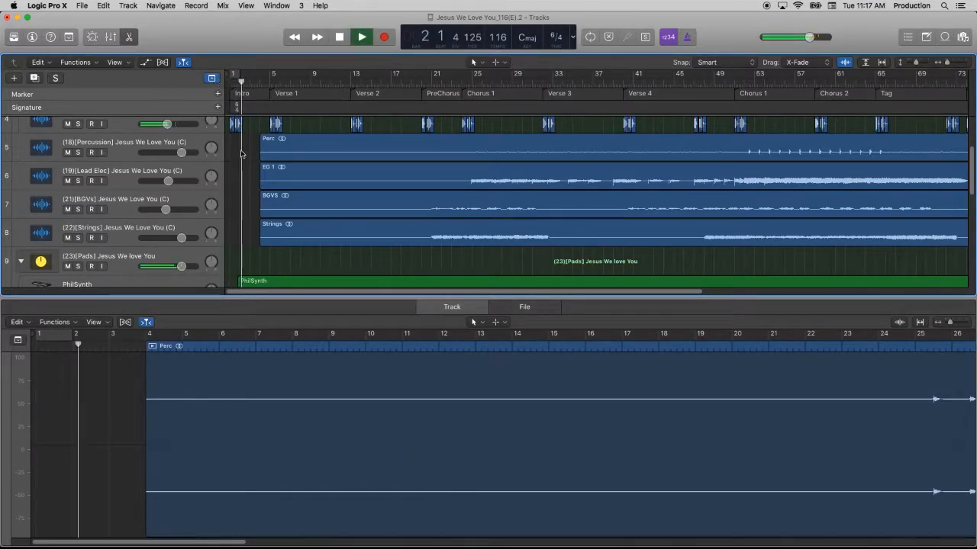
{"action": "scroll", "coordinate": [242, 155], "scroll_direction": "down", "scroll_amount": 1}
{"action": "scroll", "coordinate": [241, 153], "scroll_direction": "down", "scroll_amount": 3}
{"action": "scroll", "coordinate": [241, 152], "scroll_direction": "up", "scroll_amount": 5}
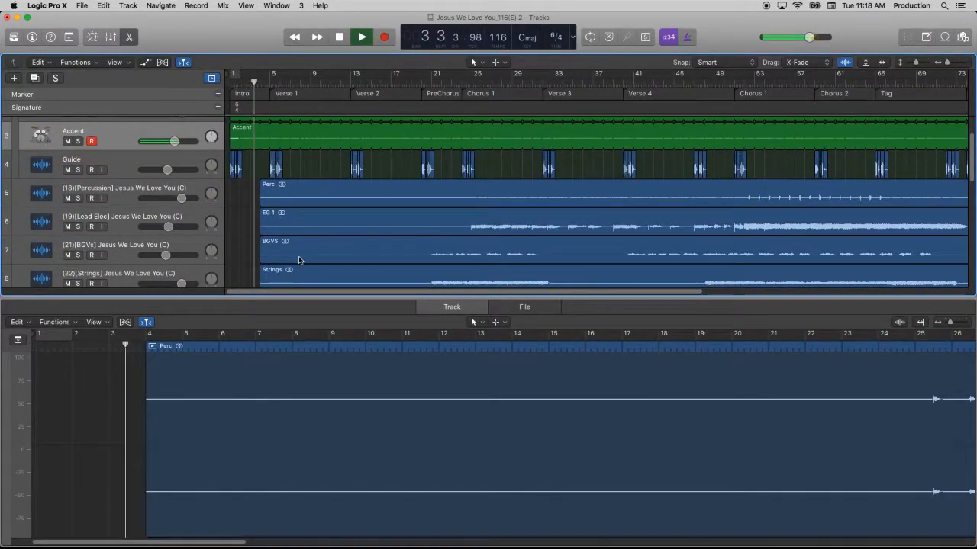
{"action": "scroll", "coordinate": [309, 177], "scroll_direction": "down", "scroll_amount": 8}
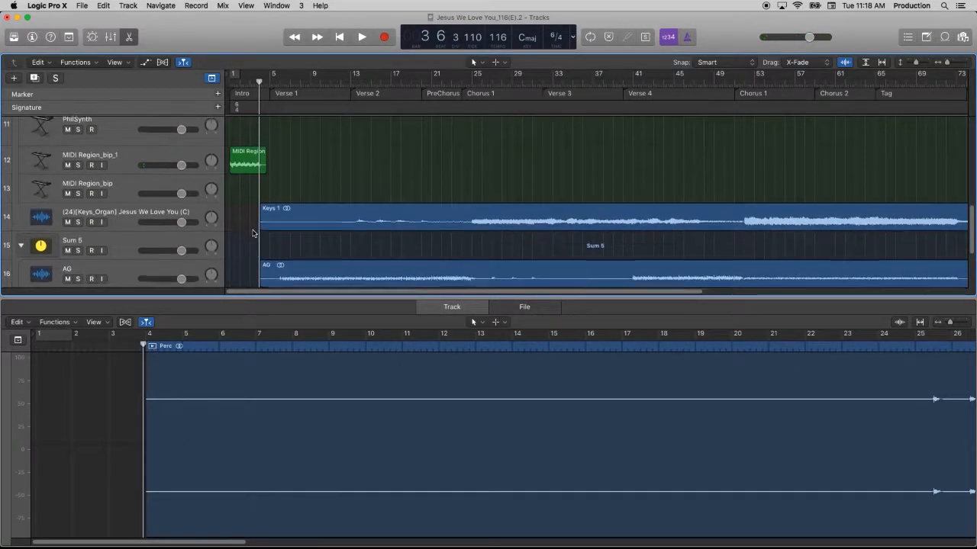
Step: Delete the Perc, EG 1, BGVS and Strings audio regions together, leaving the Guide cues in place
{"action": "scroll", "coordinate": [258, 251], "scroll_direction": "up", "scroll_amount": 10}
{"action": "scroll", "coordinate": [252, 222], "scroll_direction": "down", "scroll_amount": 1}
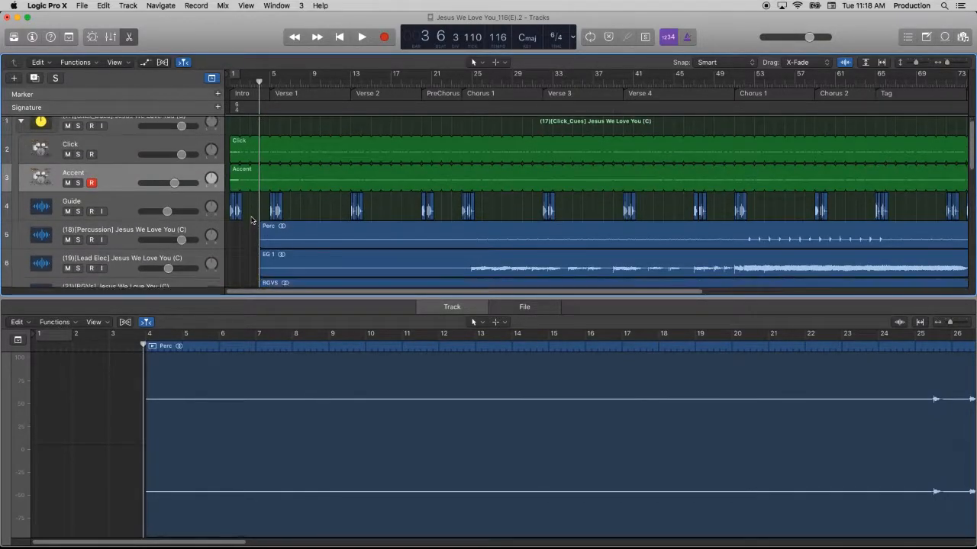
{"action": "scroll", "coordinate": [451, 205], "scroll_direction": "down", "scroll_amount": 5}
{"action": "scroll", "coordinate": [418, 143], "scroll_direction": "up", "scroll_amount": 2}
{"action": "left_click_drag", "start_coordinate": [252, 193], "coordinate": [301, 260]}
{"action": "left_click_drag", "start_coordinate": [265, 198], "coordinate": [258, 169]}
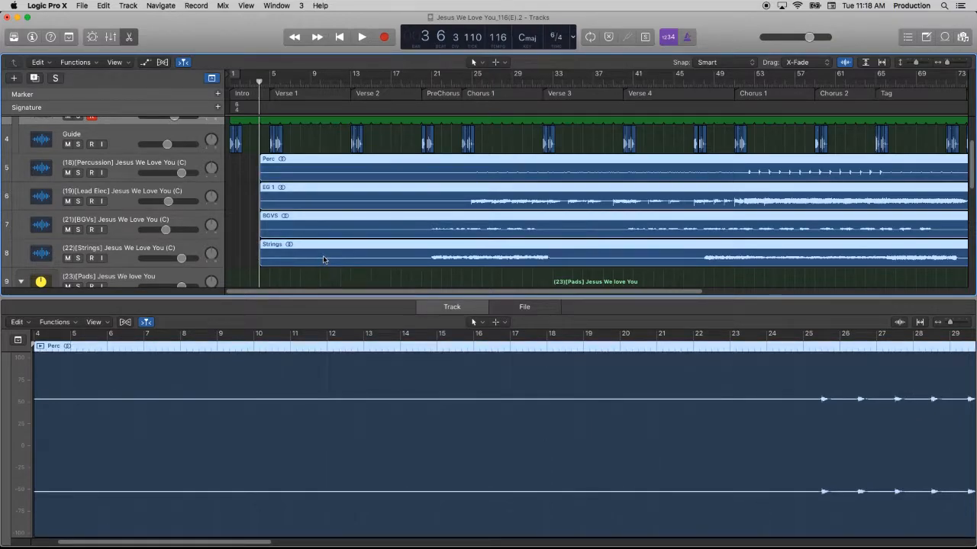
{"action": "key", "text": "Delete"}
Step: Collapse the Pads track stack to hide its PhilSynth and MIDI subtracks
{"action": "scroll", "coordinate": [291, 234], "scroll_direction": "down", "scroll_amount": 6}
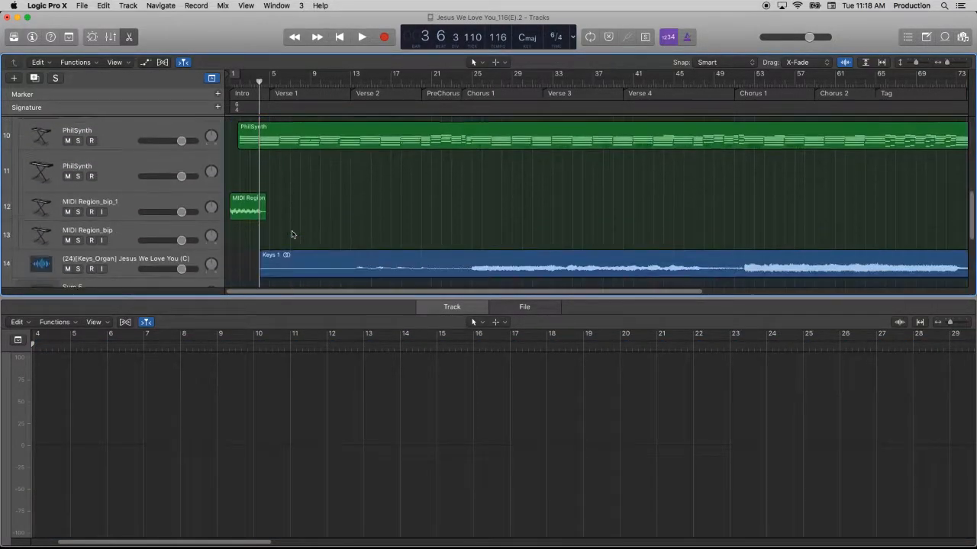
{"action": "scroll", "coordinate": [291, 234], "scroll_direction": "up", "scroll_amount": 5}
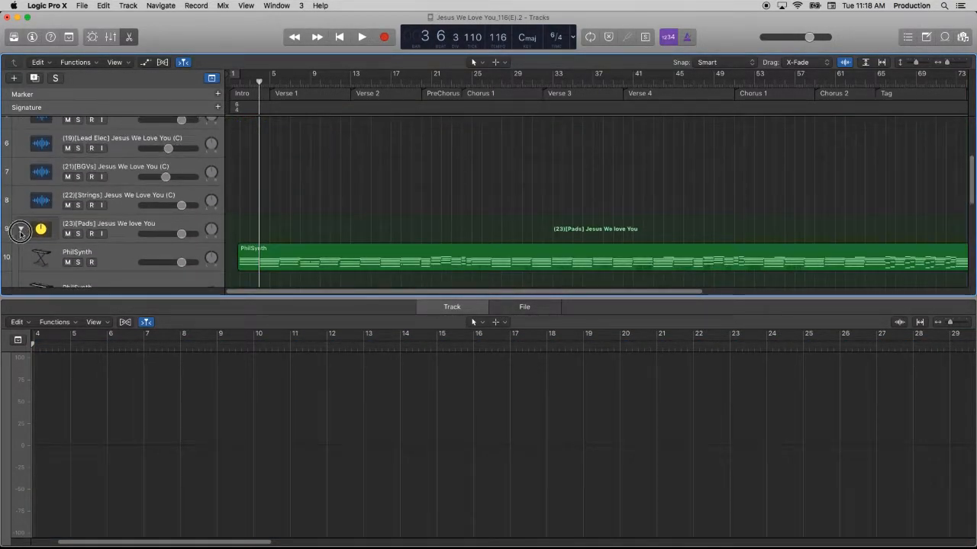
{"action": "left_click", "coordinate": [21, 231]}
{"action": "scroll", "coordinate": [218, 217], "scroll_direction": "down", "scroll_amount": 5}
{"action": "scroll", "coordinate": [265, 177], "scroll_direction": "up", "scroll_amount": 2}
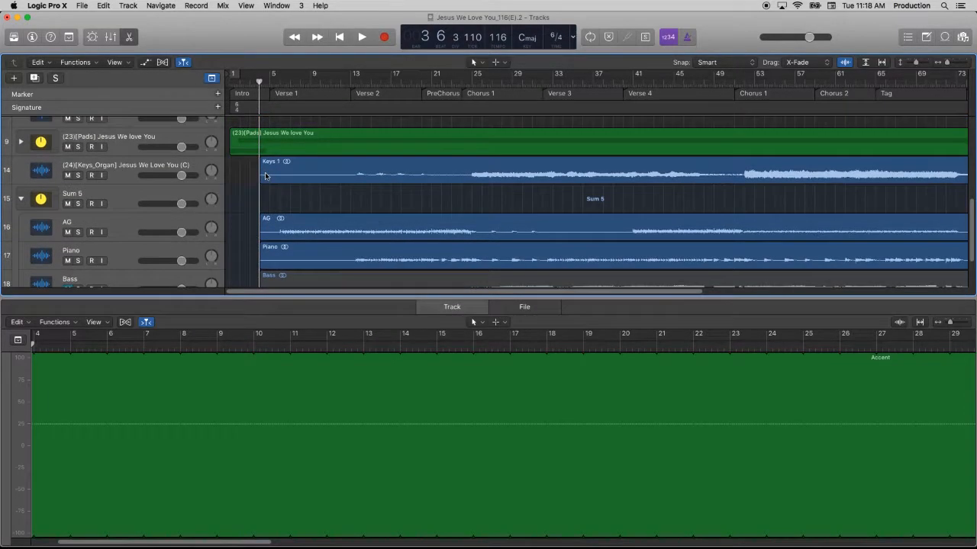
Step: Delete the Keys 1 region and the AG, Piano, Bass and Drums regions inside the Sum 5 stack
{"action": "left_click", "coordinate": [271, 174]}
{"action": "key", "text": "Delete"}
{"action": "left_click", "coordinate": [287, 231]}
{"action": "key", "text": "Delete"}
{"action": "scroll", "coordinate": [288, 236], "scroll_direction": "down", "scroll_amount": 2}
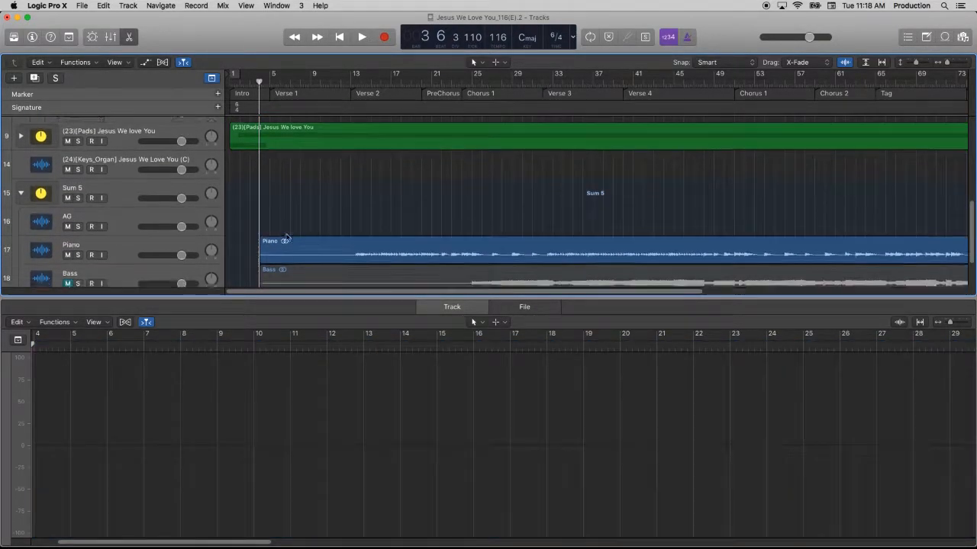
{"action": "left_click", "coordinate": [293, 213]}
{"action": "key", "text": "Delete"}
{"action": "left_click", "coordinate": [303, 250]}
{"action": "key", "text": "Delete"}
{"action": "left_click", "coordinate": [305, 267]}
{"action": "key", "text": "Delete"}
{"action": "scroll", "coordinate": [294, 227], "scroll_direction": "down", "scroll_amount": 2}
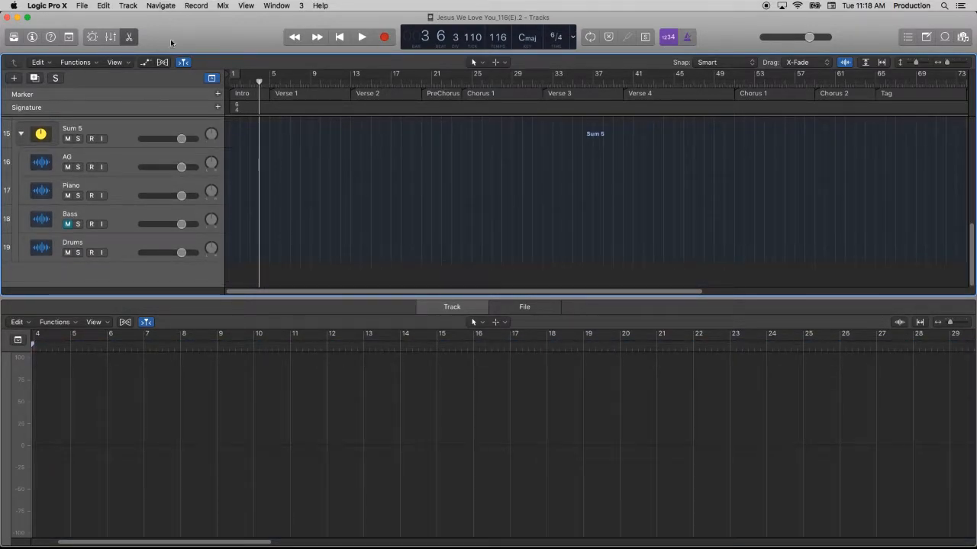
{"action": "left_click", "coordinate": [76, 5]}
{"action": "mouse_move", "coordinate": [137, 136]}
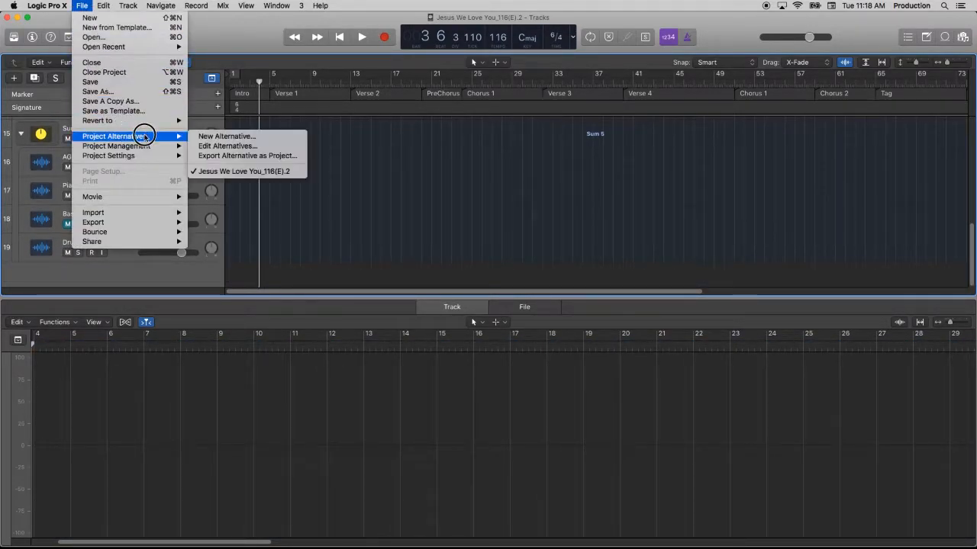
{"action": "left_click", "coordinate": [390, 198]}
{"action": "scroll", "coordinate": [367, 189], "scroll_direction": "up", "scroll_amount": 10}
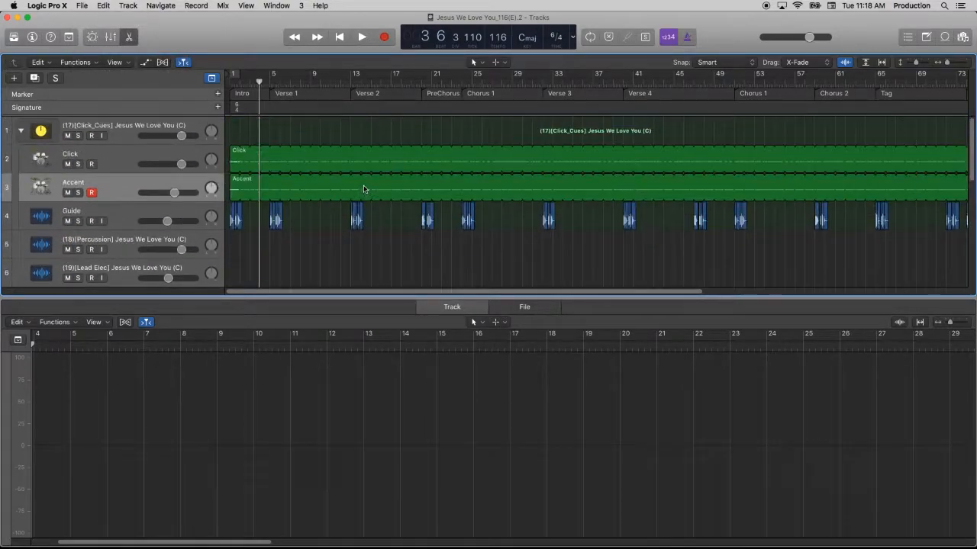
{"action": "scroll", "coordinate": [295, 271], "scroll_direction": "down", "scroll_amount": 5}
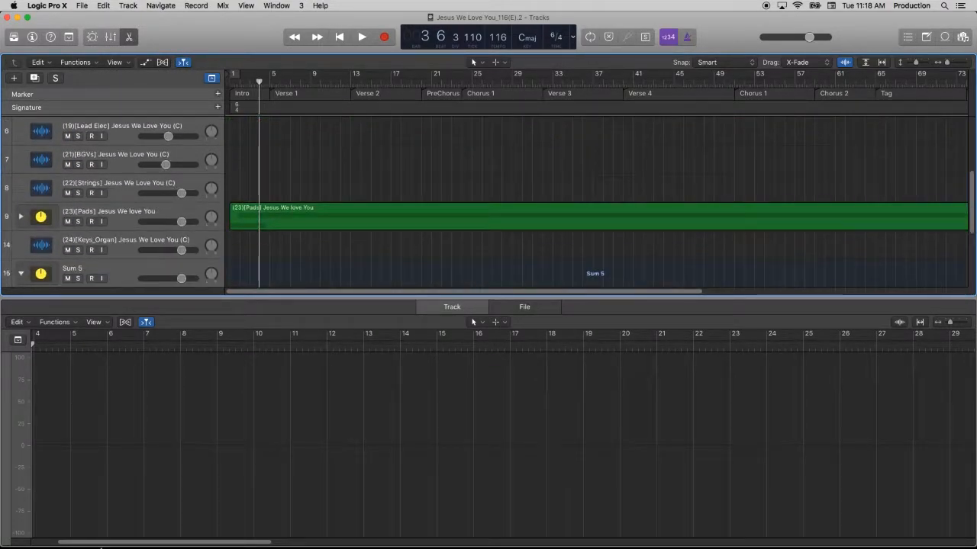
Step: Switch to Finder, bring the MultiTracks folder window forward and move it clear of the project's track lanes
{"action": "left_click", "coordinate": [338, 530]}
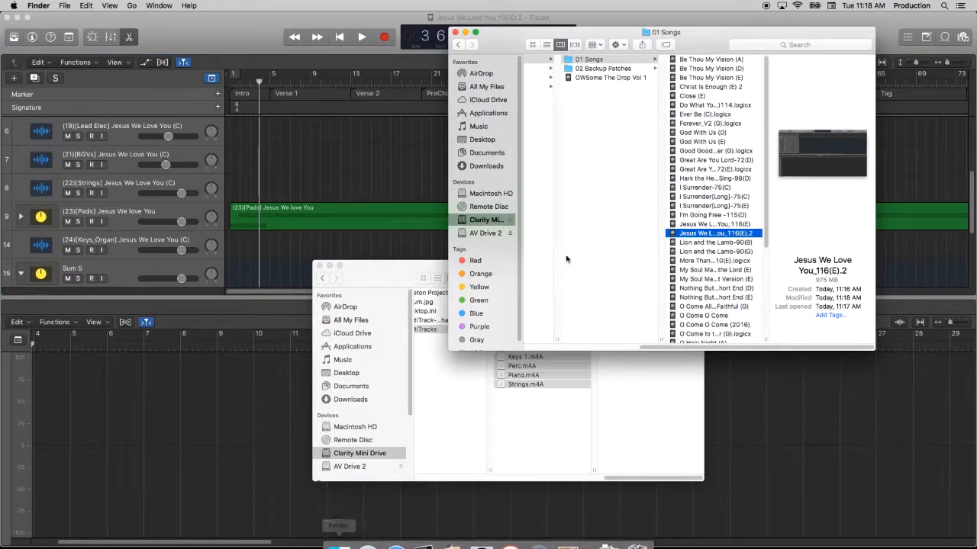
{"action": "left_click", "coordinate": [441, 444]}
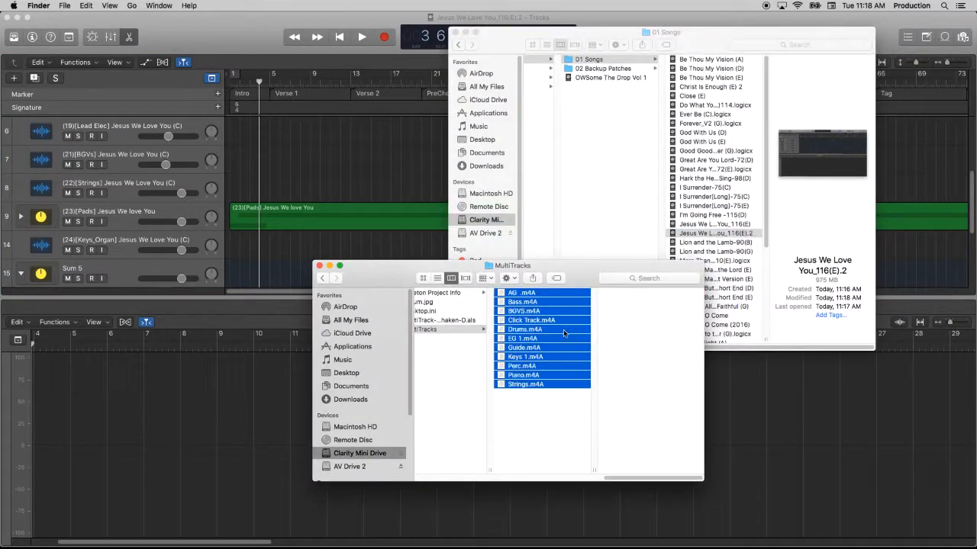
{"action": "left_click_drag", "start_coordinate": [390, 283], "coordinate": [245, 294]}
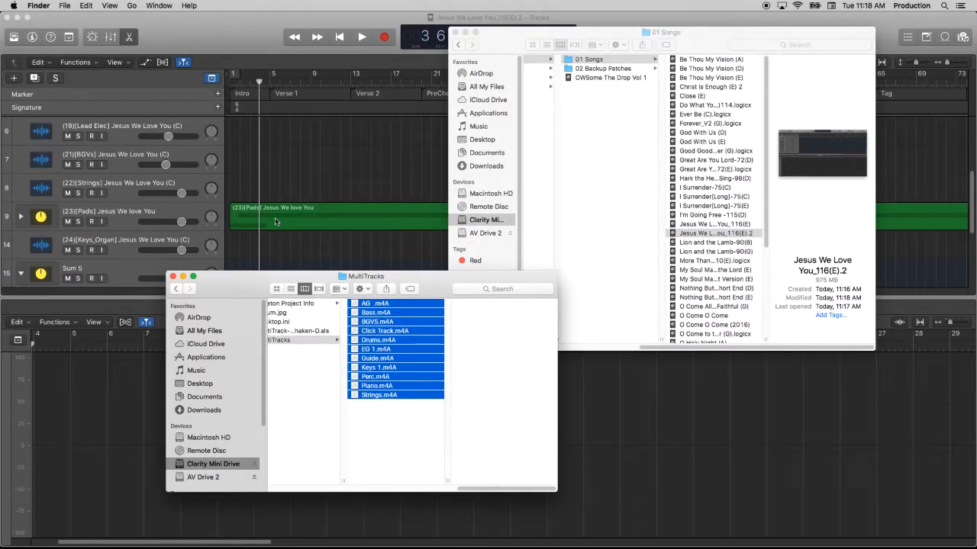
{"action": "scroll", "coordinate": [275, 223], "scroll_direction": "up", "scroll_amount": 3}
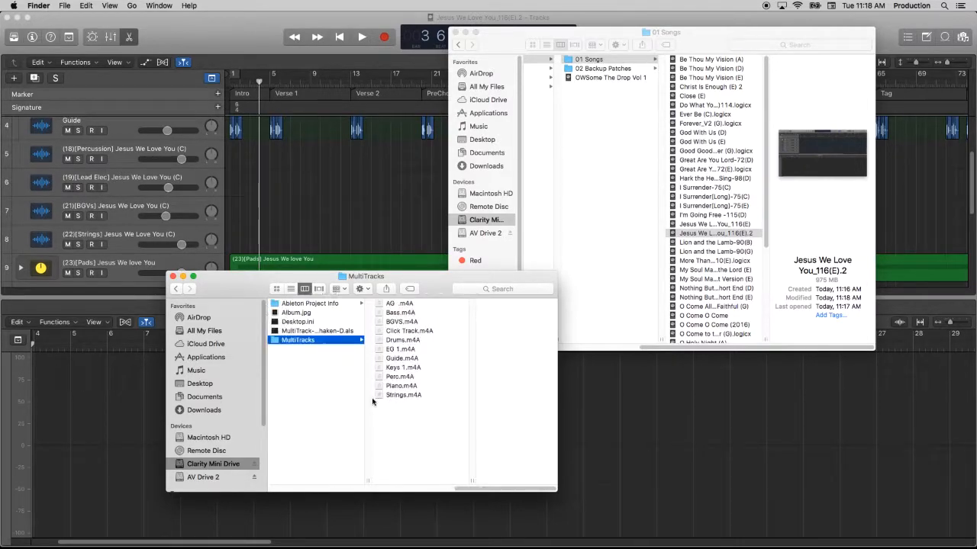
Step: Add Perc.m4A from the MultiTracks folder to the (18)[Percussion] track, starting at bar 1
{"action": "left_click_drag", "start_coordinate": [370, 391], "coordinate": [260, 204]}
{"action": "scroll", "coordinate": [249, 197], "scroll_direction": "down", "scroll_amount": 5}
{"action": "scroll", "coordinate": [249, 197], "scroll_direction": "down", "scroll_amount": 5}
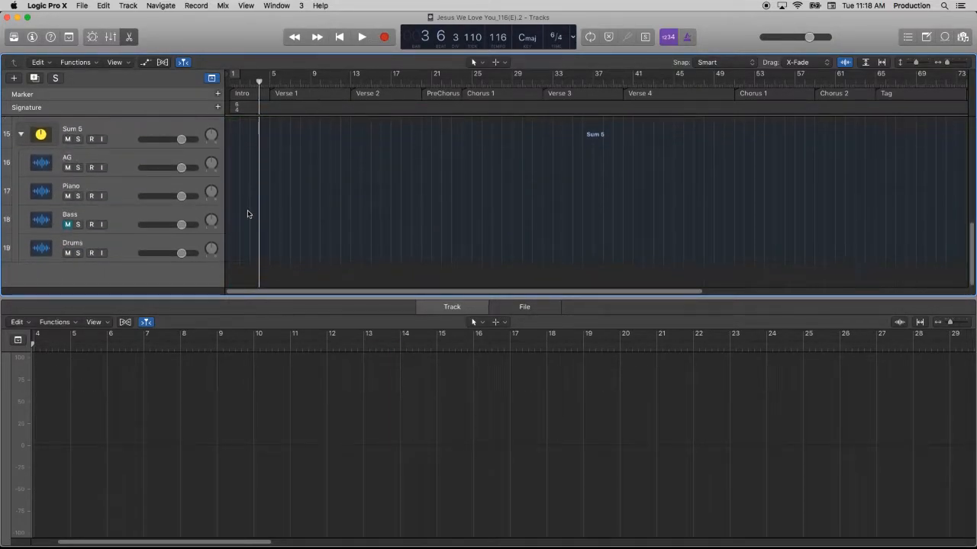
{"action": "scroll", "coordinate": [246, 234], "scroll_direction": "up", "scroll_amount": 15}
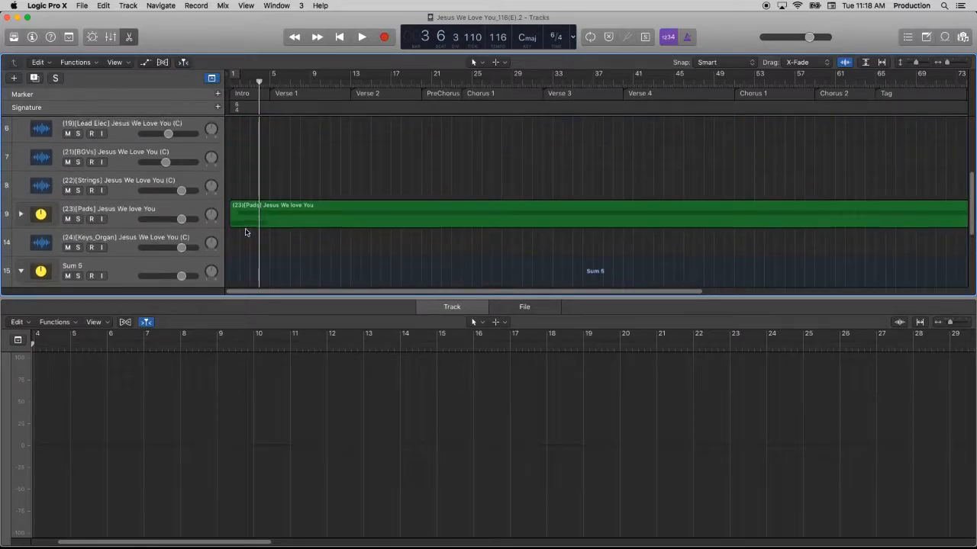
{"action": "left_click", "coordinate": [112, 236]}
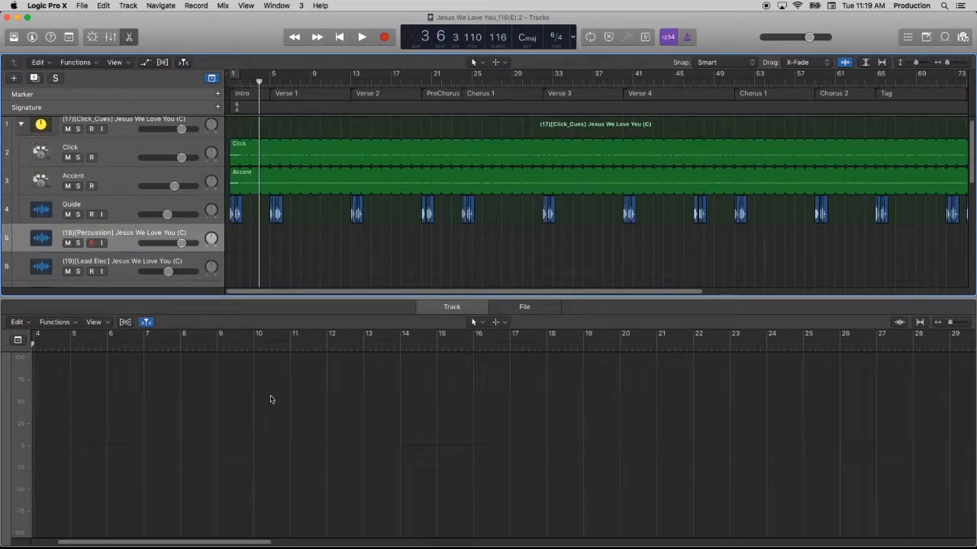
{"action": "key", "text": "super+Tab"}
{"action": "left_click_drag", "start_coordinate": [394, 379], "coordinate": [233, 246]}
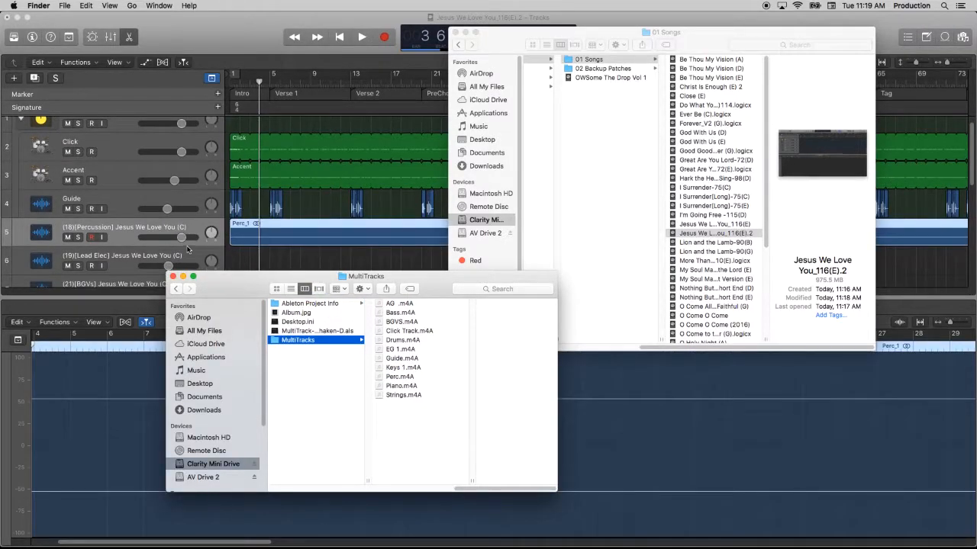
Step: Add EG 1.m4A to the (19)[Lead Elec] track at bar 1 and select the (21)[BGVs] track
{"action": "scroll", "coordinate": [116, 267], "scroll_direction": "down", "scroll_amount": 1}
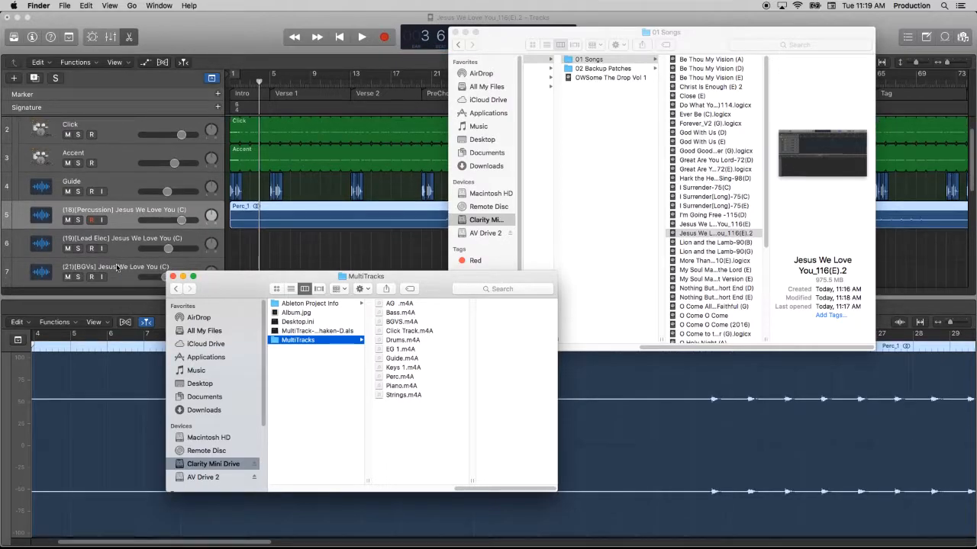
{"action": "left_click_drag", "start_coordinate": [397, 353], "coordinate": [228, 253]}
{"action": "scroll", "coordinate": [136, 216], "scroll_direction": "down", "scroll_amount": 2}
{"action": "left_click", "coordinate": [110, 214]}
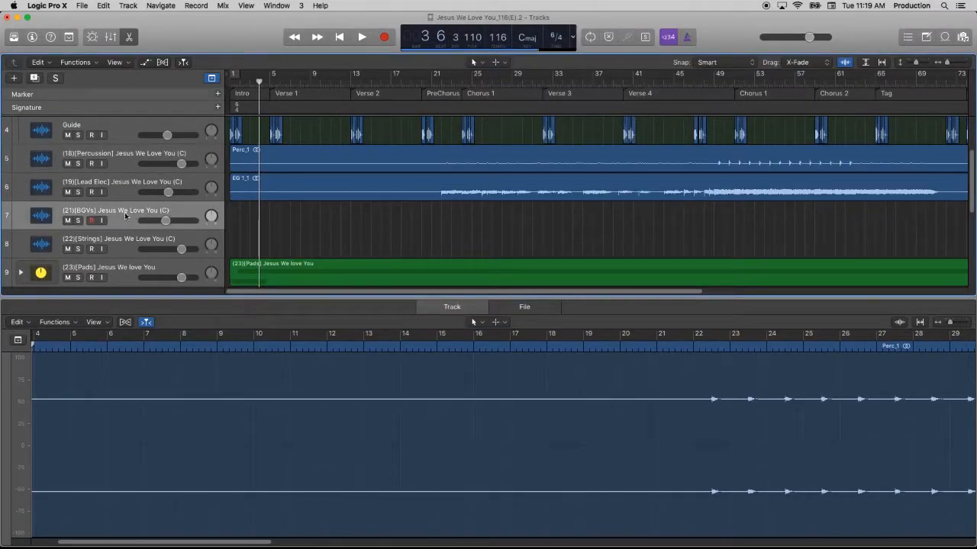
Step: Delete the (21)[BGVs] track and add Strings.m4A and Keys 1.m4A to the (22)[Strings] and (24)[Keys_Organ] tracks at bar 1
{"action": "key", "text": "super+BackSpace"}
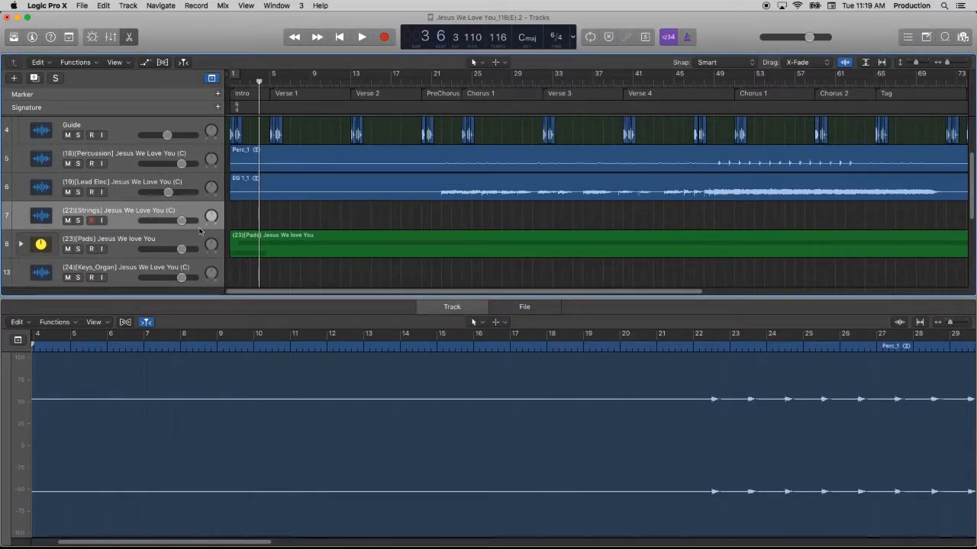
{"action": "key", "text": "super+Tab"}
{"action": "left_click_drag", "start_coordinate": [393, 394], "coordinate": [142, 222]}
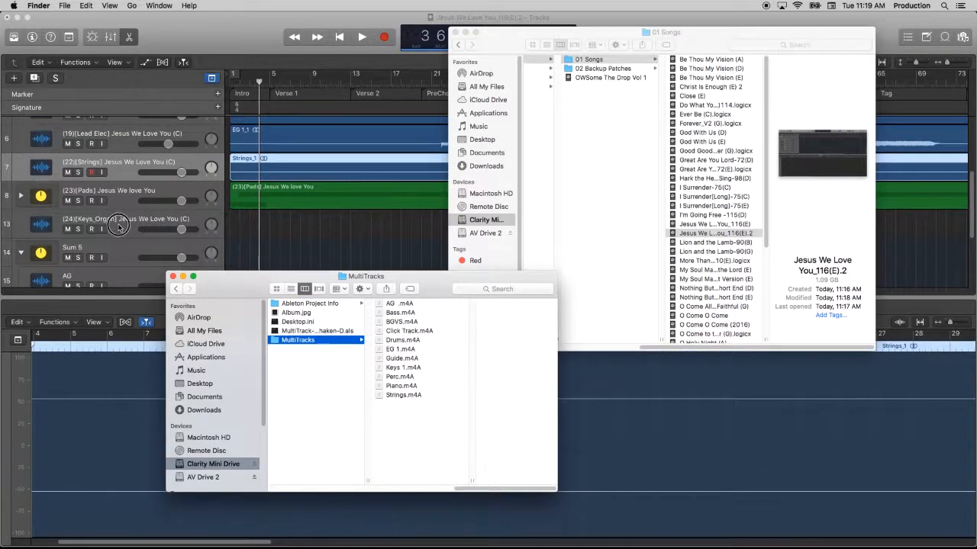
{"action": "key", "text": "super+Tab"}
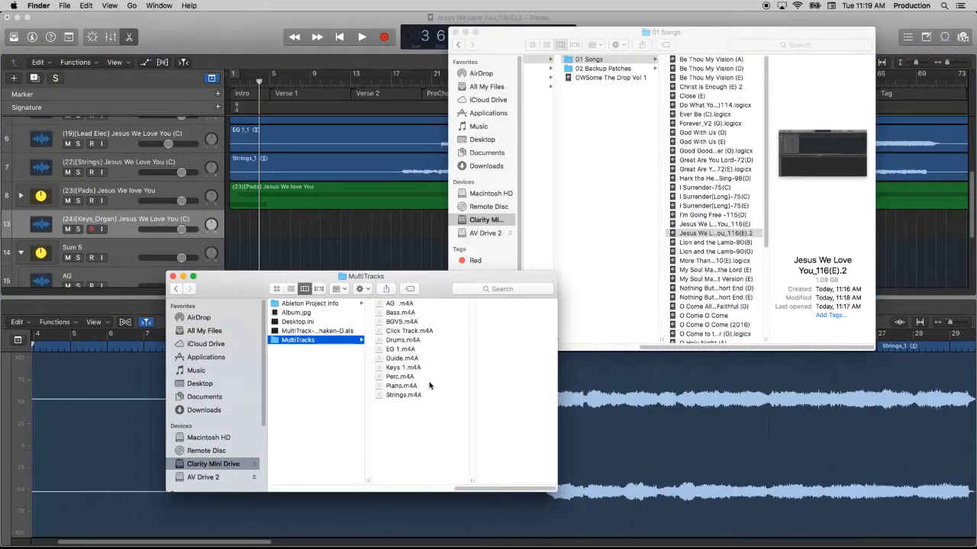
{"action": "left_click_drag", "start_coordinate": [394, 369], "coordinate": [221, 227]}
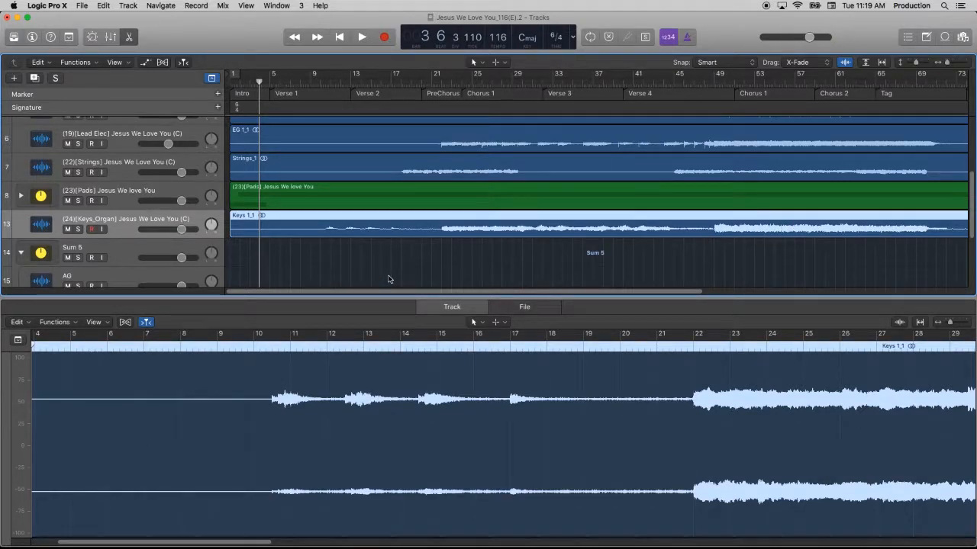
Step: Add the AG, Piano, Bass and Drums files to their matching tracks in the Sum 5 stack at bar 1, and close the MultiTracks folder window
{"action": "key", "text": "super+Tab"}
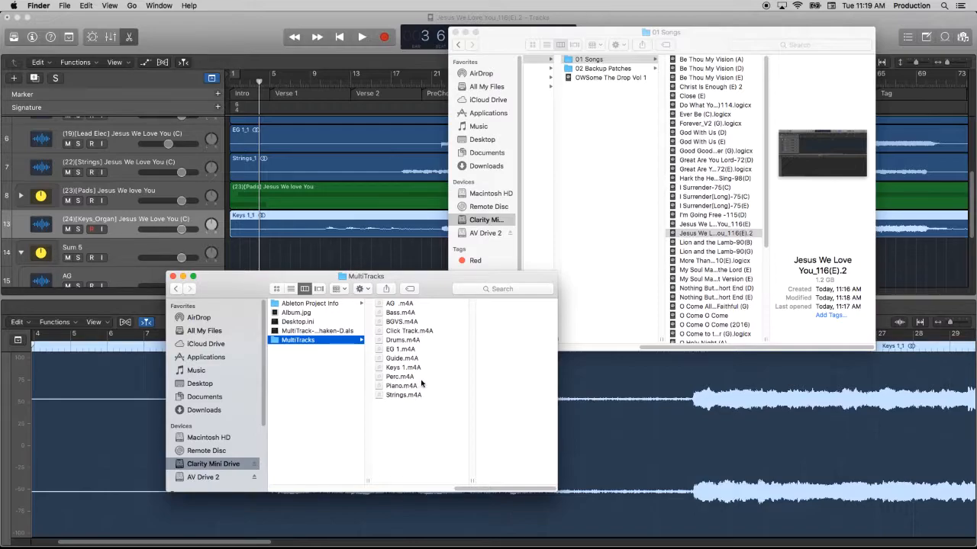
{"action": "scroll", "coordinate": [127, 231], "scroll_direction": "down", "scroll_amount": 3}
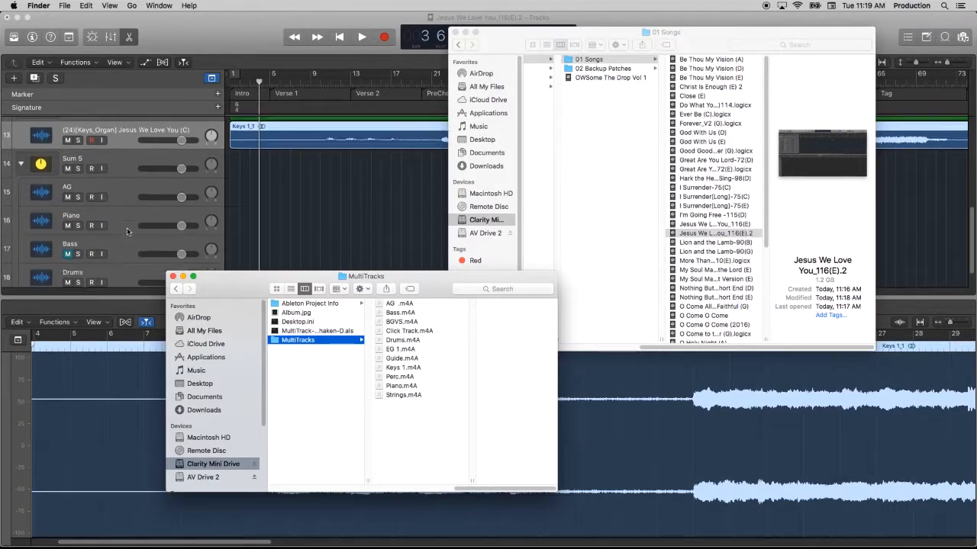
{"action": "left_click_drag", "start_coordinate": [387, 304], "coordinate": [229, 192]}
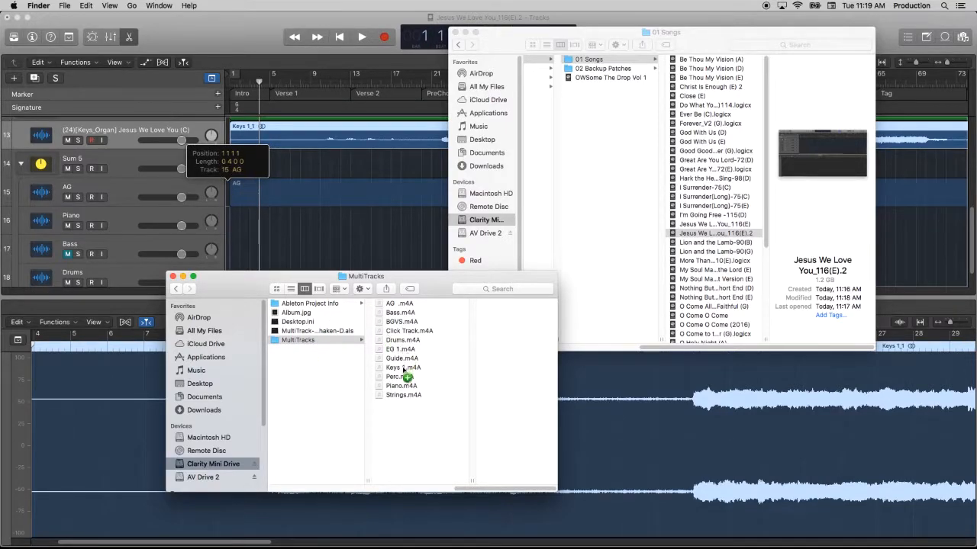
{"action": "left_click_drag", "start_coordinate": [391, 387], "coordinate": [219, 226]}
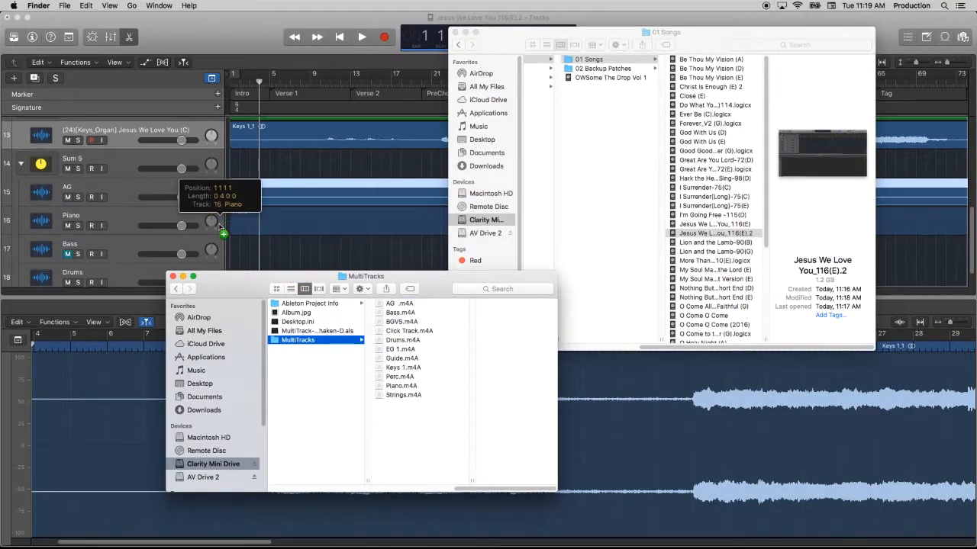
{"action": "left_click_drag", "start_coordinate": [399, 313], "coordinate": [269, 274]}
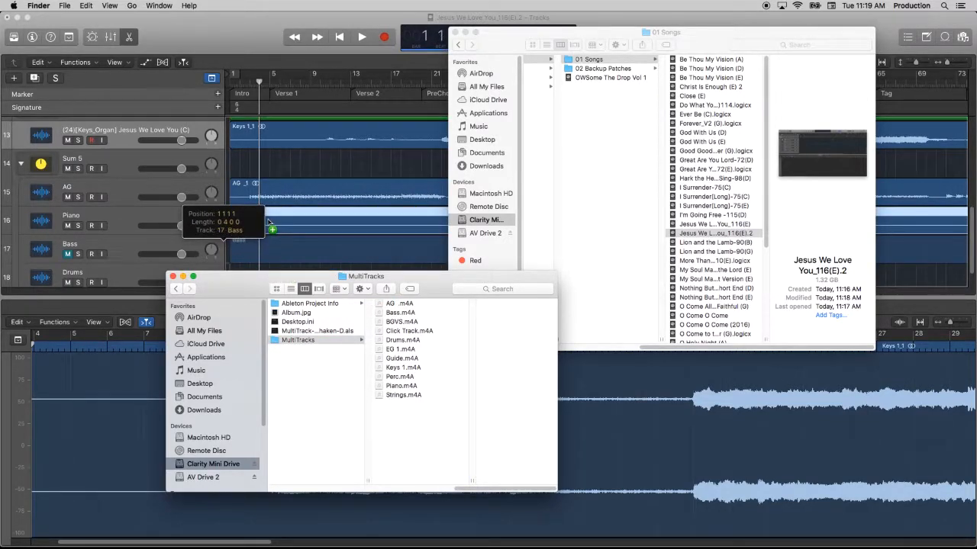
{"action": "left_click_drag", "start_coordinate": [269, 222], "coordinate": [269, 223]}
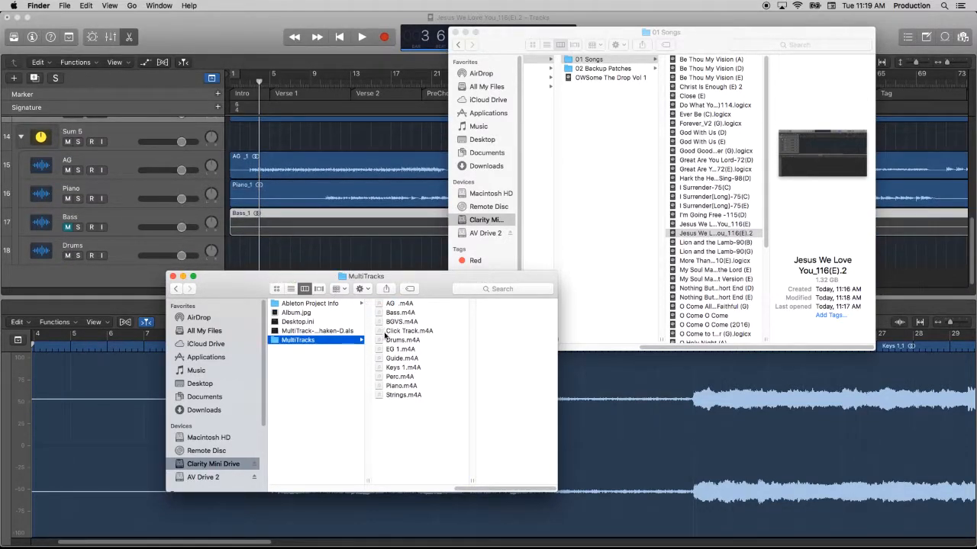
{"action": "left_click_drag", "start_coordinate": [381, 341], "coordinate": [227, 258]}
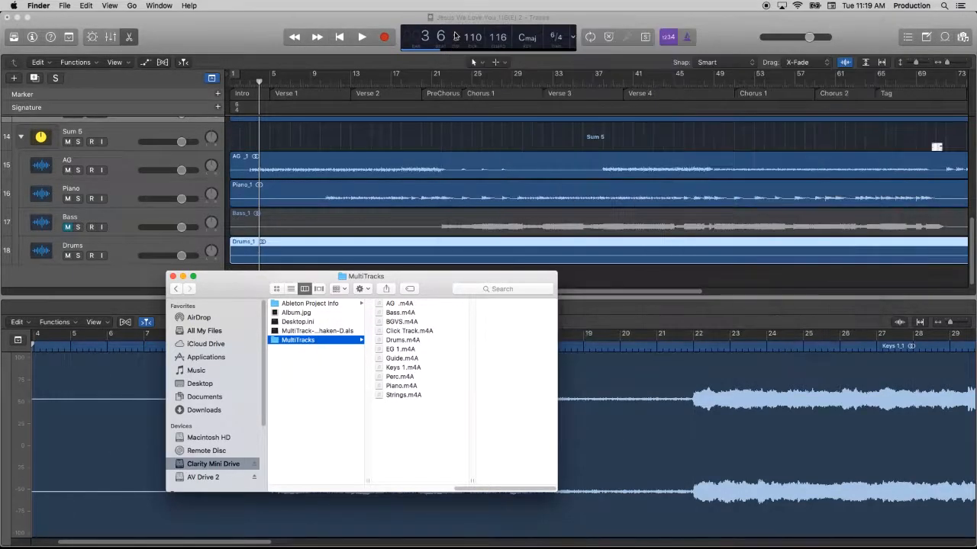
{"action": "left_click", "coordinate": [173, 277]}
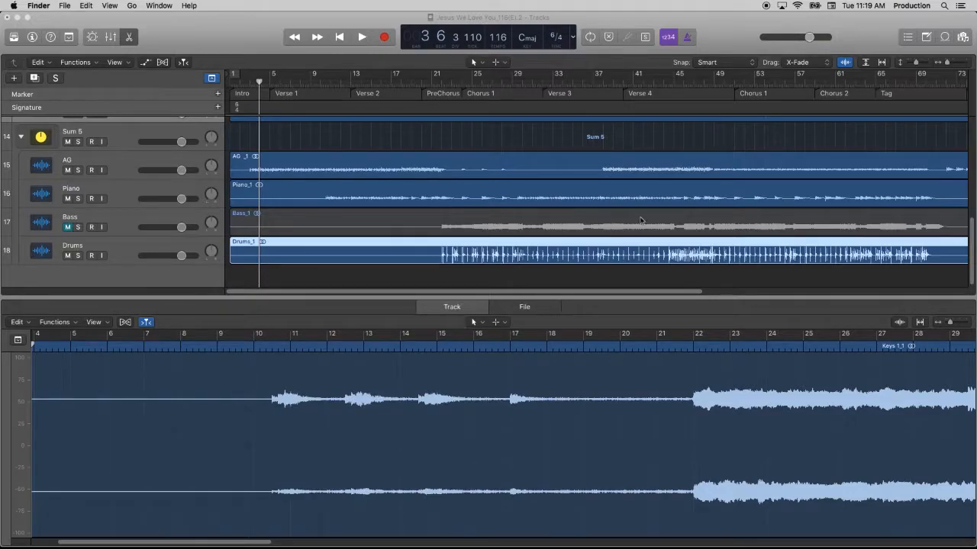
Step: Change the key suffix to (E) in the names of the (17)[Click_Cues], (18)[Percussion] and (19)[Lead Elec] tracks
{"action": "scroll", "coordinate": [344, 186], "scroll_direction": "up", "scroll_amount": 10}
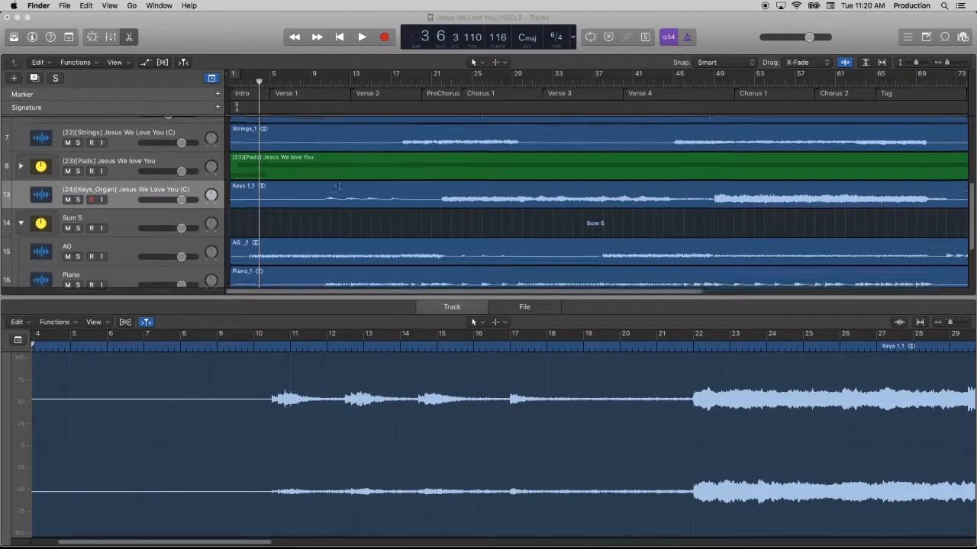
{"action": "left_click", "coordinate": [153, 125]}
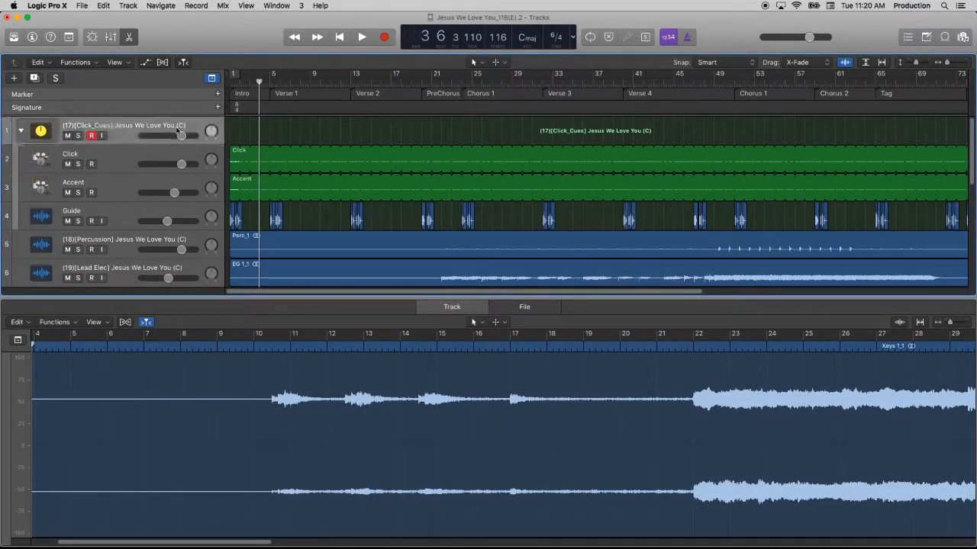
{"action": "double_click", "coordinate": [187, 126]}
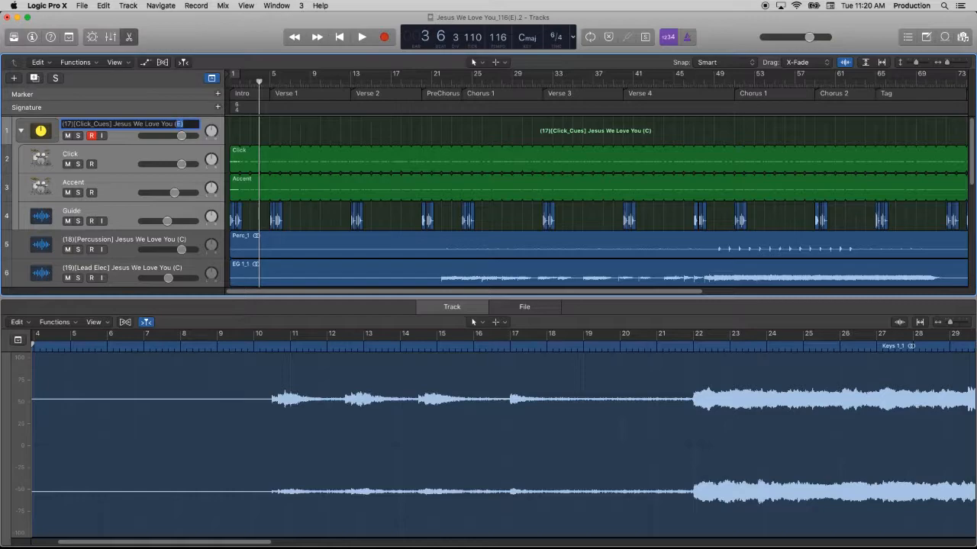
{"action": "left_click", "coordinate": [188, 241]}
{"action": "double_click", "coordinate": [189, 237]}
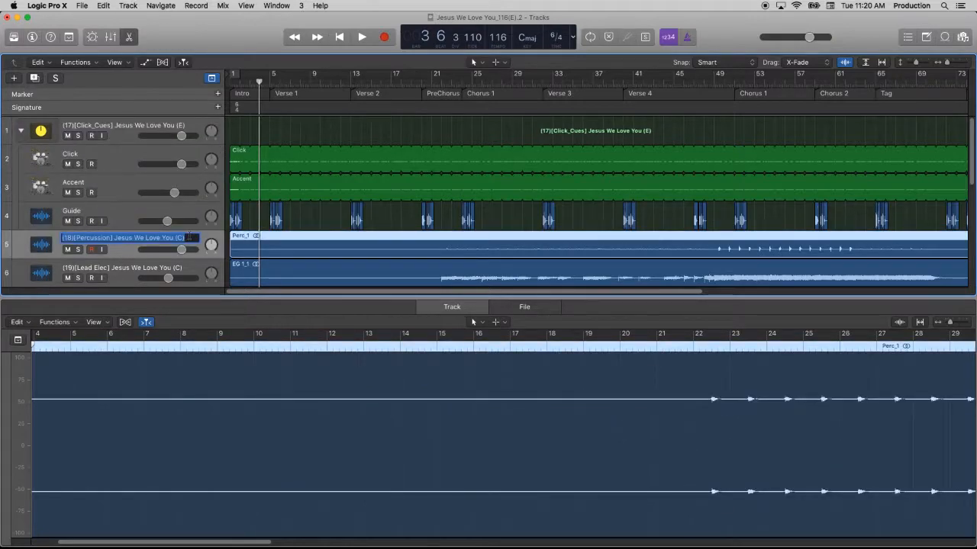
{"action": "key", "text": "Right"}
{"action": "type", "text": "E)"}
{"action": "key", "text": "Tab"}
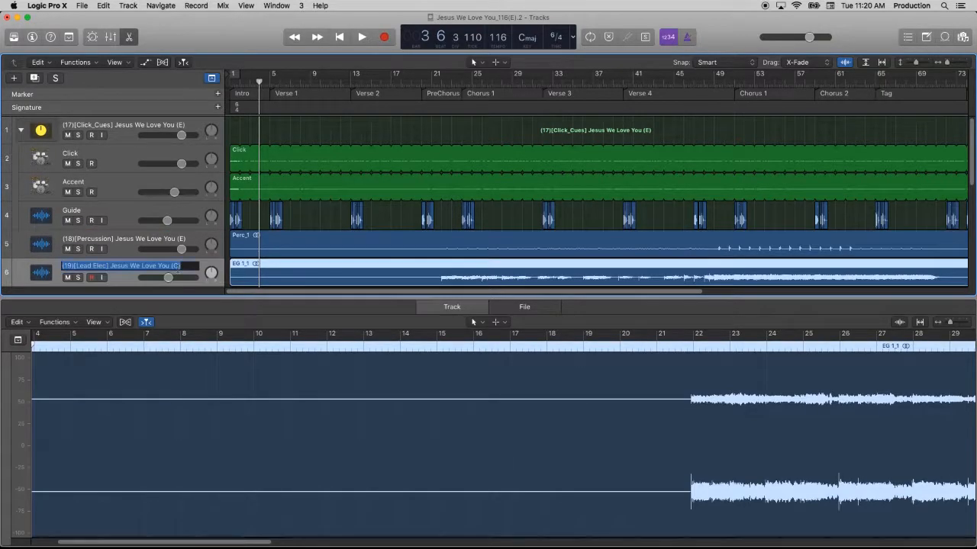
{"action": "key", "text": "Right"}
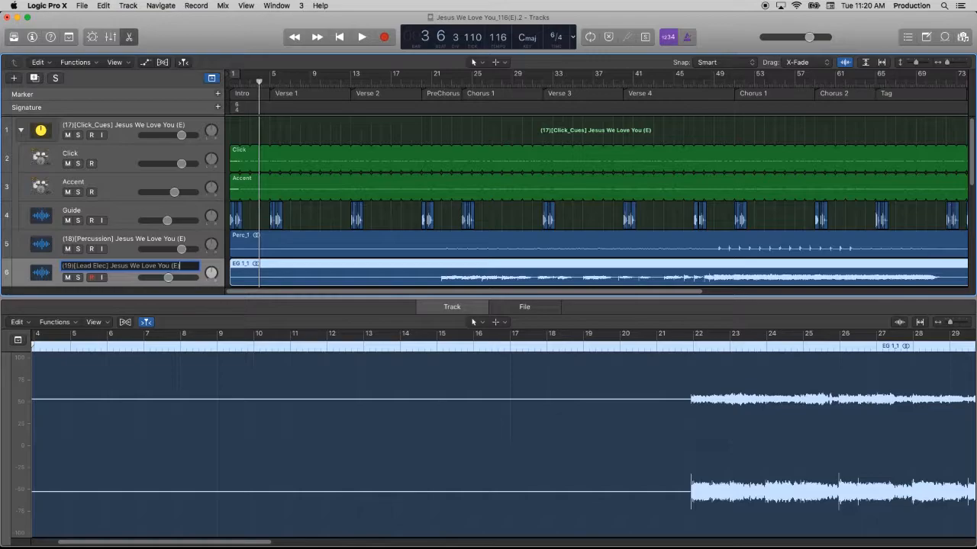
Step: Change the (22)[Strings] track name's key to (E) and append (E) to the (23)[Pads] track name
{"action": "scroll", "coordinate": [172, 232], "scroll_direction": "down", "scroll_amount": 5}
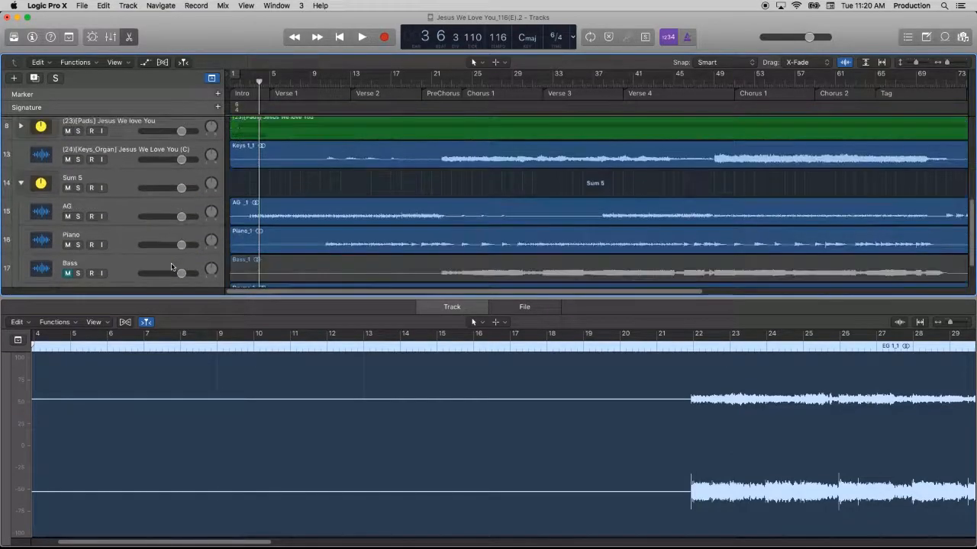
{"action": "key", "text": "Tab"}
{"action": "key", "text": "Right"}
{"action": "key", "text": "Tab"}
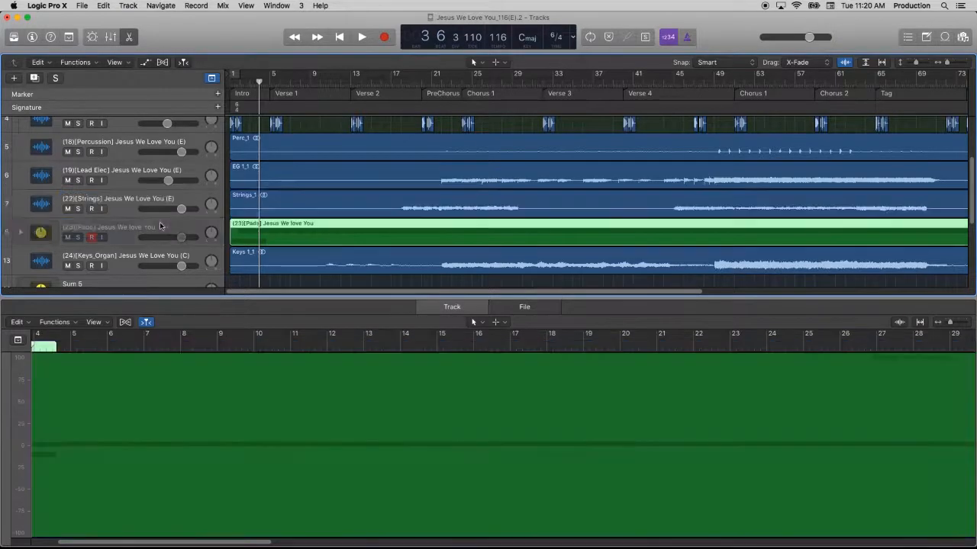
{"action": "key", "text": "Right"}
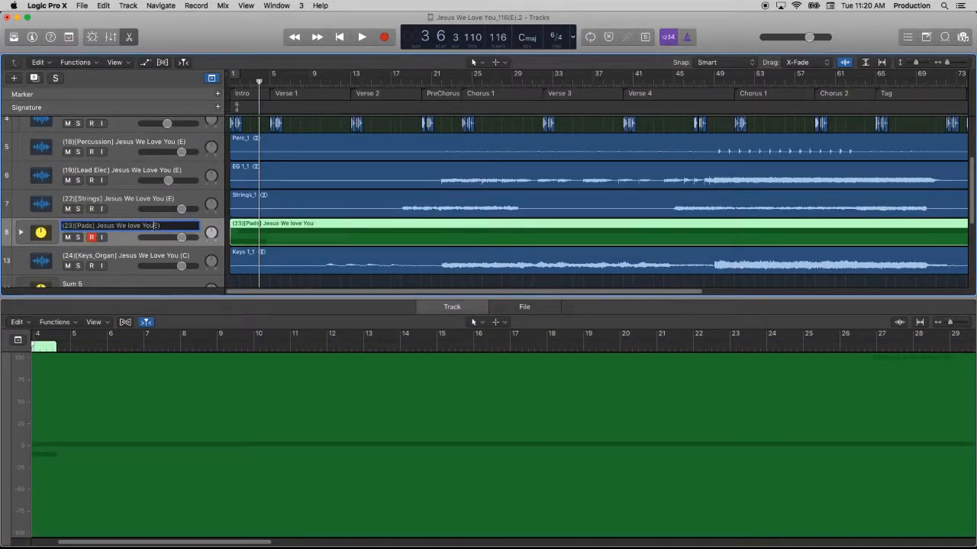
{"action": "type", "text": "(E)"}
{"action": "key", "text": "Tab"}
Step: Rename the (24)[Keys_Organ] track so that its name ends in (E)
{"action": "key", "text": "Right"}
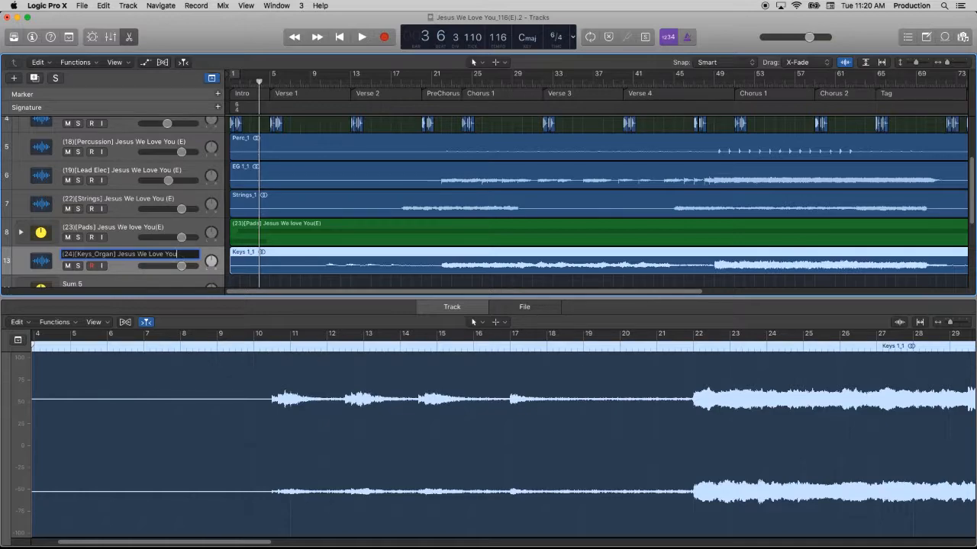
{"action": "type", "text": "(E"}
{"action": "scroll", "coordinate": [185, 234], "scroll_direction": "down", "scroll_amount": 5}
{"action": "scroll", "coordinate": [186, 233], "scroll_direction": "up", "scroll_amount": 5}
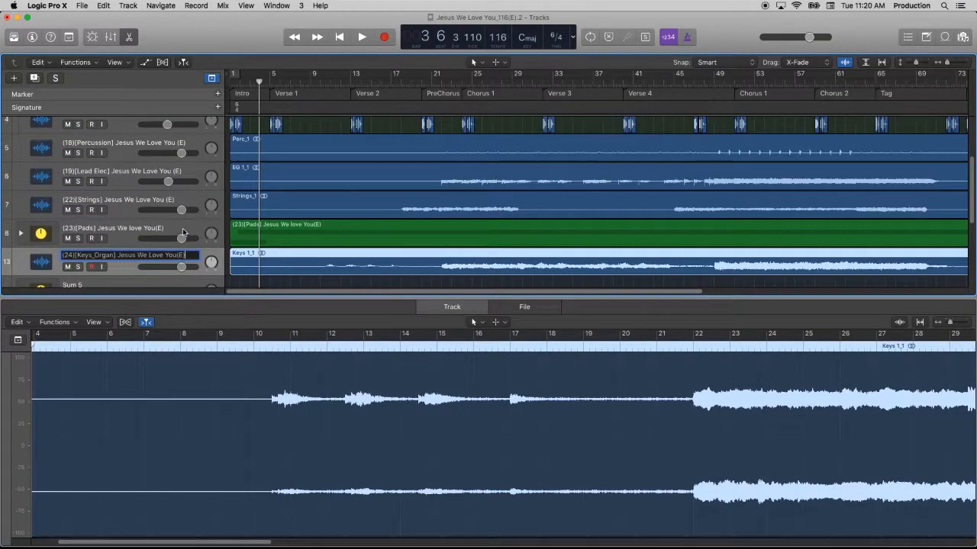
{"action": "key", "text": "Return"}
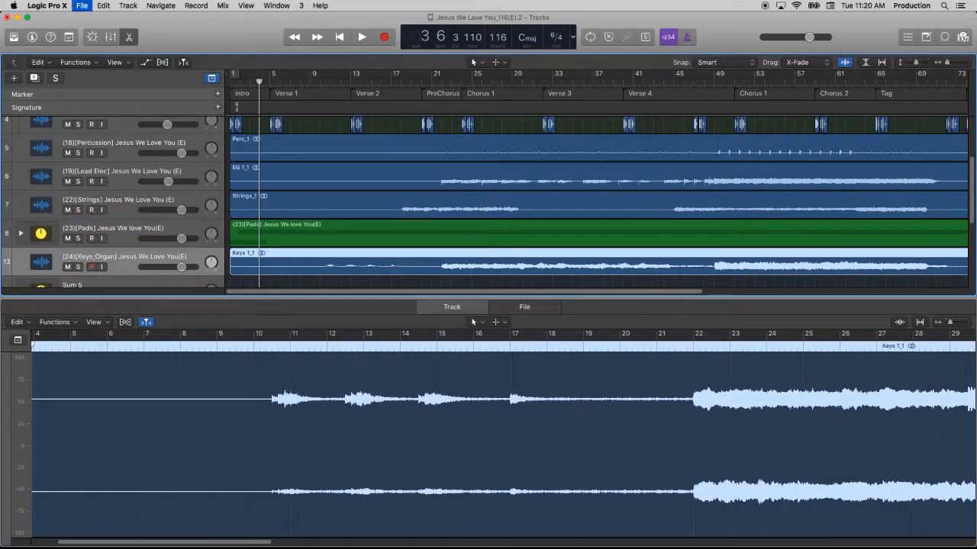
Step: Select the (18)[Percussion] track and open the Mixer at its channel strip's audio effects
{"action": "scroll", "coordinate": [186, 250], "scroll_direction": "up", "scroll_amount": 5}
{"action": "left_click_drag", "start_coordinate": [245, 298], "coordinate": [219, 417]}
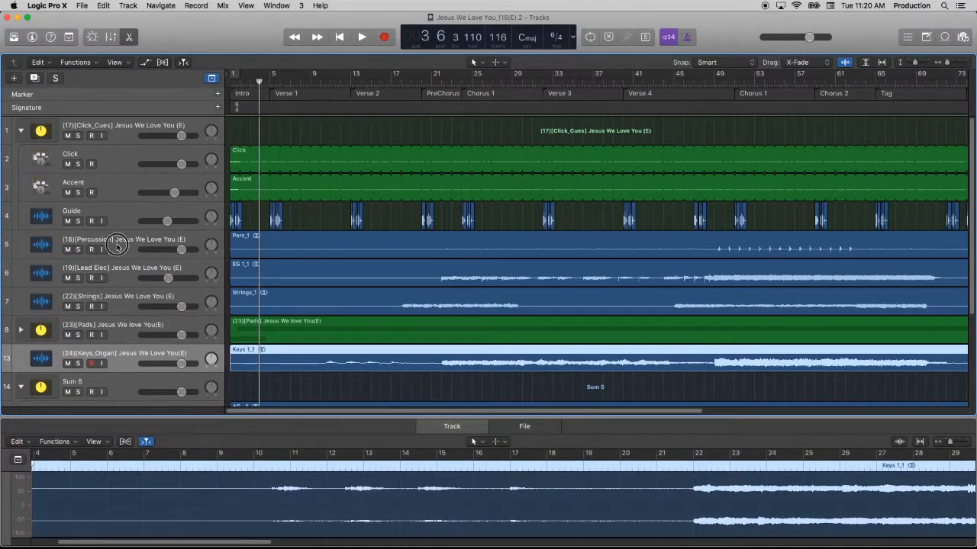
{"action": "left_click", "coordinate": [117, 246]}
{"action": "key", "text": "x"}
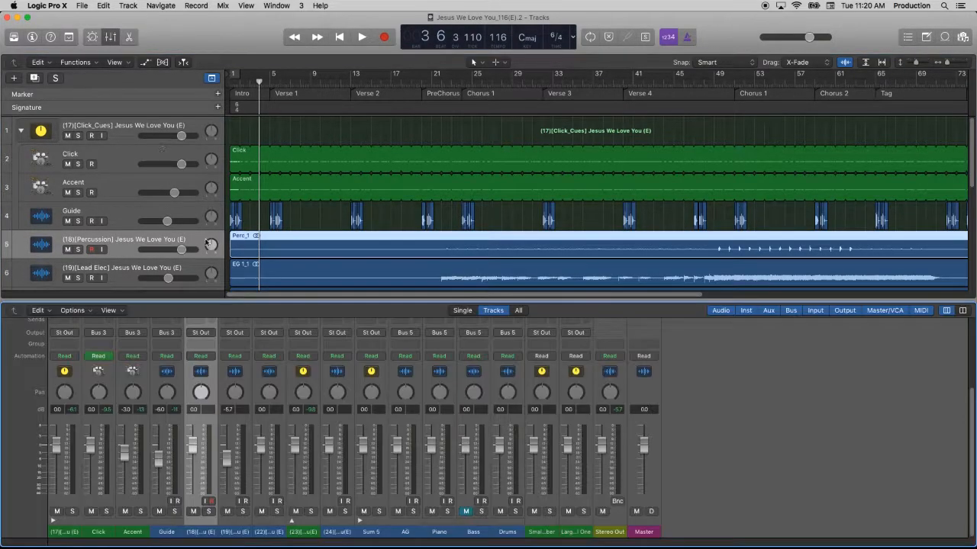
{"action": "scroll", "coordinate": [294, 348], "scroll_direction": "up", "scroll_amount": 3}
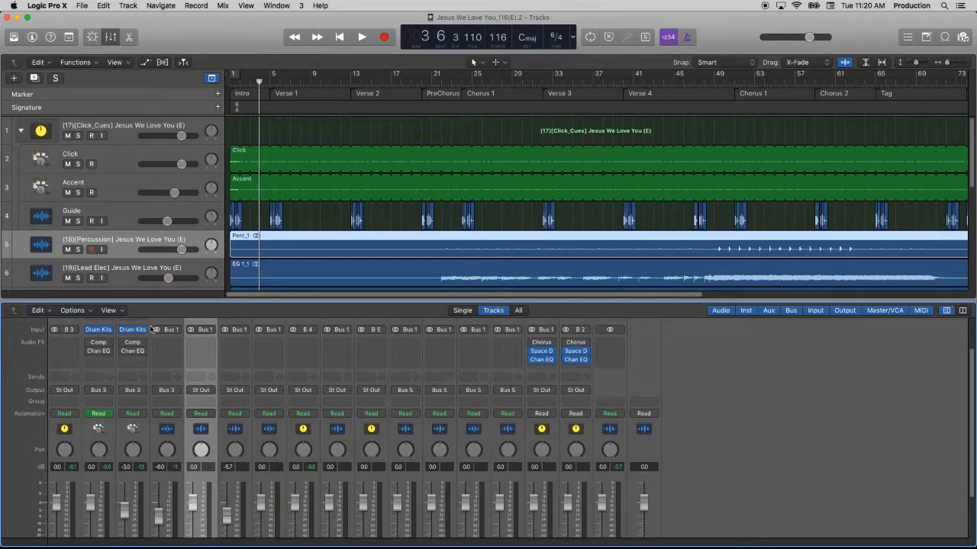
Step: Insert AUPitch on the (18)[Percussion] channel, load the 200_100_100_50 preset and close the plug-in window
{"action": "left_click", "coordinate": [200, 345]}
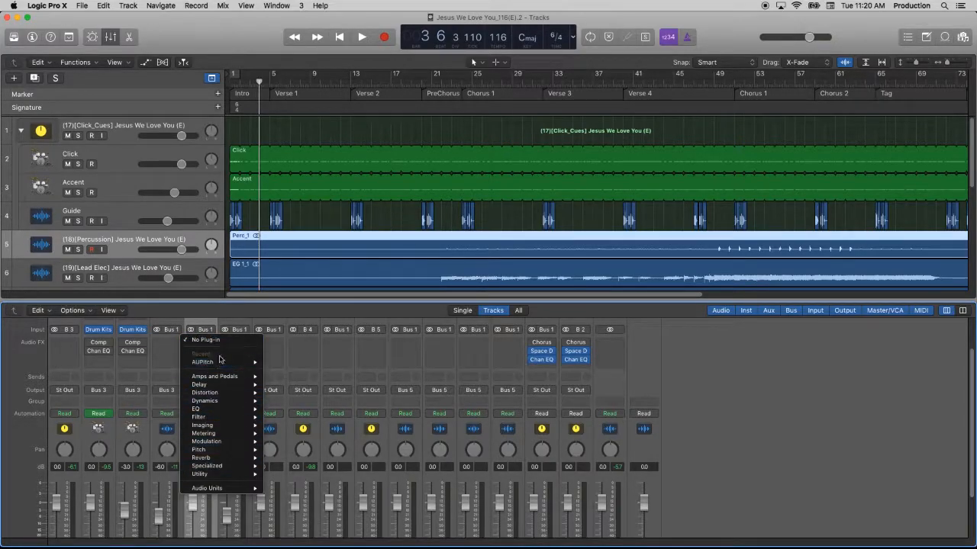
{"action": "mouse_move", "coordinate": [226, 363]}
{"action": "left_click", "coordinate": [283, 362]}
{"action": "left_click", "coordinate": [126, 58]}
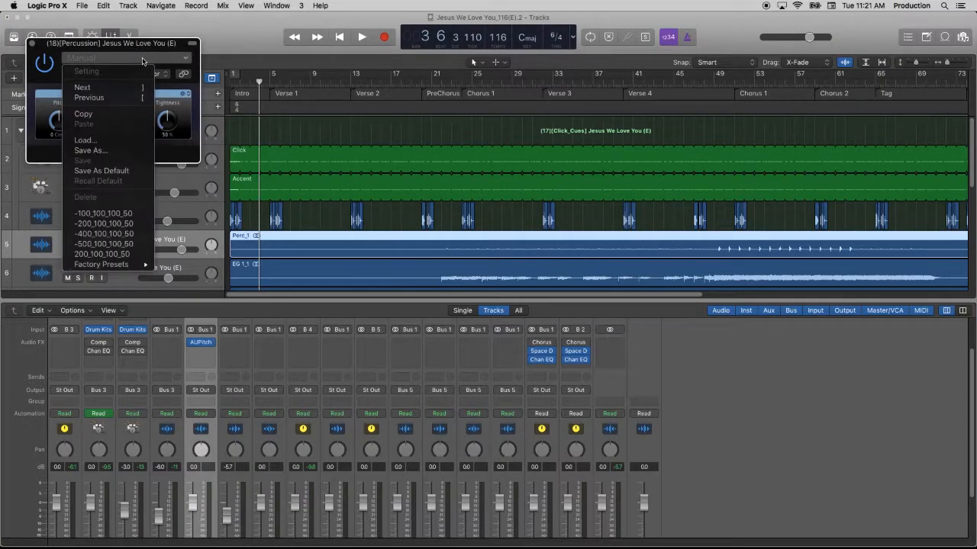
{"action": "left_click", "coordinate": [87, 254]}
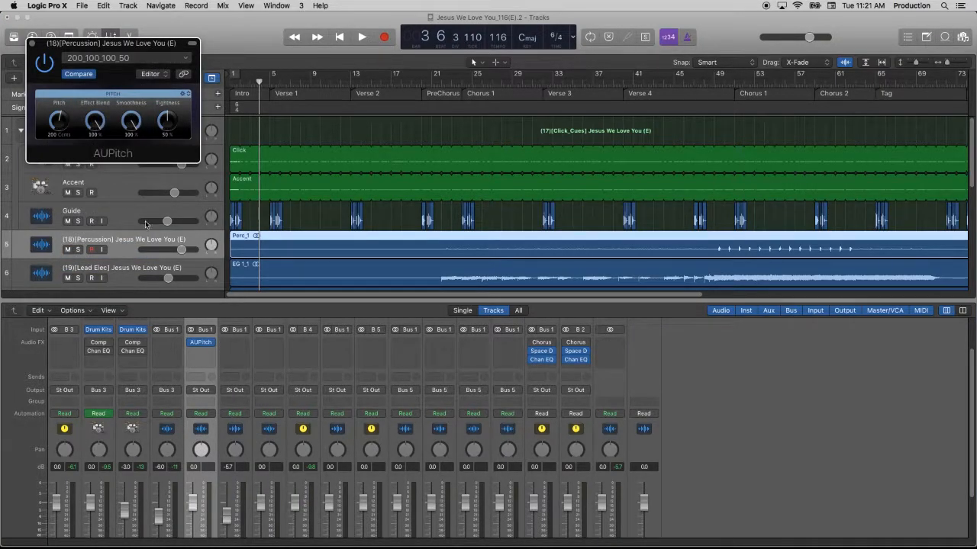
{"action": "key", "text": "super+w"}
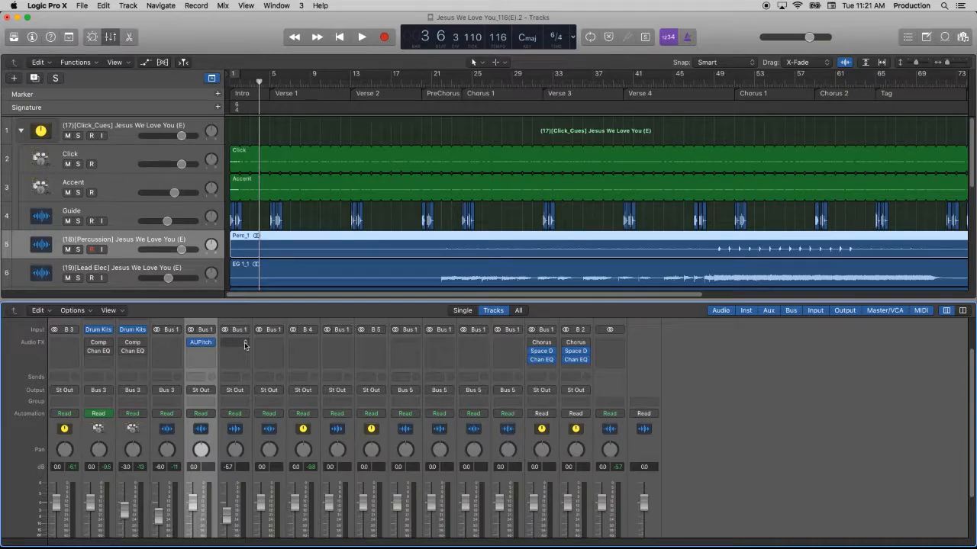
Step: Insert AUPitch on the (19)[Lead Elec] channel with the 200_100_100_50 preset, and save that setting as the plug-in's default
{"action": "left_click", "coordinate": [246, 343]}
{"action": "left_click", "coordinate": [244, 359]}
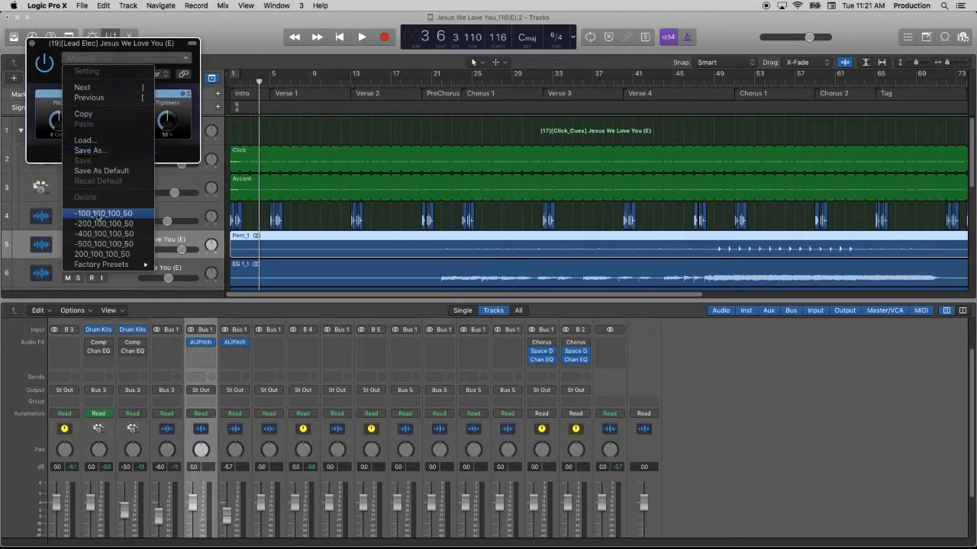
{"action": "left_click", "coordinate": [84, 255]}
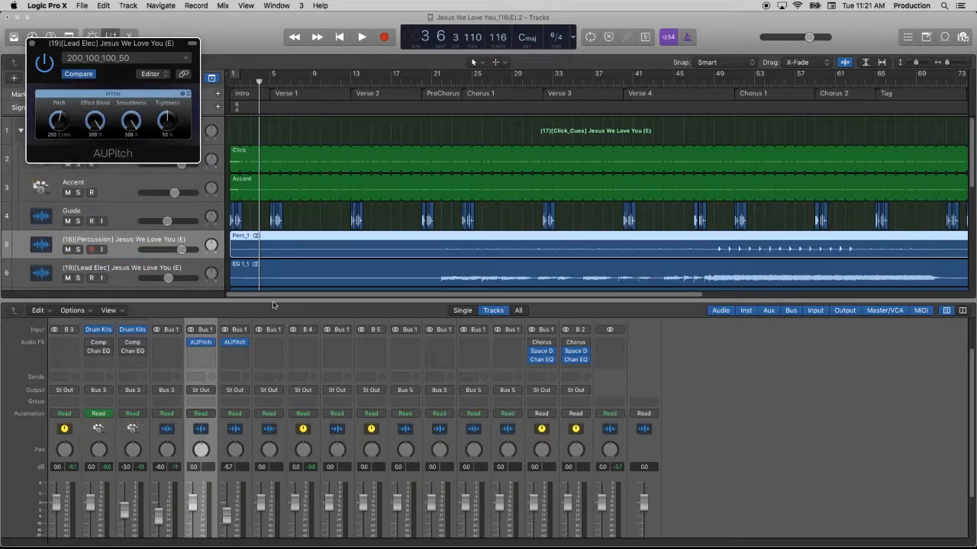
{"action": "left_click", "coordinate": [122, 58]}
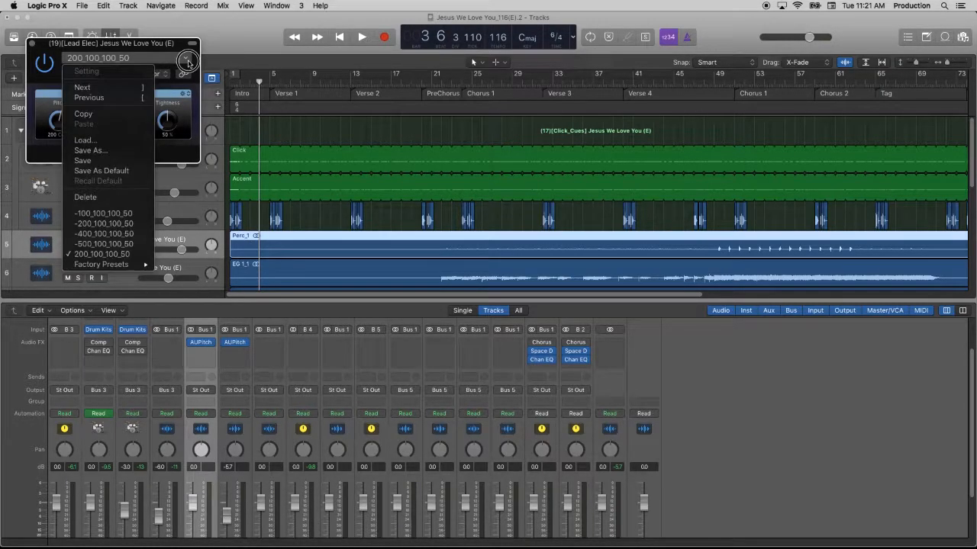
{"action": "left_click", "coordinate": [126, 170]}
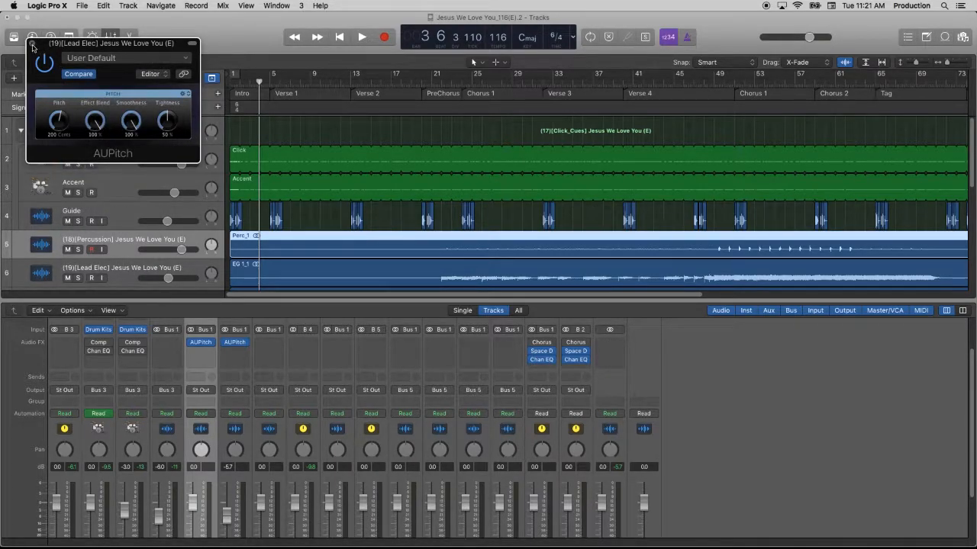
Step: Insert a stereo AUPitch on the (22)[Strings] channel with its default setting, leaving no plug-in windows open
{"action": "left_click", "coordinate": [32, 45]}
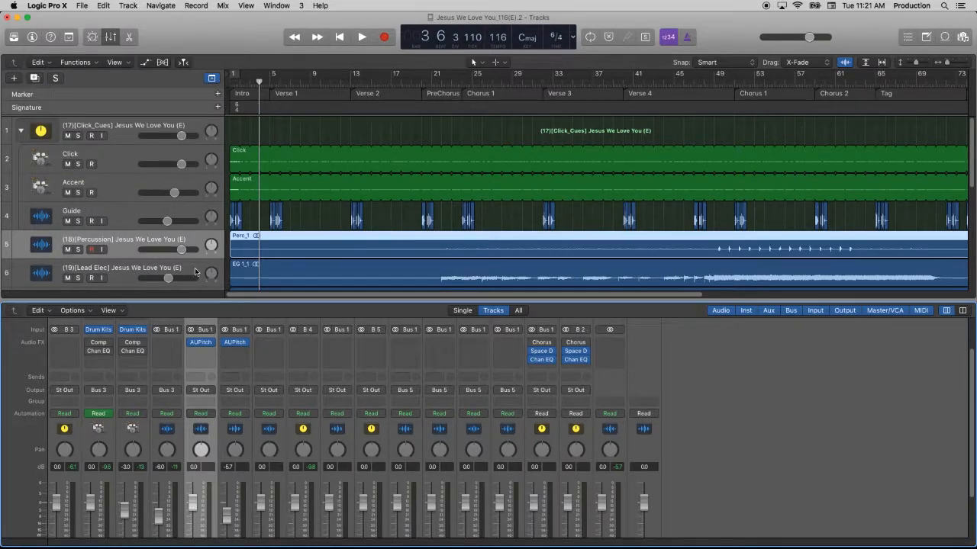
{"action": "left_click", "coordinate": [124, 276]}
{"action": "scroll", "coordinate": [123, 276], "scroll_direction": "down", "scroll_amount": 1}
{"action": "scroll", "coordinate": [123, 276], "scroll_direction": "down", "scroll_amount": 4}
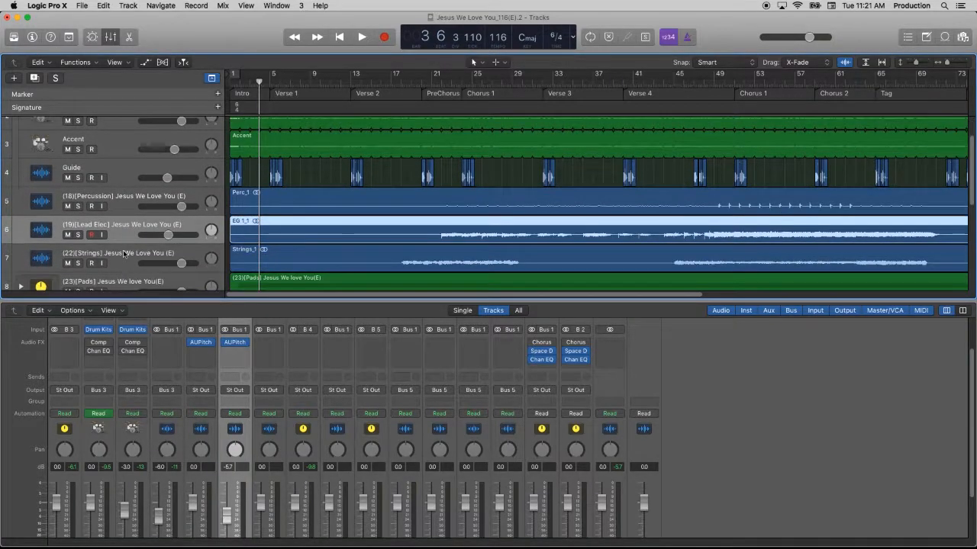
{"action": "left_click", "coordinate": [125, 257]}
{"action": "left_click", "coordinate": [266, 344]}
{"action": "mouse_move", "coordinate": [271, 362]}
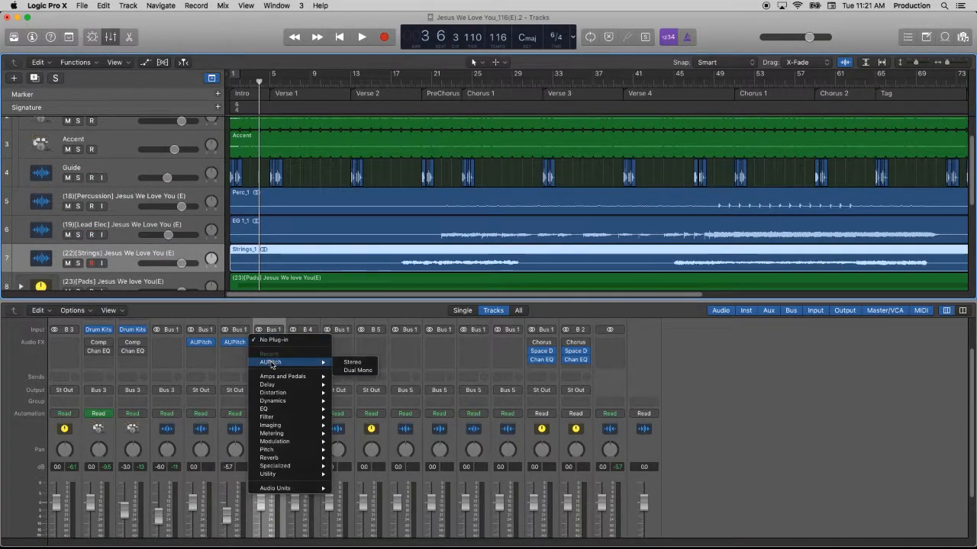
{"action": "left_click", "coordinate": [351, 364]}
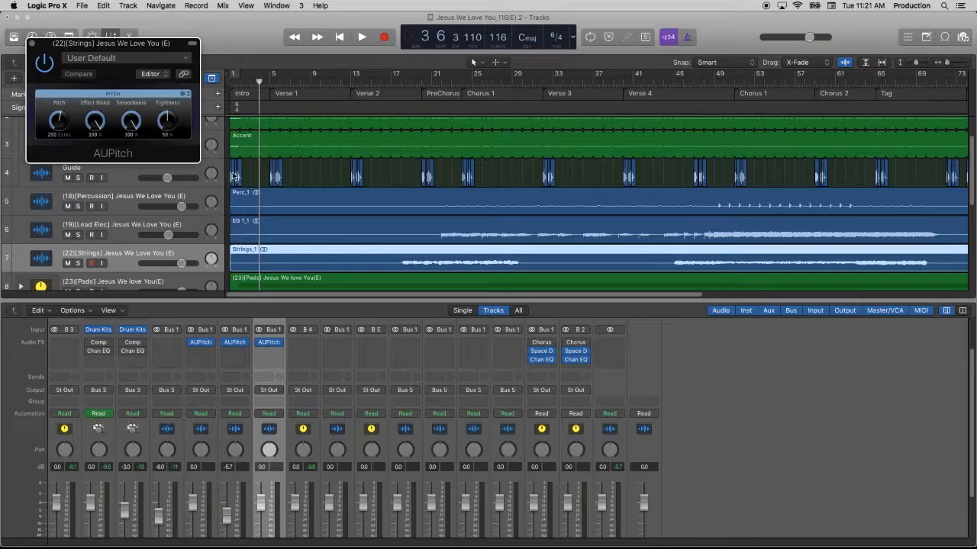
{"action": "key", "text": "super+w"}
{"action": "scroll", "coordinate": [113, 251], "scroll_direction": "down", "scroll_amount": 1}
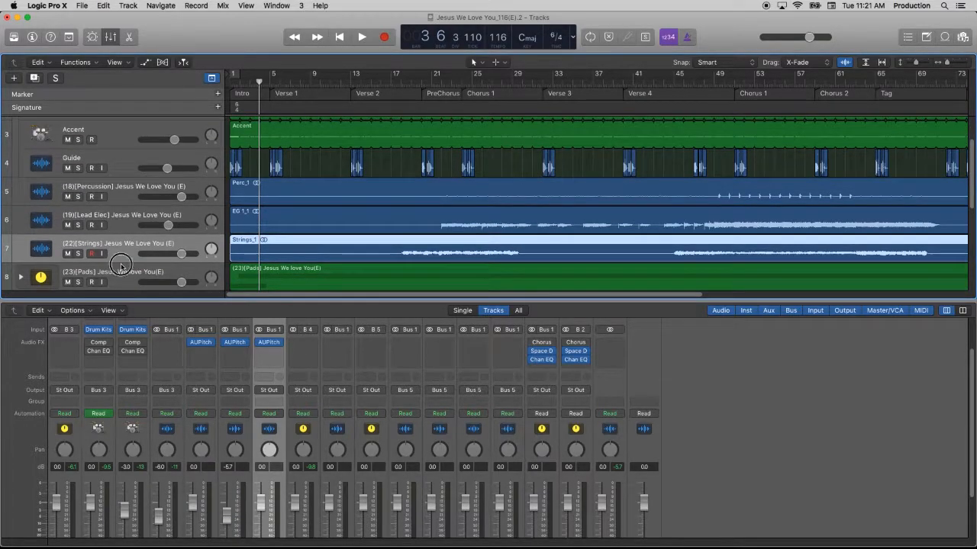
{"action": "left_click", "coordinate": [240, 265]}
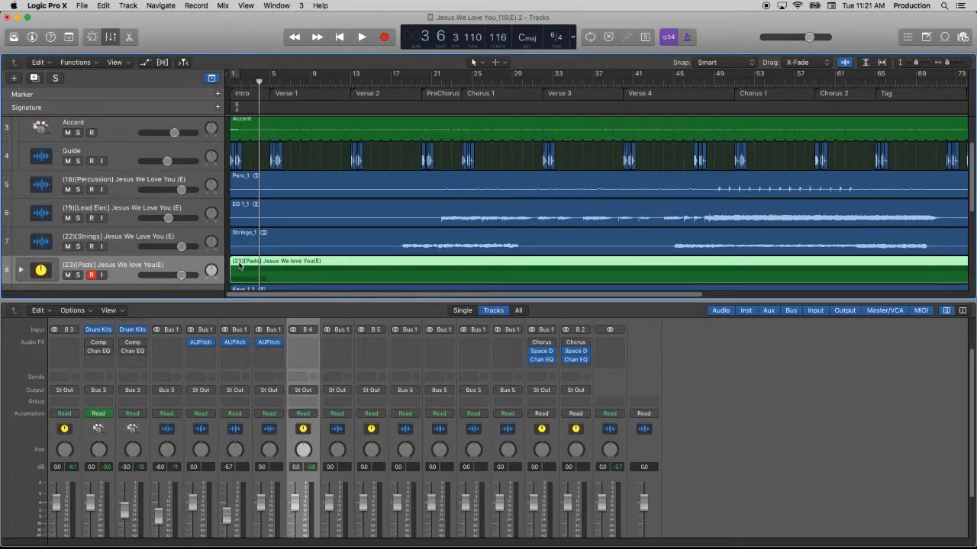
{"action": "left_click", "coordinate": [304, 341]}
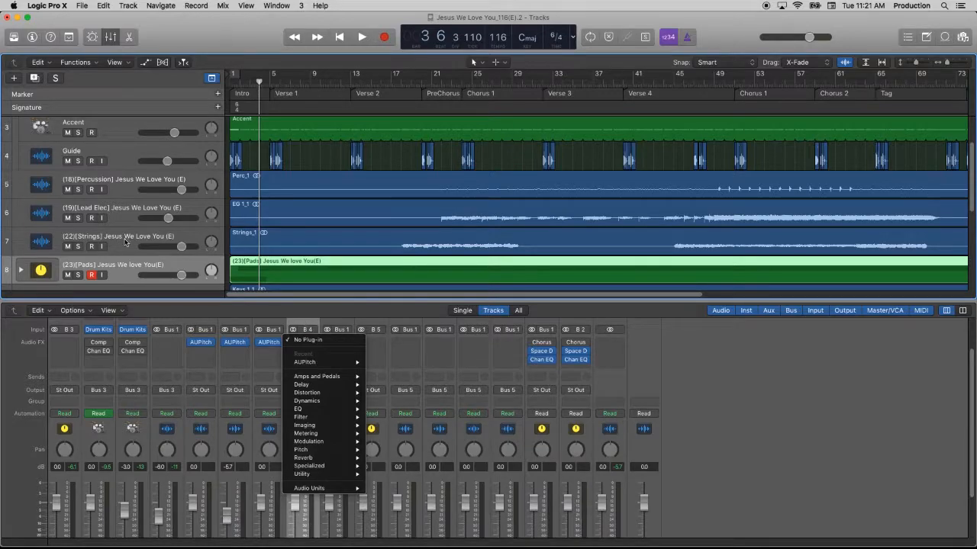
{"action": "left_click", "coordinate": [133, 264]}
{"action": "scroll", "coordinate": [169, 215], "scroll_direction": "down", "scroll_amount": 4}
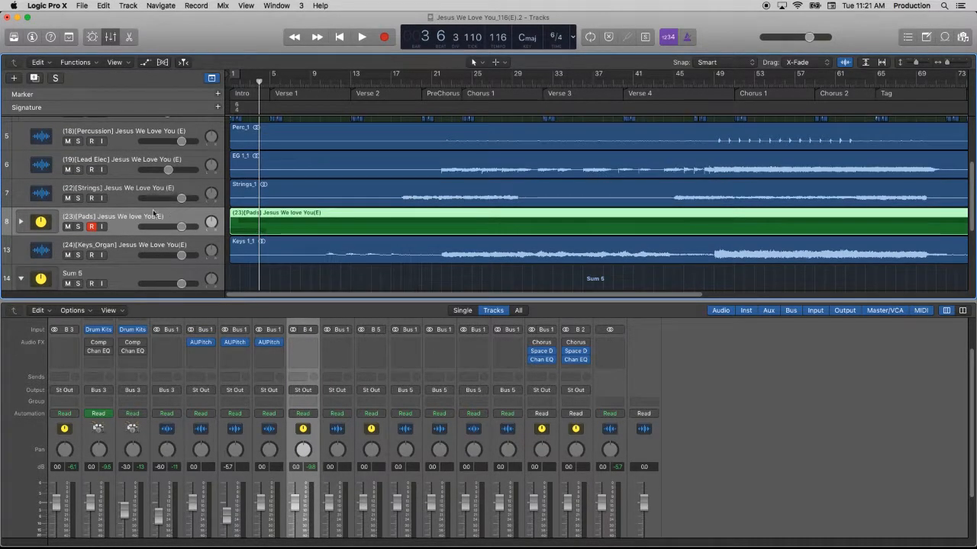
{"action": "left_click", "coordinate": [21, 222]}
{"action": "left_click", "coordinate": [21, 222]}
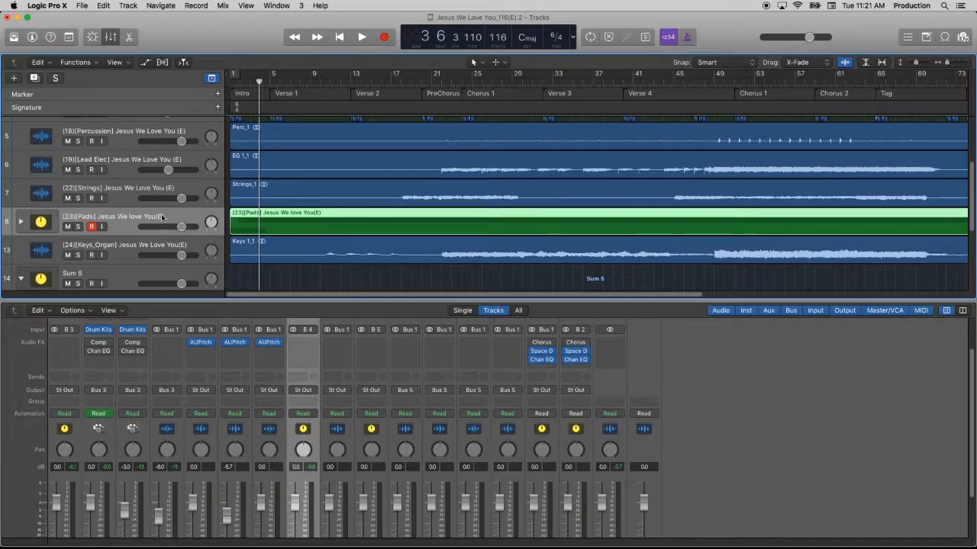
Step: Insert AUPitch on the (24)[Keys_Organ] channel with its default setting and close the plug-in window
{"action": "scroll", "coordinate": [139, 189], "scroll_direction": "down", "scroll_amount": 3}
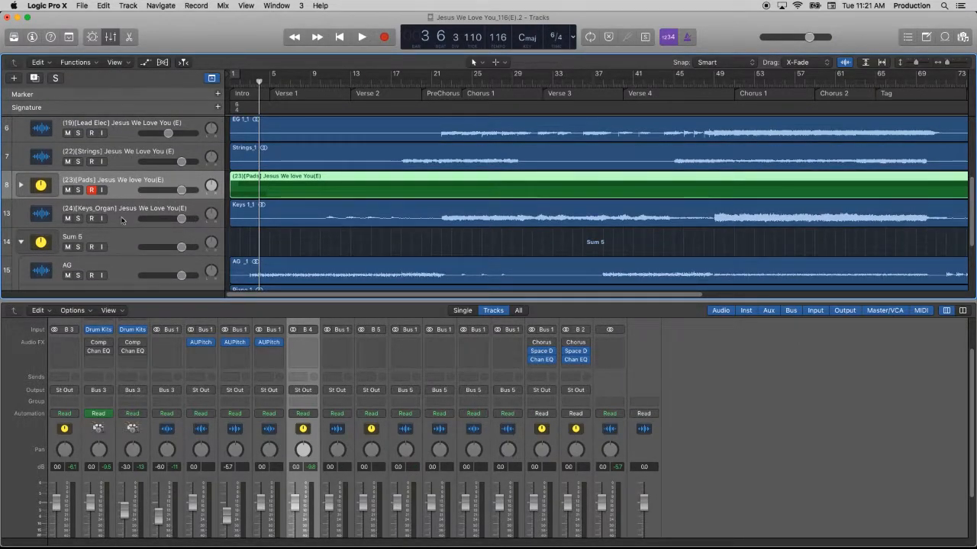
{"action": "left_click", "coordinate": [205, 221]}
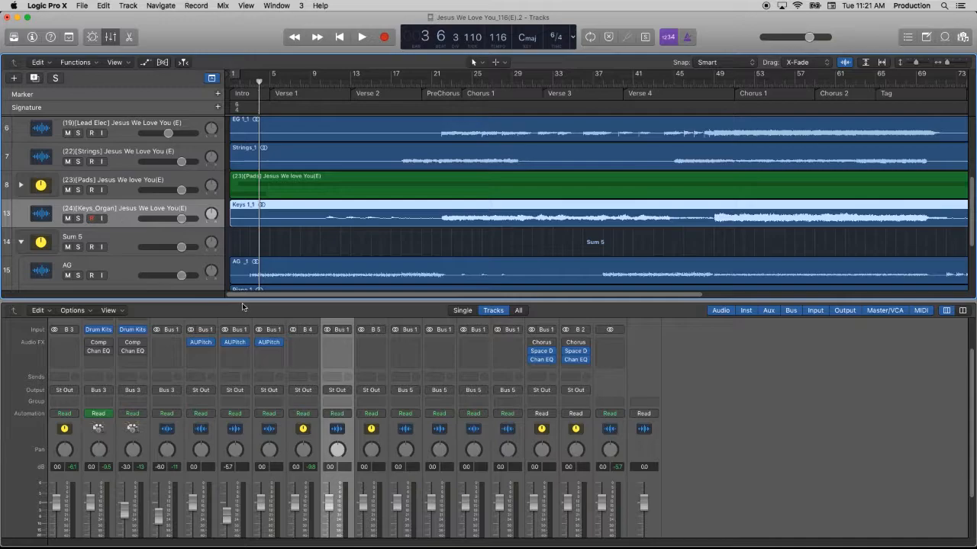
{"action": "left_click", "coordinate": [345, 345]}
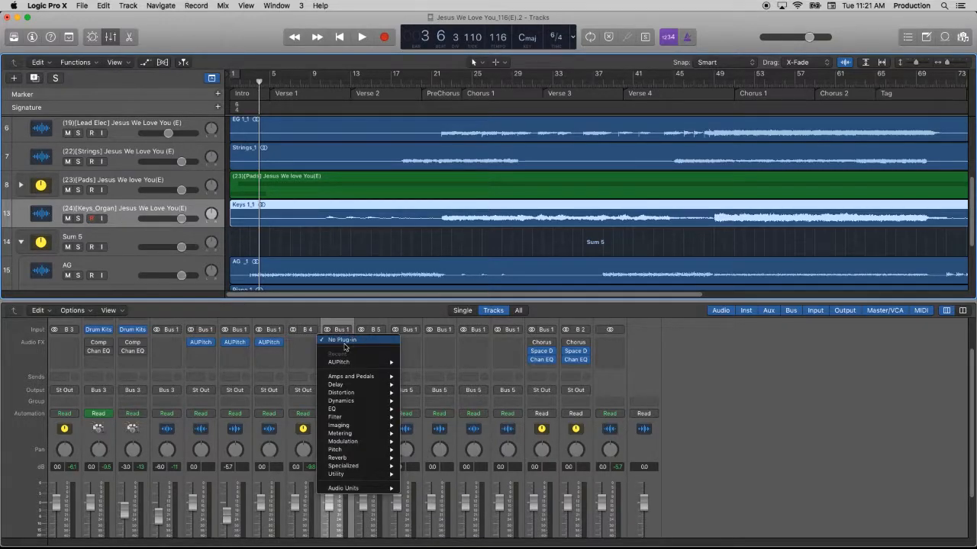
{"action": "left_click", "coordinate": [340, 362]}
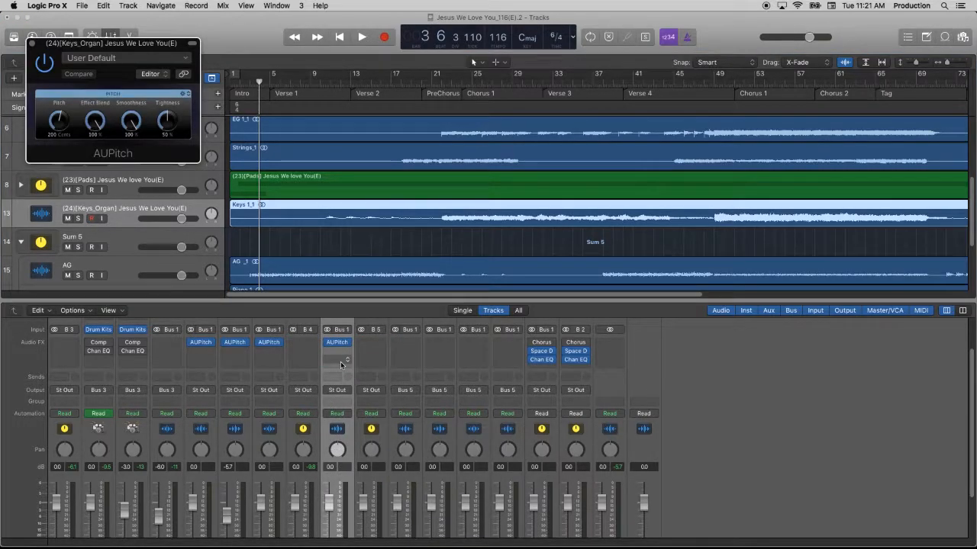
{"action": "left_click", "coordinate": [31, 44]}
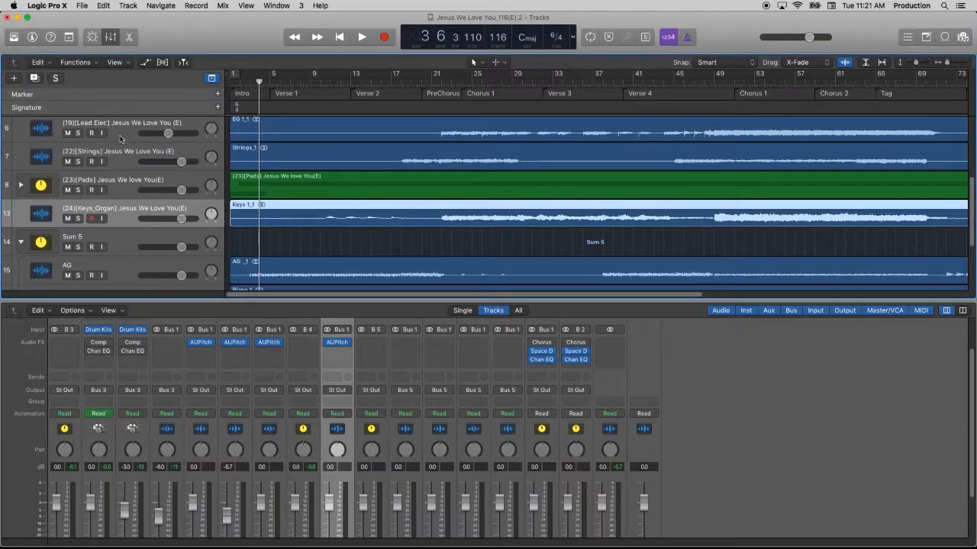
Step: Expand the (23)[Pads] stack and delete its second PhilSynth track and the MIDI Region_bip_1 and MIDI Region_bip tracks
{"action": "scroll", "coordinate": [161, 345], "scroll_direction": "down", "scroll_amount": 3}
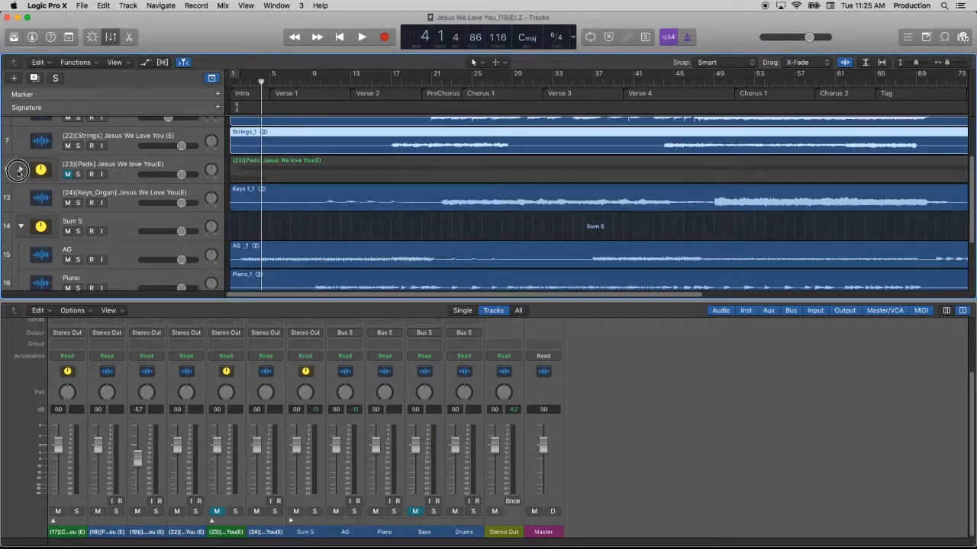
{"action": "left_click", "coordinate": [20, 168]}
{"action": "scroll", "coordinate": [123, 236], "scroll_direction": "down", "scroll_amount": 1}
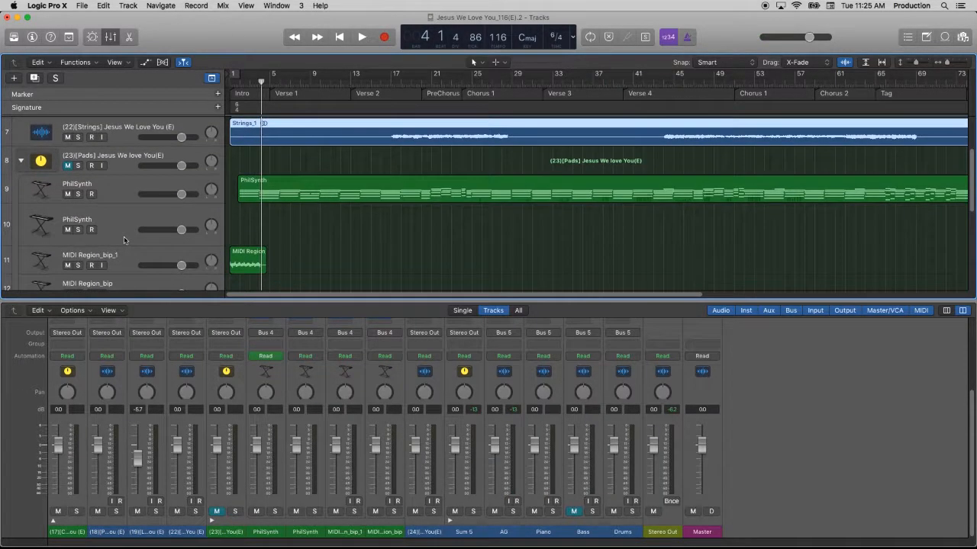
{"action": "left_click", "coordinate": [126, 217]}
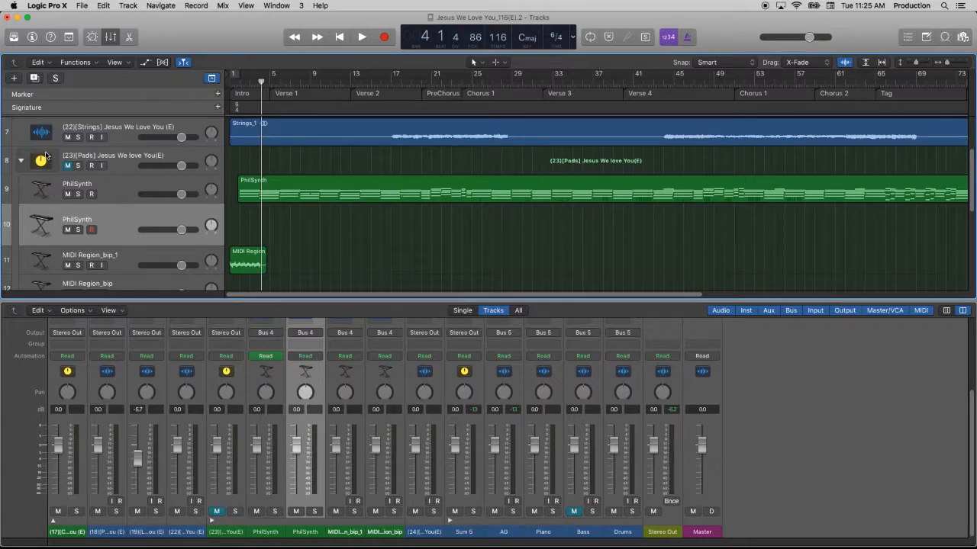
{"action": "left_click", "coordinate": [14, 78]}
{"action": "left_click", "coordinate": [588, 206]}
{"action": "scroll", "coordinate": [107, 219], "scroll_direction": "down", "scroll_amount": 1}
{"action": "key", "text": "super+BackSpace"}
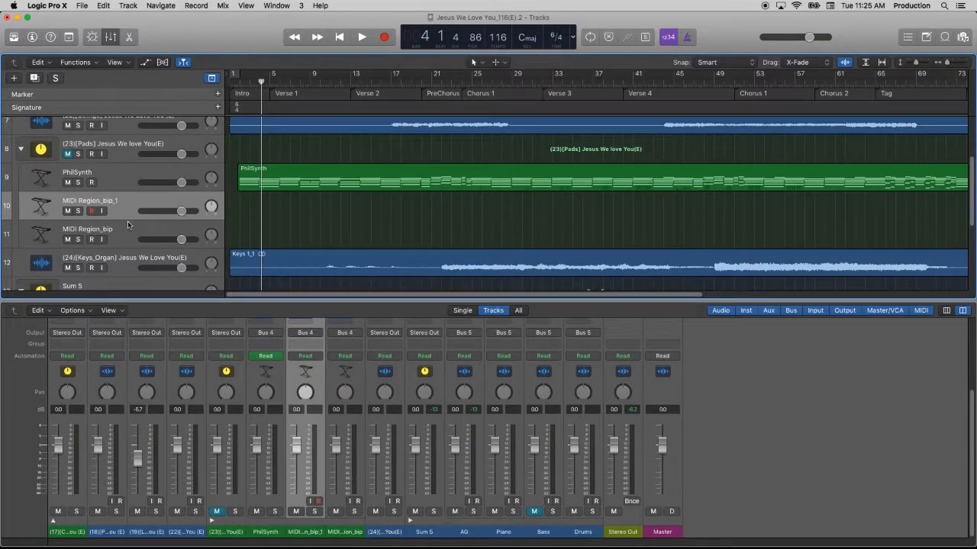
{"action": "key", "text": "super+BackSpace"}
{"action": "key", "text": "super+BackSpace"}
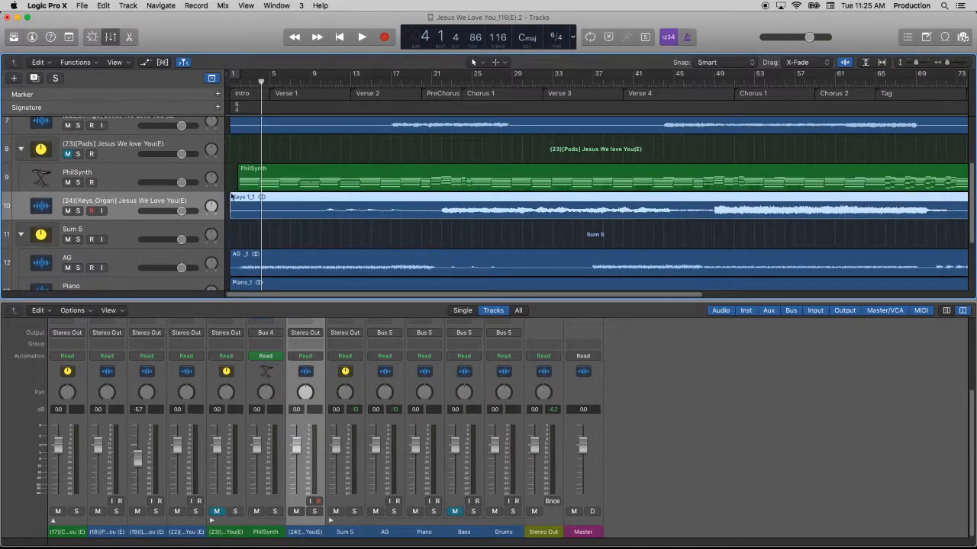
Step: Open the remaining PhilSynth region in an enlarged Piano Roll and show its first chord near bar 2
{"action": "left_click", "coordinate": [141, 181]}
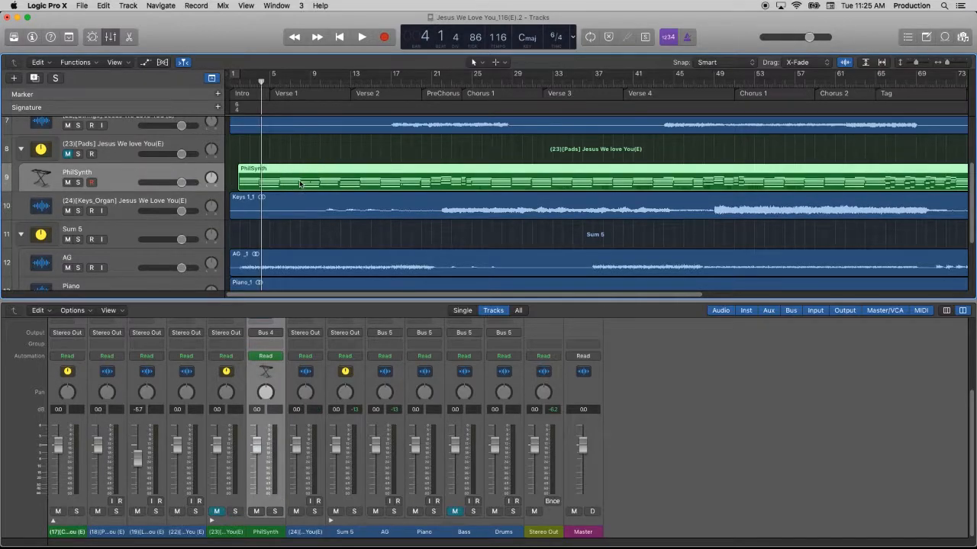
{"action": "double_click", "coordinate": [300, 184]}
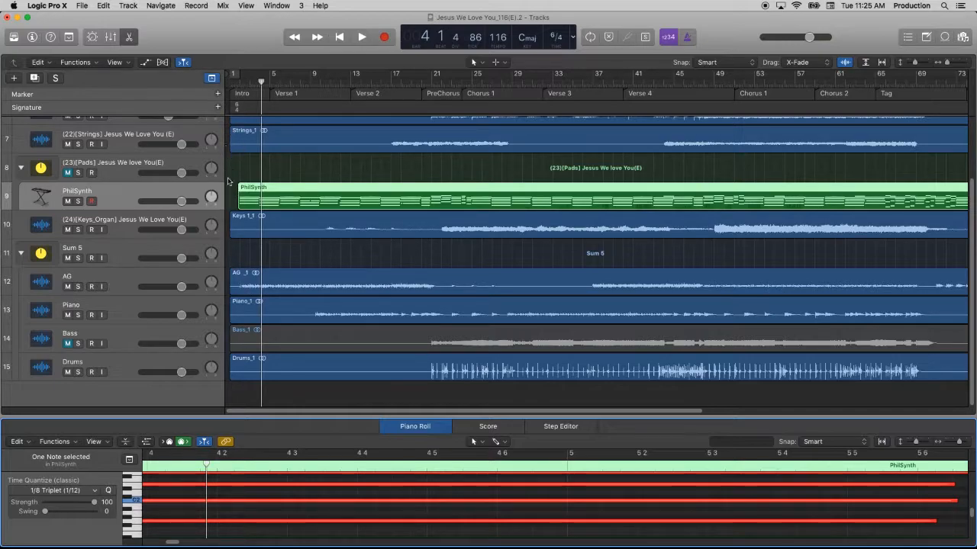
{"action": "left_click", "coordinate": [267, 179]}
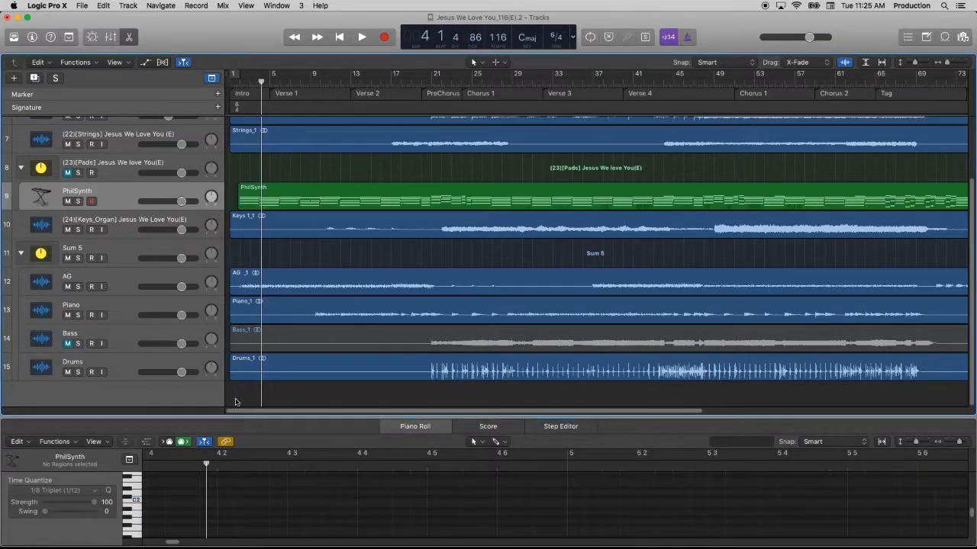
{"action": "left_click", "coordinate": [254, 202]}
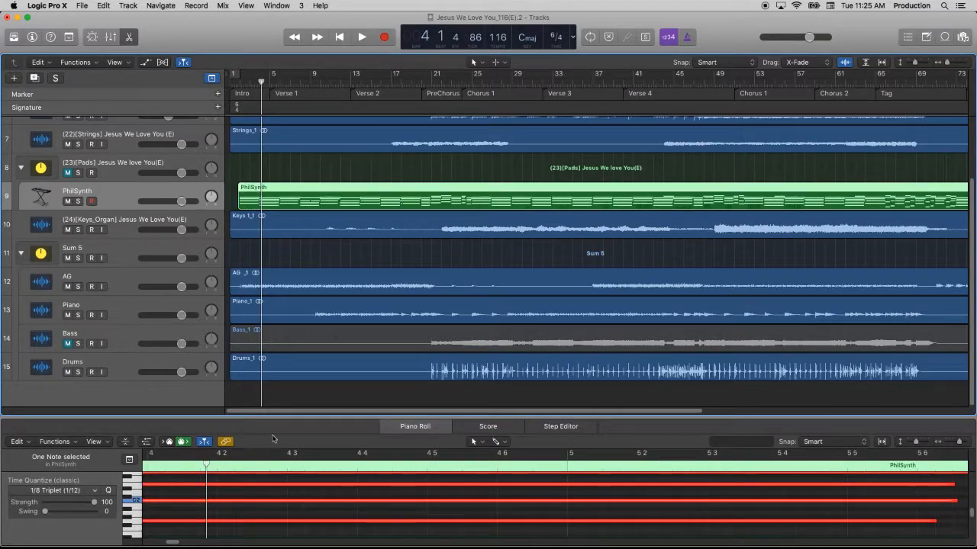
{"action": "left_click_drag", "start_coordinate": [176, 544], "coordinate": [157, 543]}
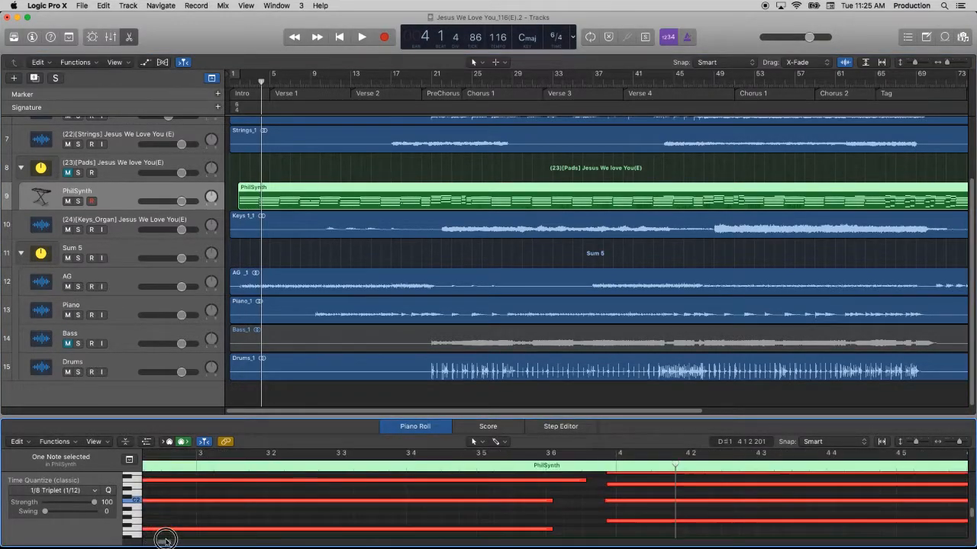
{"action": "left_click_drag", "start_coordinate": [426, 426], "coordinate": [392, 223]}
{"action": "scroll", "coordinate": [226, 450], "scroll_direction": "up", "scroll_amount": 2}
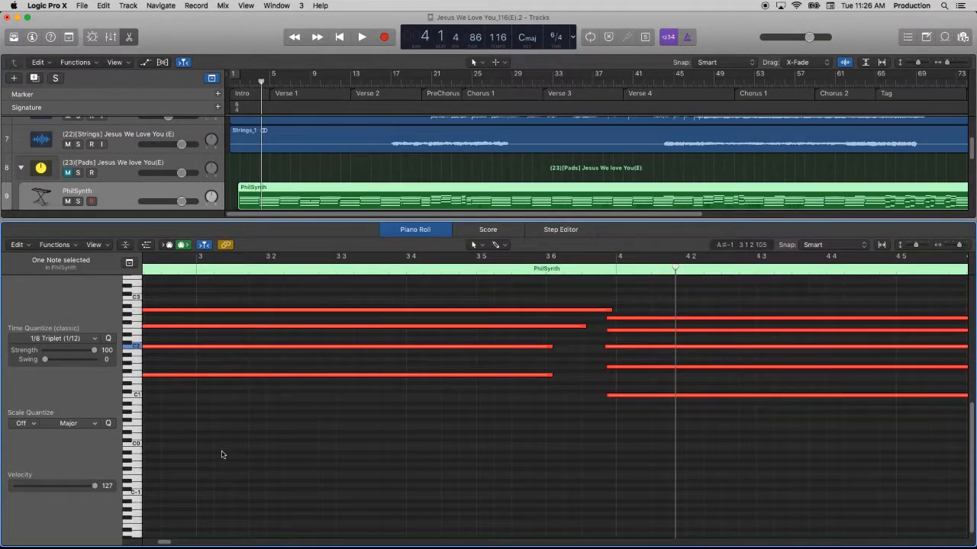
{"action": "mouse_move", "coordinate": [162, 545]}
{"action": "left_mouse_down"}
{"action": "mouse_move", "coordinate": [144, 543]}
{"action": "mouse_move", "coordinate": [152, 543]}
{"action": "left_mouse_up"}
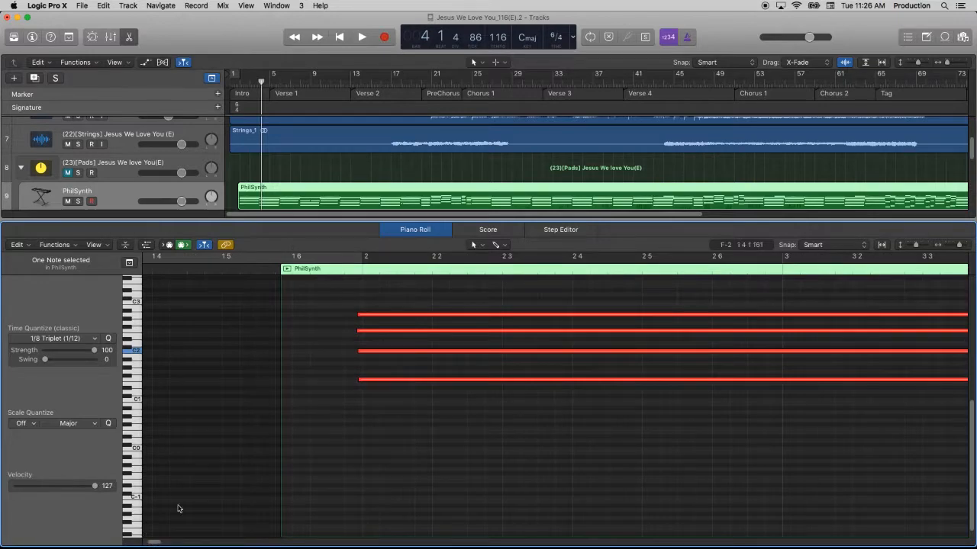
Step: Audition the four notes of the PhilSynth region's first chord one by one, ending on the lowest note
{"action": "left_click", "coordinate": [385, 380]}
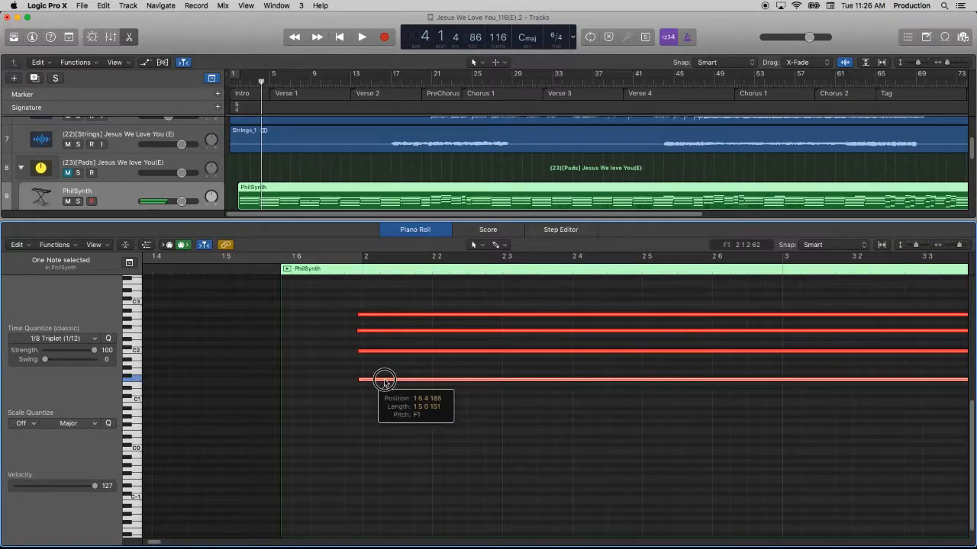
{"action": "left_click", "coordinate": [386, 351]}
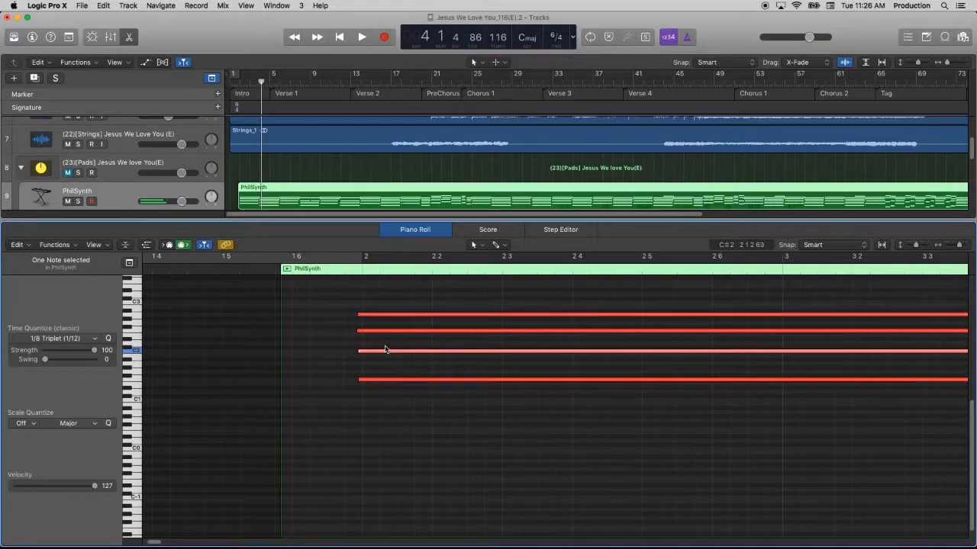
{"action": "left_click", "coordinate": [383, 331]}
{"action": "left_click", "coordinate": [389, 315]}
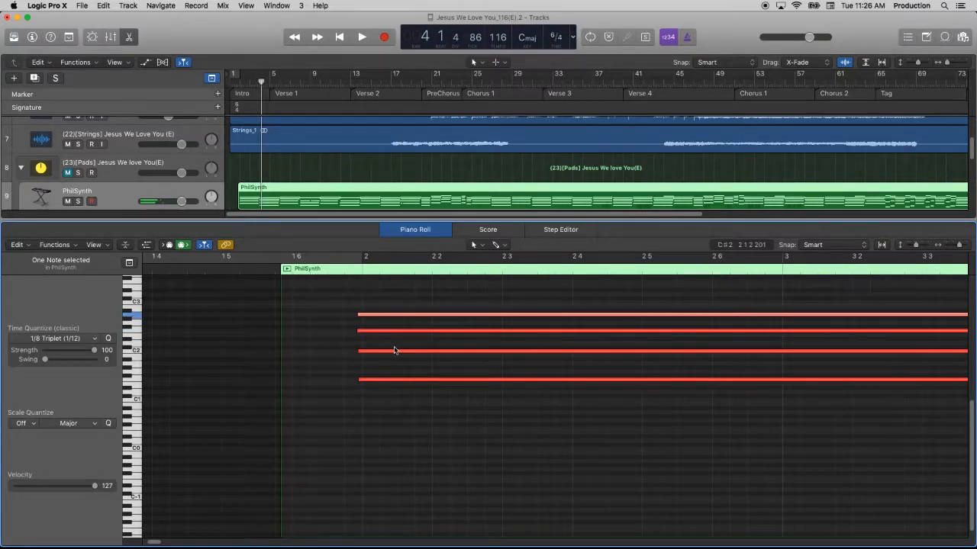
{"action": "left_click", "coordinate": [393, 380]}
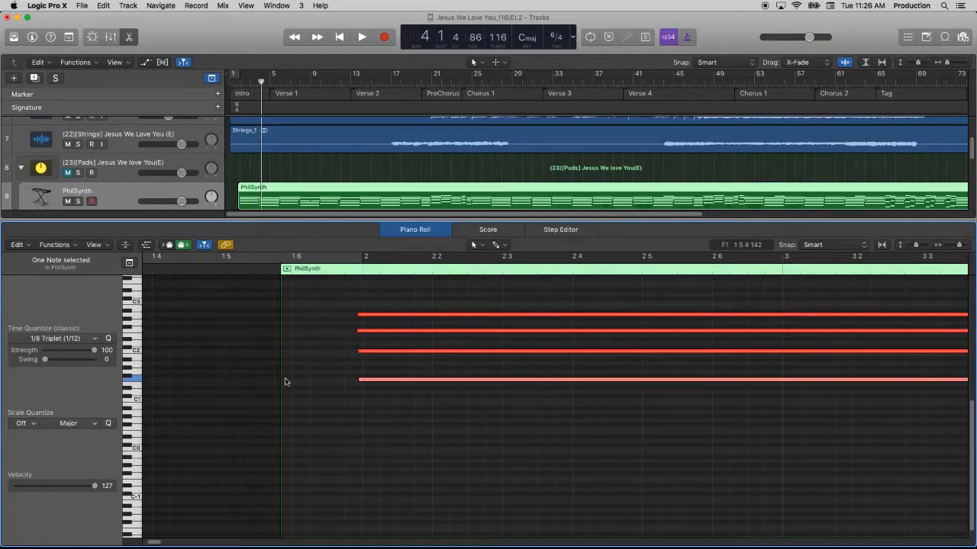
Step: Sound the Piano Roll keys from C1 up to E1, below the first chord's lowest note, to compare pitches
{"action": "left_click", "coordinate": [138, 398]}
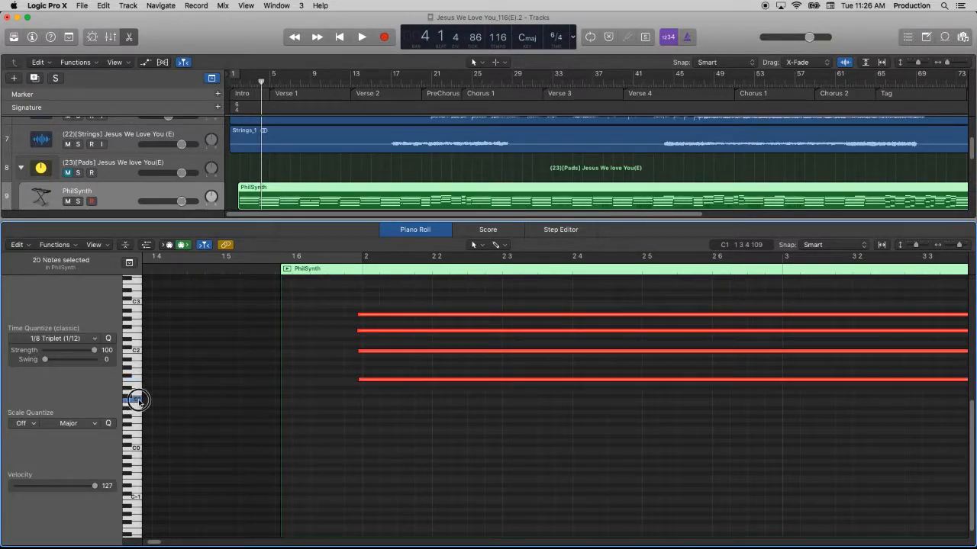
{"action": "left_click", "coordinate": [137, 388]}
{"action": "left_click", "coordinate": [127, 398]}
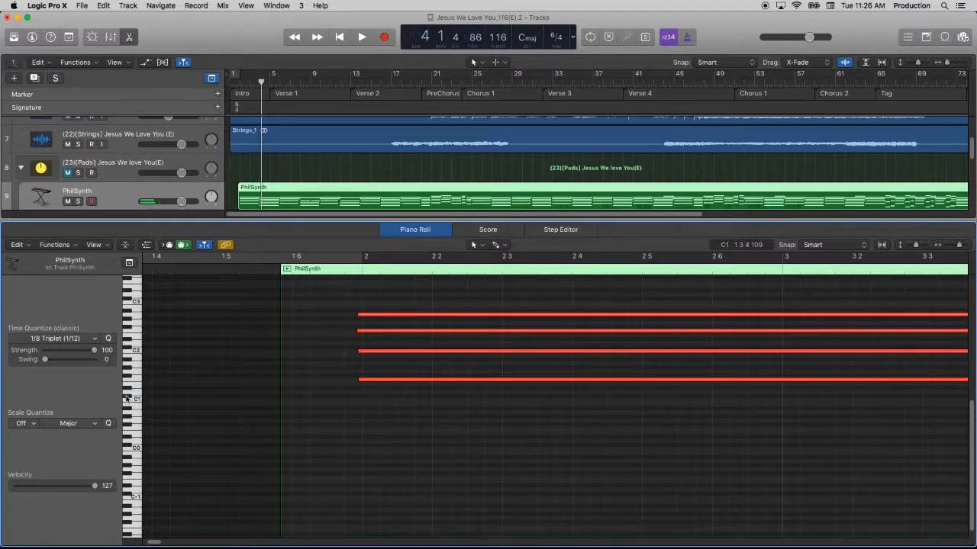
{"action": "left_click", "coordinate": [136, 394]}
{"action": "left_click", "coordinate": [129, 389]}
{"action": "left_click", "coordinate": [139, 387]}
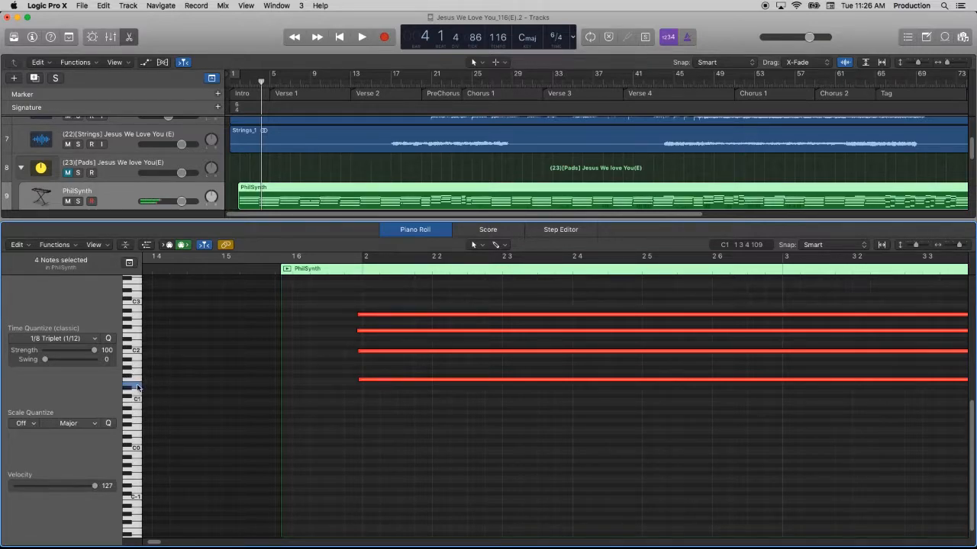
Step: Select all notes of the PhilSynth region and transpose them up together so the first chord's lowest note lands on A1
{"action": "left_click", "coordinate": [347, 298]}
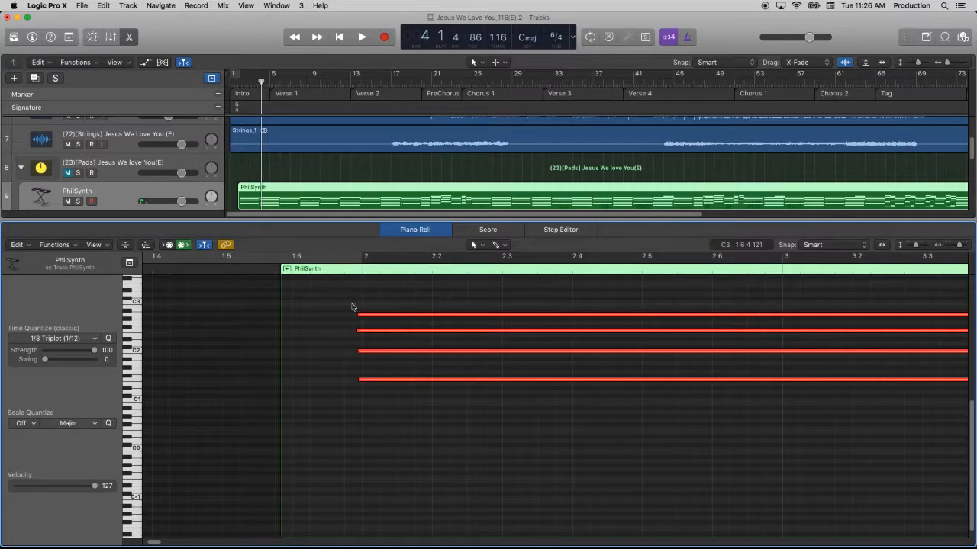
{"action": "key", "text": "super+a"}
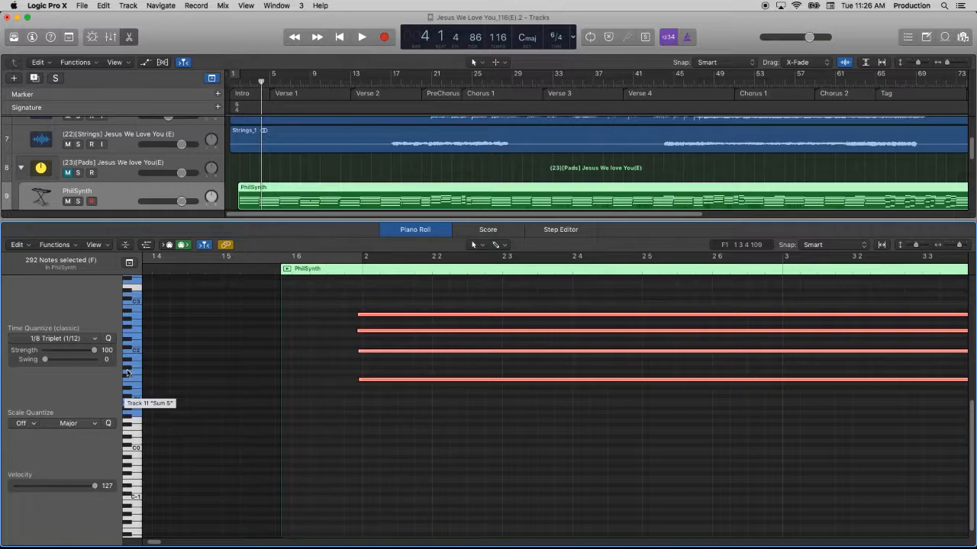
{"action": "left_click", "coordinate": [368, 381]}
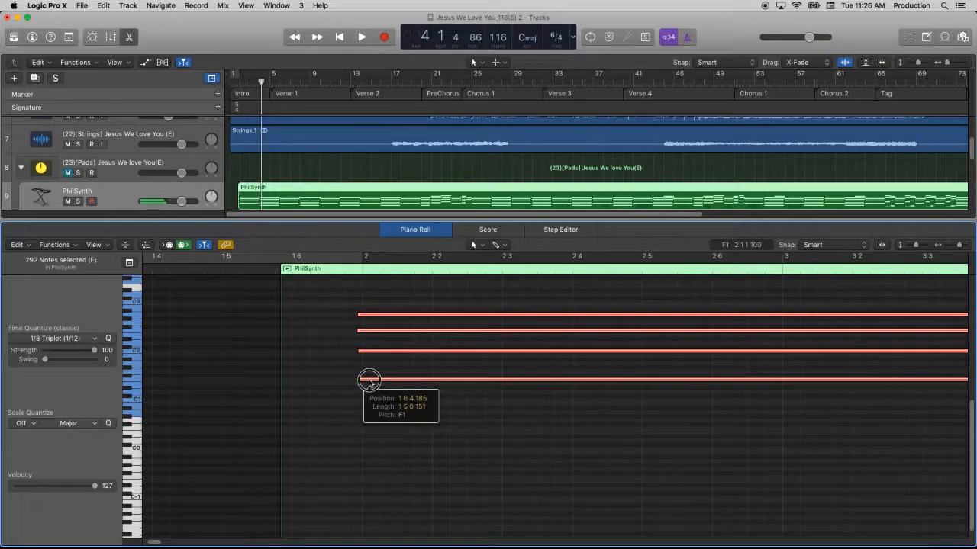
{"action": "left_click_drag", "start_coordinate": [368, 382], "coordinate": [369, 366]}
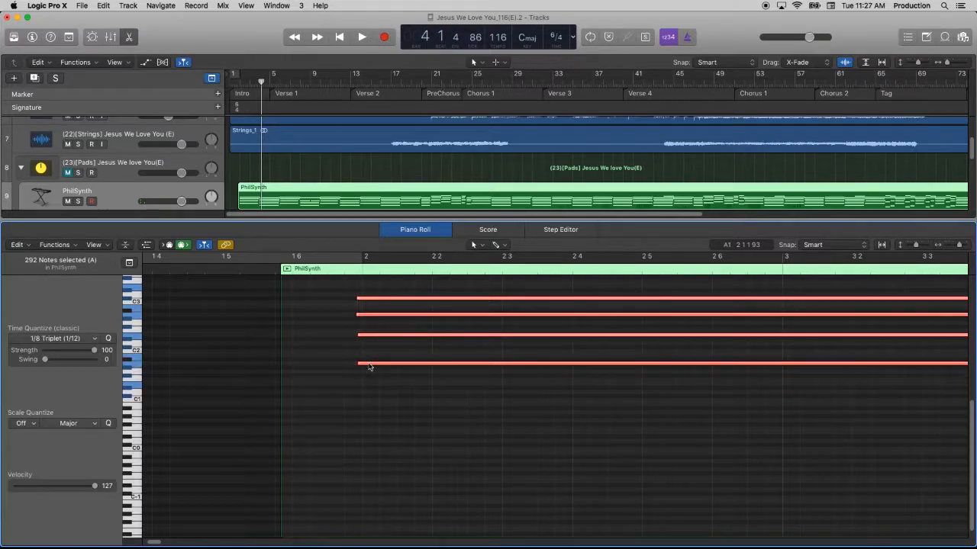
Step: Unmute the (23)[Pads] stack while playing the song from the start, and audition the lowest note of the chord at bar 4
{"action": "left_click_drag", "start_coordinate": [240, 86], "coordinate": [215, 87]}
{"action": "key", "text": "space"}
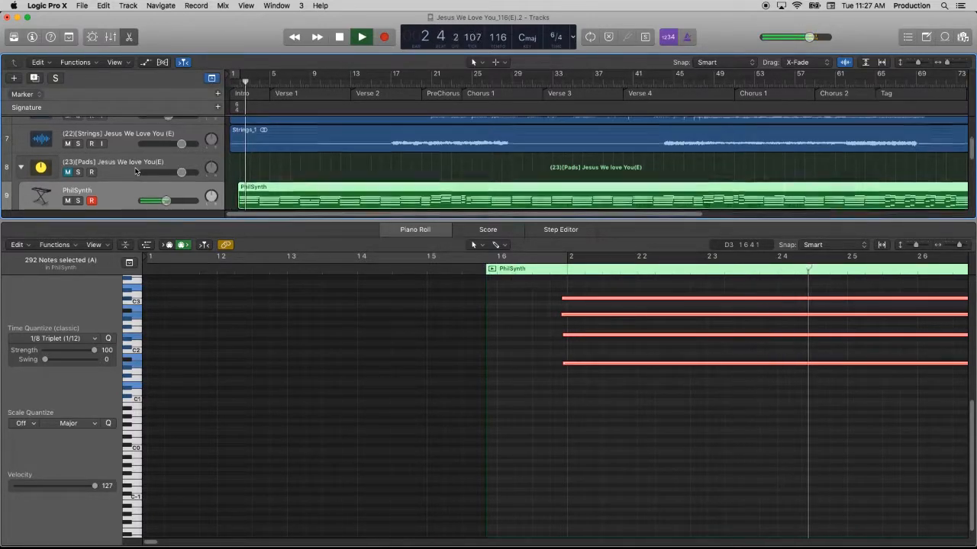
{"action": "scroll", "coordinate": [136, 171], "scroll_direction": "down", "scroll_amount": 2}
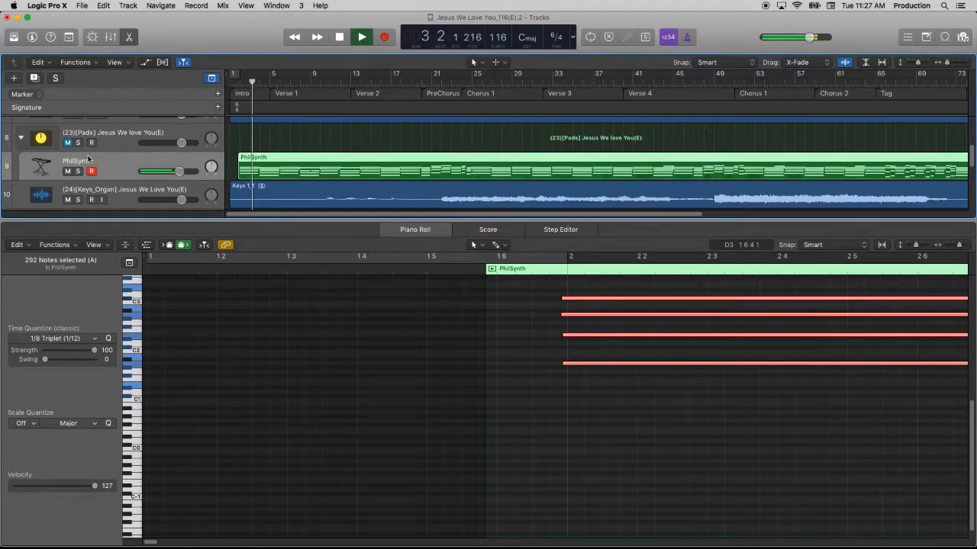
{"action": "left_click", "coordinate": [67, 143]}
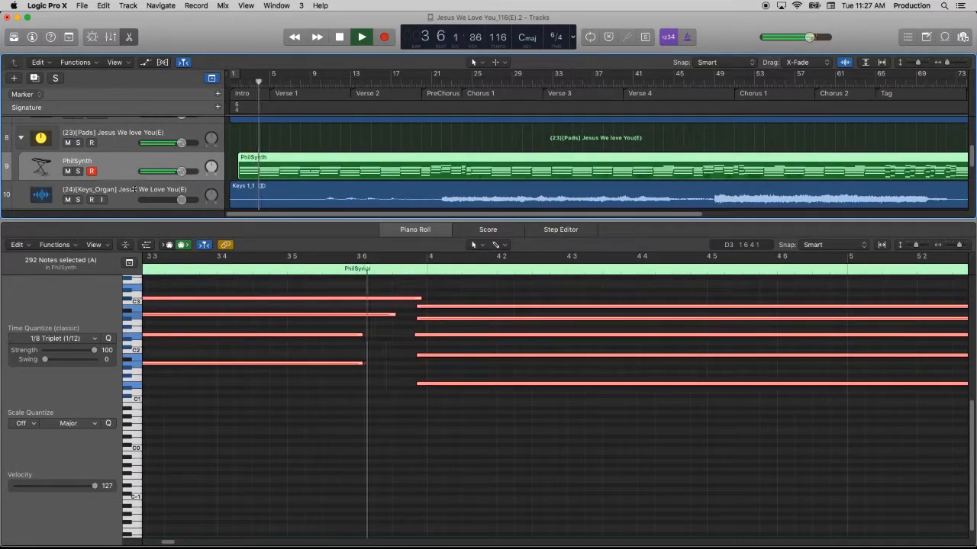
{"action": "key", "text": "space"}
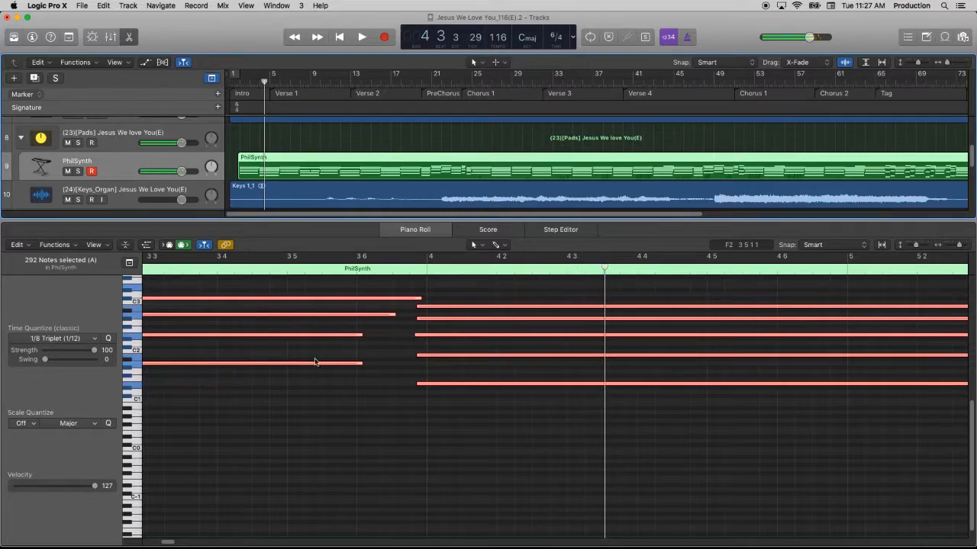
{"action": "left_click", "coordinate": [430, 384]}
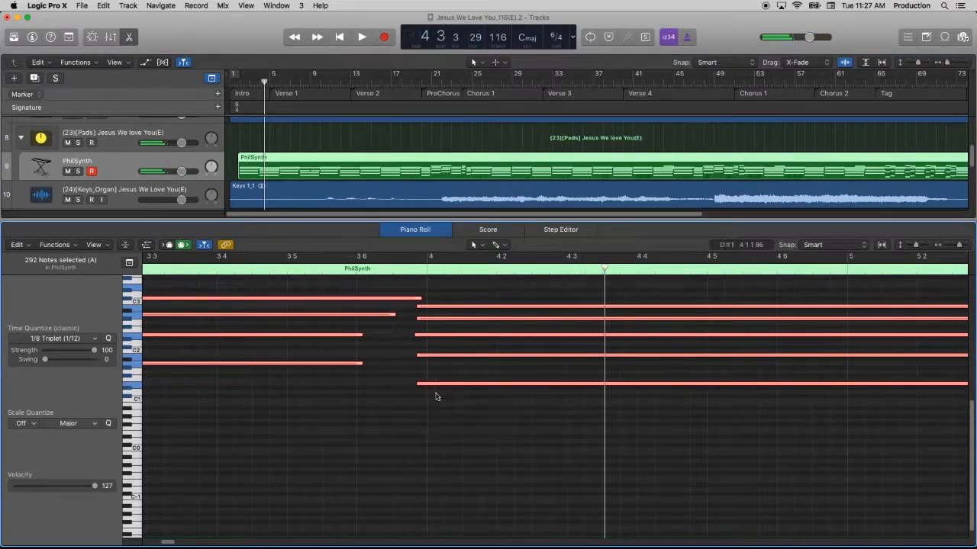
{"action": "left_click", "coordinate": [442, 384]}
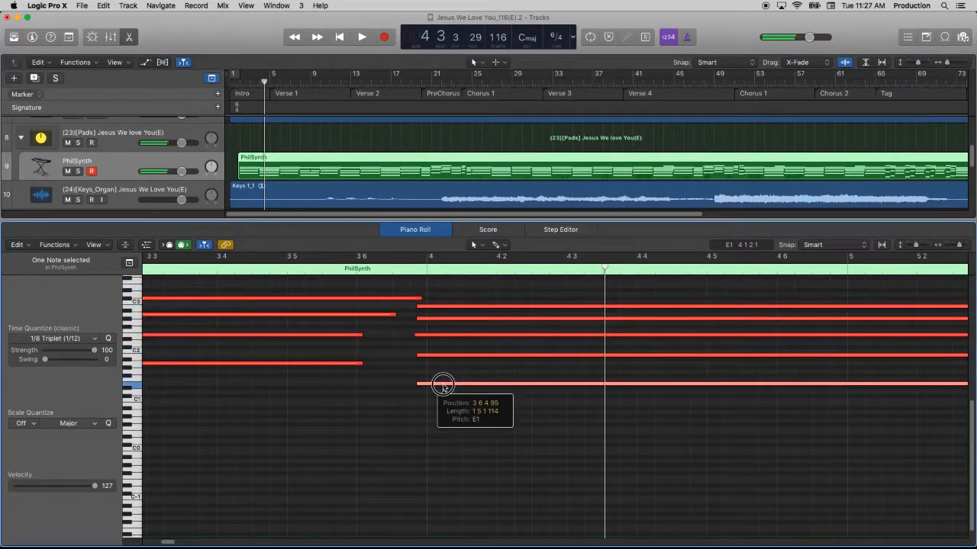
Step: Select the AG track in the Sum 5 stack, show the Mixer and insert AUPitch on the AG channel
{"action": "scroll", "coordinate": [187, 161], "scroll_direction": "down", "scroll_amount": 2}
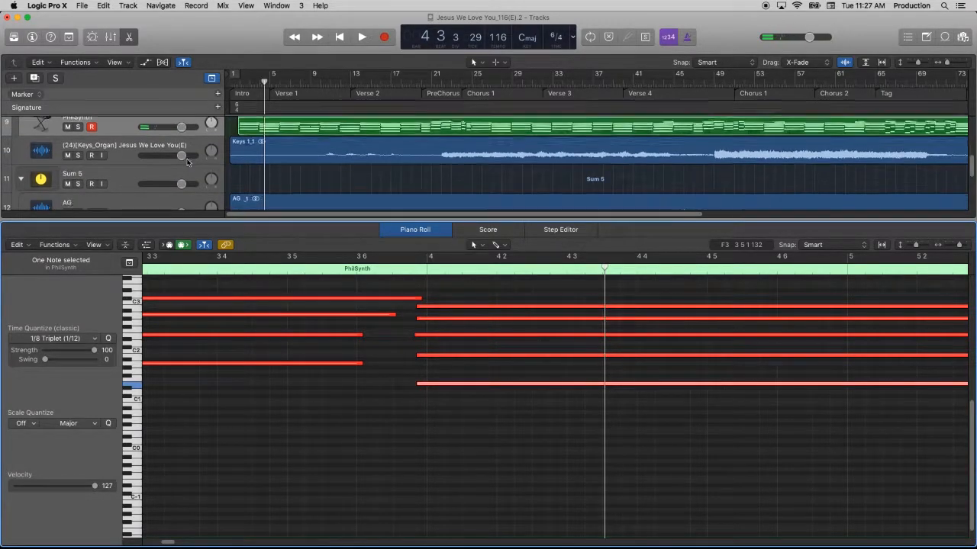
{"action": "scroll", "coordinate": [187, 160], "scroll_direction": "down", "scroll_amount": 2}
{"action": "left_click", "coordinate": [132, 177]}
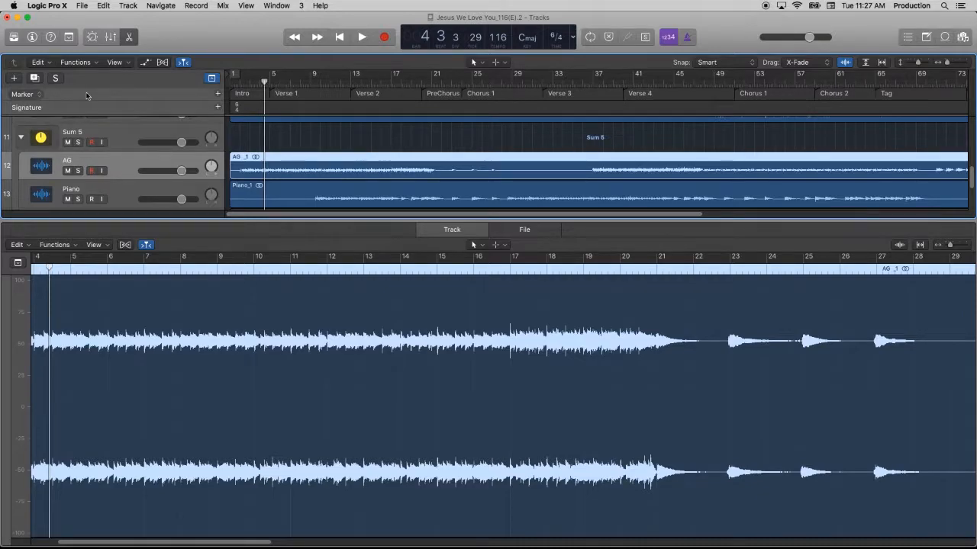
{"action": "left_click", "coordinate": [104, 42]}
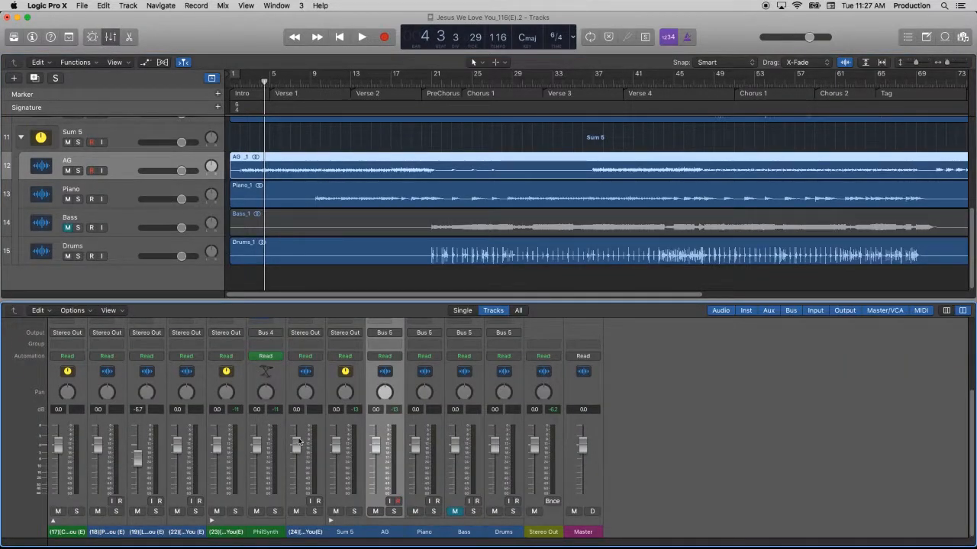
{"action": "scroll", "coordinate": [300, 441], "scroll_direction": "up", "scroll_amount": 3}
{"action": "left_click", "coordinate": [386, 353]}
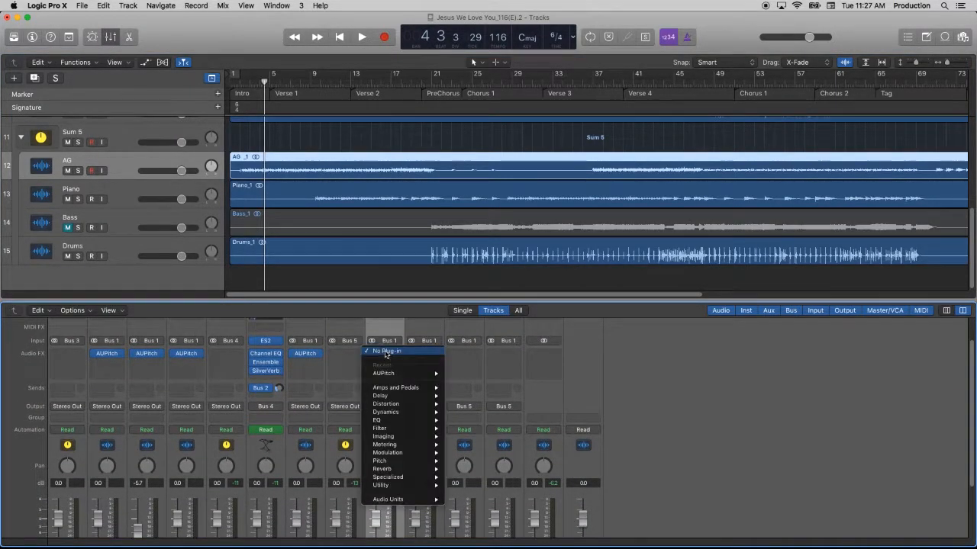
{"action": "mouse_move", "coordinate": [427, 373]}
{"action": "left_click", "coordinate": [459, 374]}
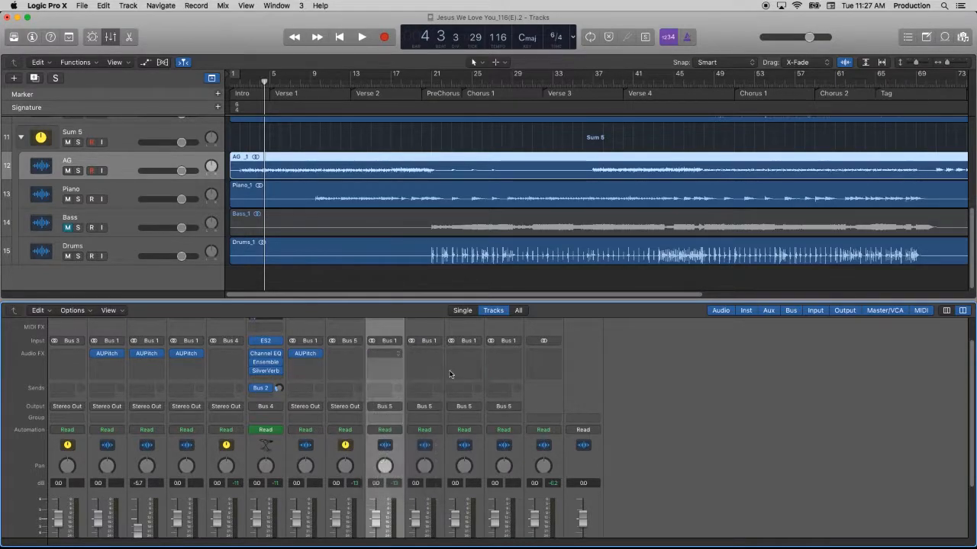
{"action": "key", "text": "super+w"}
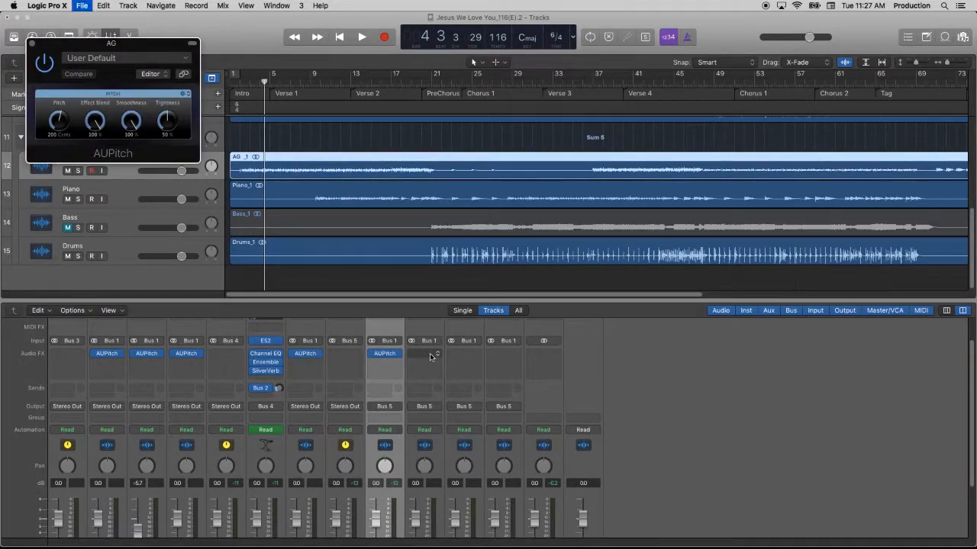
Step: Insert AUPitch on the Piano and Bass channels of the Sum 5 stack
{"action": "left_click", "coordinate": [428, 354]}
{"action": "left_click", "coordinate": [432, 375]}
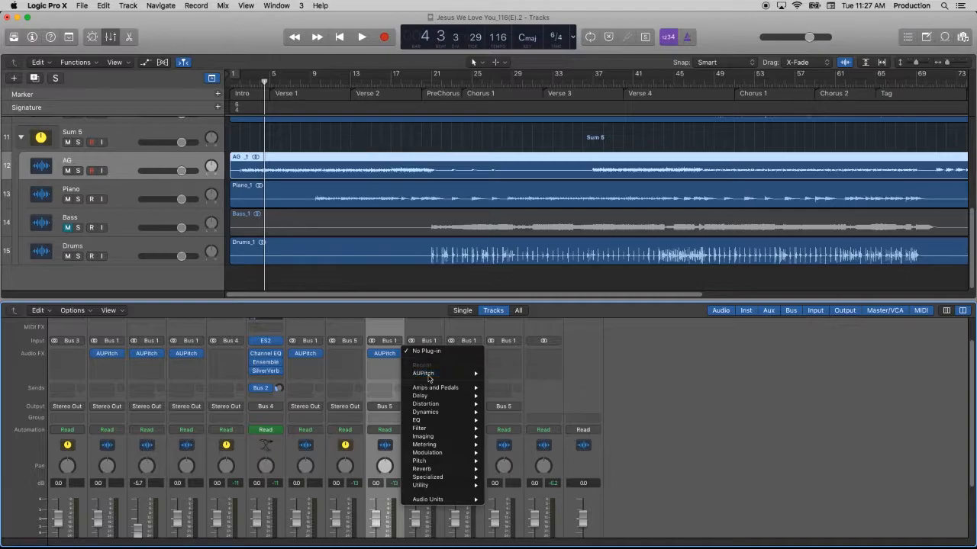
{"action": "key", "text": "super+w"}
{"action": "scroll", "coordinate": [441, 392], "scroll_direction": "down", "scroll_amount": 5}
{"action": "scroll", "coordinate": [441, 392], "scroll_direction": "up", "scroll_amount": 5}
{"action": "left_click", "coordinate": [464, 384]}
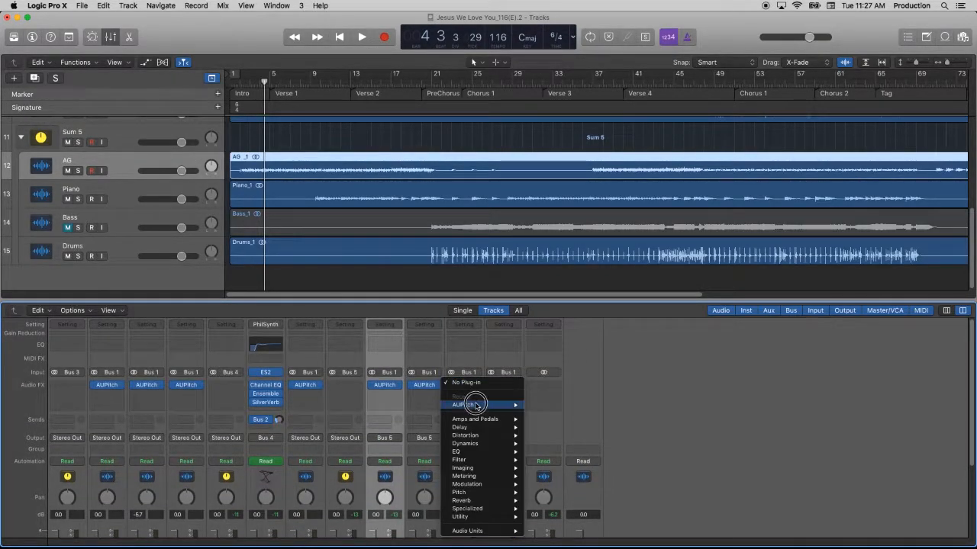
{"action": "left_click", "coordinate": [477, 404]}
{"action": "key", "text": "super+w"}
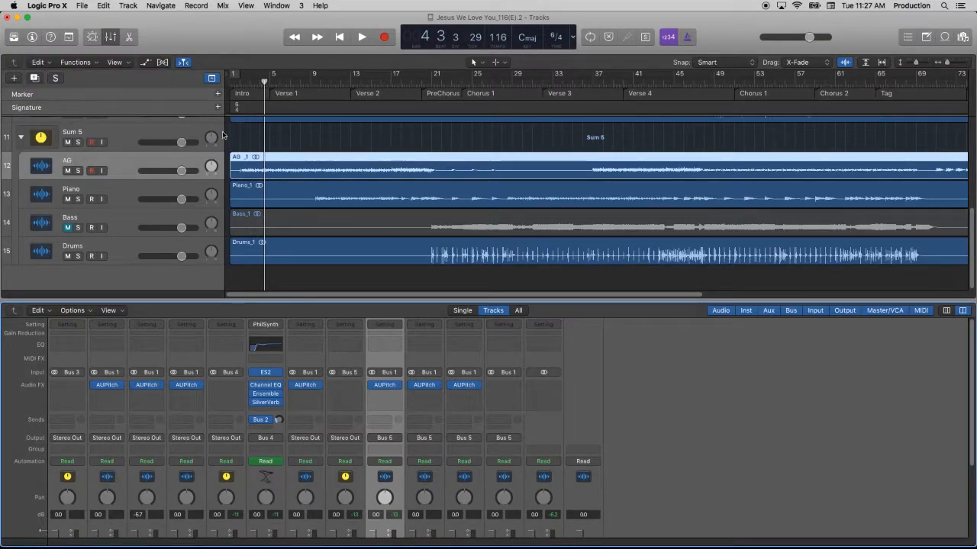
Step: Play the song from the start through the beginning of Verse 1 to check the transposed tracks together
{"action": "left_click_drag", "start_coordinate": [261, 81], "coordinate": [198, 87]}
{"action": "key", "text": "space"}
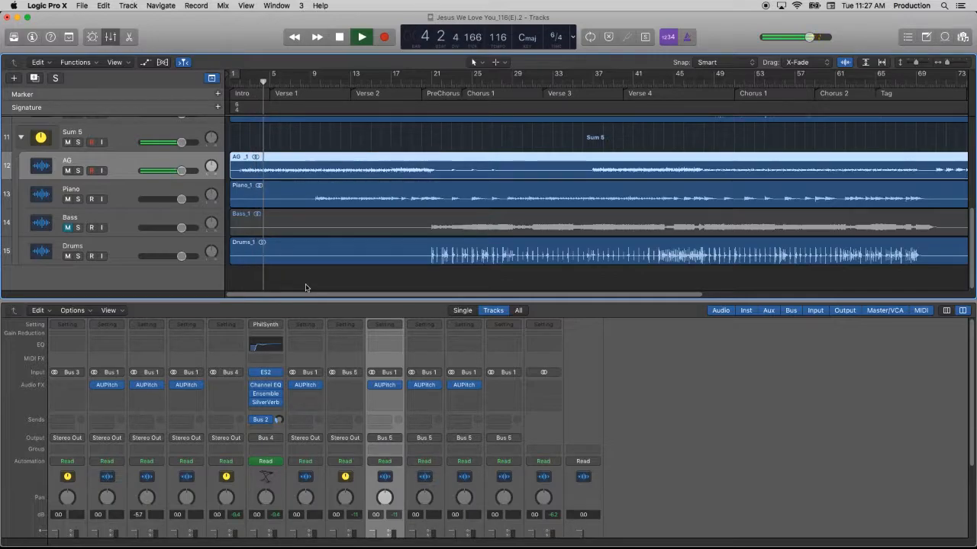
{"action": "scroll", "coordinate": [319, 283], "scroll_direction": "up", "scroll_amount": 2}
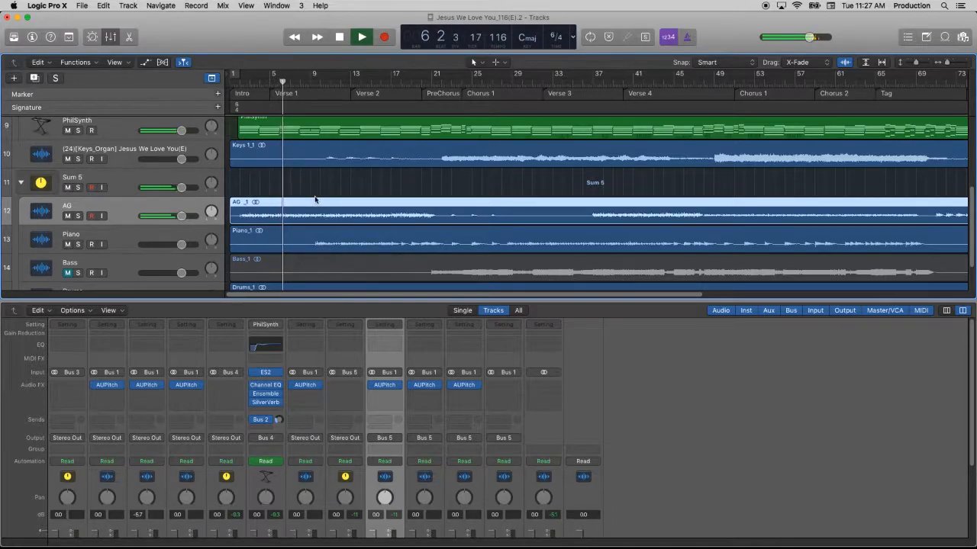
{"action": "scroll", "coordinate": [315, 199], "scroll_direction": "down", "scroll_amount": 1}
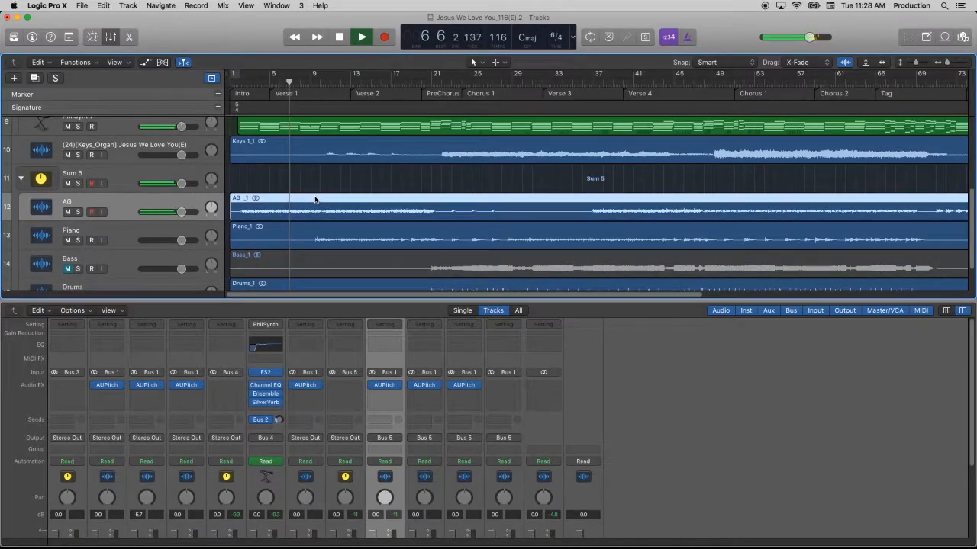
{"action": "key", "text": "space"}
Step: Set the volume of the (19)[Lead Elec] track to 0 dB
{"action": "scroll", "coordinate": [318, 213], "scroll_direction": "up", "scroll_amount": 5}
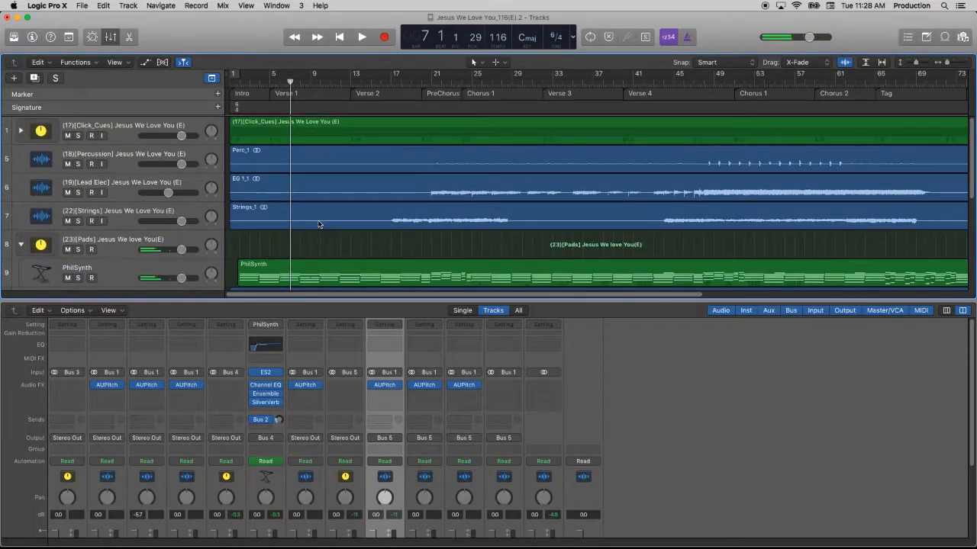
{"action": "left_click", "coordinate": [170, 194]}
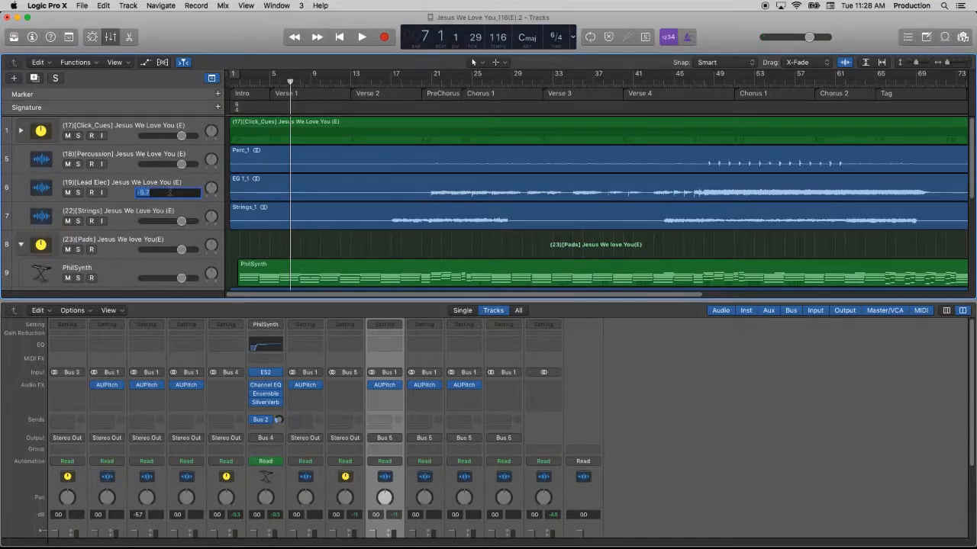
{"action": "type", "text": "0"}
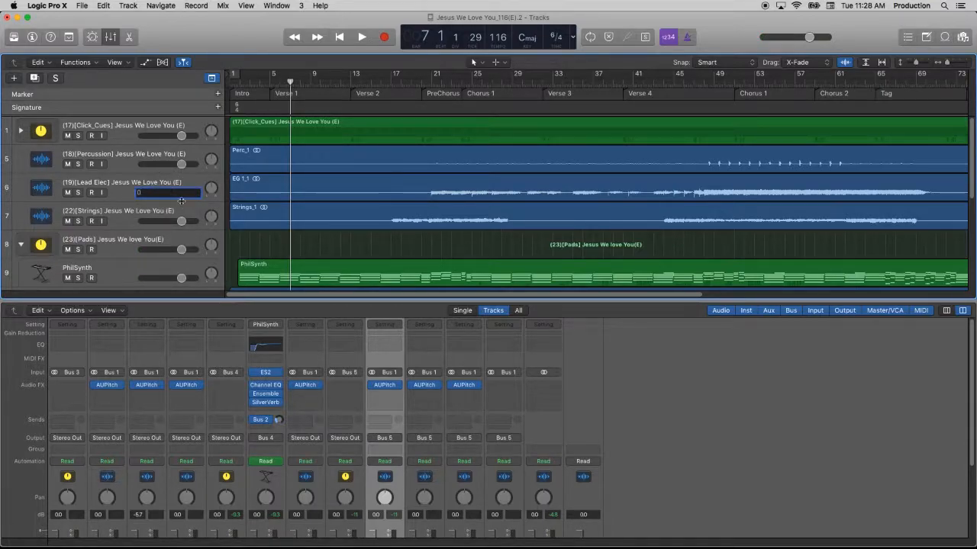
{"action": "key", "text": "Return"}
Step: Play the mix from about bar 21 in the PreChorus and save the project
{"action": "scroll", "coordinate": [195, 198], "scroll_direction": "down", "scroll_amount": 2}
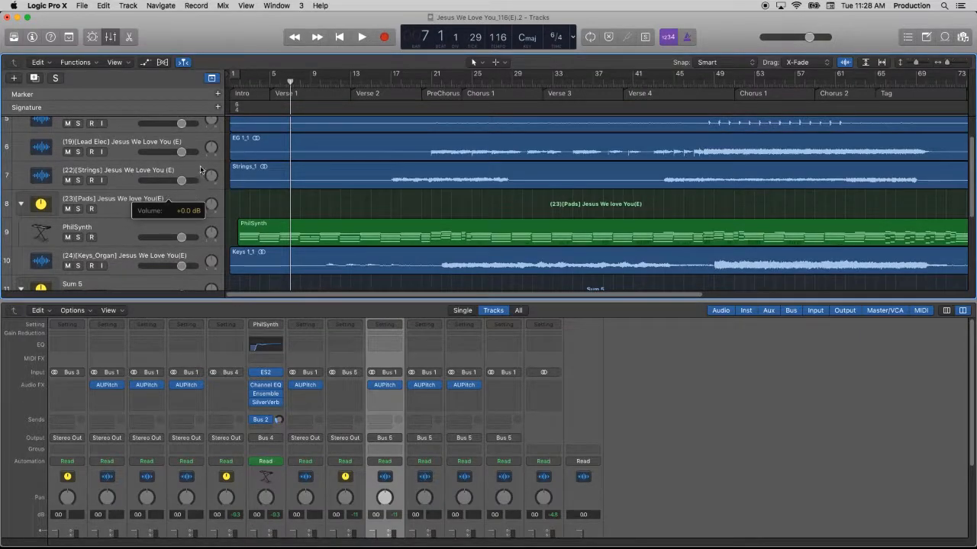
{"action": "left_click", "coordinate": [431, 83]}
{"action": "key", "text": "space"}
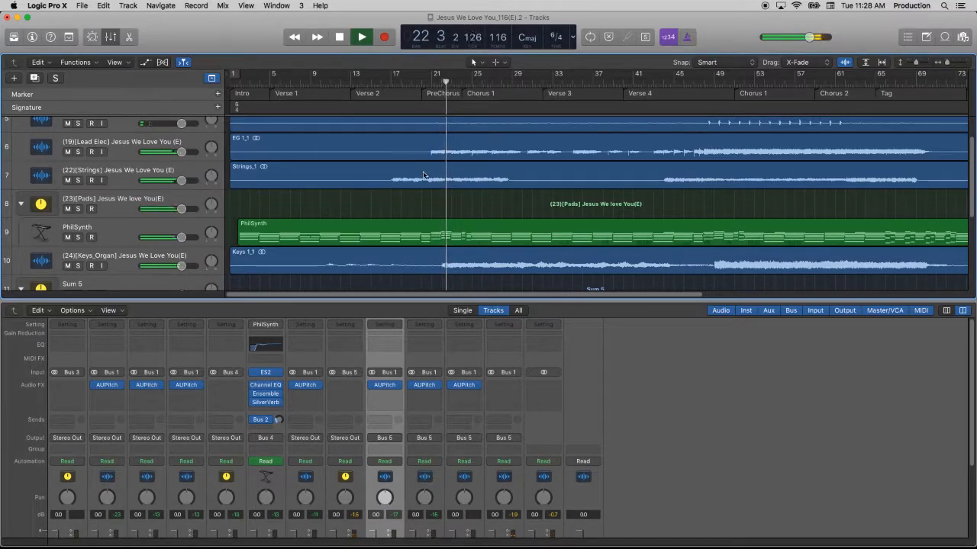
{"action": "key", "text": "space"}
{"action": "key", "text": "super+s"}
Step: Set the volume of the PhilSynth track in the (23)[Pads] stack to -3 dB
{"action": "scroll", "coordinate": [118, 168], "scroll_direction": "down", "scroll_amount": 3}
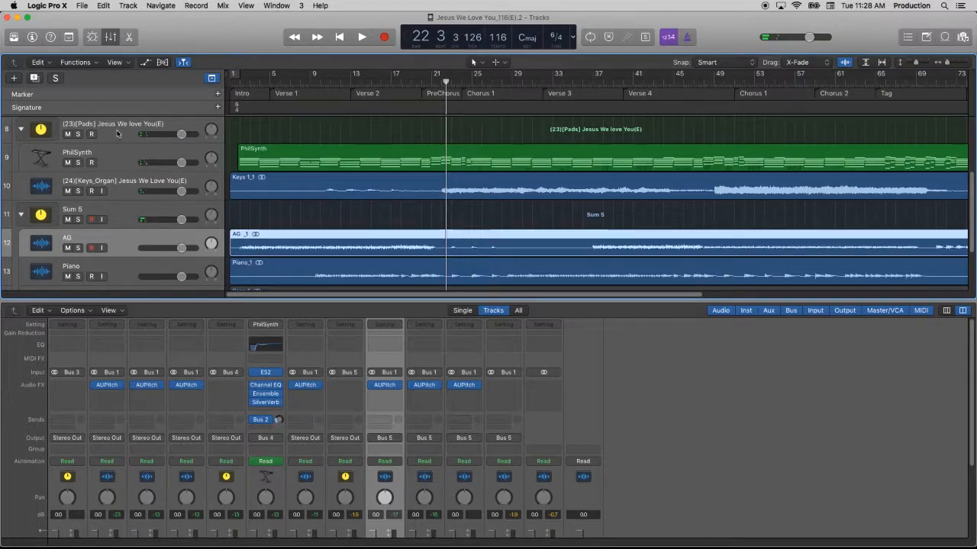
{"action": "double_click", "coordinate": [180, 163]}
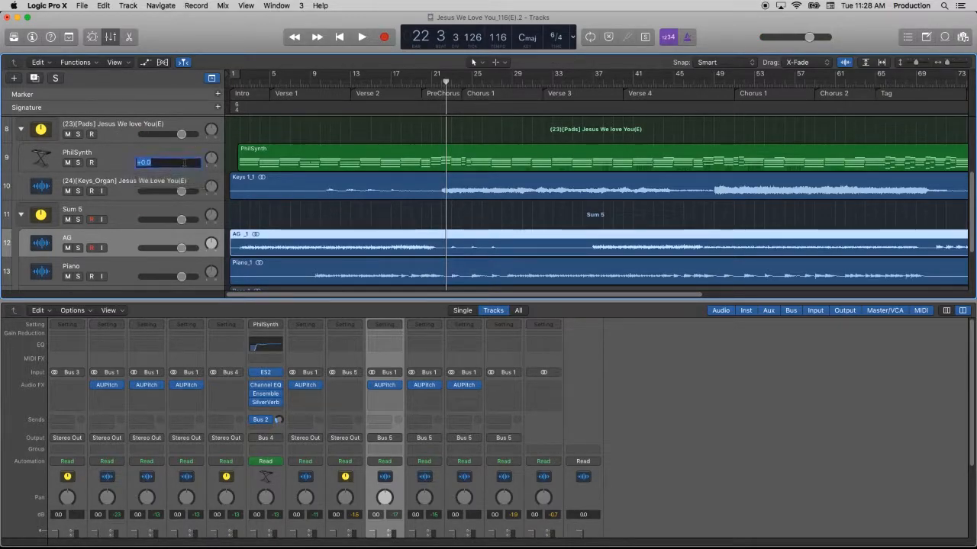
{"action": "key", "text": "BackSpace"}
{"action": "type", "text": "-3"}
{"action": "key", "text": "Return"}
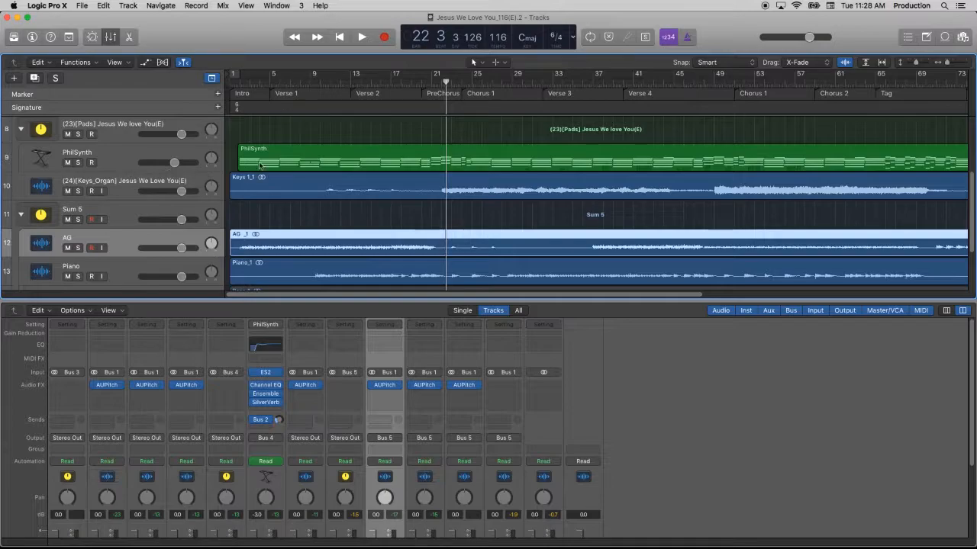
{"action": "scroll", "coordinate": [279, 134], "scroll_direction": "down", "scroll_amount": 3}
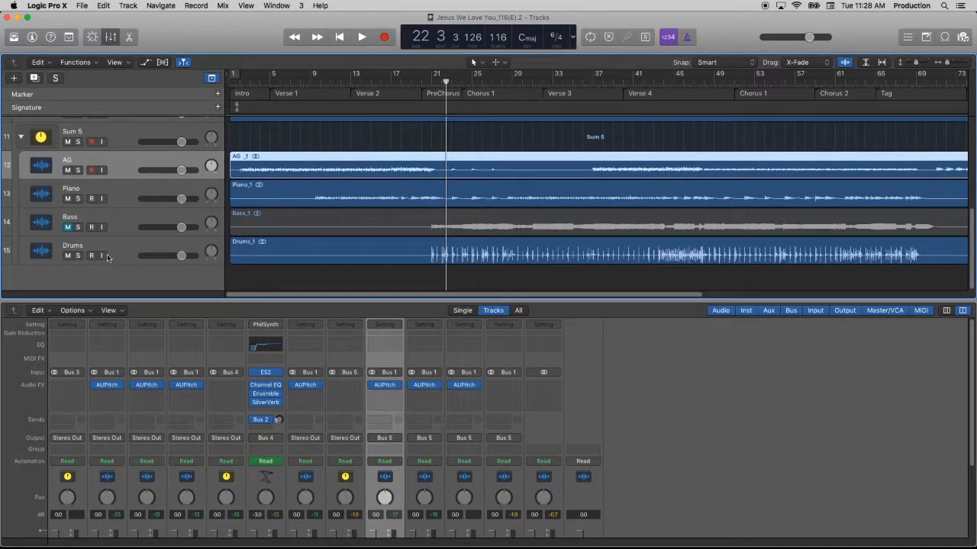
{"action": "scroll", "coordinate": [72, 204], "scroll_direction": "up", "scroll_amount": 5}
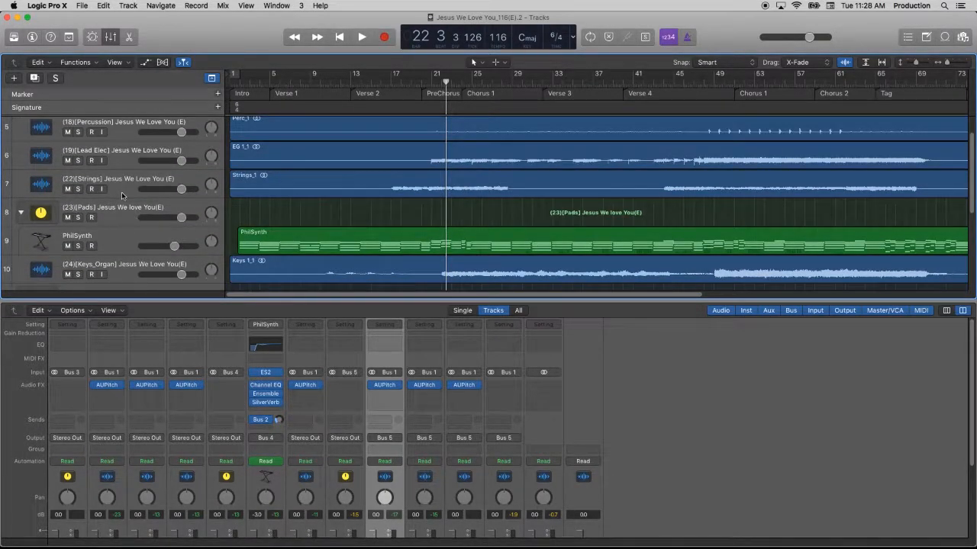
{"action": "scroll", "coordinate": [128, 199], "scroll_direction": "up", "scroll_amount": 2}
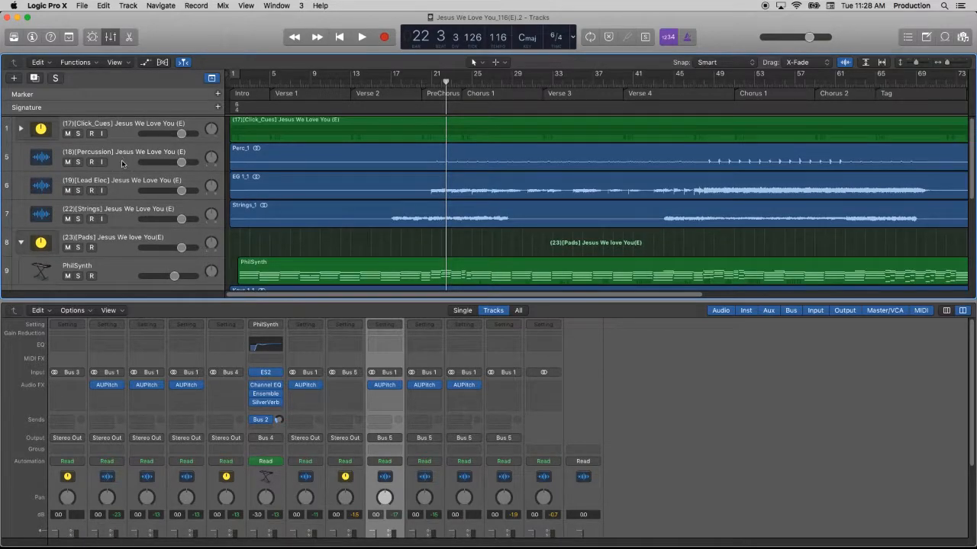
{"action": "scroll", "coordinate": [118, 229], "scroll_direction": "down", "scroll_amount": 7}
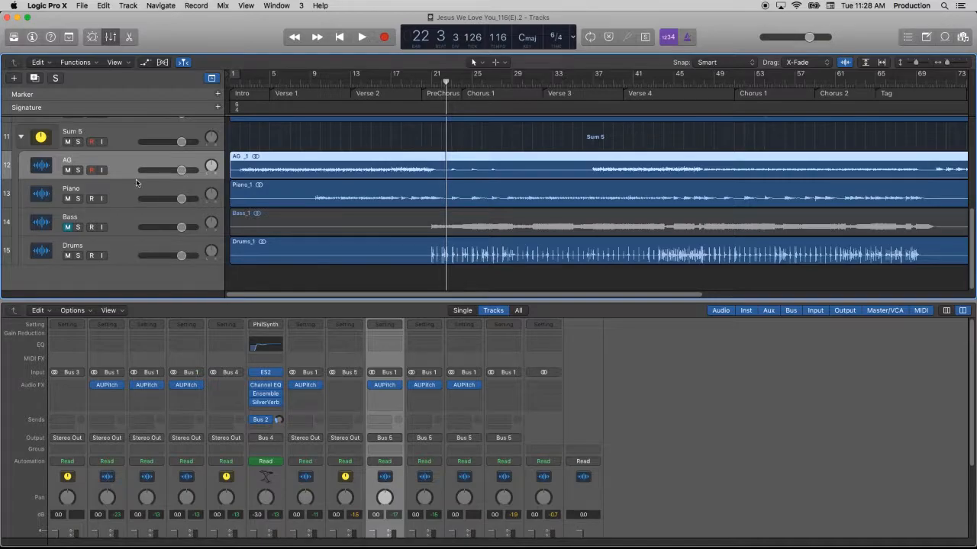
{"action": "scroll", "coordinate": [114, 184], "scroll_direction": "up", "scroll_amount": 4}
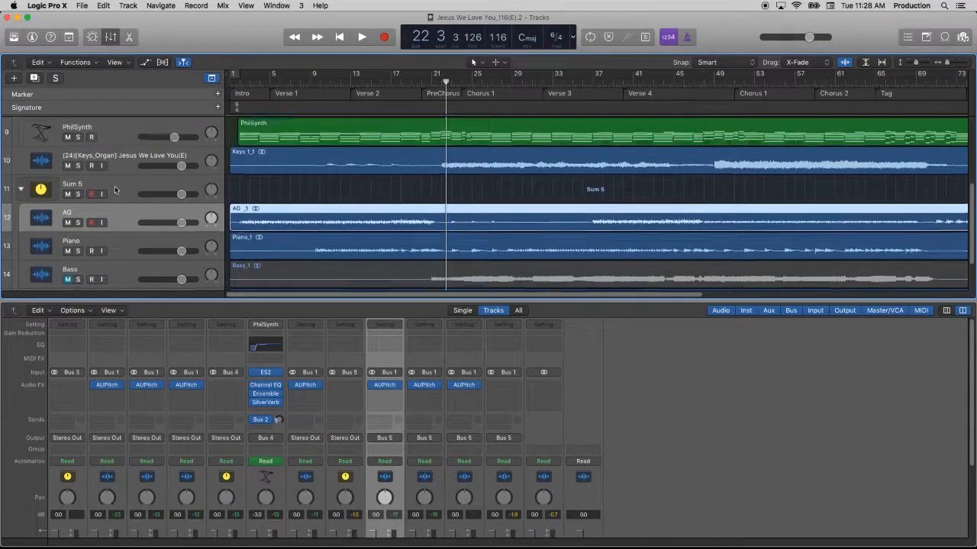
Step: Move the AG track out of the Sum 5 stack to directly above the (22)[Strings] track
{"action": "left_click_drag", "start_coordinate": [121, 258], "coordinate": [118, 154]}
{"action": "scroll", "coordinate": [118, 157], "scroll_direction": "up", "scroll_amount": 2}
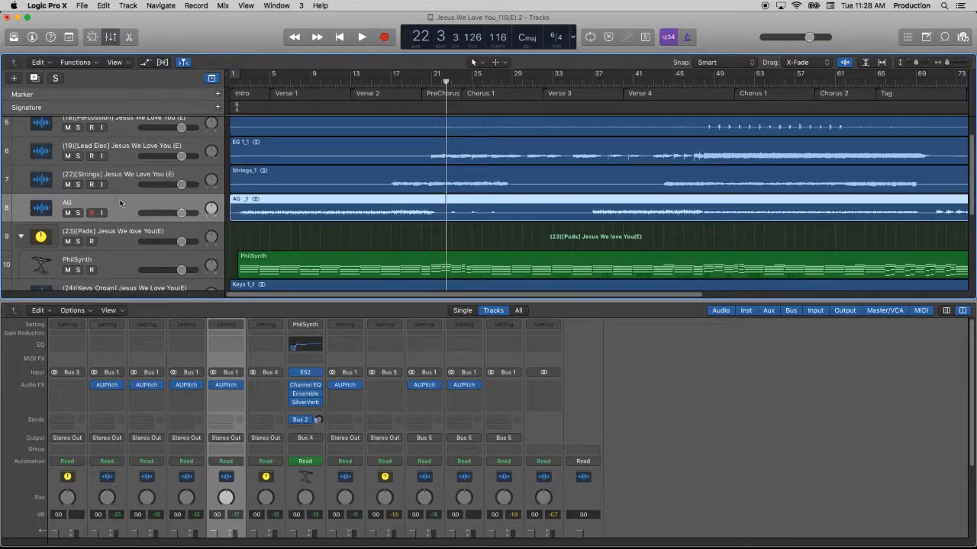
{"action": "left_click_drag", "start_coordinate": [120, 202], "coordinate": [118, 167]}
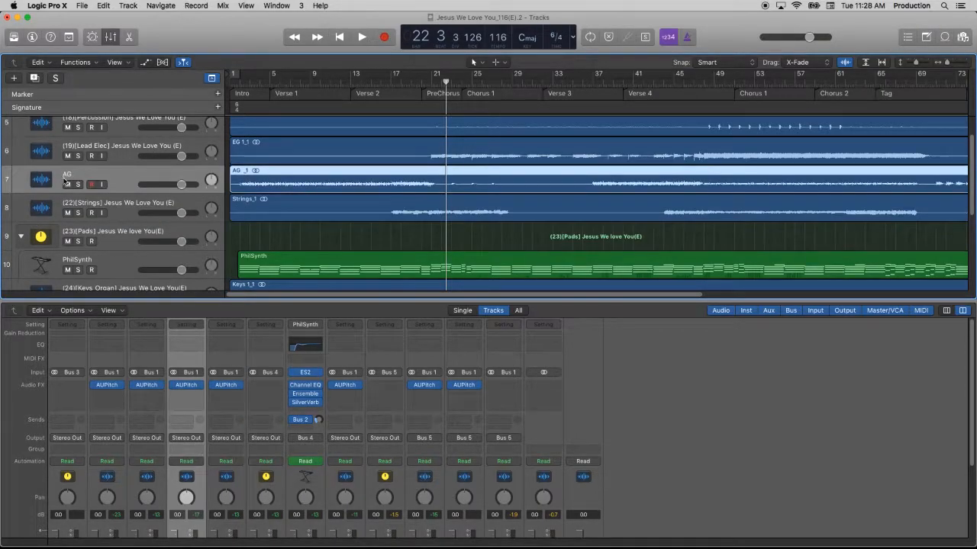
Step: Rename the AG track as "(21)[Acoustic] Jesus We Love You (E)", reusing the copied name of the (22)[Strings] track
{"action": "left_click", "coordinate": [90, 205]}
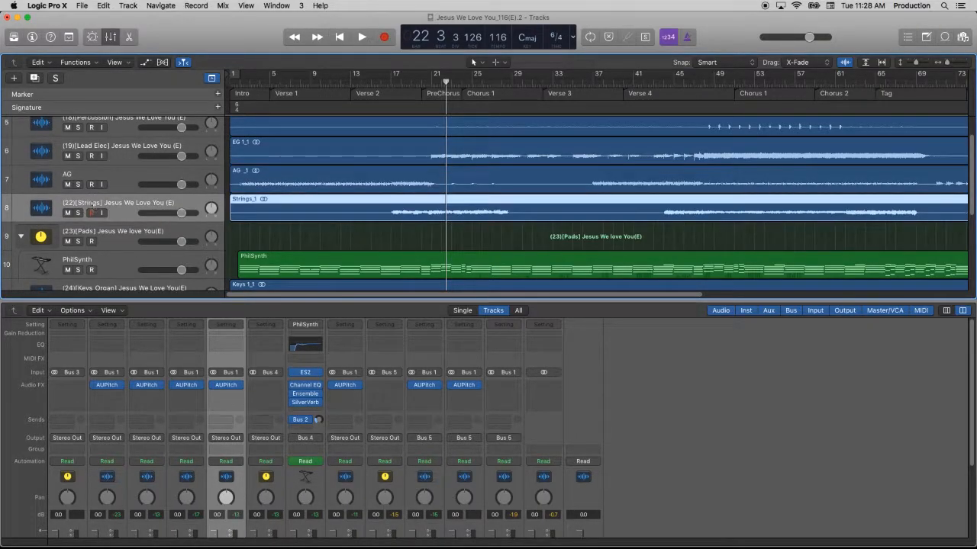
{"action": "double_click", "coordinate": [92, 203]}
{"action": "key", "text": "super+c"}
{"action": "double_click", "coordinate": [69, 175]}
{"action": "key", "text": "super+v"}
{"action": "key", "text": "BackSpace"}
{"action": "type", "text": "\\1"}
{"action": "left_click", "coordinate": [72, 175]}
{"action": "key", "text": "BackSpace"}
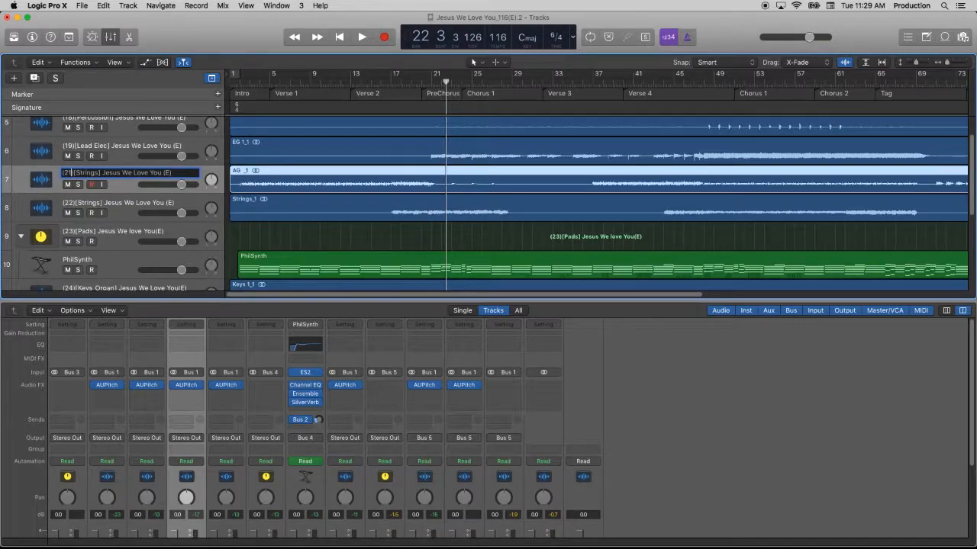
{"action": "double_click", "coordinate": [91, 173]}
{"action": "type", "text": "Acoustic"}
{"action": "key", "text": "Return"}
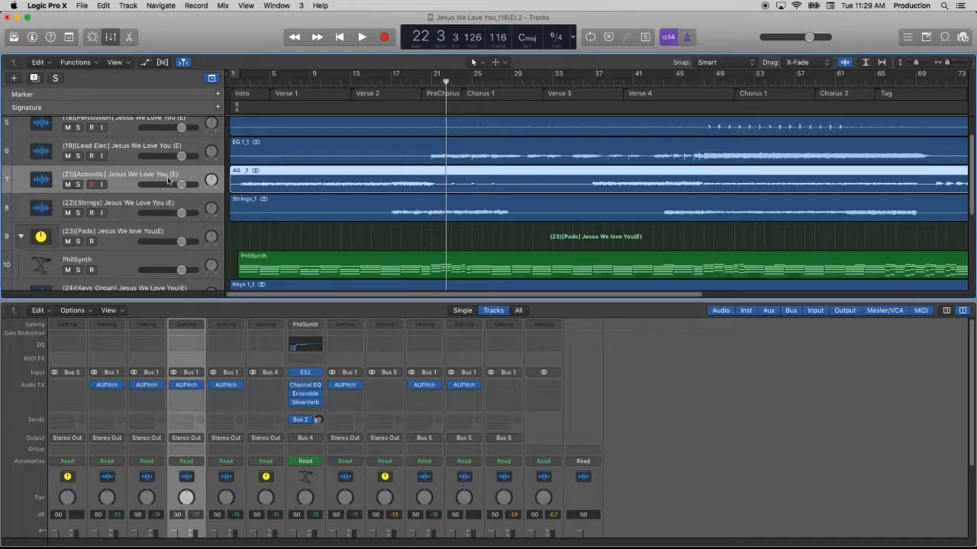
Step: Remove the space before "(E)" in the names of the Acoustic, Lead Elec, Percussion and Click_Cues tracks
{"action": "double_click", "coordinate": [168, 175]}
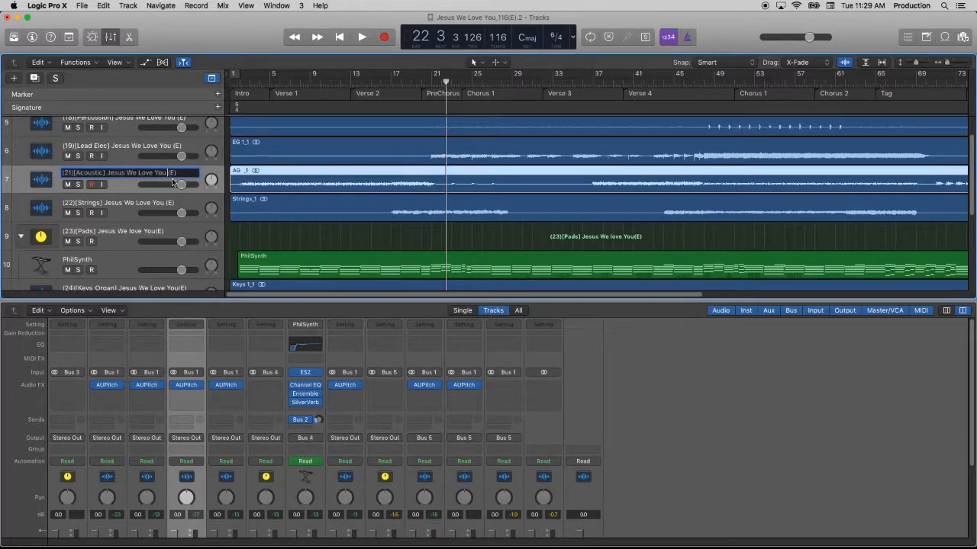
{"action": "double_click", "coordinate": [175, 151]}
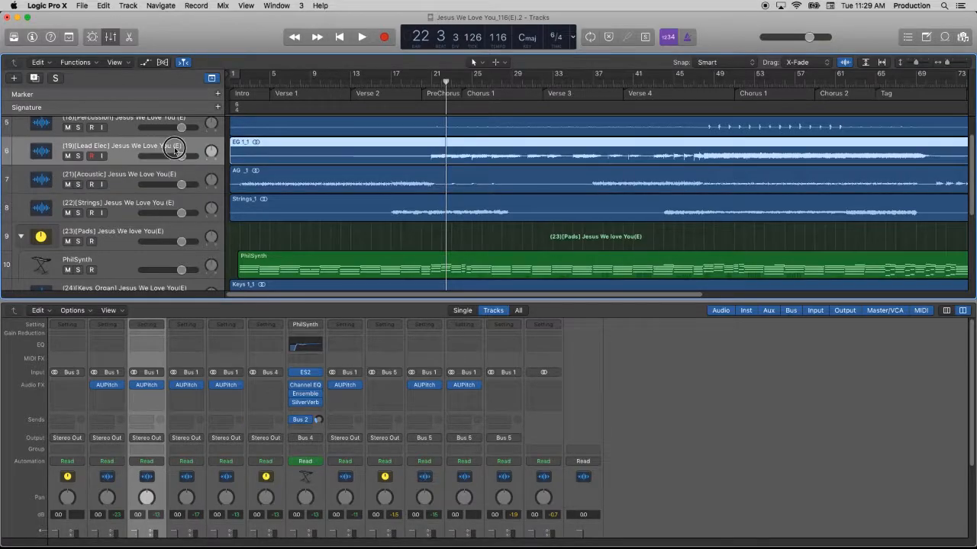
{"action": "key", "text": "BackSpace"}
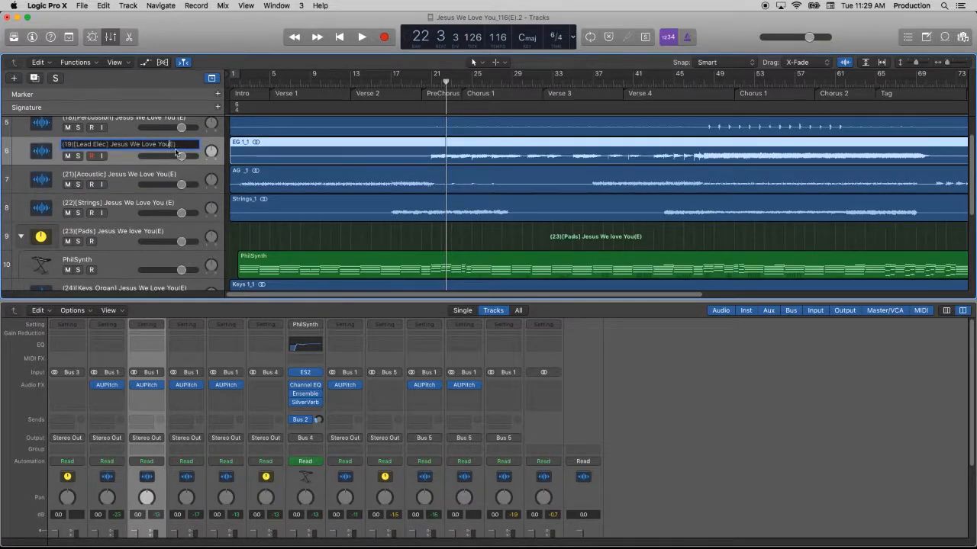
{"action": "scroll", "coordinate": [170, 122], "scroll_direction": "up", "scroll_amount": 2}
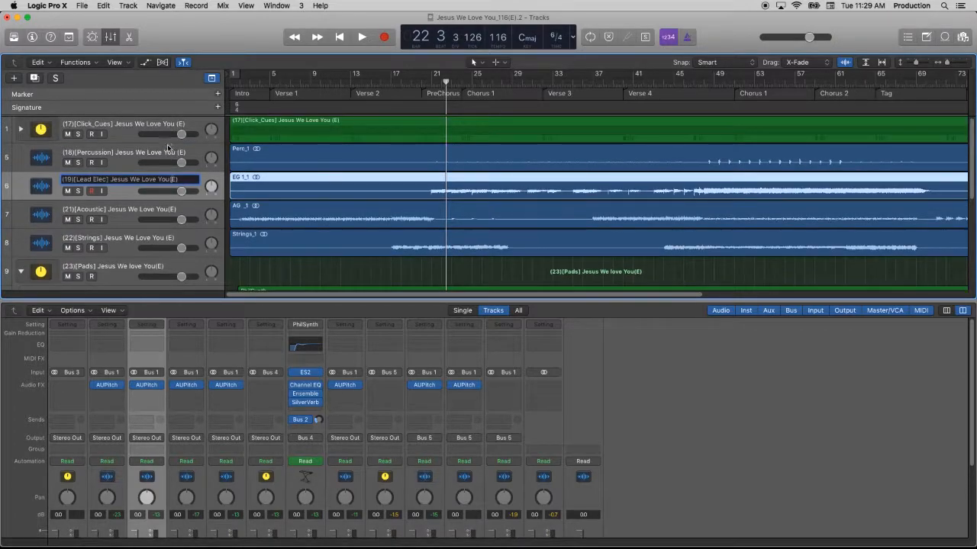
{"action": "double_click", "coordinate": [176, 152]}
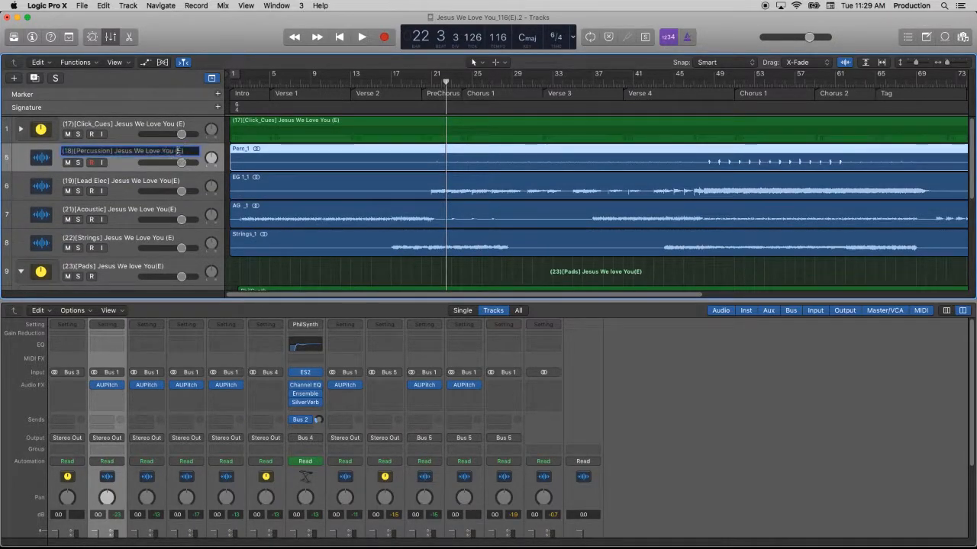
{"action": "key", "text": "BackSpace"}
{"action": "double_click", "coordinate": [178, 127]}
{"action": "left_click", "coordinate": [175, 126]}
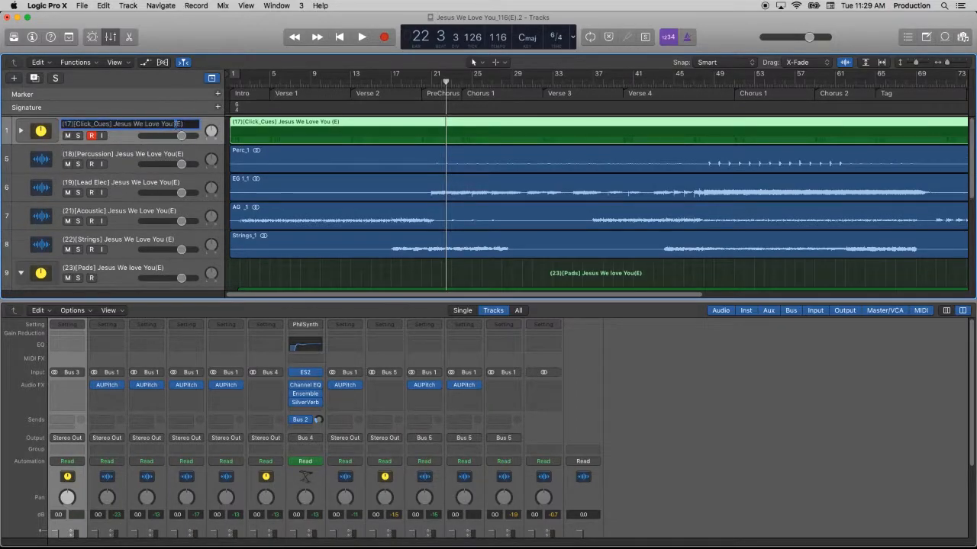
{"action": "key", "text": "BackSpace"}
{"action": "type", "text": "("}
Step: Remove the space between the closing bracket and "Jesus" in the (24)[Keys_Organ] and (23)[Pads] track names
{"action": "scroll", "coordinate": [142, 168], "scroll_direction": "down", "scroll_amount": 5}
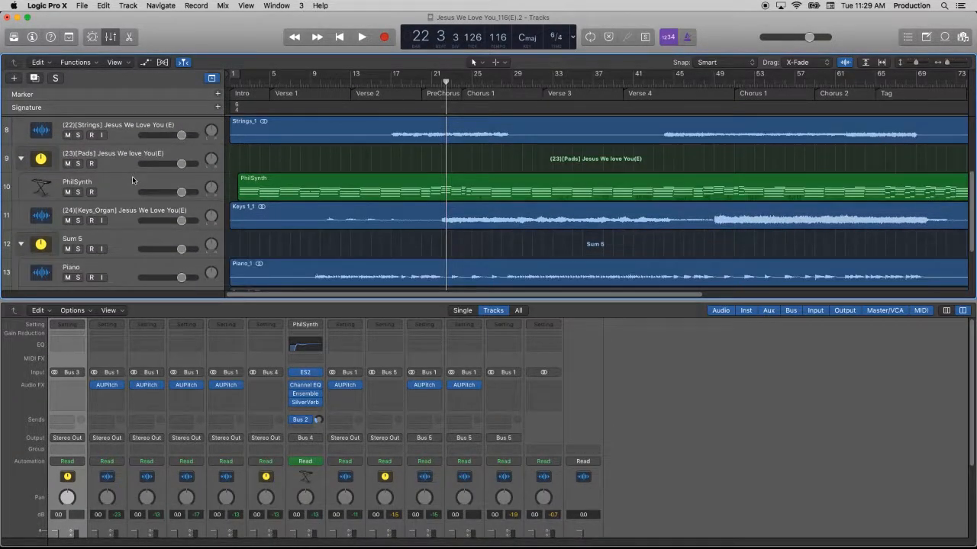
{"action": "scroll", "coordinate": [132, 180], "scroll_direction": "down", "scroll_amount": 1}
{"action": "double_click", "coordinate": [119, 198]}
{"action": "key", "text": "Right"}
{"action": "key", "text": "BackSpace"}
{"action": "left_click", "coordinate": [100, 148]}
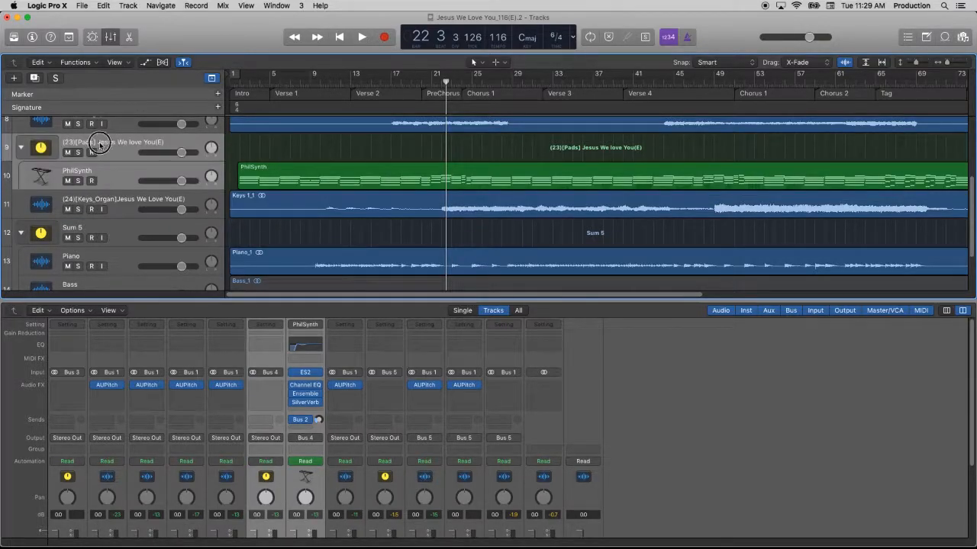
{"action": "double_click", "coordinate": [100, 146]}
{"action": "left_click", "coordinate": [97, 142]}
{"action": "scroll", "coordinate": [103, 147], "scroll_direction": "up", "scroll_amount": 1}
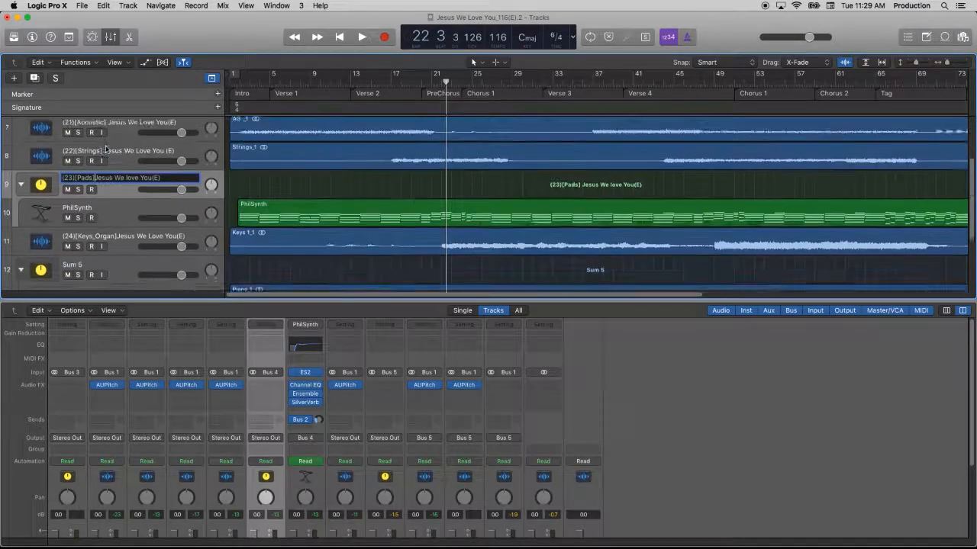
Step: Delete the space after the closing bracket in the (21)[Acoustic] and (19)[Lead Elec] track names
{"action": "scroll", "coordinate": [109, 172], "scroll_direction": "up", "scroll_amount": 2}
{"action": "left_click", "coordinate": [111, 200]}
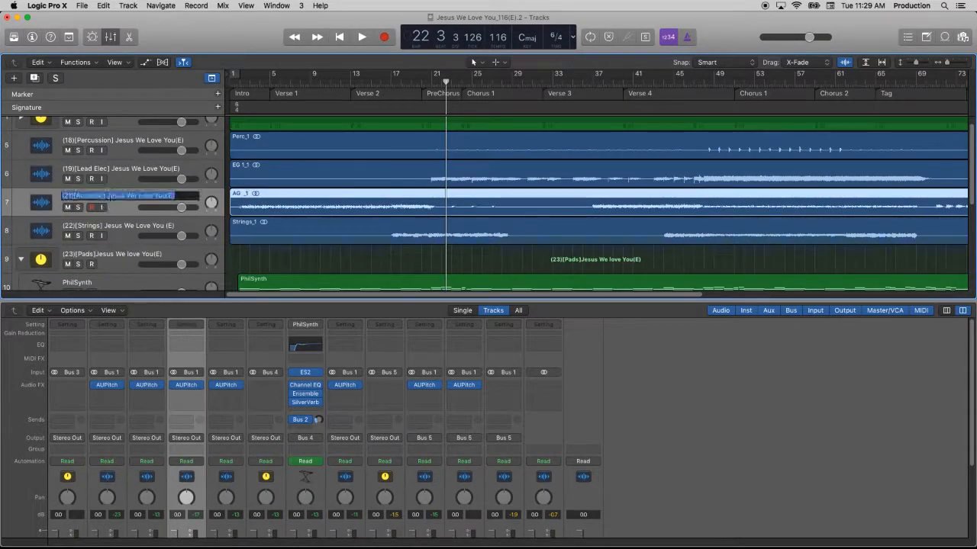
{"action": "double_click", "coordinate": [110, 197]}
{"action": "left_click", "coordinate": [105, 196]}
{"action": "left_click", "coordinate": [113, 172]}
{"action": "double_click", "coordinate": [112, 168]}
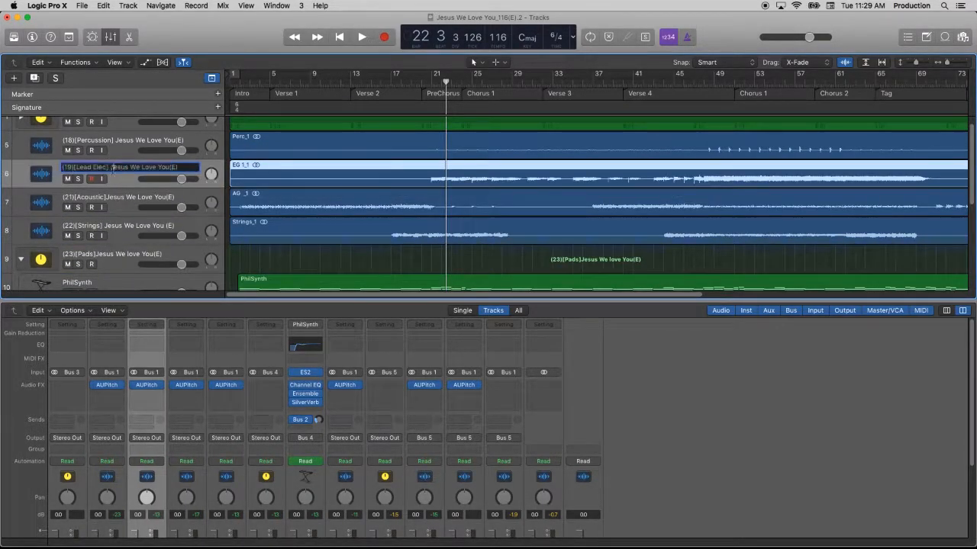
{"action": "left_click", "coordinate": [112, 166]}
Step: Delete the space after the closing bracket in the (18)[Percussion] and (17)[Click_Cues] track names
{"action": "double_click", "coordinate": [114, 140]}
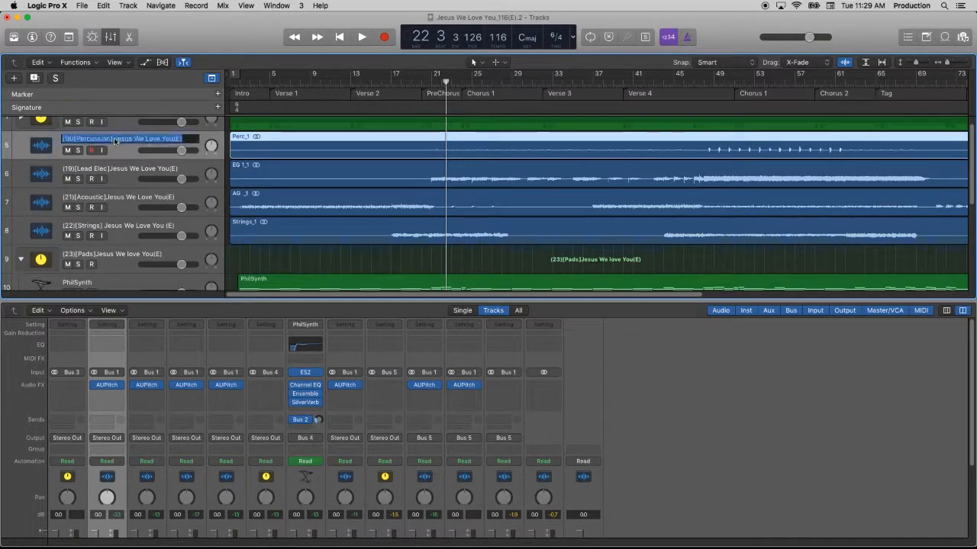
{"action": "left_click", "coordinate": [114, 139]}
{"action": "scroll", "coordinate": [113, 139], "scroll_direction": "up", "scroll_amount": 1}
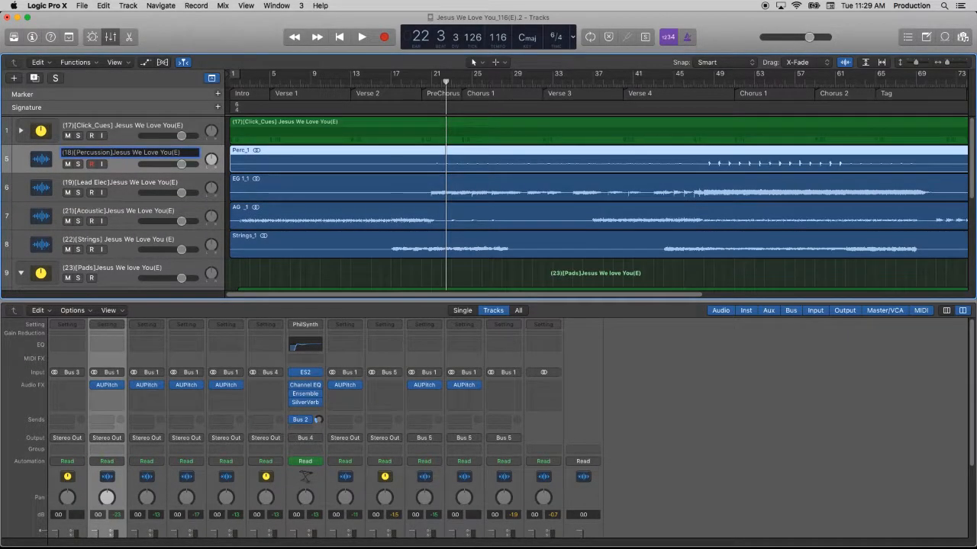
{"action": "left_click", "coordinate": [115, 128]}
{"action": "double_click", "coordinate": [114, 128]}
{"action": "left_click", "coordinate": [113, 126]}
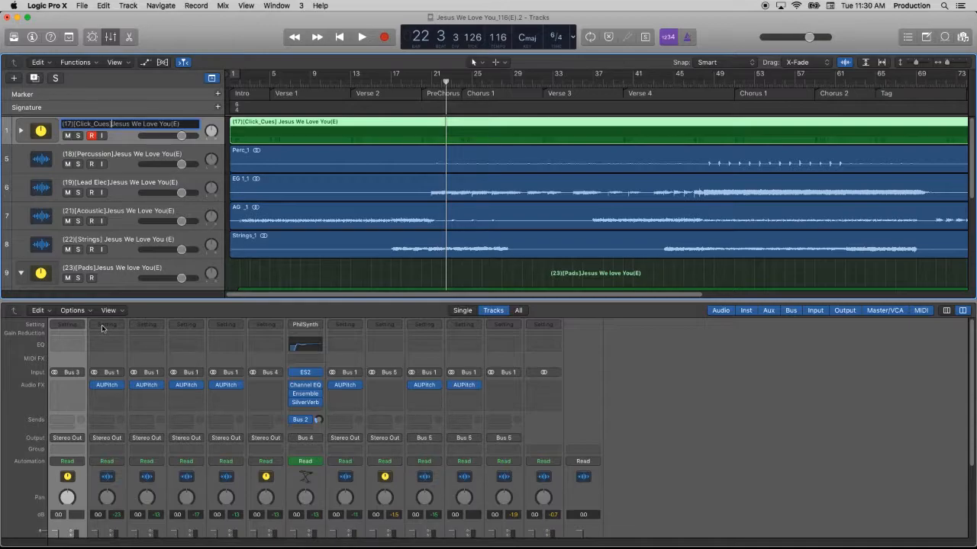
{"action": "left_click", "coordinate": [115, 203]}
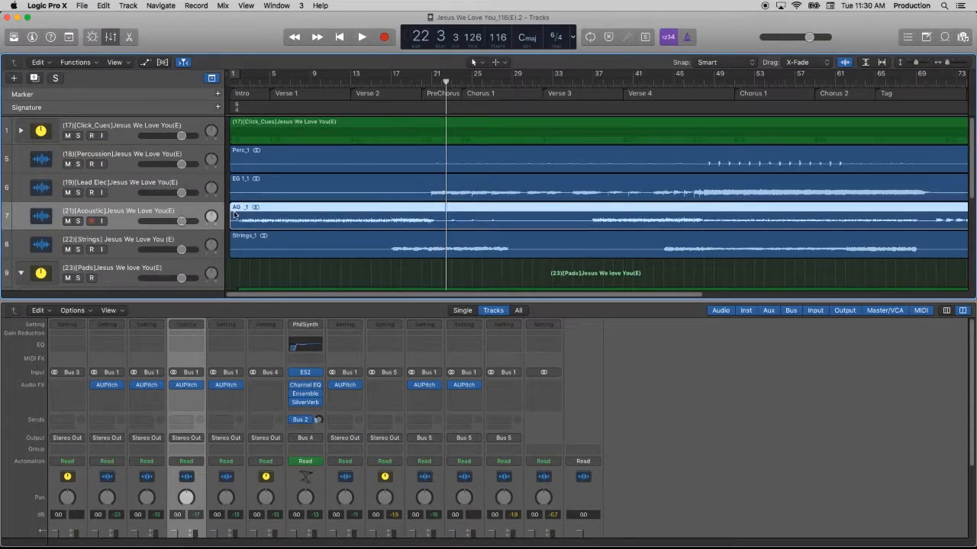
{"action": "scroll", "coordinate": [234, 214], "scroll_direction": "down", "scroll_amount": 10}
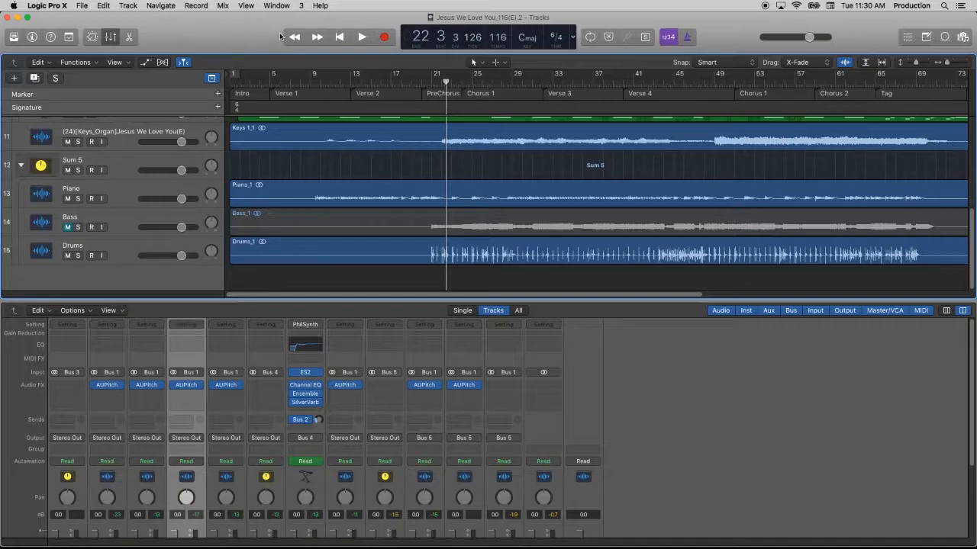
{"action": "scroll", "coordinate": [316, 248], "scroll_direction": "up", "scroll_amount": 5}
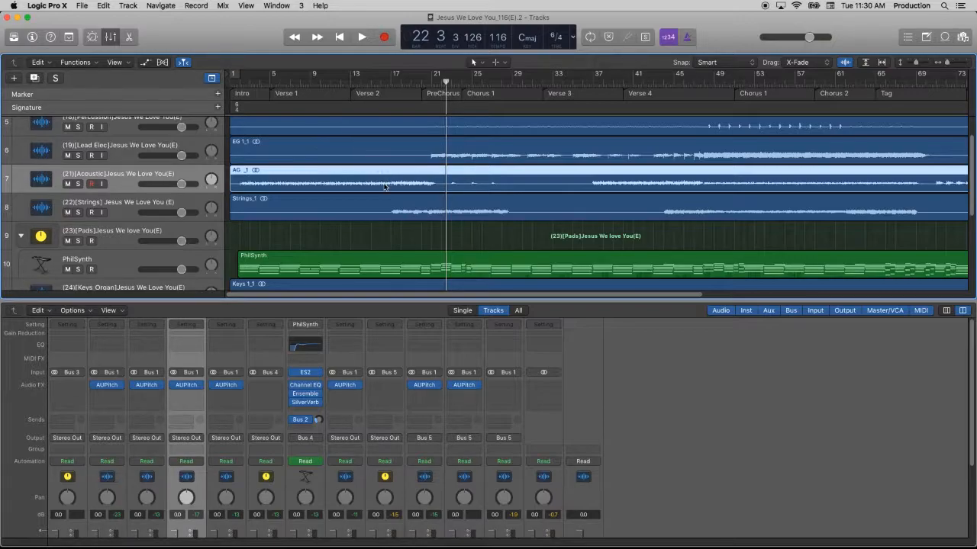
{"action": "mouse_move", "coordinate": [389, 292]}
{"action": "left_mouse_down"}
{"action": "mouse_move", "coordinate": [695, 296]}
{"action": "mouse_move", "coordinate": [397, 309]}
{"action": "left_mouse_up"}
{"action": "scroll", "coordinate": [259, 238], "scroll_direction": "up", "scroll_amount": 2}
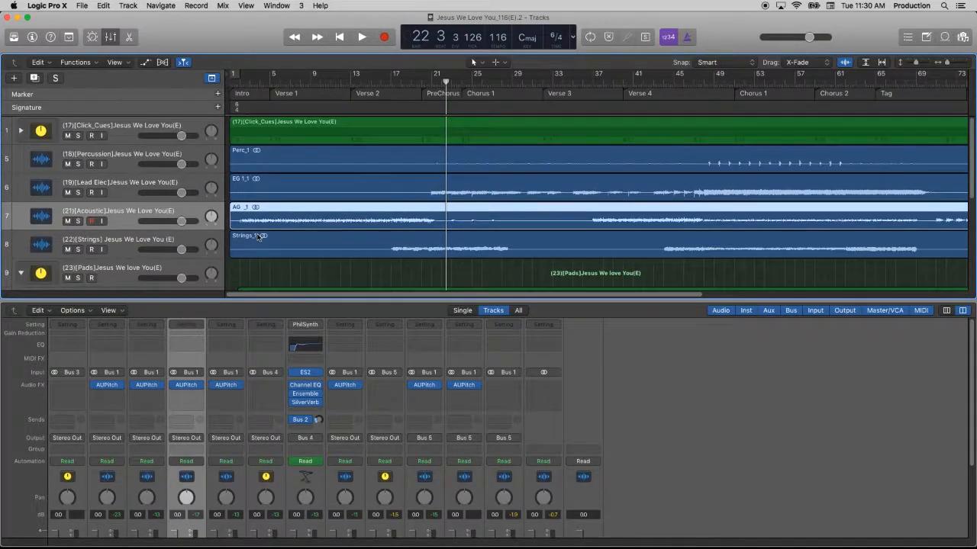